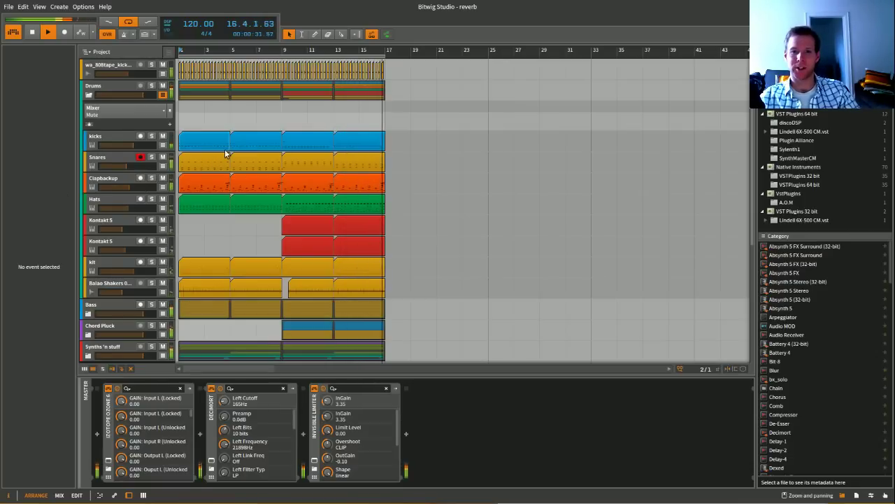
Examine the drum group during playback, selecting clips on the kicks, first Kontakt 5 and Snares tracks.
{"action": "left_click", "coordinate": [205, 149]}
{"action": "scroll", "coordinate": [206, 153], "scroll_direction": "down", "scroll_amount": 2}
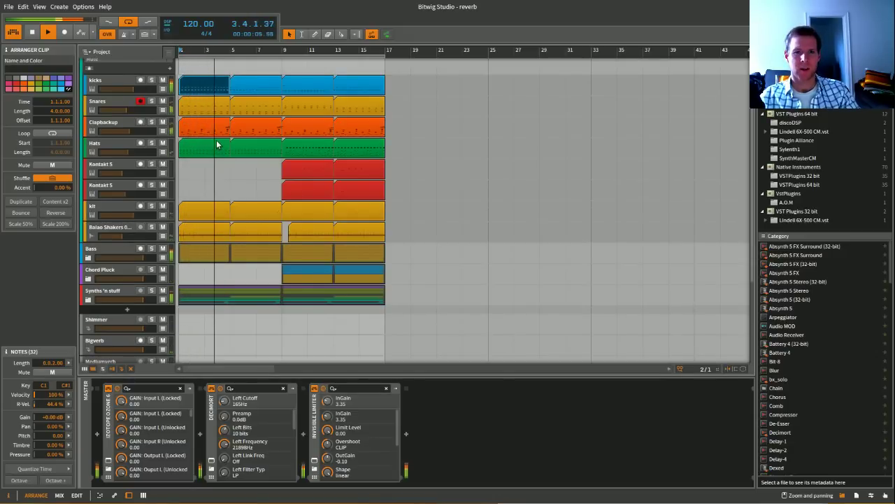
{"action": "scroll", "coordinate": [216, 144], "scroll_direction": "up", "scroll_amount": 2}
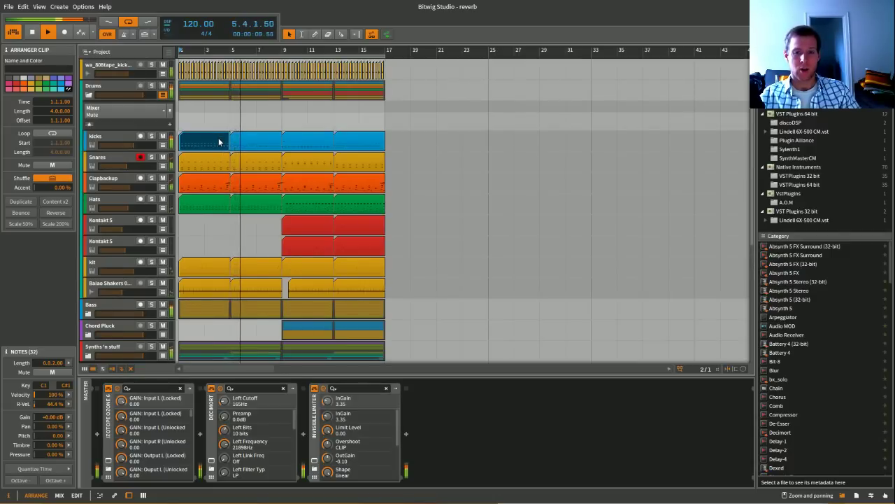
{"action": "left_click", "coordinate": [243, 144]}
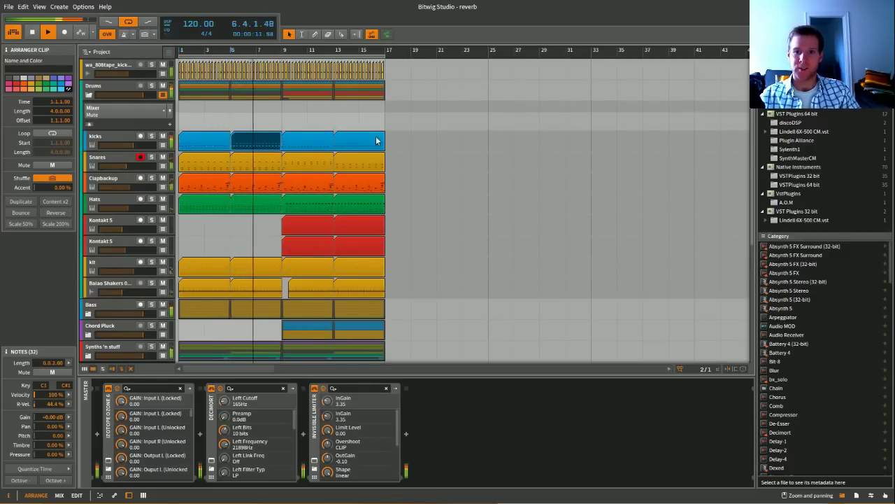
{"action": "left_click", "coordinate": [294, 144]}
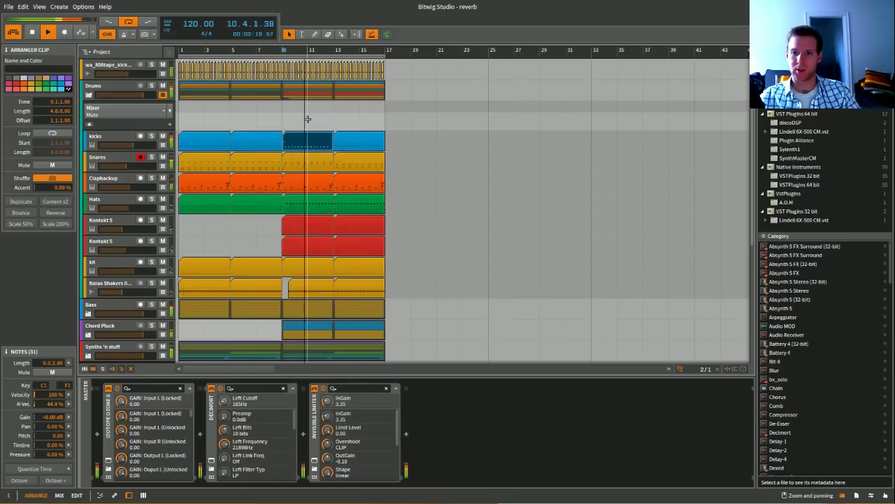
{"action": "scroll", "coordinate": [307, 119], "scroll_direction": "down", "scroll_amount": 3}
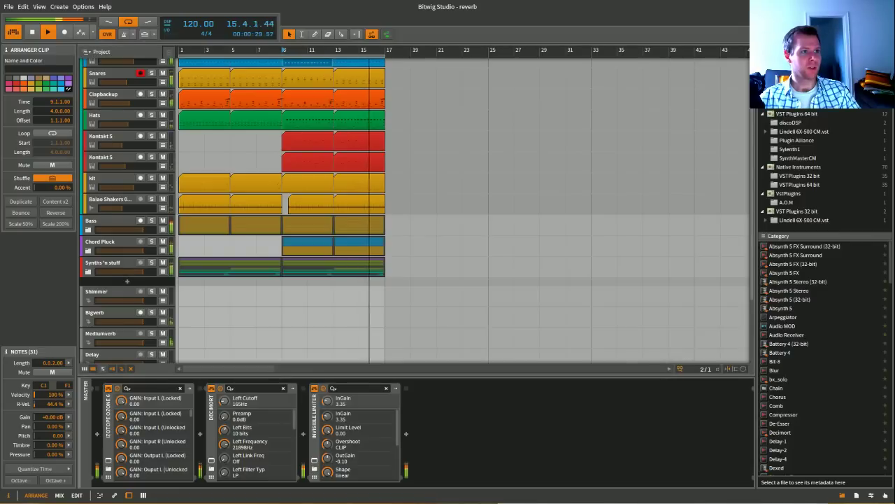
{"action": "left_click", "coordinate": [331, 140]}
{"action": "scroll", "coordinate": [239, 137], "scroll_direction": "up", "scroll_amount": 3}
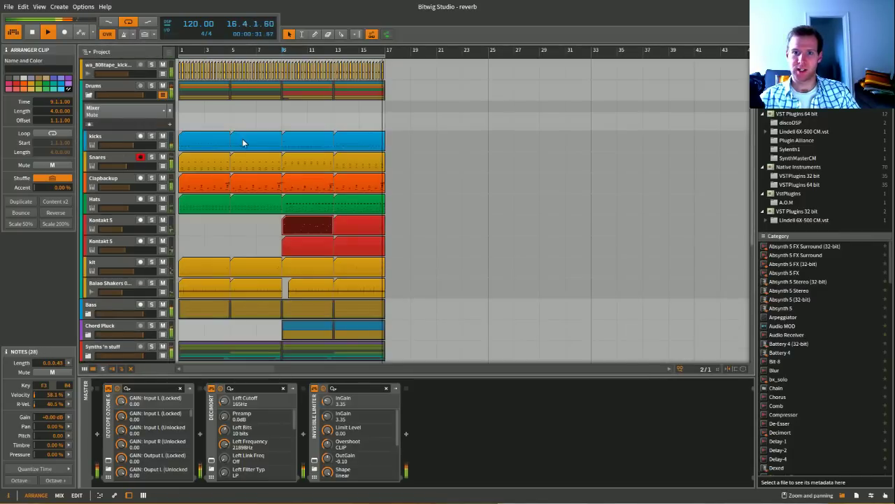
{"action": "scroll", "coordinate": [270, 159], "scroll_direction": "down", "scroll_amount": 3}
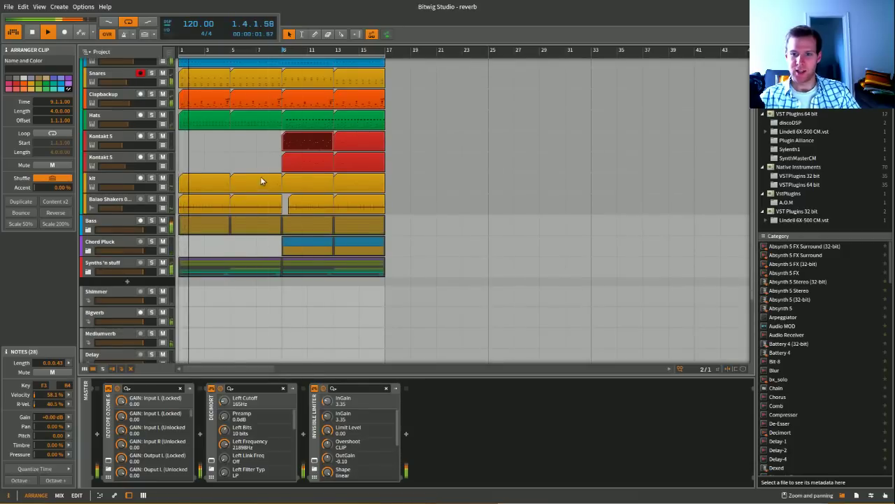
{"action": "scroll", "coordinate": [232, 156], "scroll_direction": "up", "scroll_amount": 3}
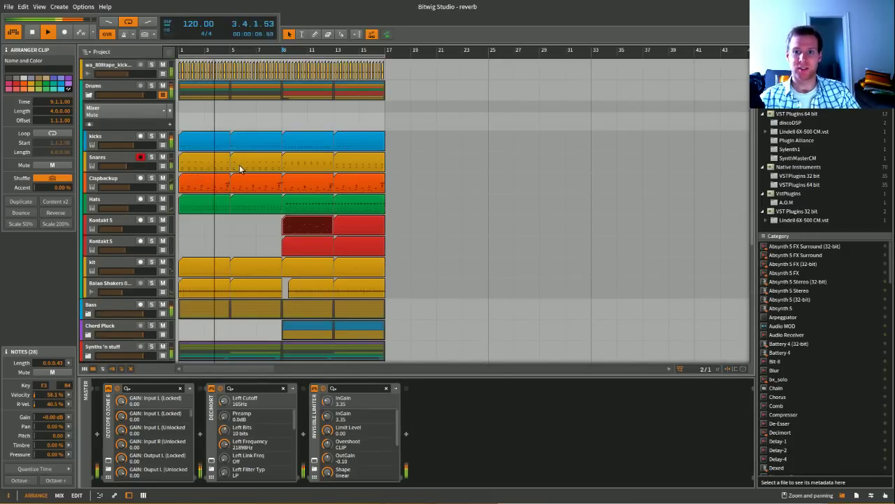
{"action": "left_click", "coordinate": [236, 167]}
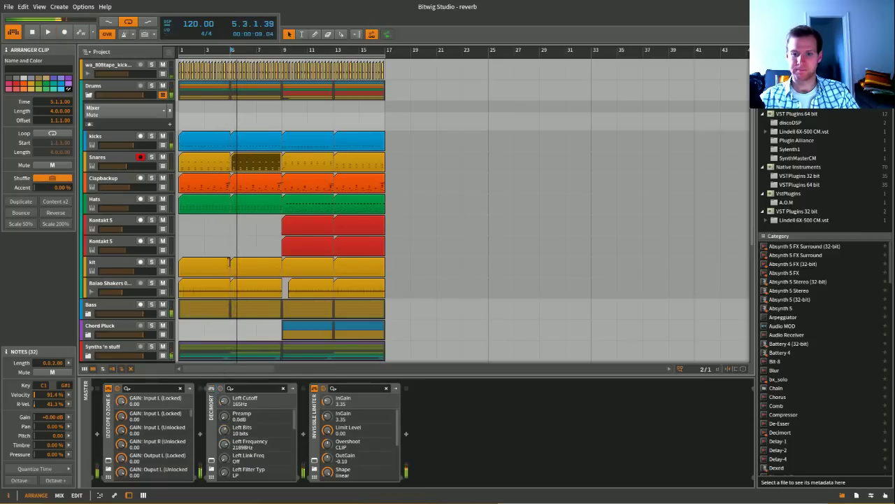
Restart playback from bar 1 and look over the track list down to the Master track.
{"action": "left_click", "coordinate": [190, 55]}
{"action": "key", "text": "space"}
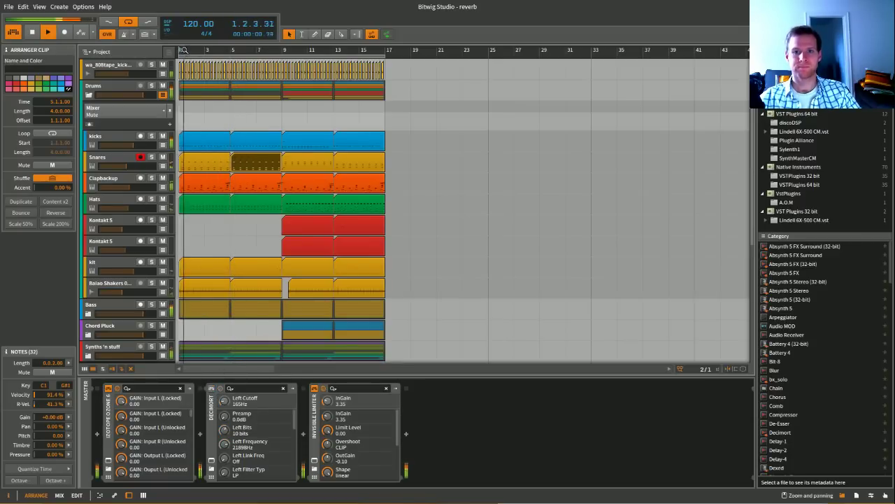
{"action": "scroll", "coordinate": [232, 165], "scroll_direction": "down", "scroll_amount": 4}
{"action": "scroll", "coordinate": [233, 161], "scroll_direction": "down", "scroll_amount": 2}
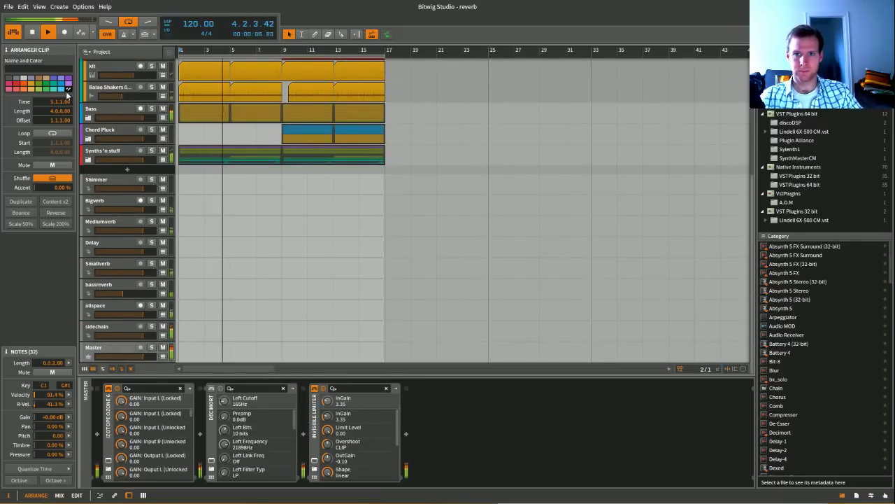
{"action": "scroll", "coordinate": [218, 138], "scroll_direction": "up", "scroll_amount": 3}
{"action": "scroll", "coordinate": [218, 138], "scroll_direction": "up", "scroll_amount": 5}
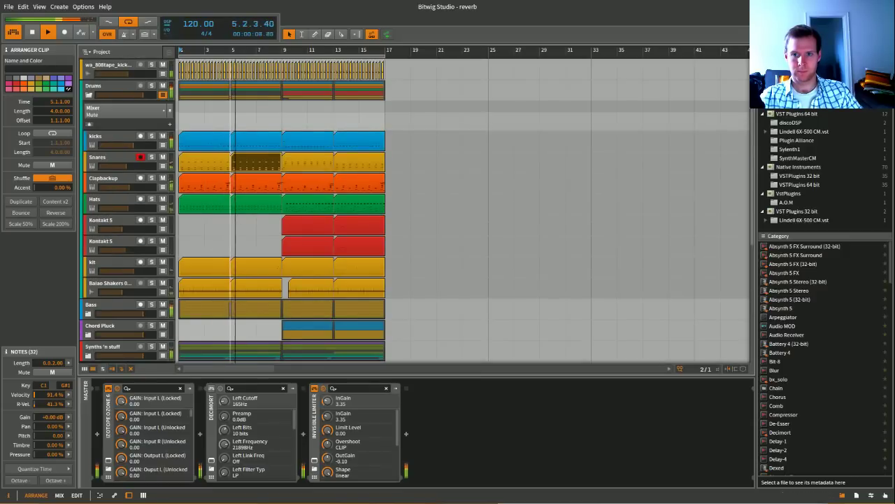
Show the Hats clip at bar 5 in the note editor, and switch to the Clapbackup clip above it.
{"action": "scroll", "coordinate": [262, 208], "scroll_direction": "up", "scroll_amount": 2}
{"action": "left_click", "coordinate": [295, 205]}
{"action": "double_click", "coordinate": [295, 204]}
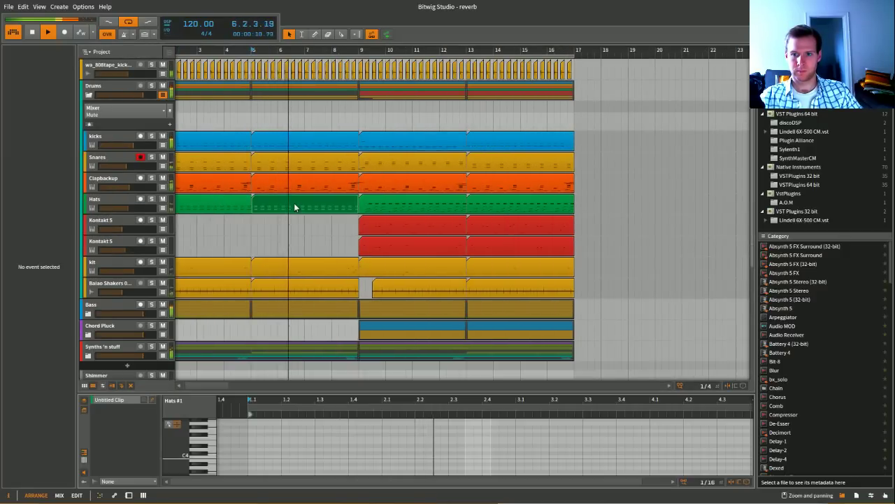
{"action": "left_click", "coordinate": [298, 189]}
{"action": "scroll", "coordinate": [297, 190], "scroll_direction": "down", "scroll_amount": 3}
{"action": "scroll", "coordinate": [297, 190], "scroll_direction": "up", "scroll_amount": 3}
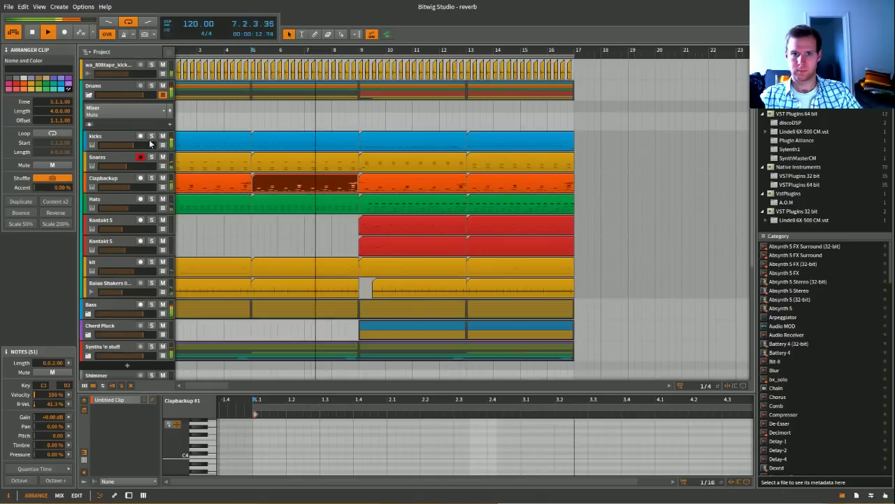
Collapse the Drums group and expand the Bass group to show its tracks.
{"action": "scroll", "coordinate": [89, 98], "scroll_direction": "down", "scroll_amount": 2}
{"action": "left_click", "coordinate": [88, 95]}
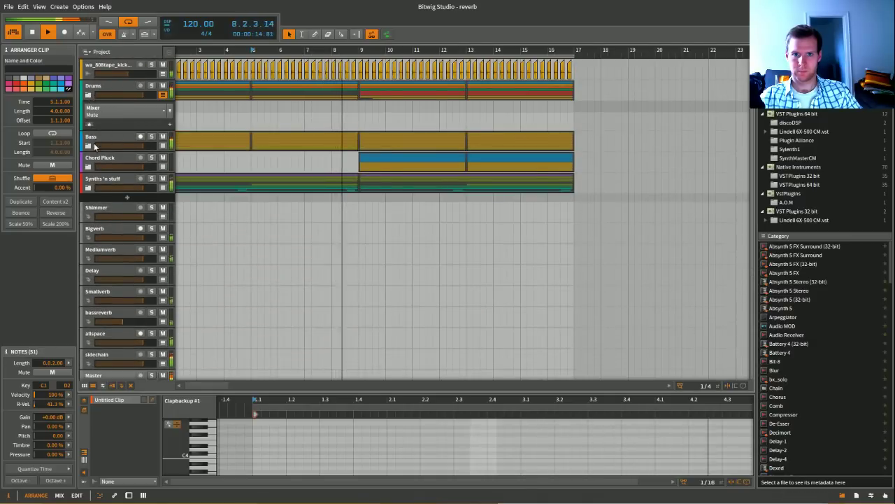
{"action": "left_click", "coordinate": [88, 145]}
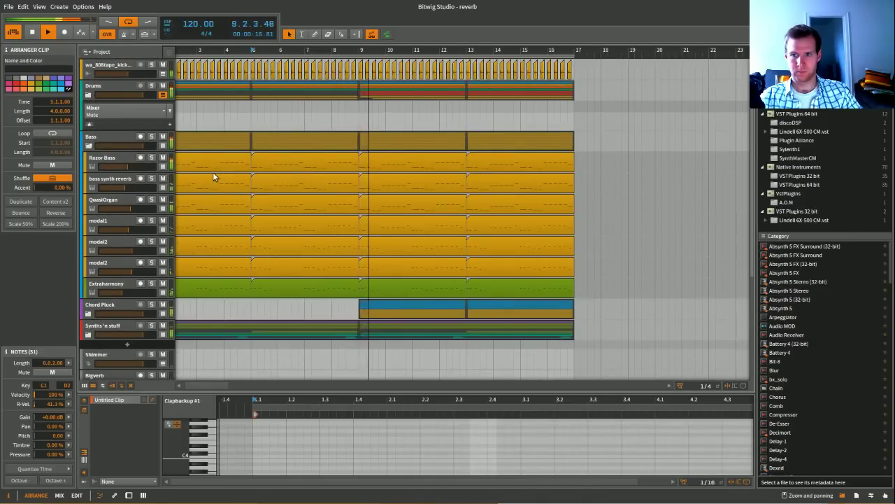
Briefly look inside the Chord Pluck group, collapse it again, and expand the Synths 'n stuff group.
{"action": "scroll", "coordinate": [213, 172], "scroll_direction": "down", "scroll_amount": 1}
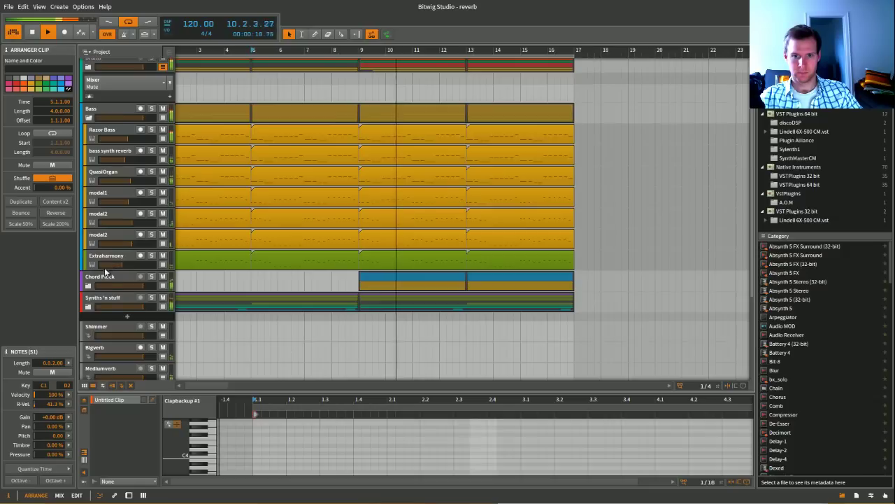
{"action": "left_click", "coordinate": [89, 286]}
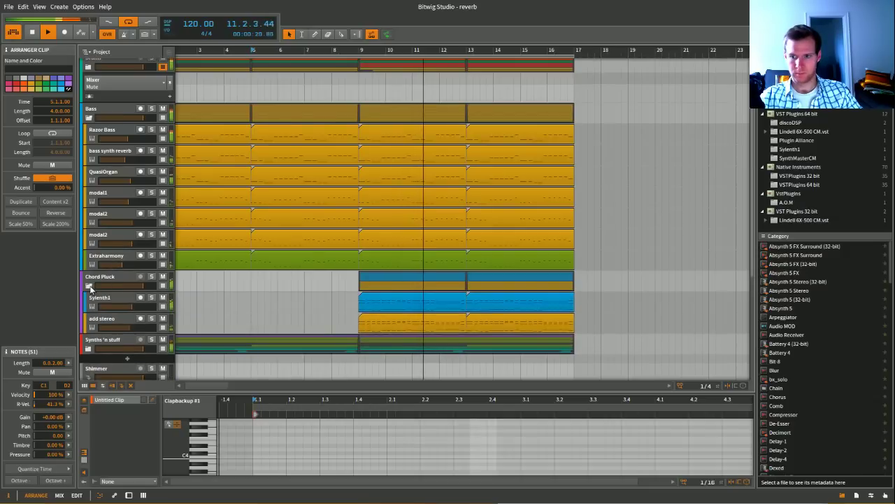
{"action": "left_click", "coordinate": [89, 286]}
{"action": "scroll", "coordinate": [188, 209], "scroll_direction": "down", "scroll_amount": 1}
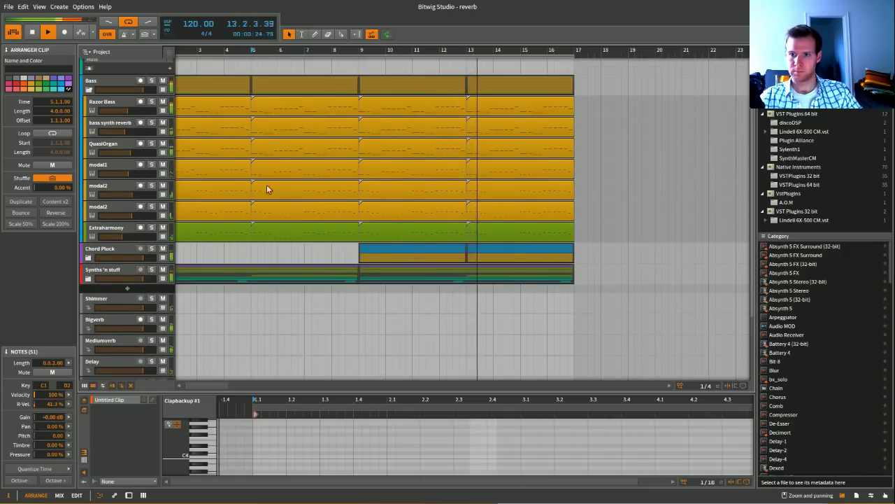
{"action": "scroll", "coordinate": [235, 94], "scroll_direction": "down", "scroll_amount": 3}
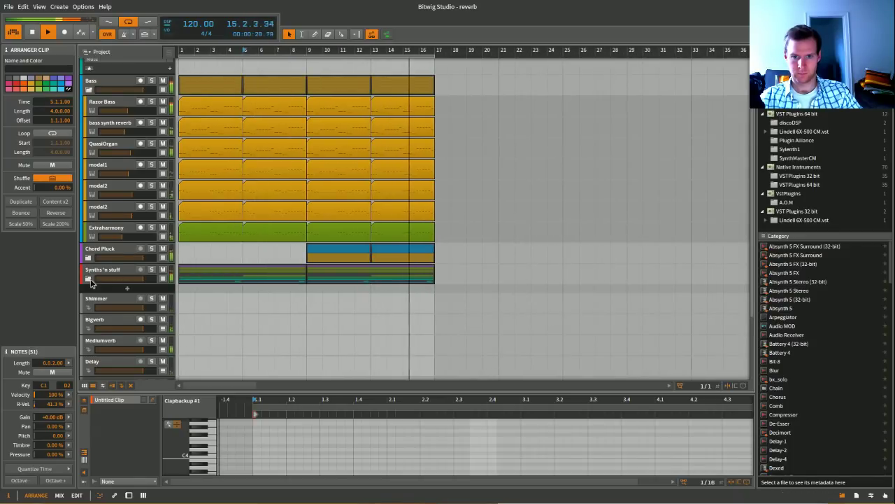
{"action": "left_click", "coordinate": [90, 279]}
{"action": "scroll", "coordinate": [91, 280], "scroll_direction": "down", "scroll_amount": 2}
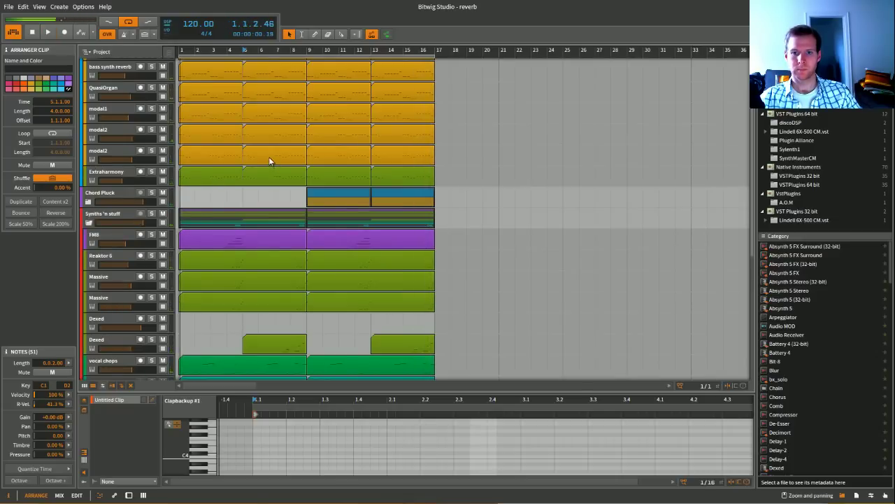
Examine the whole arrangement, from the bass and synth tracks through the guitars to the effect tracks and Master.
{"action": "key", "text": "plus"}
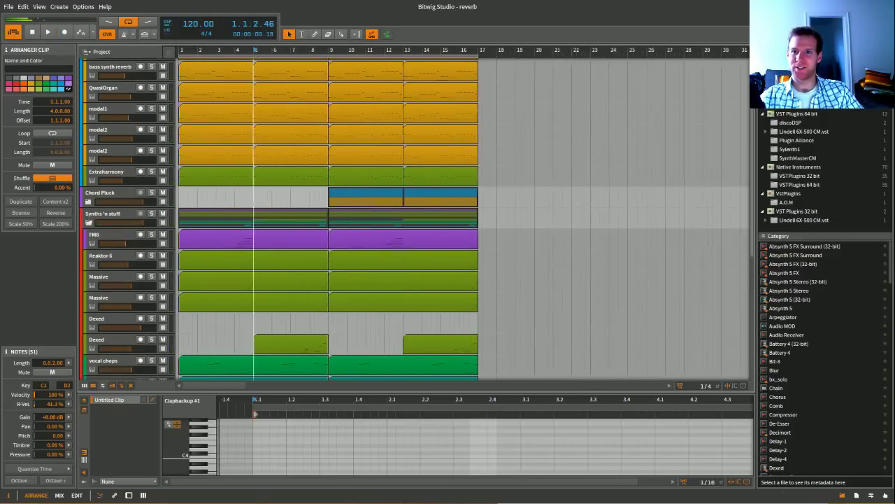
{"action": "scroll", "coordinate": [263, 131], "scroll_direction": "up", "scroll_amount": 4}
{"action": "scroll", "coordinate": [263, 131], "scroll_direction": "up", "scroll_amount": 1}
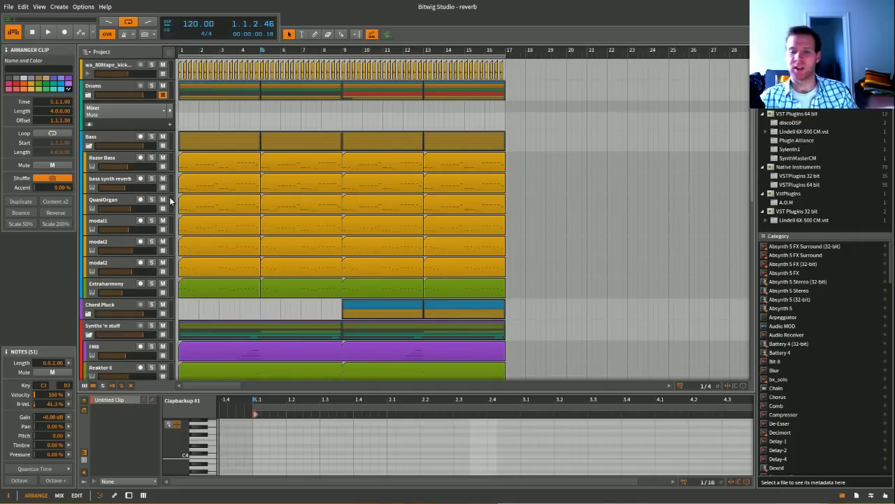
{"action": "scroll", "coordinate": [225, 222], "scroll_direction": "down", "scroll_amount": 2}
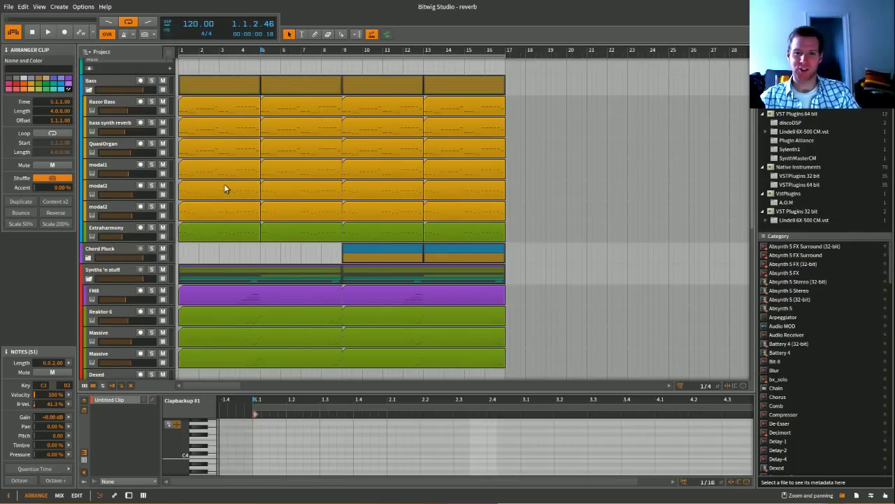
{"action": "scroll", "coordinate": [224, 183], "scroll_direction": "down", "scroll_amount": 4}
{"action": "scroll", "coordinate": [224, 183], "scroll_direction": "down", "scroll_amount": 6}
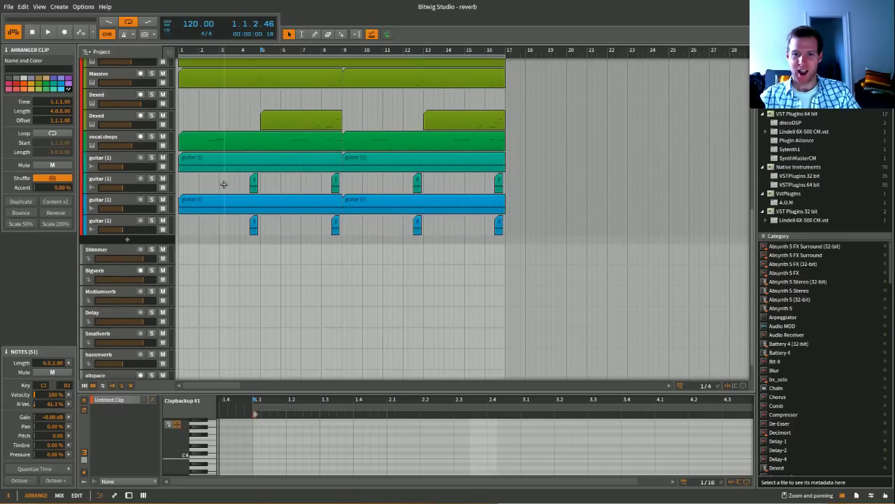
{"action": "scroll", "coordinate": [224, 184], "scroll_direction": "up", "scroll_amount": 5}
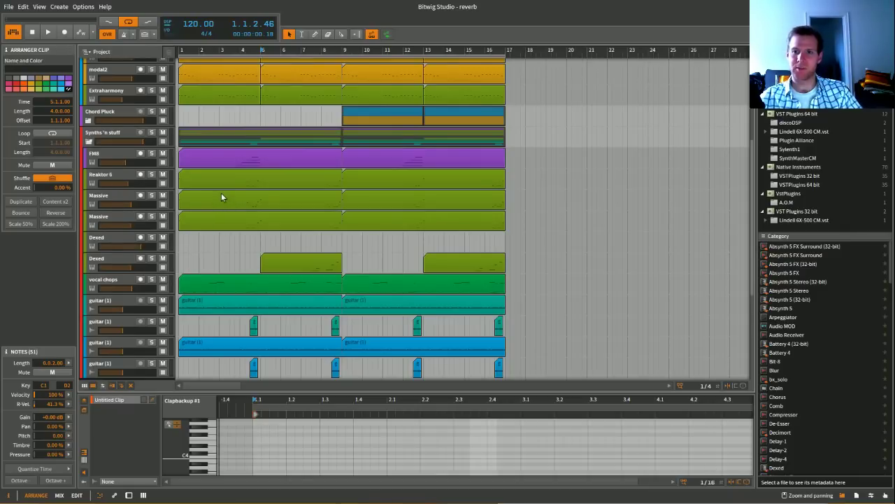
{"action": "scroll", "coordinate": [221, 200], "scroll_direction": "up", "scroll_amount": 3}
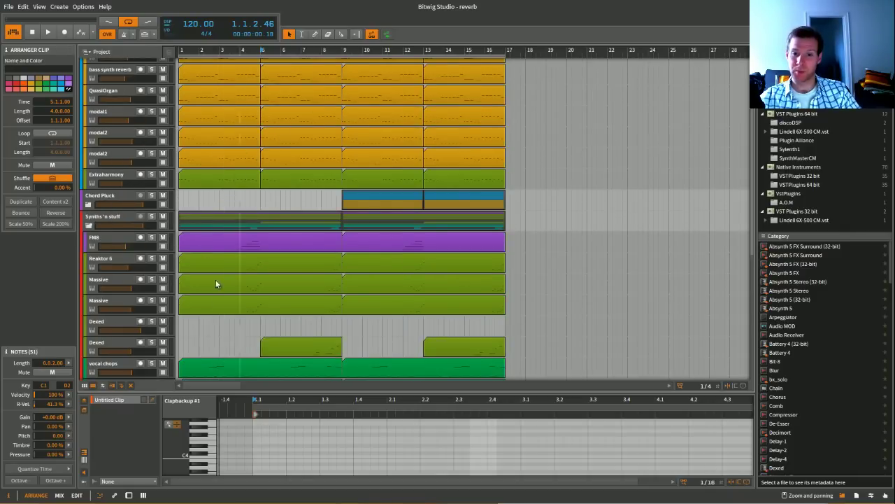
{"action": "scroll", "coordinate": [219, 260], "scroll_direction": "down", "scroll_amount": 4}
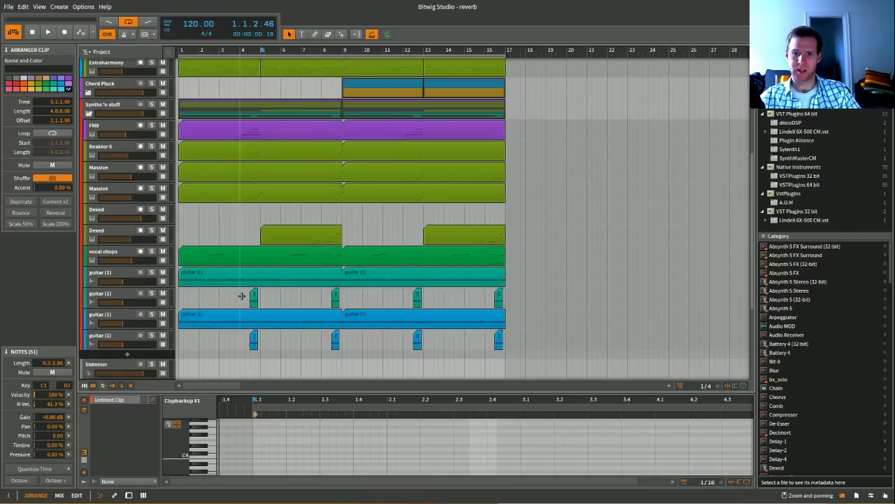
{"action": "scroll", "coordinate": [235, 255], "scroll_direction": "down", "scroll_amount": 6}
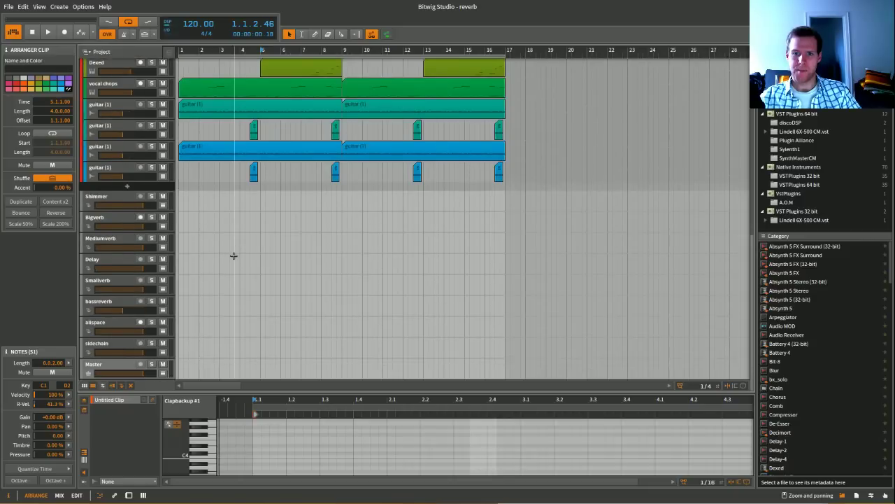
Select the Shimmer effect track, switch to the allspace track, and show its device chain with the incoming track sends.
{"action": "left_click", "coordinate": [113, 199]}
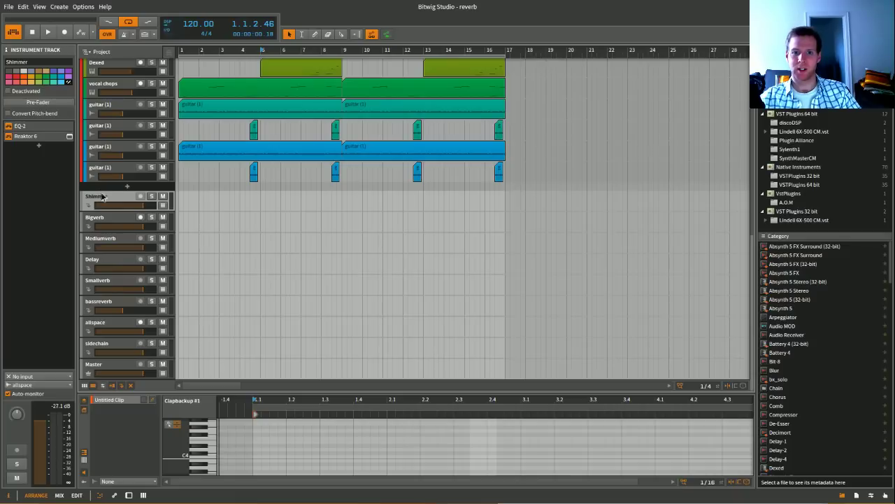
{"action": "left_click", "coordinate": [101, 326]}
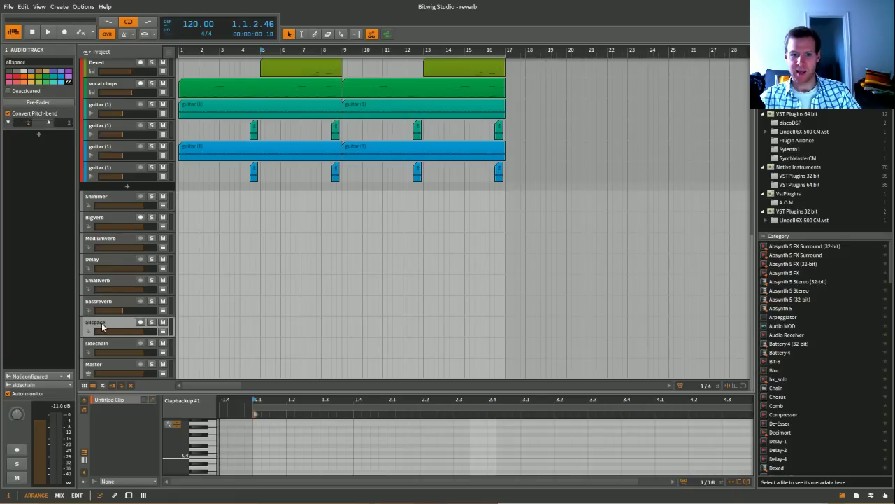
{"action": "double_click", "coordinate": [102, 322]}
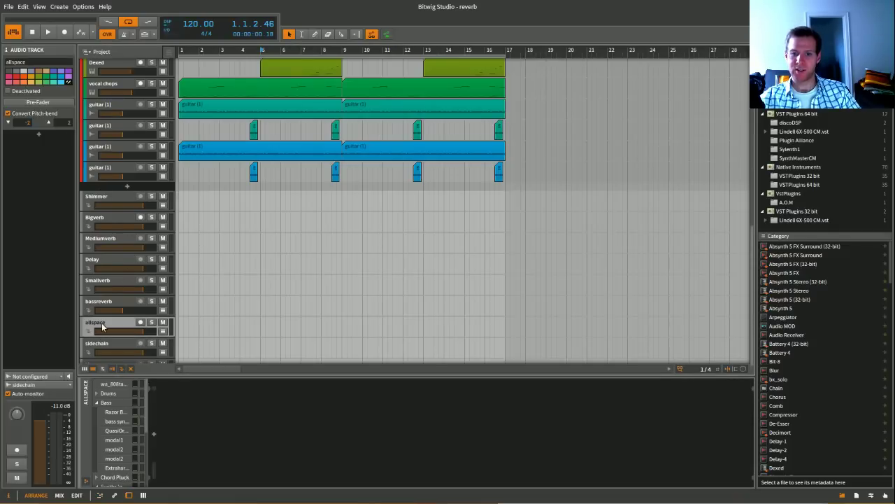
{"action": "scroll", "coordinate": [203, 207], "scroll_direction": "up", "scroll_amount": 5}
{"action": "scroll", "coordinate": [203, 207], "scroll_direction": "down", "scroll_amount": 8}
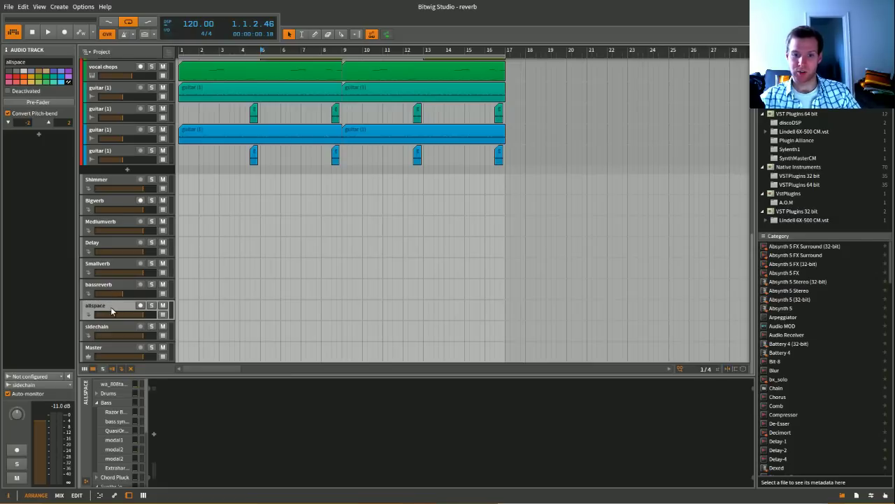
Inspect the output routing options of the allspace track, keeping sidechain as its output.
{"action": "left_click", "coordinate": [59, 385]}
{"action": "left_click", "coordinate": [50, 342]}
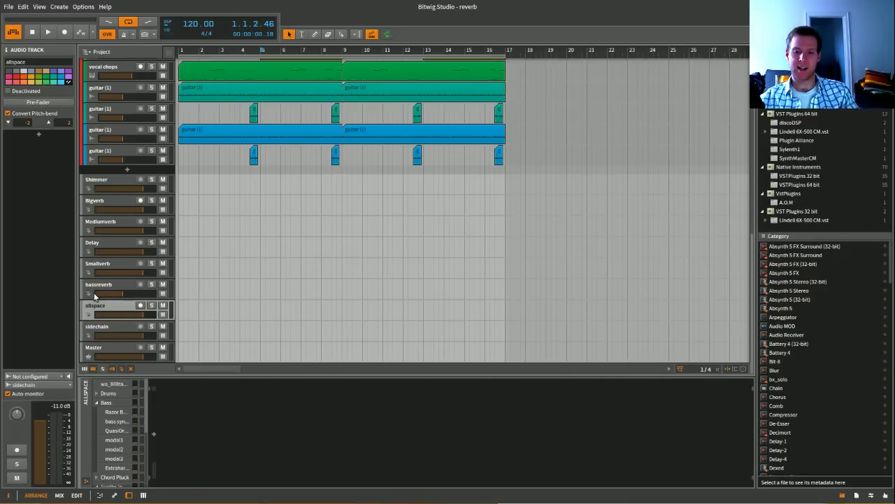
{"action": "scroll", "coordinate": [214, 221], "scroll_direction": "up", "scroll_amount": 3}
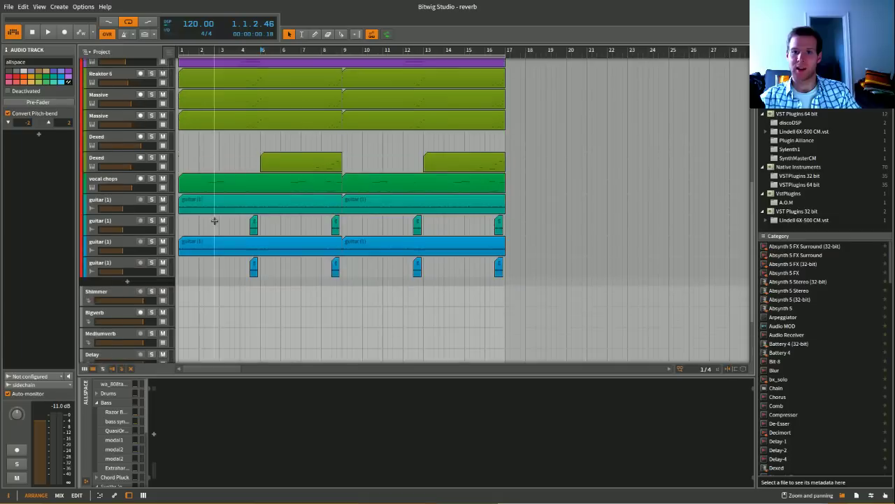
Inspect the Reaktor 6 track's effect sends and output routing, and reselect the allspace effect track.
{"action": "scroll", "coordinate": [231, 215], "scroll_direction": "up", "scroll_amount": 3}
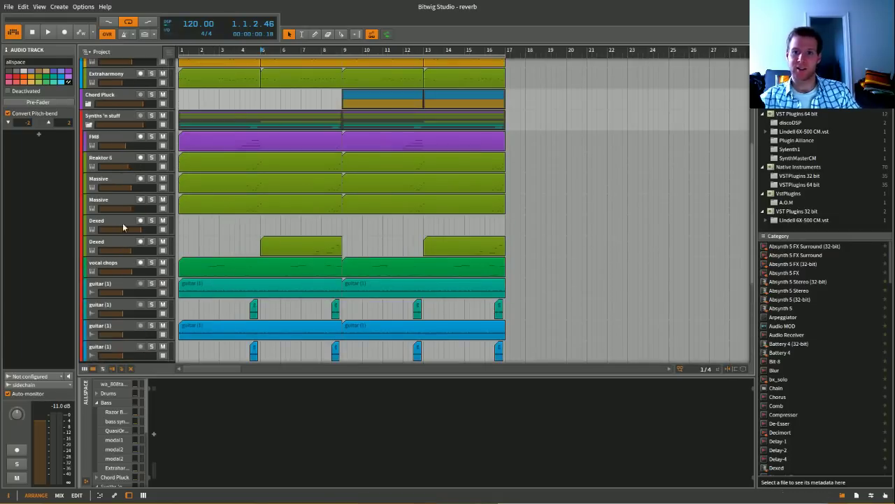
{"action": "left_click", "coordinate": [112, 159]}
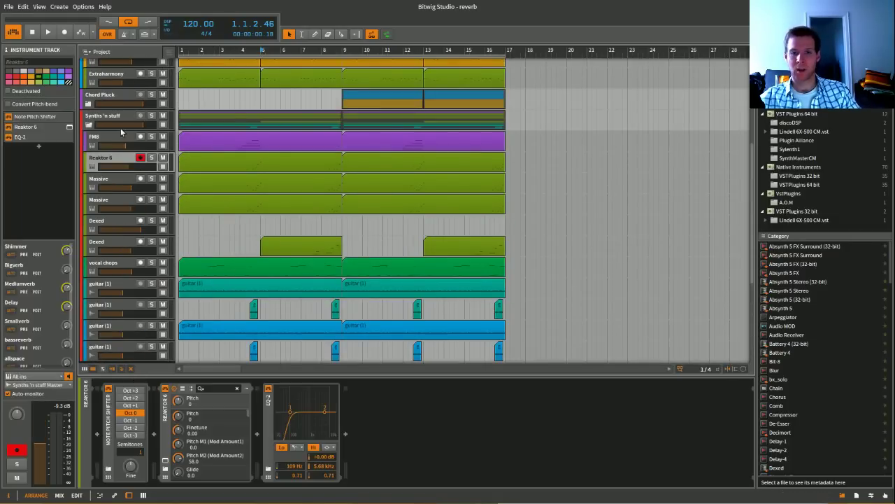
{"action": "scroll", "coordinate": [116, 133], "scroll_direction": "down", "scroll_amount": 5}
{"action": "scroll", "coordinate": [124, 119], "scroll_direction": "up", "scroll_amount": 4}
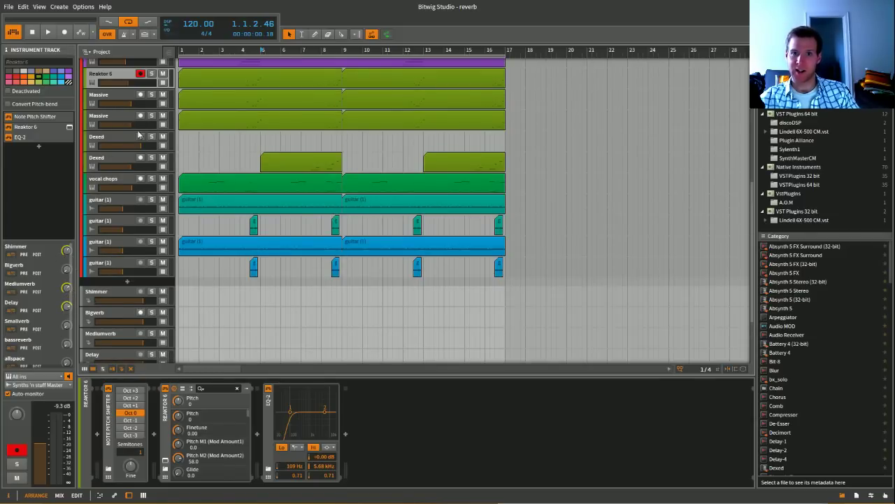
{"action": "scroll", "coordinate": [149, 340], "scroll_direction": "down", "scroll_amount": 4}
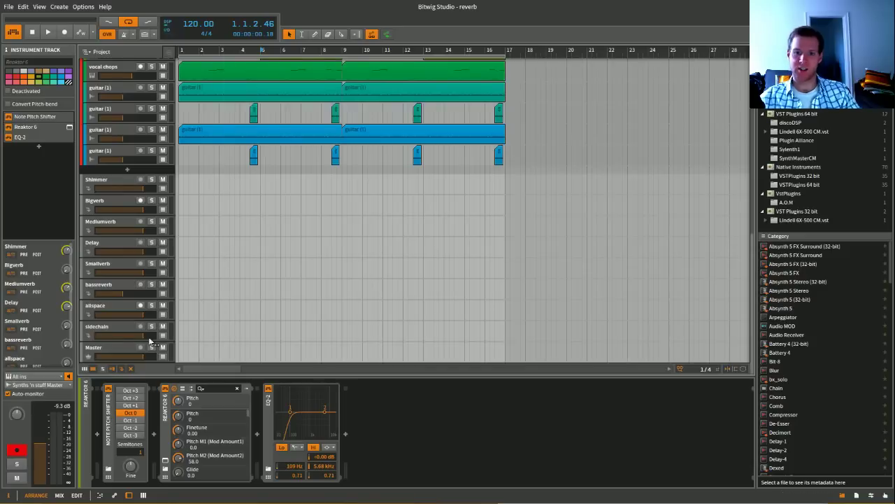
{"action": "left_click", "coordinate": [107, 312]}
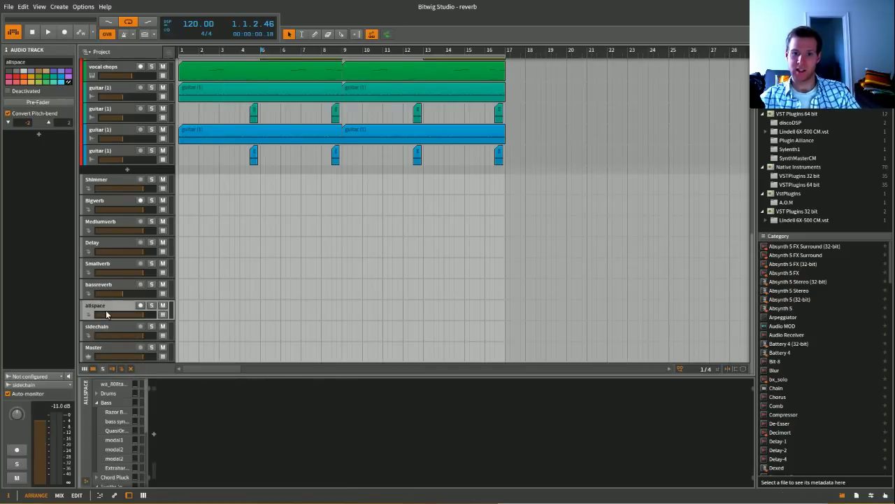
Set the loop region to start at 9.1.1.00 with a length of 8.0.0.00, and play the arrangement from bar 9.
{"action": "left_click", "coordinate": [190, 55]}
{"action": "left_click", "coordinate": [341, 50]}
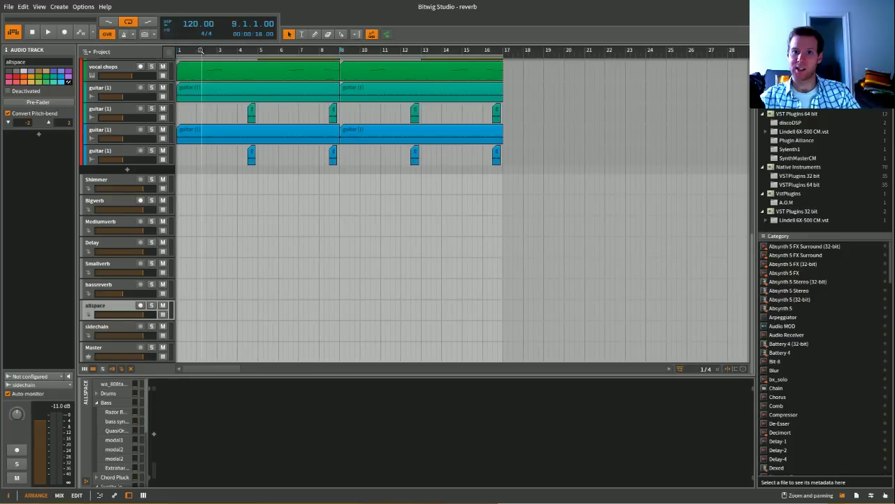
{"action": "left_click_drag", "start_coordinate": [180, 59], "coordinate": [343, 55]}
{"action": "key", "text": "space"}
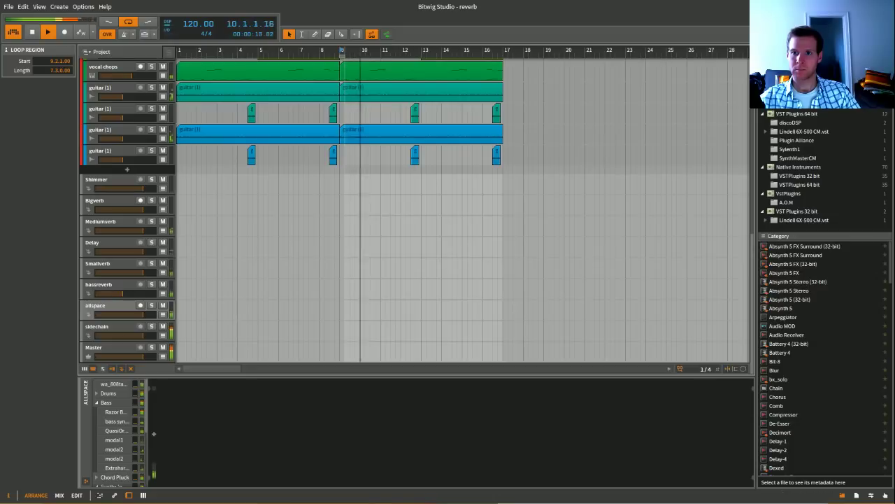
{"action": "left_click_drag", "start_coordinate": [342, 56], "coordinate": [504, 56]}
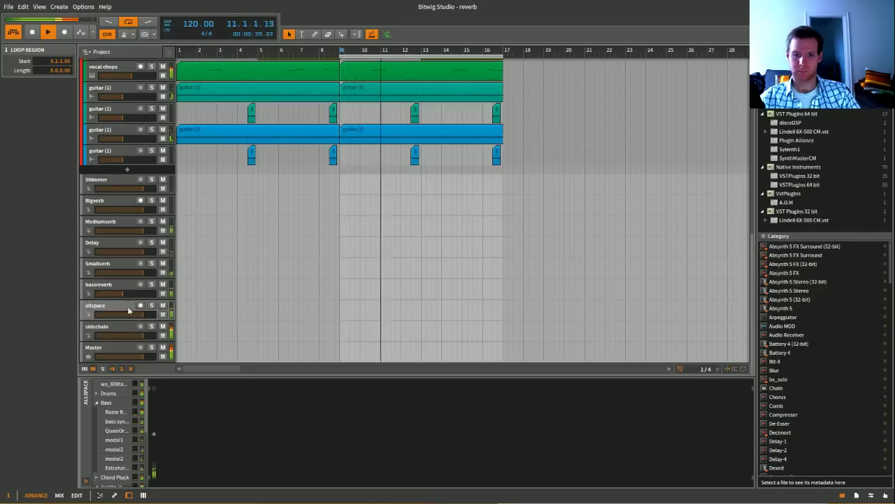
Toggle the allspace track's mute during playback to compare the mix with and without reverb, leave it unmuted, and stop playback.
{"action": "left_click", "coordinate": [163, 306]}
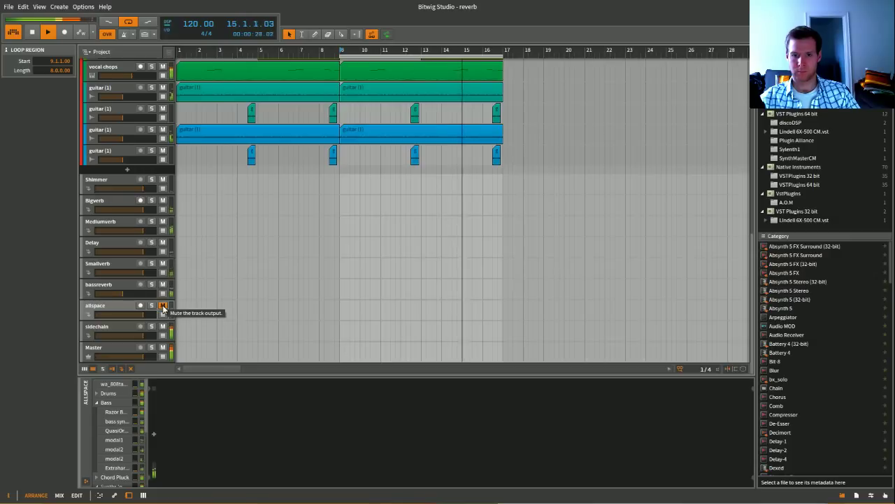
{"action": "left_click", "coordinate": [163, 306]}
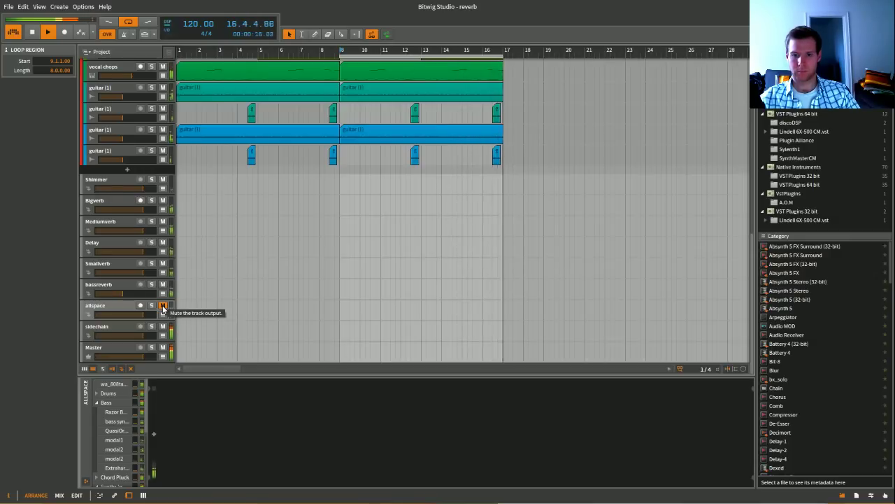
{"action": "left_click", "coordinate": [163, 306]}
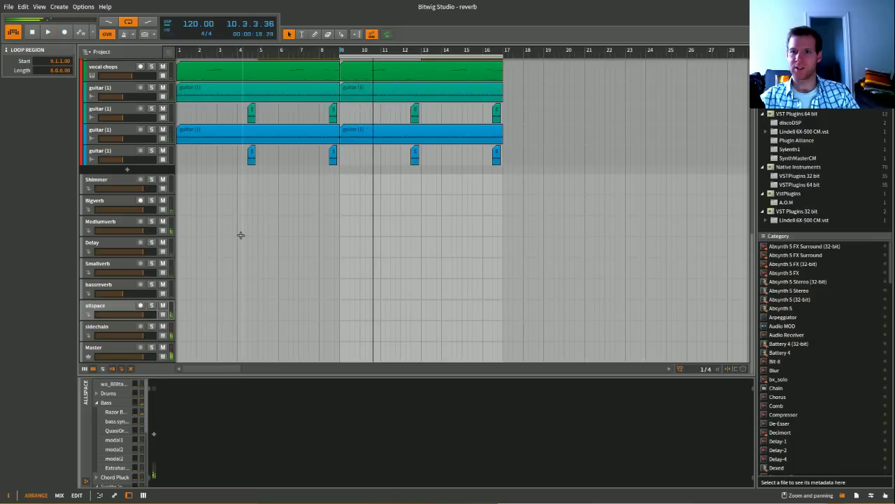
Examine the arrangement from the effect tracks up to the Bass group, with the allspace track selected.
{"action": "scroll", "coordinate": [273, 210], "scroll_direction": "up", "scroll_amount": 5}
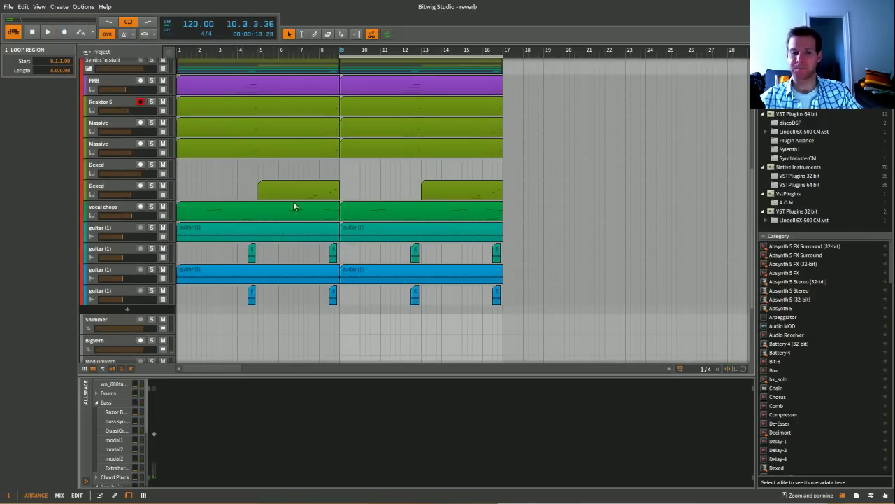
{"action": "scroll", "coordinate": [269, 207], "scroll_direction": "down", "scroll_amount": 5}
{"action": "left_click", "coordinate": [90, 310]}
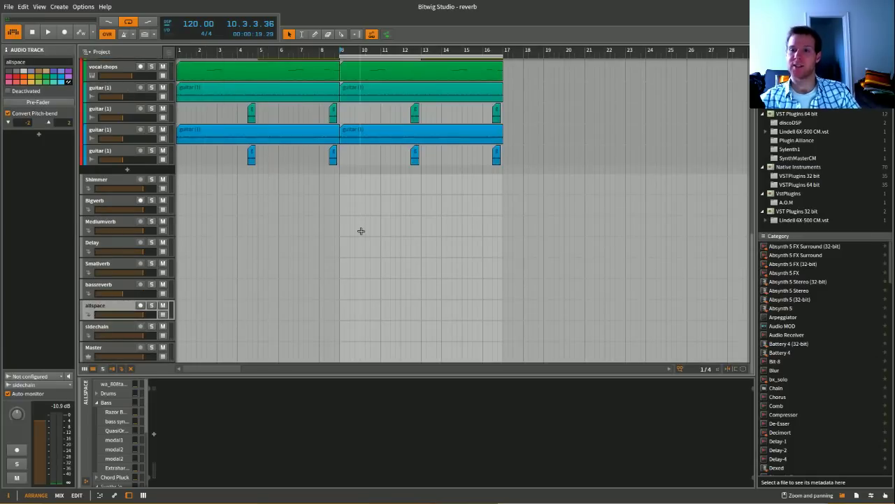
{"action": "scroll", "coordinate": [334, 220], "scroll_direction": "up", "scroll_amount": 2}
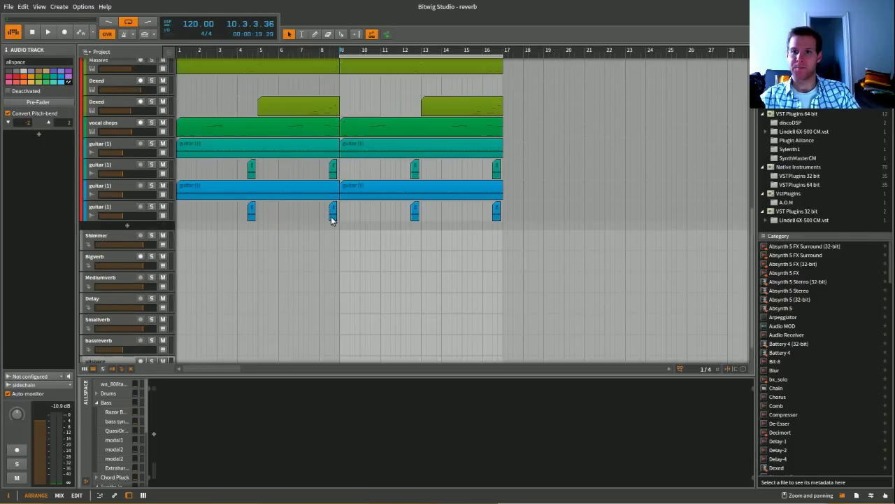
{"action": "scroll", "coordinate": [332, 220], "scroll_direction": "up", "scroll_amount": 6}
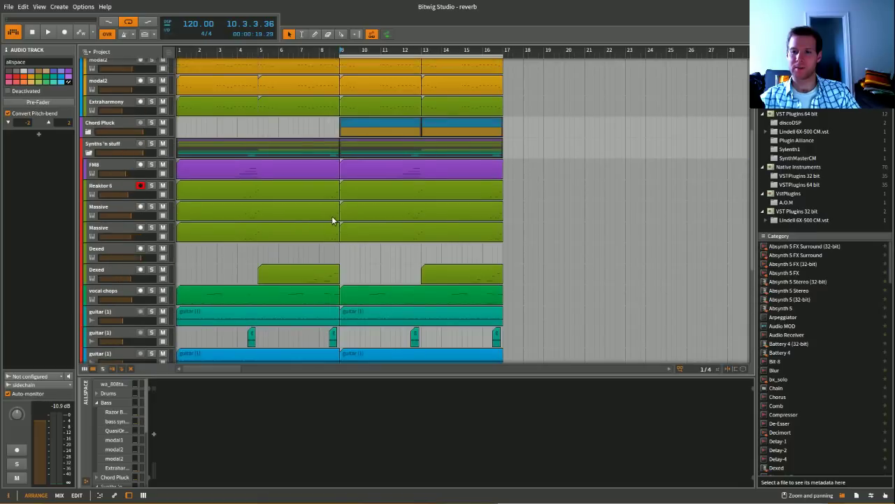
{"action": "scroll", "coordinate": [332, 221], "scroll_direction": "up", "scroll_amount": 4}
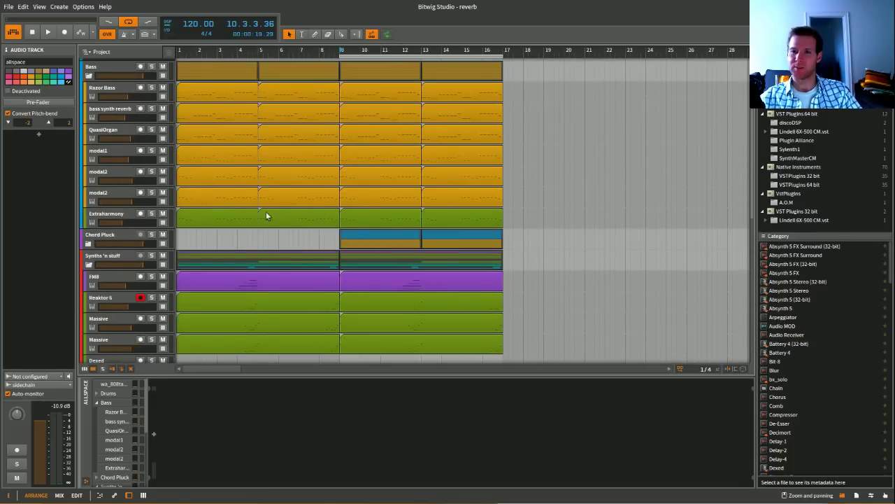
{"action": "scroll", "coordinate": [237, 233], "scroll_direction": "up", "scroll_amount": 1}
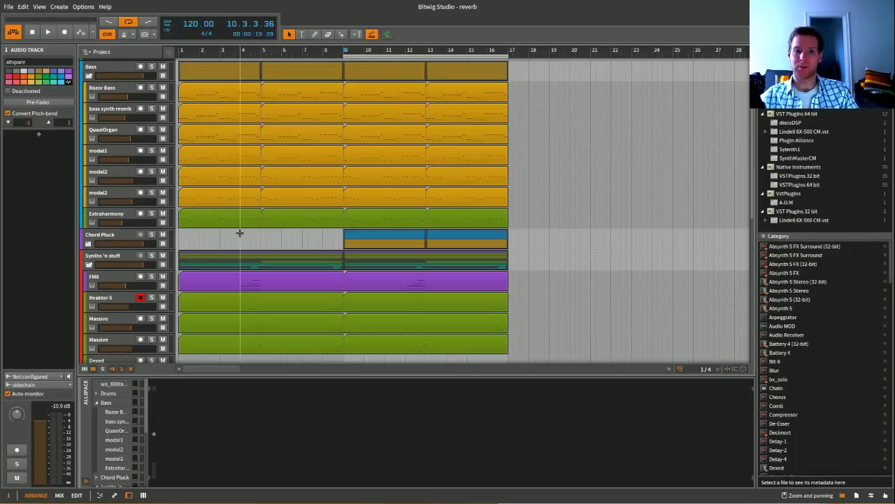
{"action": "scroll", "coordinate": [98, 112], "scroll_direction": "up", "scroll_amount": 2}
Collapse the Bass and Synths 'n stuff groups so only their group tracks show in the arrangement.
{"action": "left_click", "coordinate": [89, 132]}
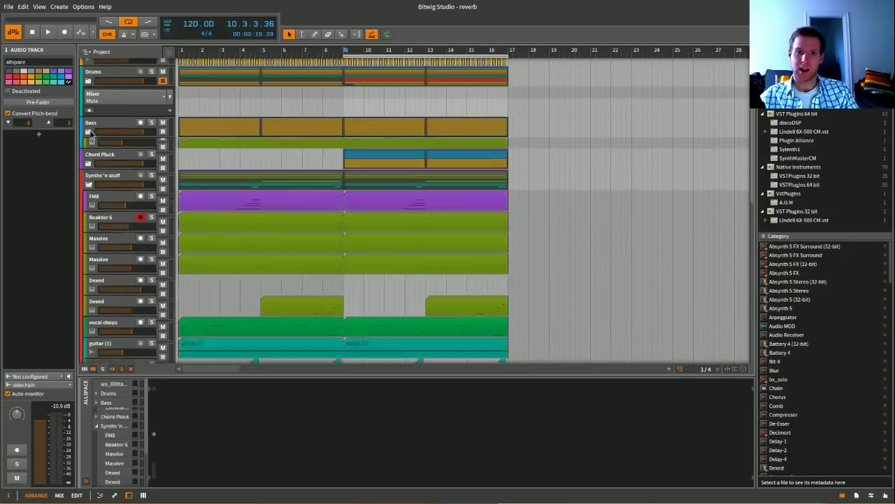
{"action": "left_click", "coordinate": [89, 132]}
{"action": "left_click", "coordinate": [88, 81]}
{"action": "left_click", "coordinate": [88, 81]}
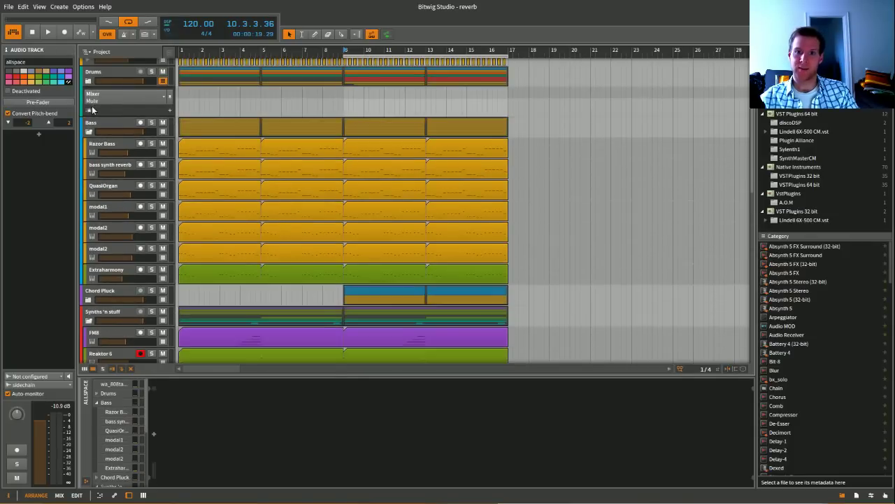
{"action": "left_click", "coordinate": [89, 132]}
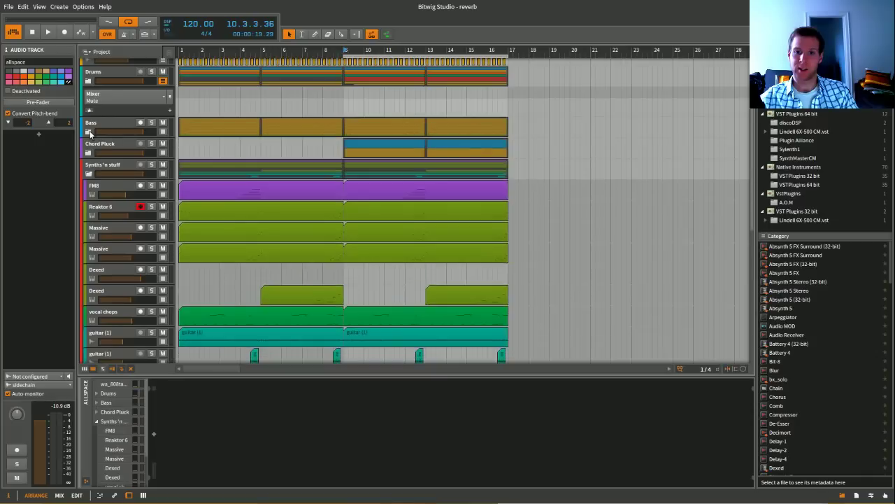
{"action": "left_click", "coordinate": [89, 173]}
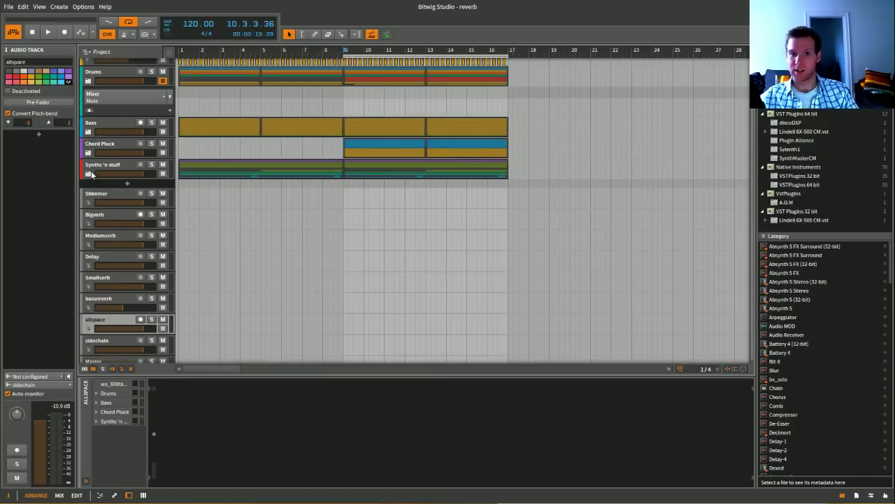
Expand the Drums group, solo it, and start playback of the looped section.
{"action": "scroll", "coordinate": [121, 113], "scroll_direction": "up", "scroll_amount": 1}
{"action": "left_click", "coordinate": [86, 96]}
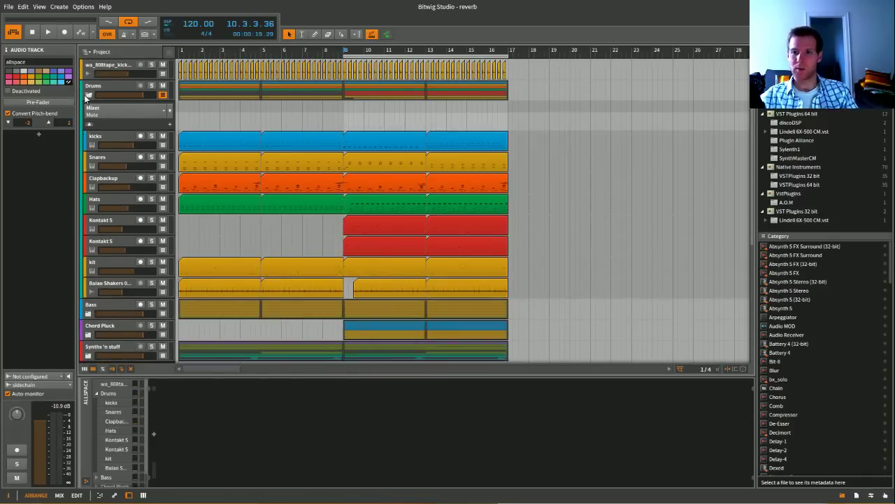
{"action": "left_click", "coordinate": [88, 93]}
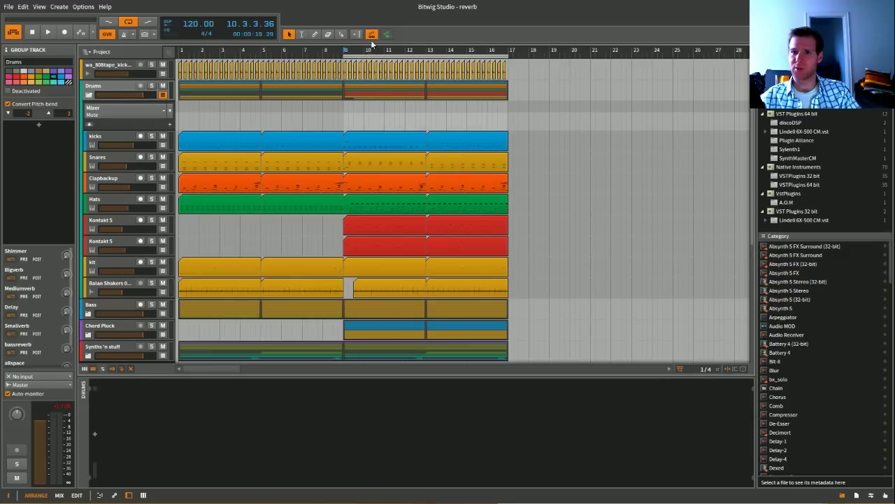
{"action": "left_click", "coordinate": [151, 86]}
{"action": "key", "text": "space"}
Check the effect tracks while the soloed drums play, select Smallverb to show its device chain, and stop playback.
{"action": "scroll", "coordinate": [347, 172], "scroll_direction": "up", "scroll_amount": 3}
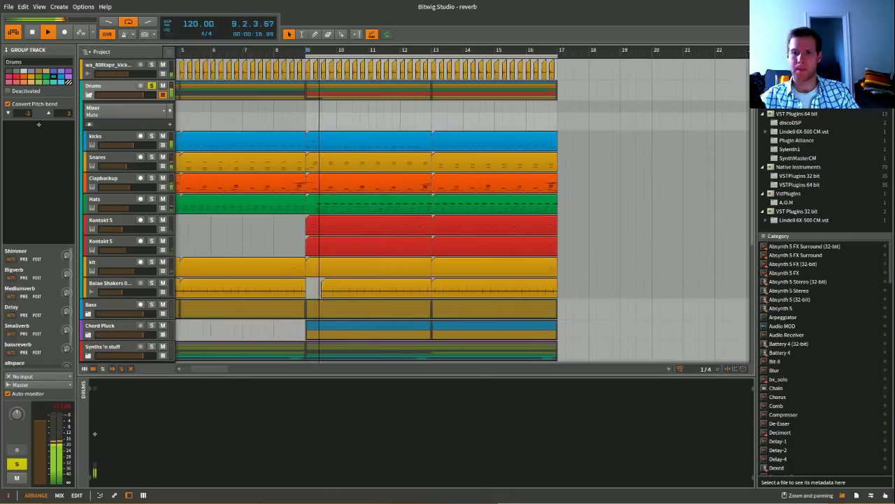
{"action": "scroll", "coordinate": [346, 172], "scroll_direction": "down", "scroll_amount": 1}
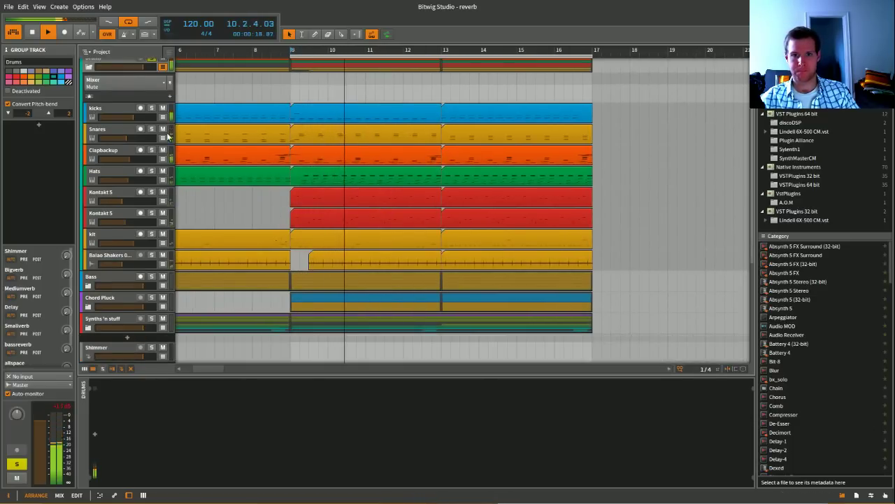
{"action": "scroll", "coordinate": [215, 187], "scroll_direction": "down", "scroll_amount": 4}
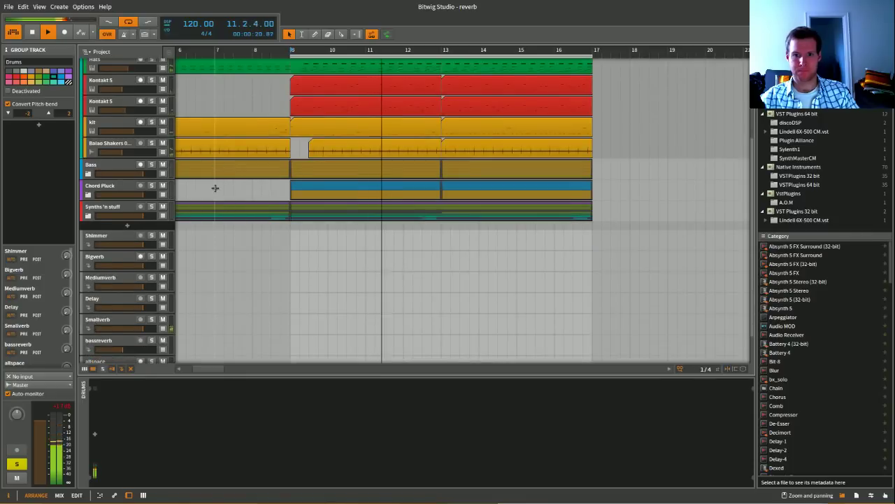
{"action": "scroll", "coordinate": [215, 188], "scroll_direction": "down", "scroll_amount": 2}
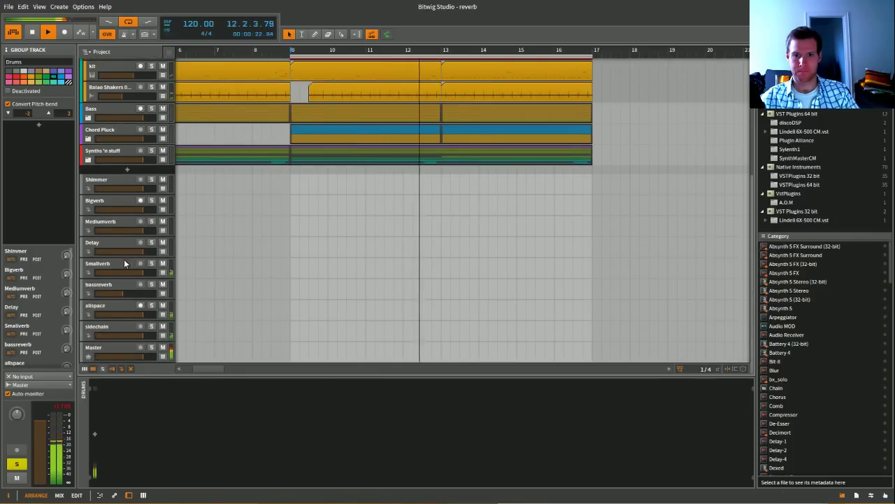
{"action": "left_click", "coordinate": [142, 264]}
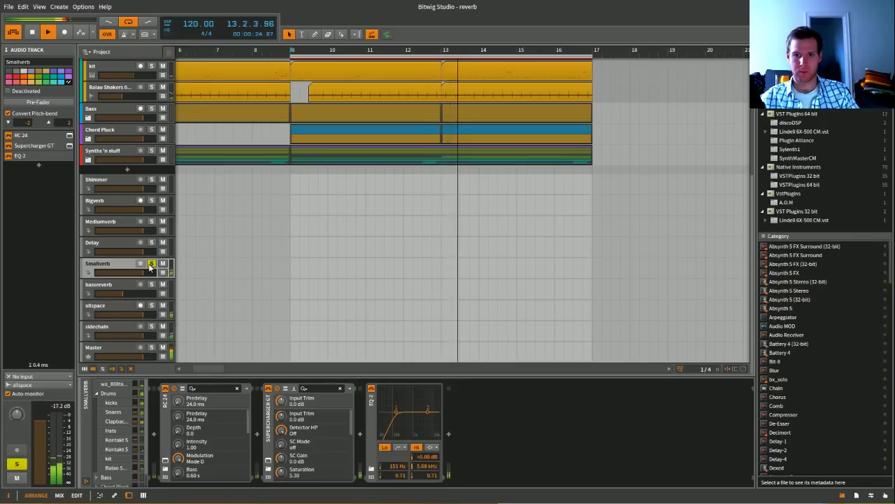
{"action": "key", "text": "space"}
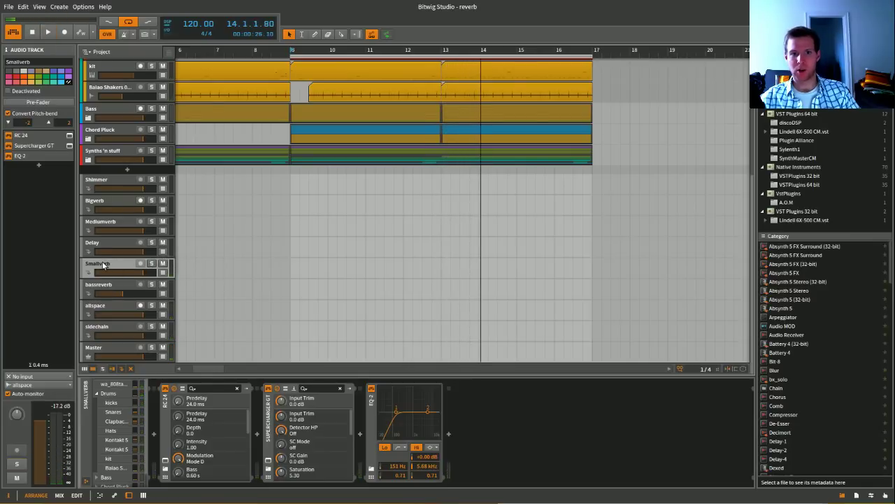
Open the RC 24 reverb's plugin window on the Smallverb track, inspect its settings, and close it.
{"action": "left_click", "coordinate": [103, 265]}
{"action": "left_click", "coordinate": [103, 264]}
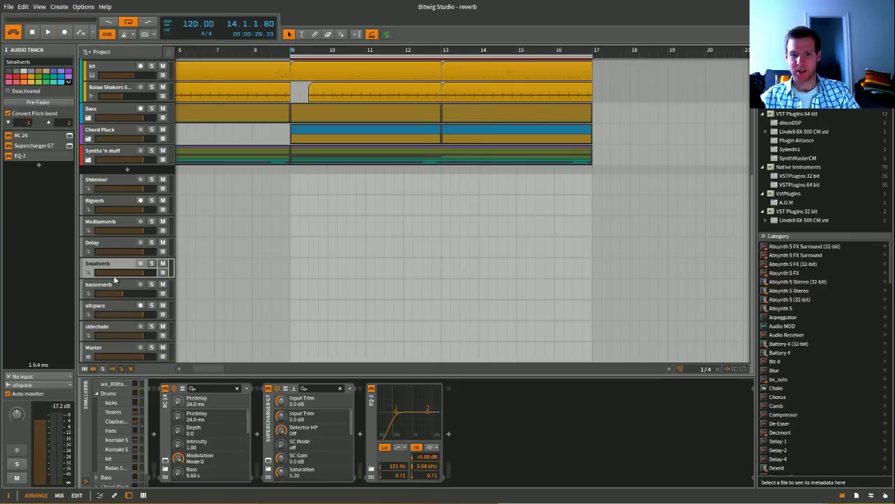
{"action": "left_click", "coordinate": [166, 460]}
{"action": "left_click_drag", "start_coordinate": [699, 95], "coordinate": [652, 92]}
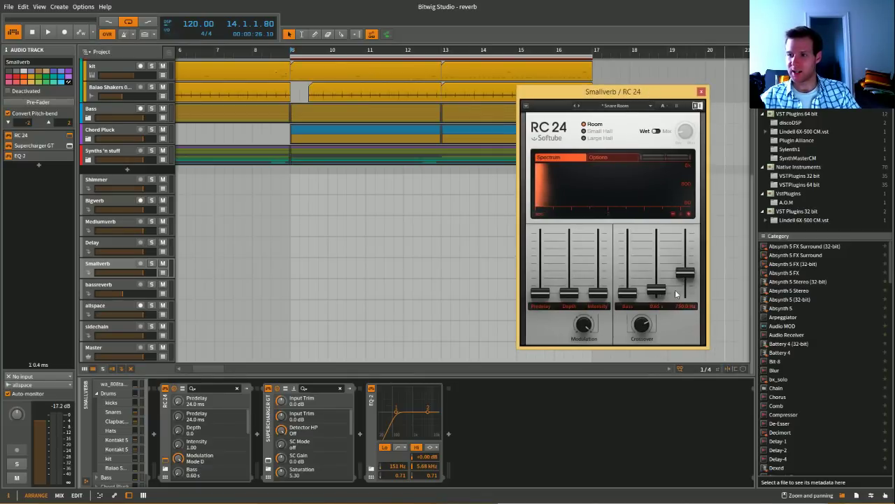
{"action": "left_click", "coordinate": [701, 91]}
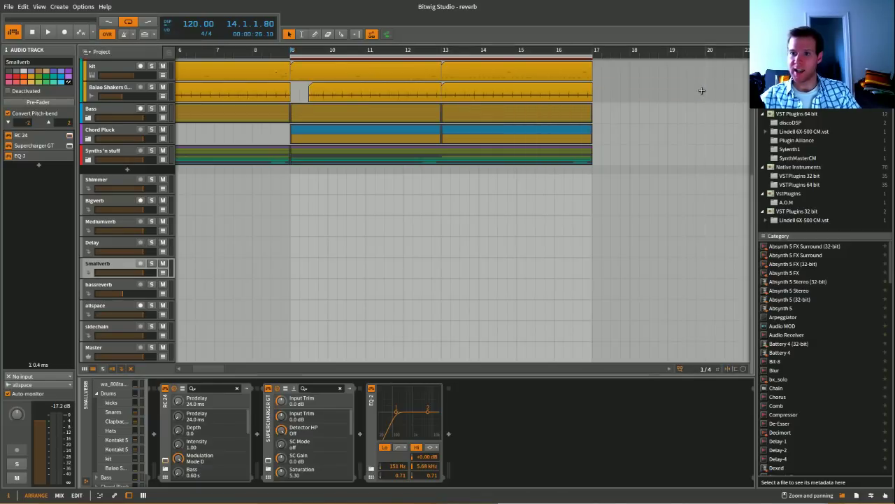
Solo the Snares track instead of the whole Drums group and start playback.
{"action": "scroll", "coordinate": [250, 158], "scroll_direction": "up", "scroll_amount": 7}
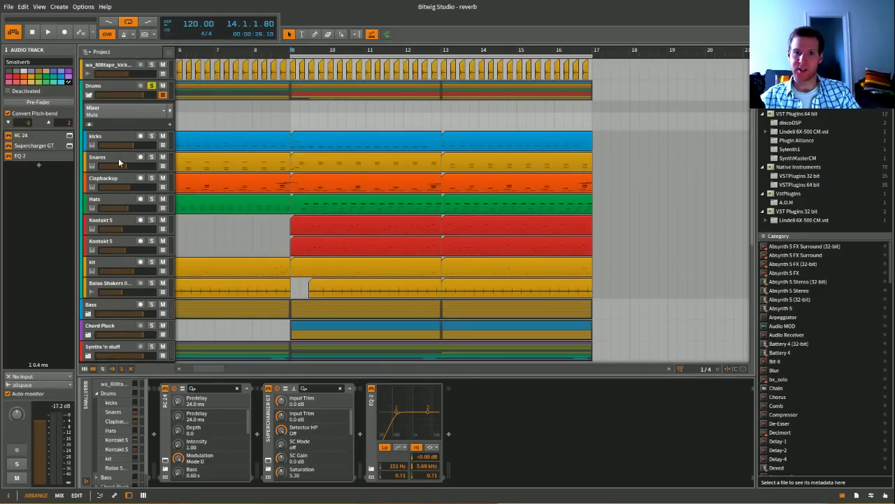
{"action": "left_click", "coordinate": [147, 160]}
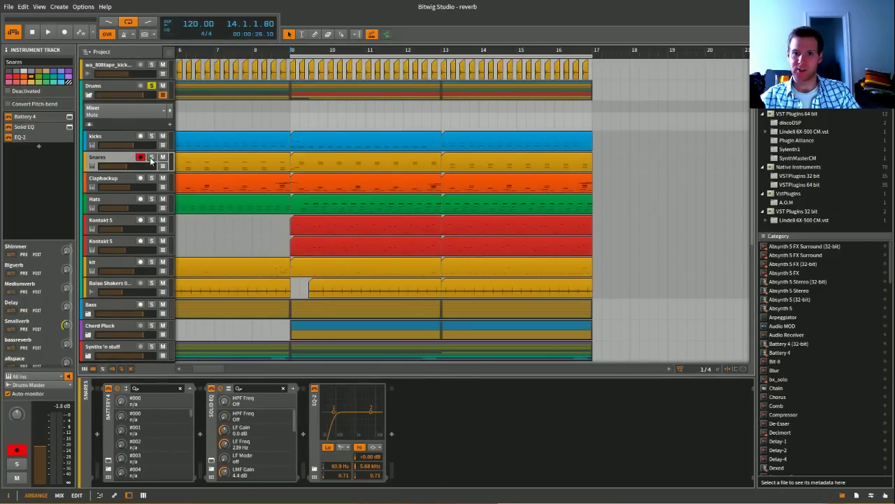
{"action": "left_click", "coordinate": [151, 158]}
{"action": "key", "text": "space"}
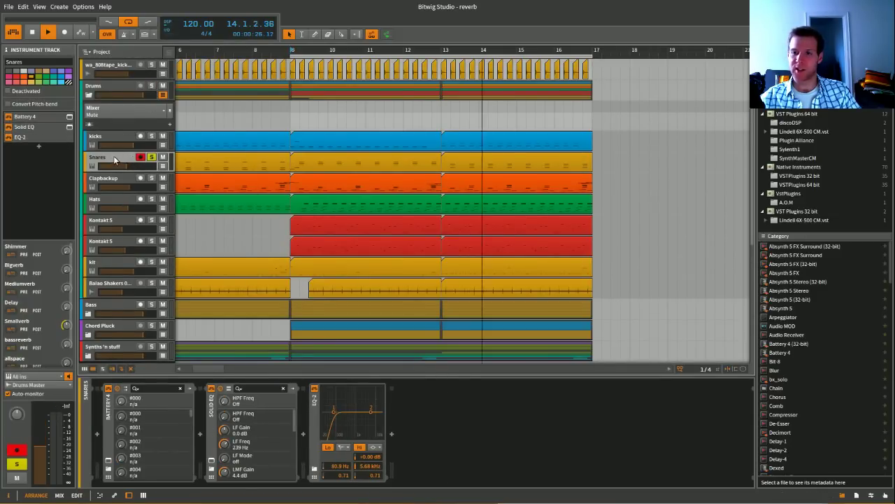
Check the Snares track's effect send levels during playback, stop playback, and unsolo the track.
{"action": "scroll", "coordinate": [42, 310], "scroll_direction": "down", "scroll_amount": 1}
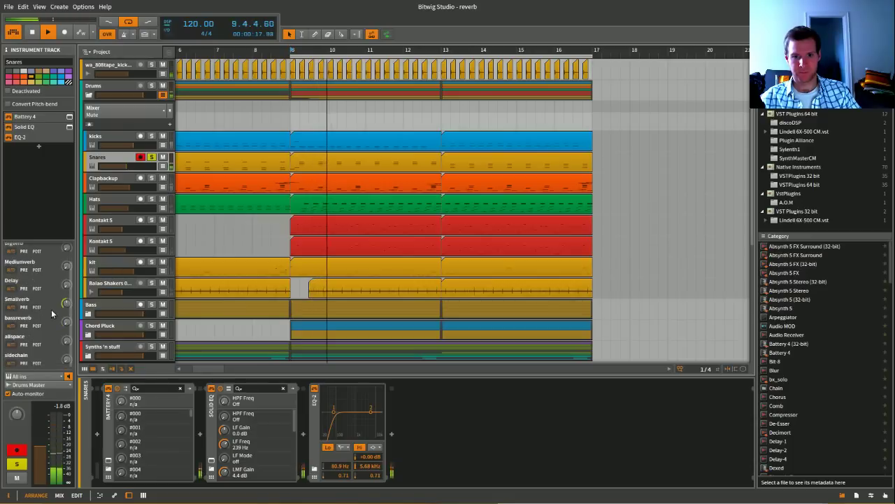
{"action": "scroll", "coordinate": [67, 304], "scroll_direction": "down", "scroll_amount": 5}
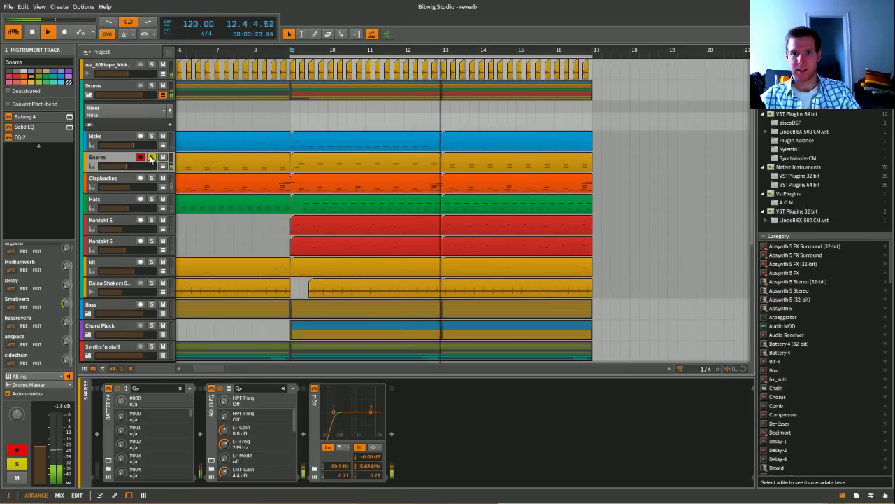
{"action": "key", "text": "space"}
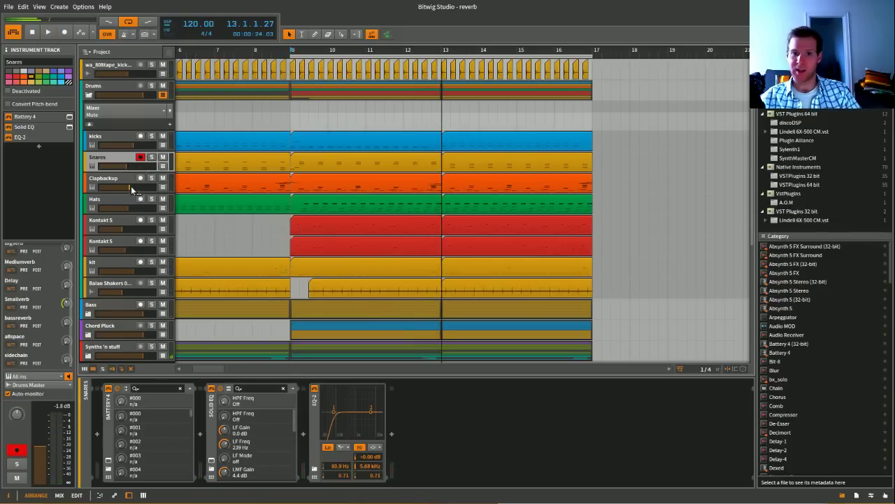
Select and solo the Clapbackup track, and play it in the looped section.
{"action": "left_click", "coordinate": [123, 187]}
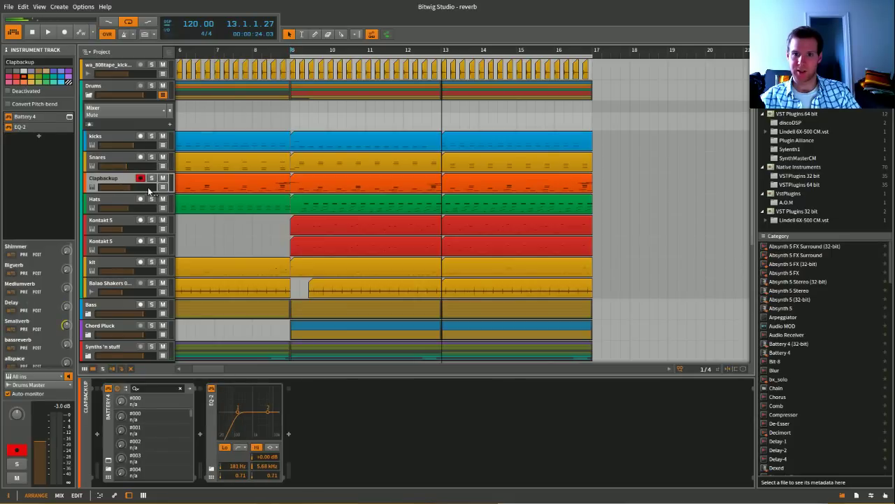
{"action": "left_click", "coordinate": [151, 178]}
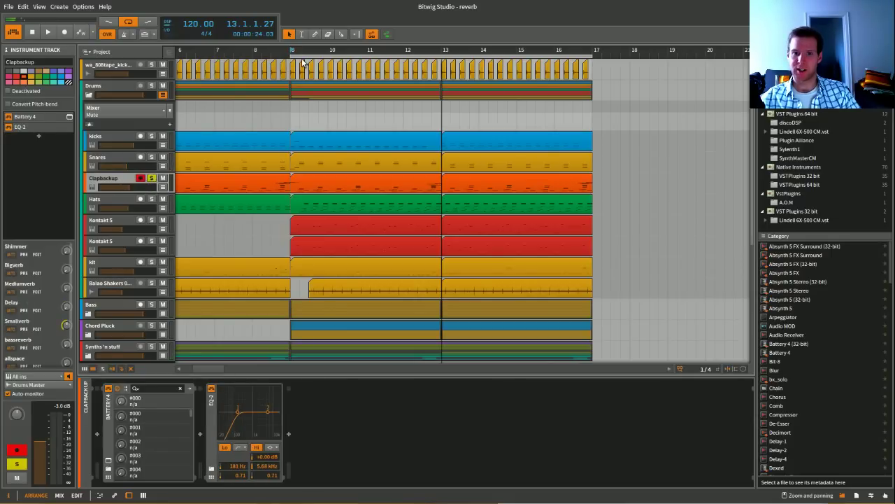
{"action": "key", "text": "space"}
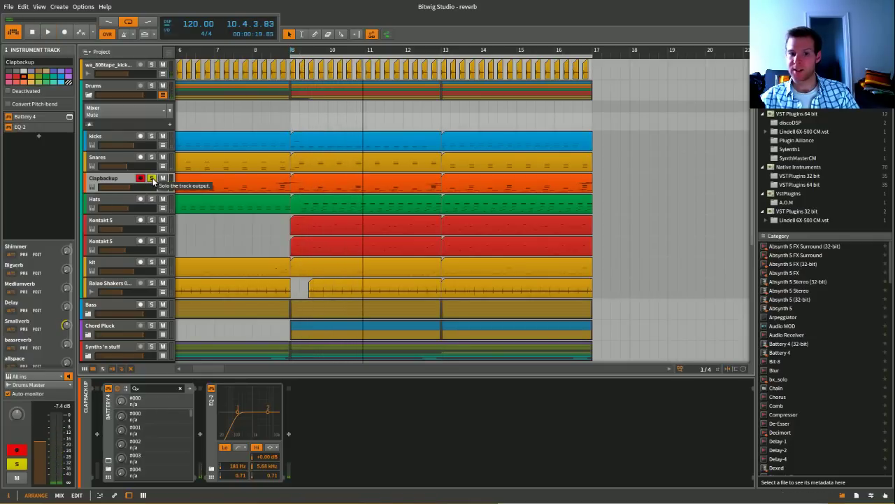
Solo the Drums group, mute the allspace track, and play a short passage of the drums without it.
{"action": "left_click", "coordinate": [112, 90]}
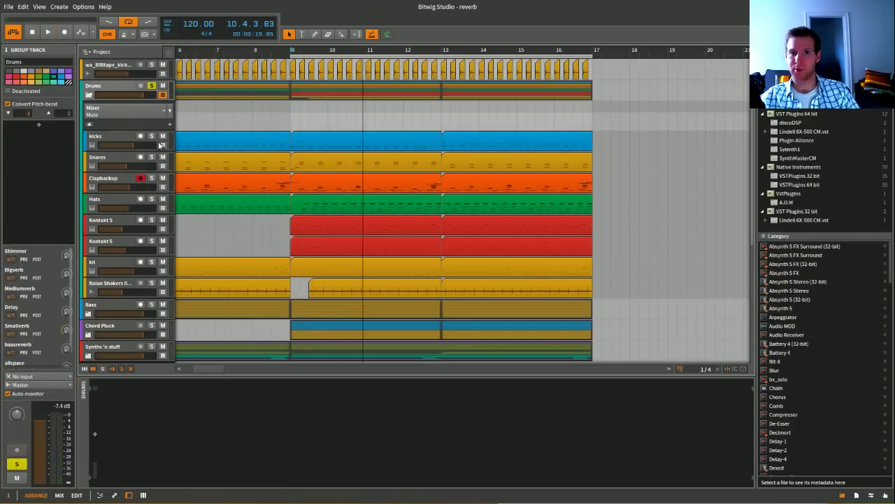
{"action": "scroll", "coordinate": [179, 162], "scroll_direction": "down", "scroll_amount": 5}
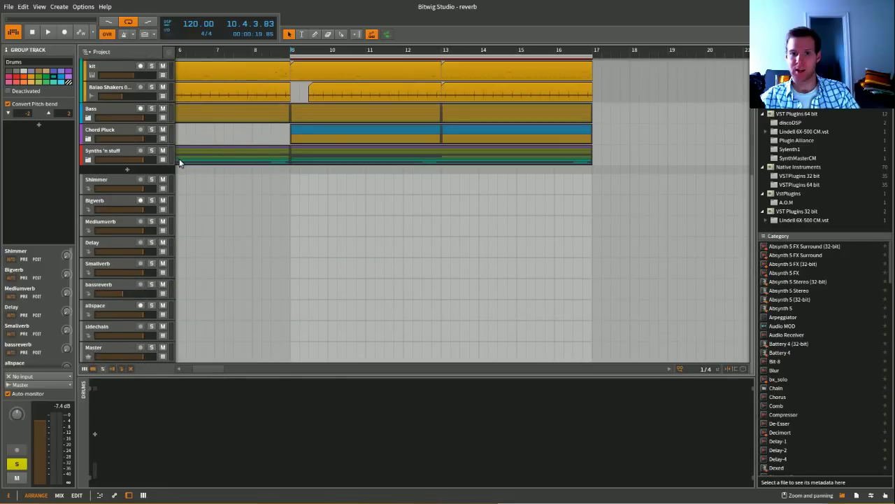
{"action": "left_click", "coordinate": [162, 308]}
{"action": "key", "text": "space"}
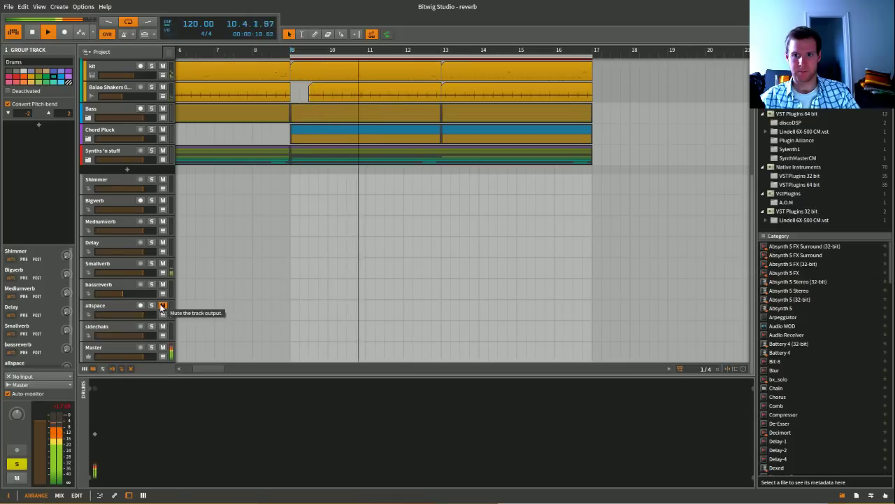
{"action": "key", "text": "space"}
Select the allspace track and replay the soloed drums with it unmuted, checking the drum tracks' levels.
{"action": "left_click", "coordinate": [121, 305]}
{"action": "scroll", "coordinate": [270, 270], "scroll_direction": "up", "scroll_amount": 3}
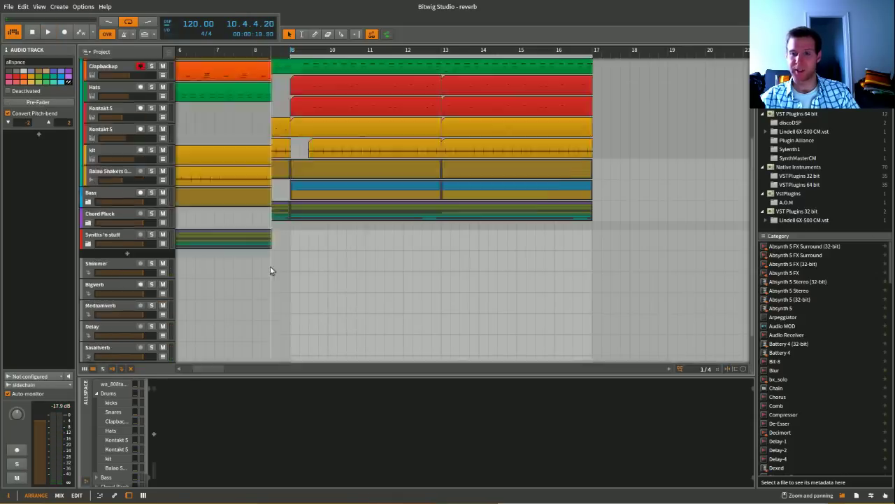
{"action": "scroll", "coordinate": [270, 266], "scroll_direction": "up", "scroll_amount": 2}
{"action": "key", "text": "space"}
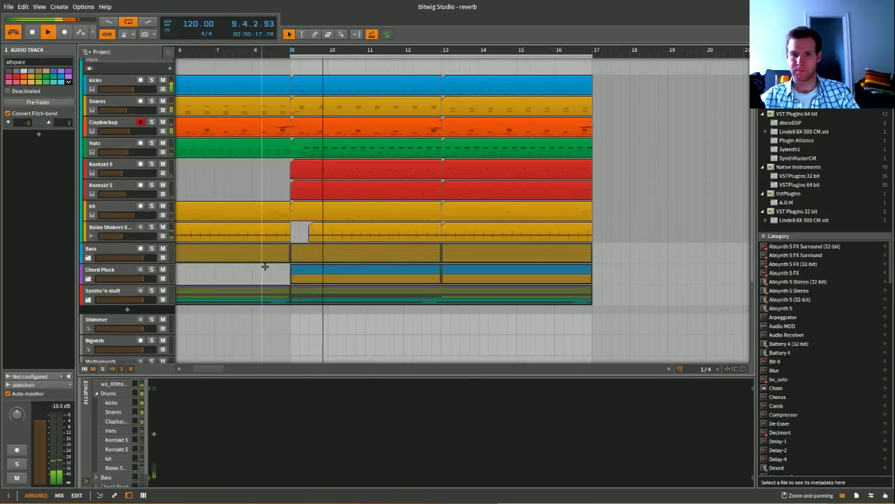
{"action": "scroll", "coordinate": [264, 266], "scroll_direction": "up", "scroll_amount": 3}
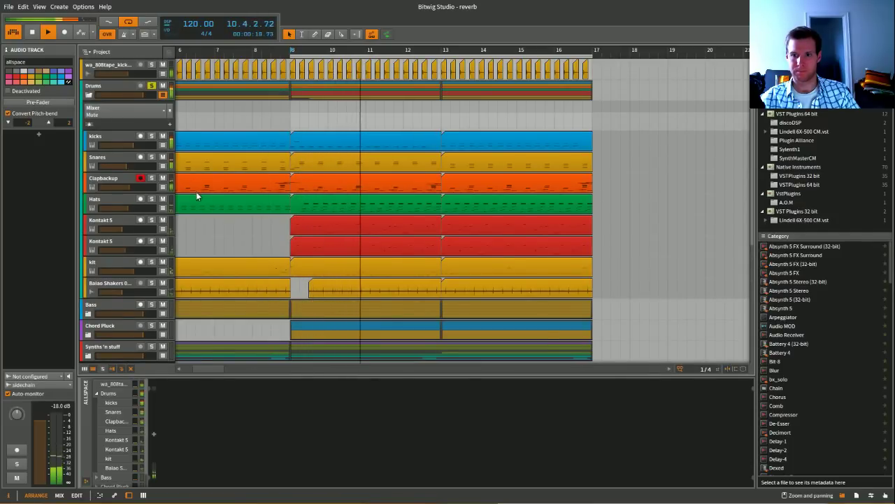
{"action": "scroll", "coordinate": [196, 197], "scroll_direction": "down", "scroll_amount": 5}
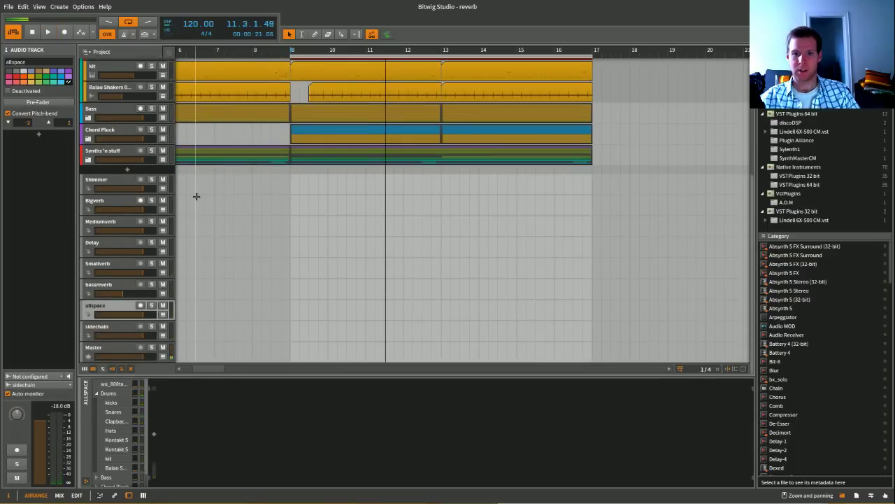
{"action": "scroll", "coordinate": [168, 329], "scroll_direction": "up", "scroll_amount": 5}
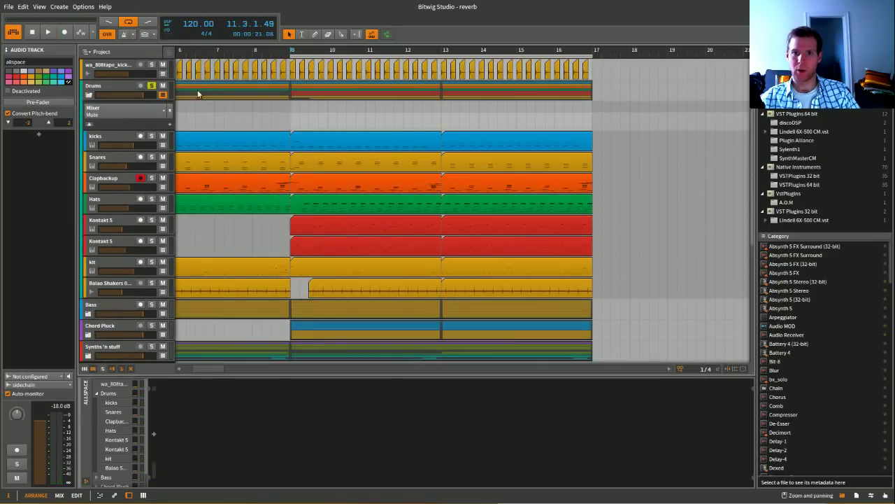
Select the Drums group and turn off its solo.
{"action": "left_click", "coordinate": [150, 86]}
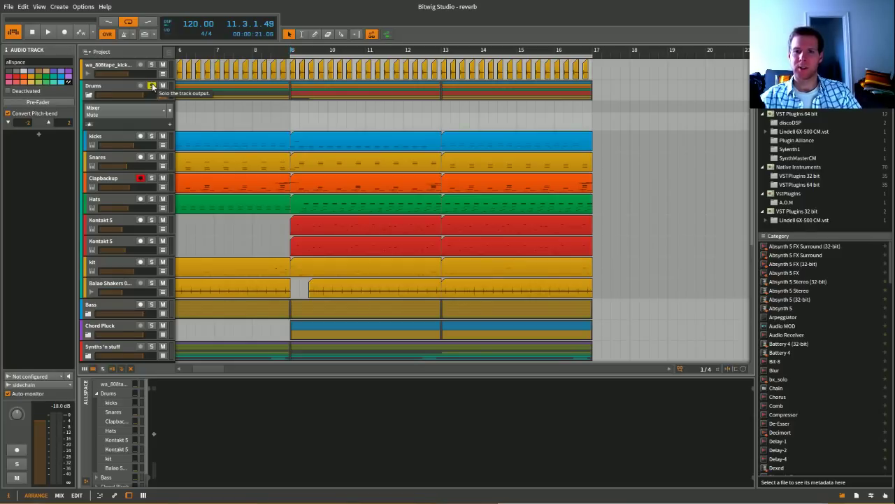
{"action": "left_click", "coordinate": [152, 86]}
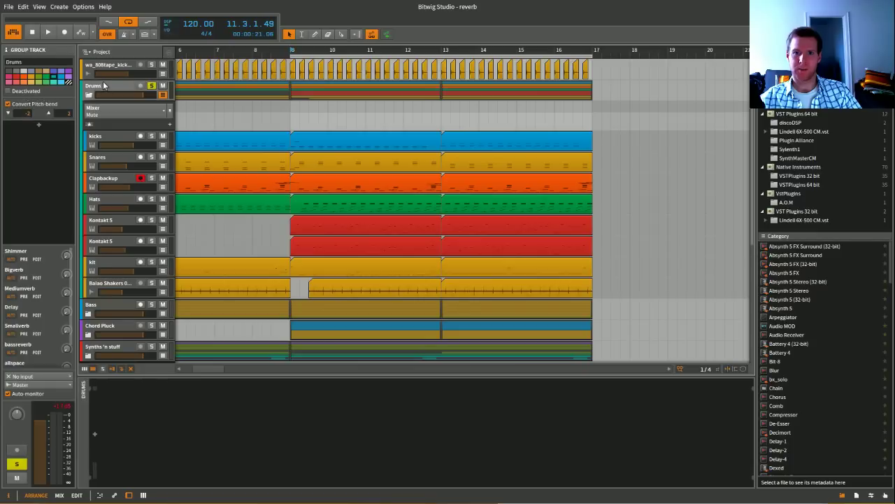
{"action": "left_click", "coordinate": [151, 86]}
Open the RC 24 plugin window on the Smallverb track, move it to inspect the Room reverb settings, and close it.
{"action": "scroll", "coordinate": [226, 164], "scroll_direction": "down", "scroll_amount": 5}
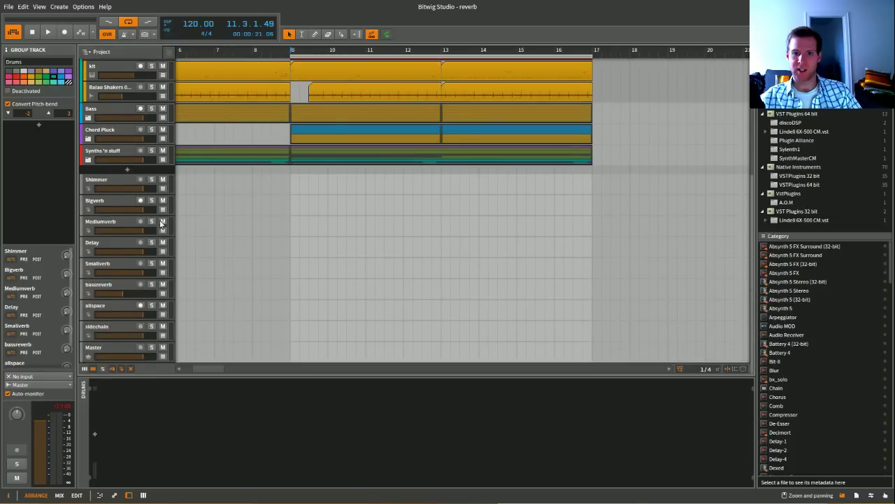
{"action": "left_click", "coordinate": [106, 265]}
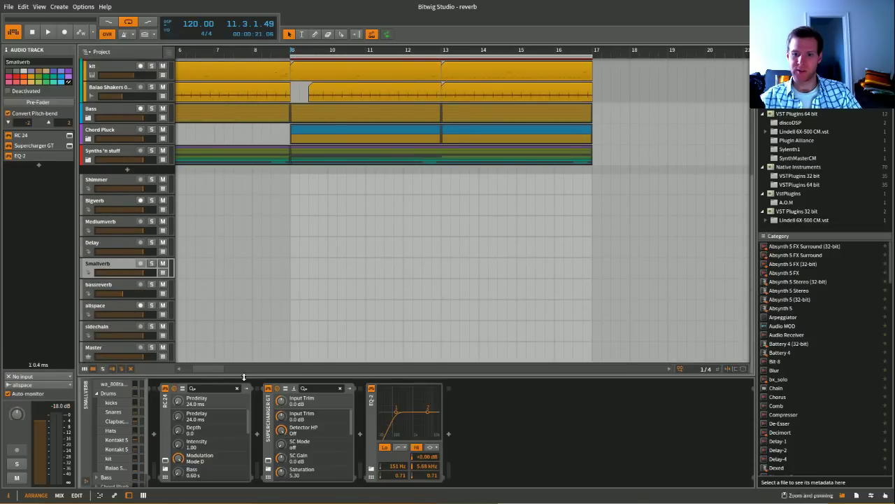
{"action": "left_click", "coordinate": [165, 460]}
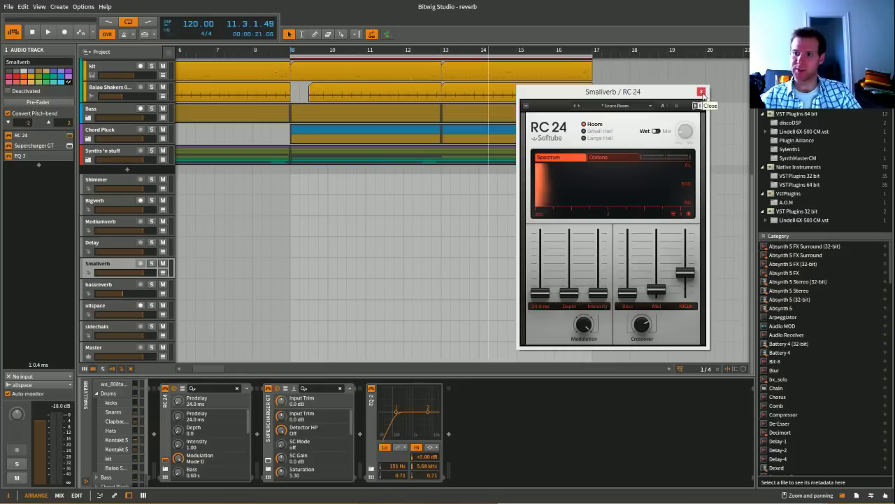
{"action": "left_click_drag", "start_coordinate": [684, 94], "coordinate": [595, 92]}
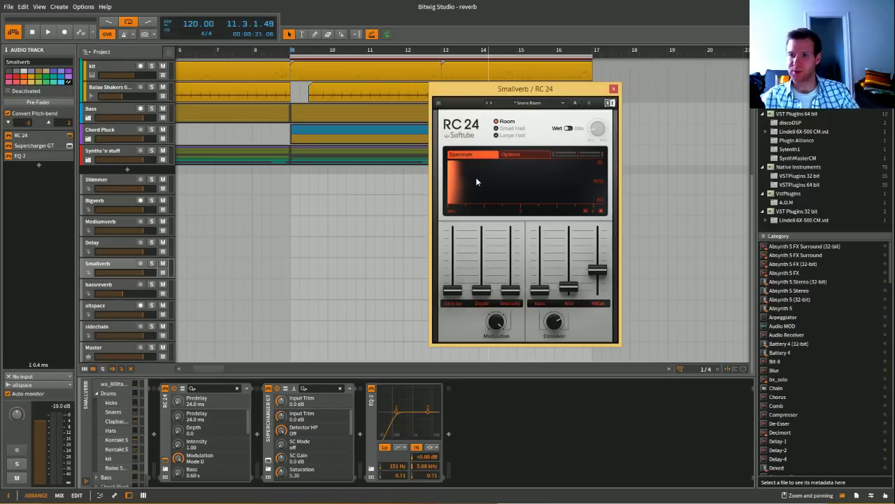
{"action": "left_click", "coordinate": [612, 89]}
Go through the tracks of the Drums group one by one up to kicks and compare their Smallverb send levels.
{"action": "scroll", "coordinate": [244, 197], "scroll_direction": "up", "scroll_amount": 5}
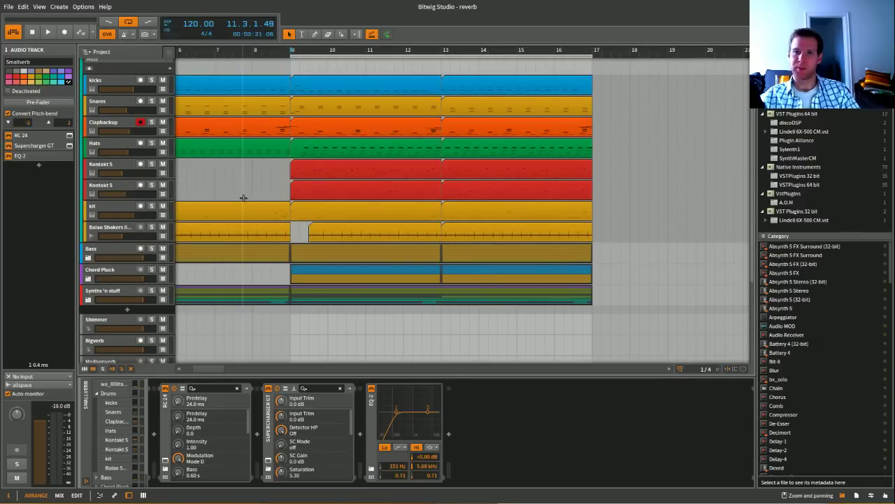
{"action": "scroll", "coordinate": [250, 203], "scroll_direction": "up", "scroll_amount": 2}
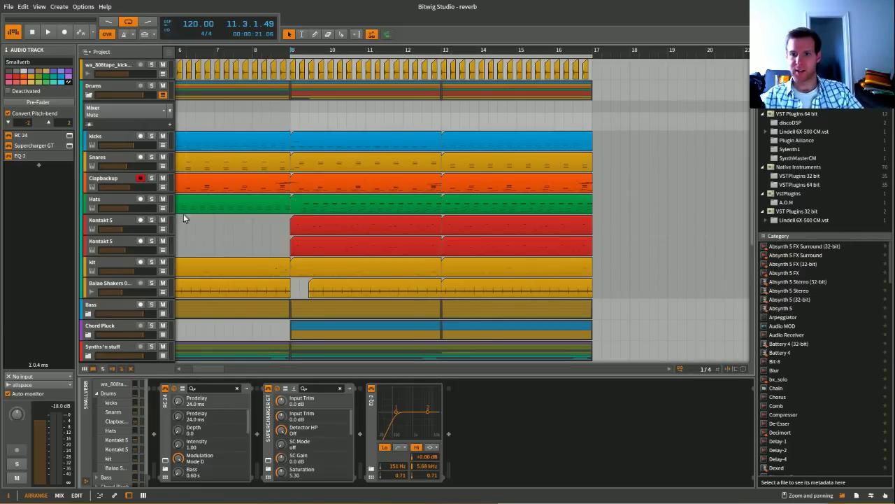
{"action": "left_click", "coordinate": [115, 222]}
{"action": "left_click", "coordinate": [110, 264]}
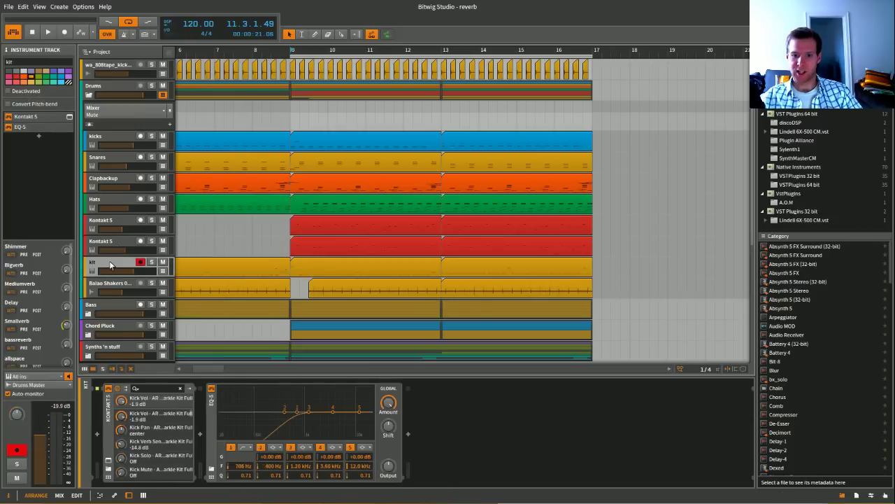
{"action": "key", "text": "Up"}
{"action": "key", "text": "Up"}
{"action": "key", "text": "Up"}
{"action": "key", "text": "Up"}
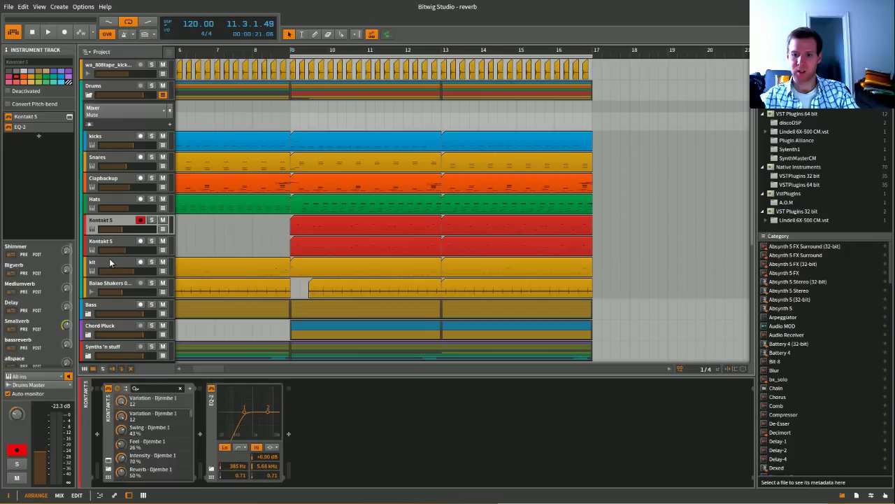
{"action": "key", "text": "Up"}
{"action": "key", "text": "Up"}
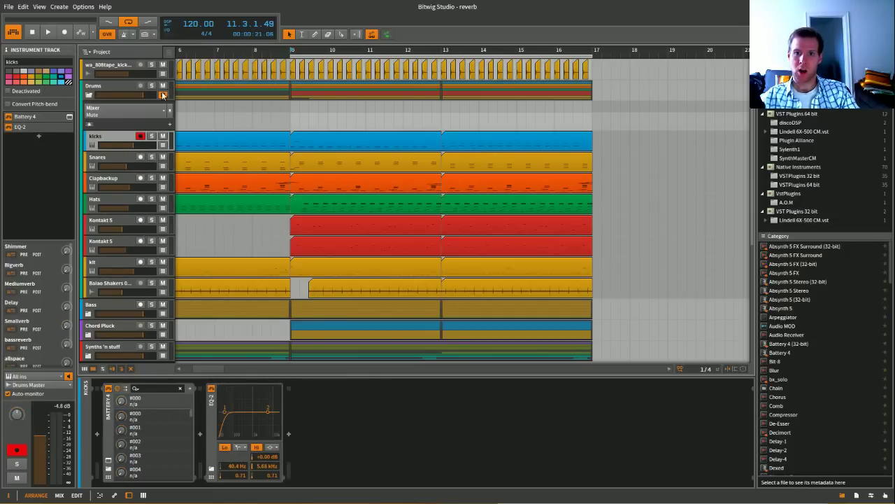
Collapse the Drums group, expand and solo the Bass group, and start playback of the looped section.
{"action": "left_click", "coordinate": [88, 96]}
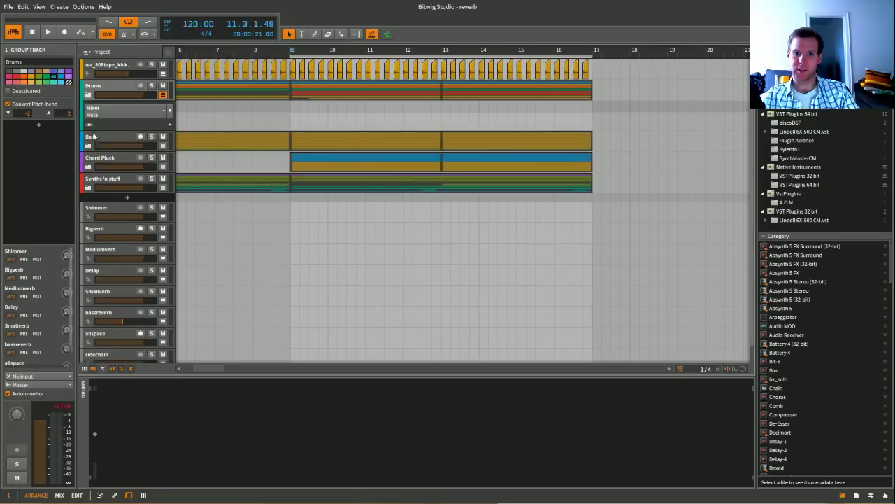
{"action": "left_click", "coordinate": [94, 136]}
{"action": "left_click", "coordinate": [89, 145]}
{"action": "left_click", "coordinate": [151, 136]}
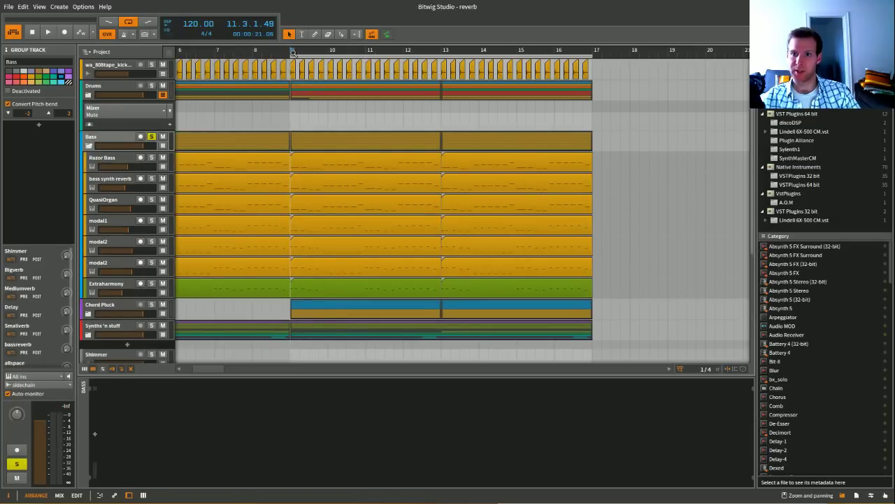
{"action": "key", "text": "space"}
Check the Razor Bass track's sends during playback and briefly solo the bassreverb track to hear the reverb alone.
{"action": "scroll", "coordinate": [272, 112], "scroll_direction": "down", "scroll_amount": 3}
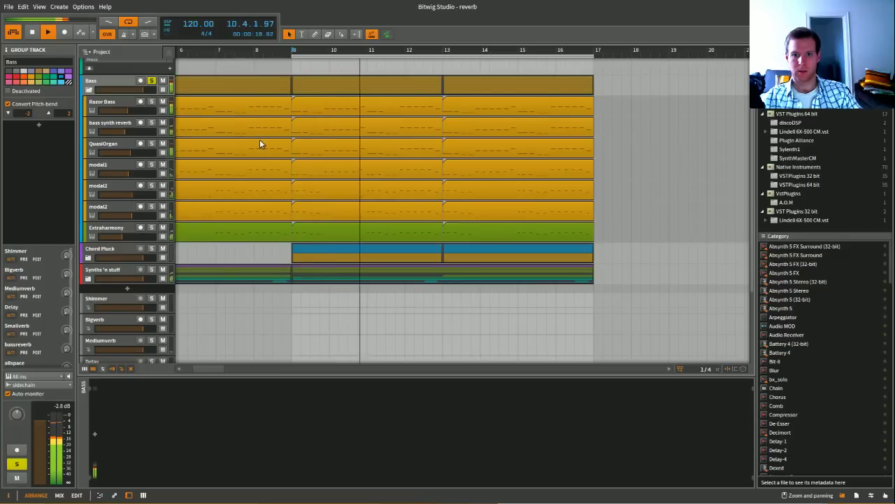
{"action": "left_click", "coordinate": [102, 101]}
{"action": "scroll", "coordinate": [211, 165], "scroll_direction": "down", "scroll_amount": 5}
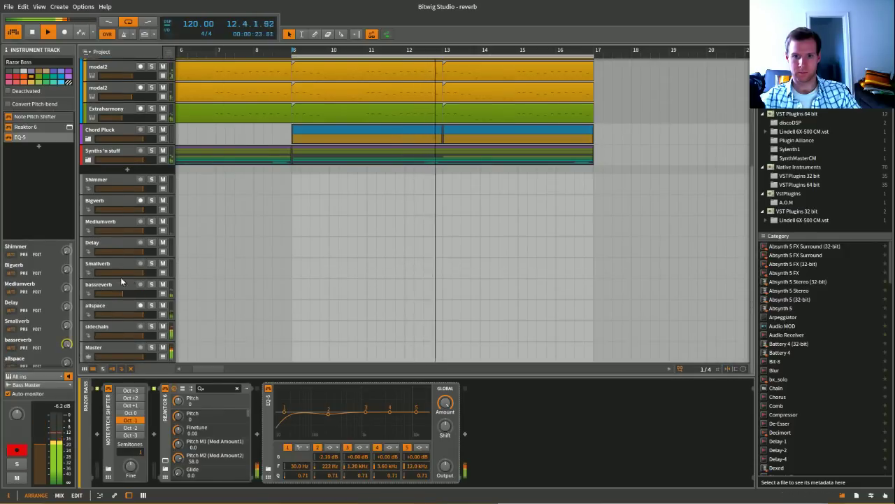
{"action": "left_click", "coordinate": [151, 285]}
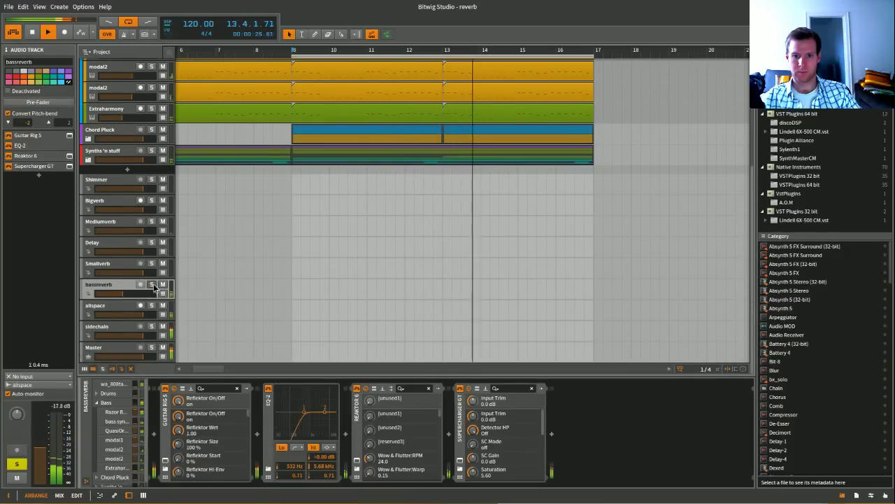
{"action": "left_click", "coordinate": [152, 285]}
Open the Guitar Rig 5 window on the bassreverb track, inspect its Reflektor reverb, and move it aside to view the Bass group tracks.
{"action": "left_click", "coordinate": [165, 462]}
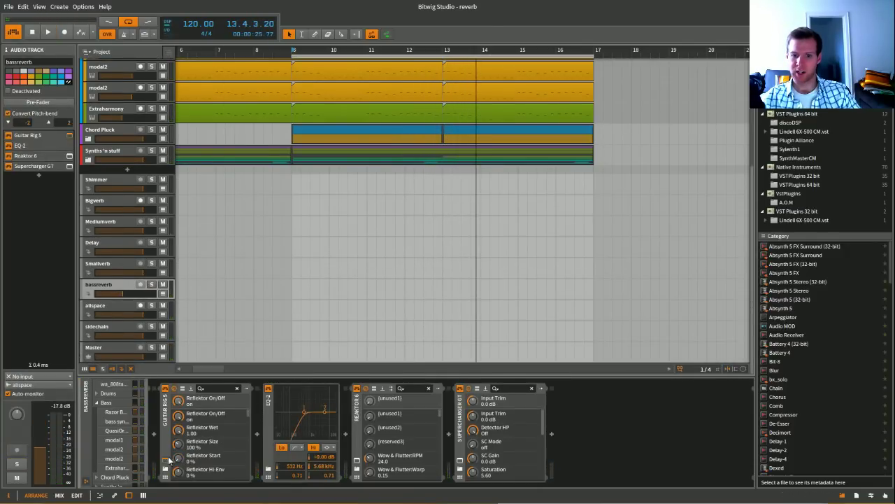
{"action": "left_click_drag", "start_coordinate": [628, 35], "coordinate": [519, 26]}
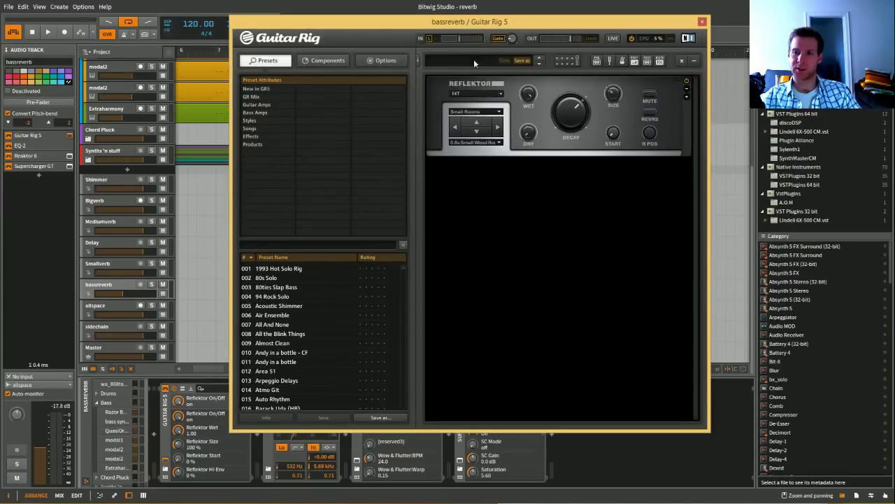
{"action": "left_click_drag", "start_coordinate": [467, 27], "coordinate": [564, 41]}
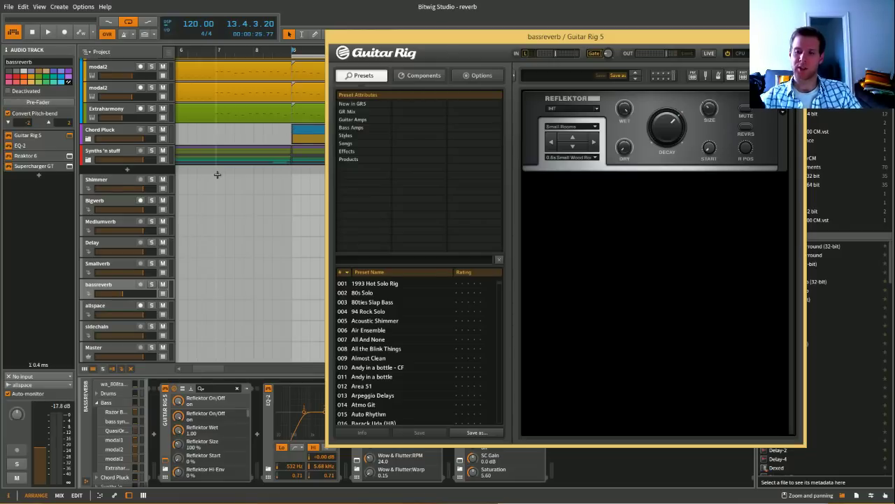
{"action": "mouse_move", "coordinate": [434, 38]}
{"action": "left_mouse_down"}
{"action": "mouse_move", "coordinate": [424, 38]}
{"action": "mouse_move", "coordinate": [452, 39]}
{"action": "left_mouse_up"}
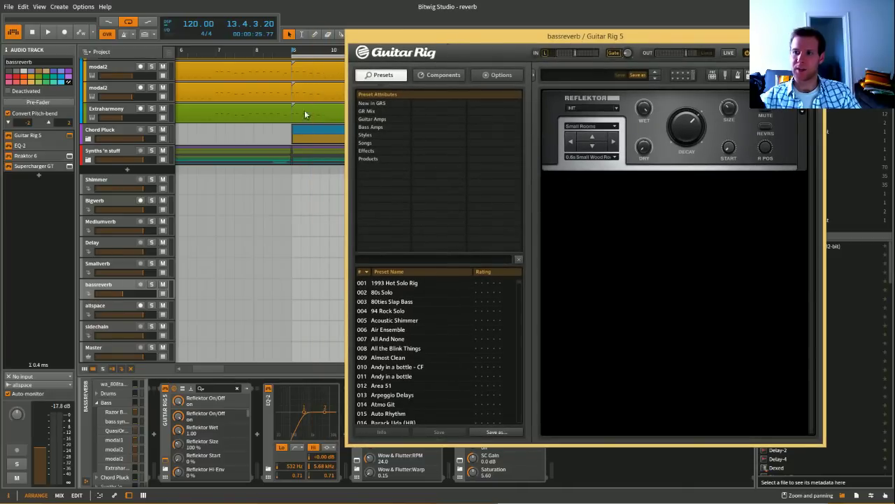
{"action": "left_click", "coordinate": [251, 136]}
{"action": "scroll", "coordinate": [252, 135], "scroll_direction": "up", "scroll_amount": 5}
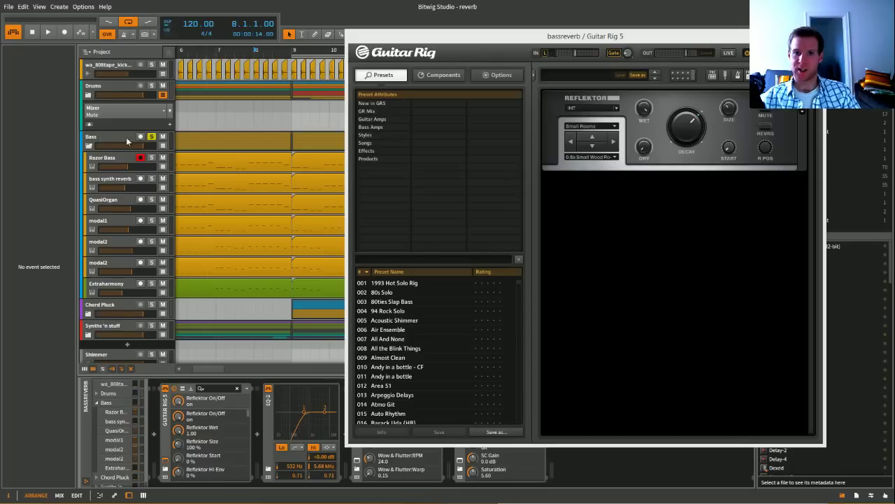
Solo the Razor Bass track instead of the whole Bass group and play the looped section.
{"action": "left_click", "coordinate": [151, 137]}
{"action": "left_click", "coordinate": [115, 160]}
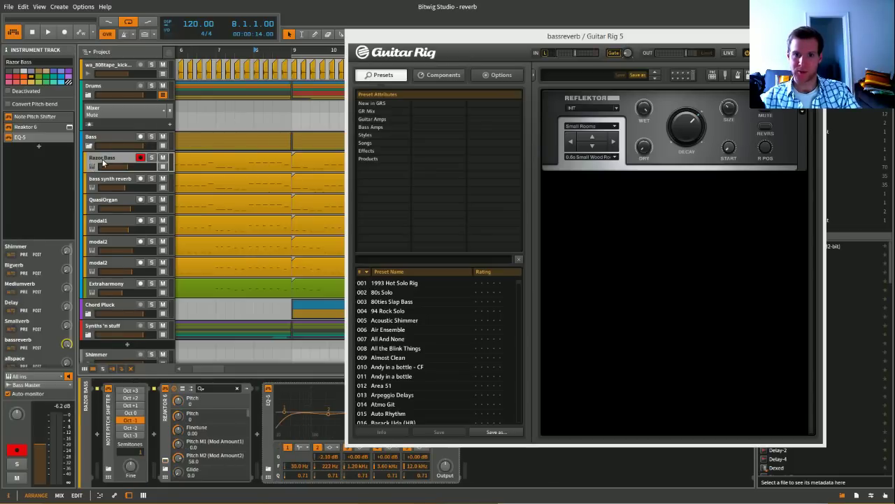
{"action": "left_click", "coordinate": [152, 157]}
{"action": "key", "text": "space"}
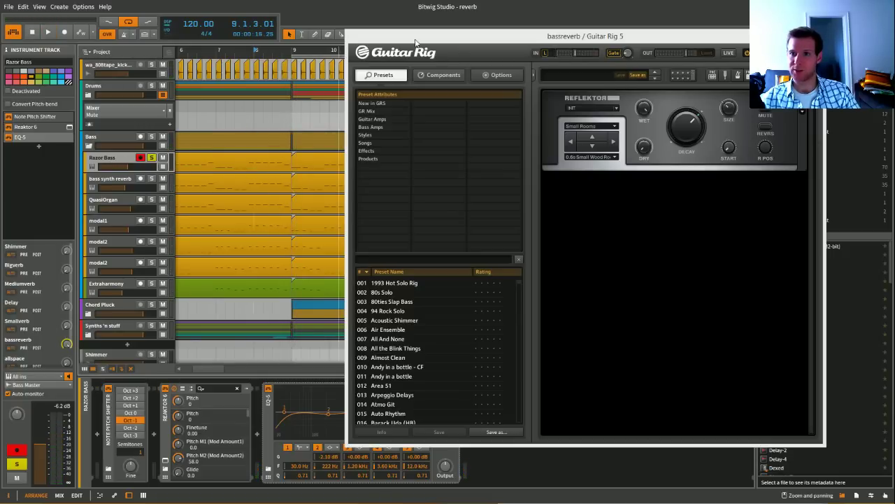
Play Razor Bass with its bassreverb send at -Inf dB and turned back up, and close the Guitar Rig 5 window.
{"action": "left_click_drag", "start_coordinate": [419, 40], "coordinate": [449, 61]}
{"action": "left_click", "coordinate": [309, 55]}
{"action": "key", "text": "space"}
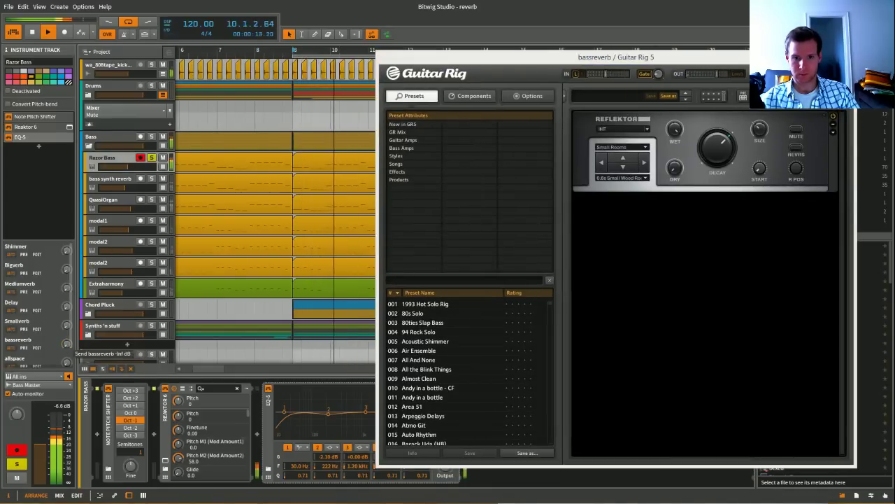
{"action": "left_click_drag", "start_coordinate": [66, 342], "coordinate": [67, 328]}
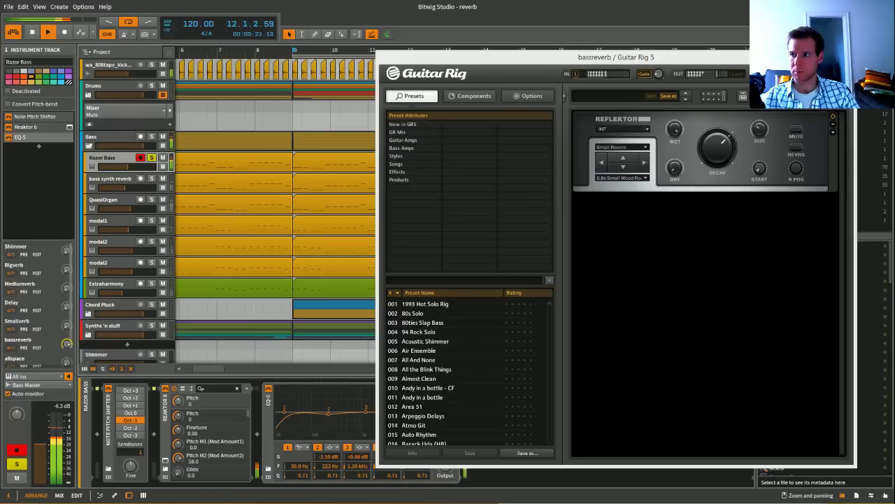
{"action": "left_click", "coordinate": [848, 57]}
Solo the bassreverb effect track instead of Razor Bass, play it, and inspect its Guitar Rig 5 and EQ-2 devices.
{"action": "scroll", "coordinate": [219, 184], "scroll_direction": "down", "scroll_amount": 3}
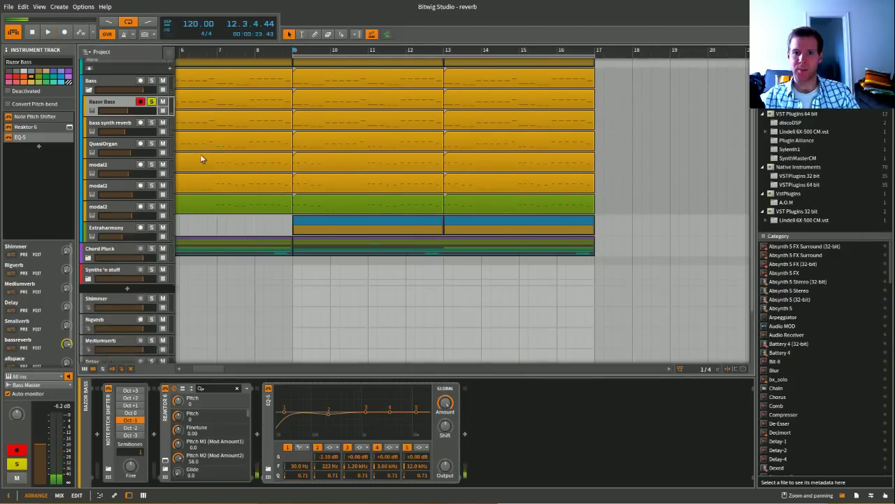
{"action": "scroll", "coordinate": [200, 156], "scroll_direction": "up", "scroll_amount": 3}
{"action": "scroll", "coordinate": [254, 189], "scroll_direction": "down", "scroll_amount": 5}
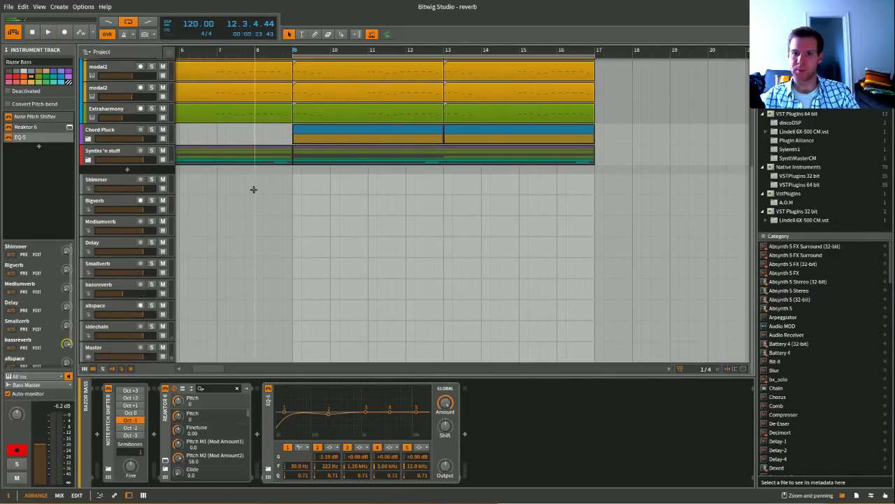
{"action": "left_click", "coordinate": [108, 285]}
{"action": "left_click", "coordinate": [152, 285]}
{"action": "key", "text": "space"}
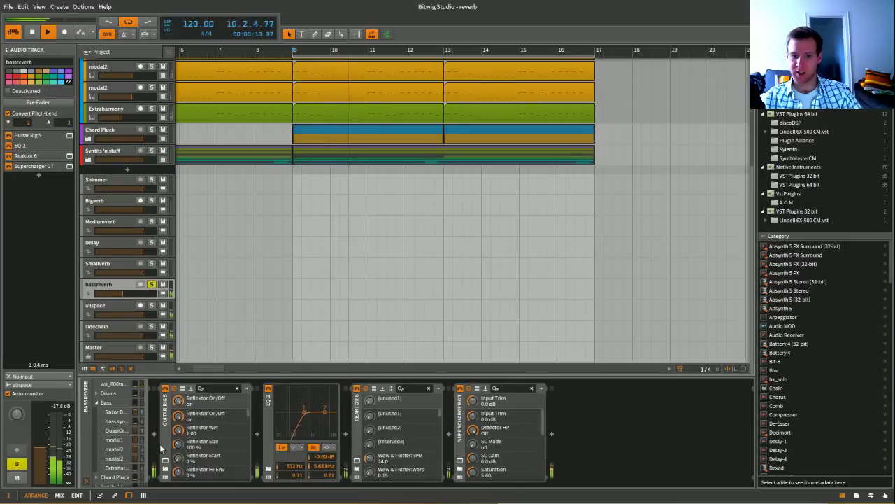
{"action": "left_click", "coordinate": [174, 388]}
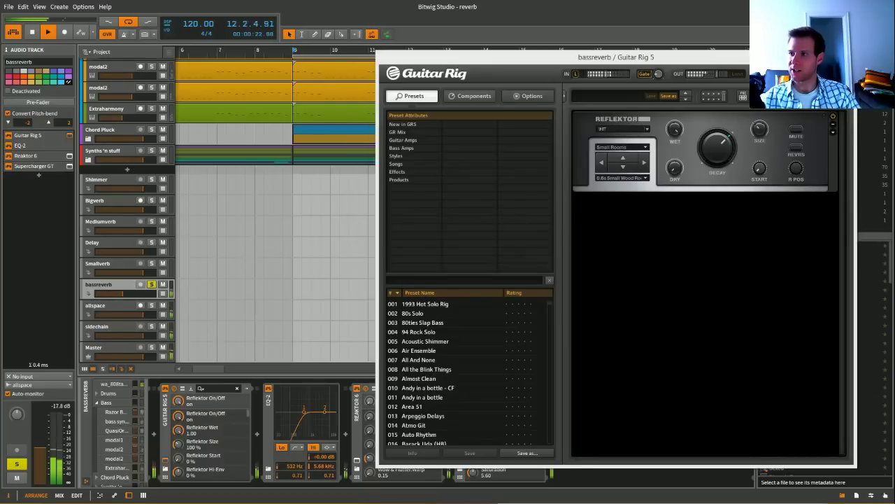
{"action": "left_click", "coordinate": [317, 437]}
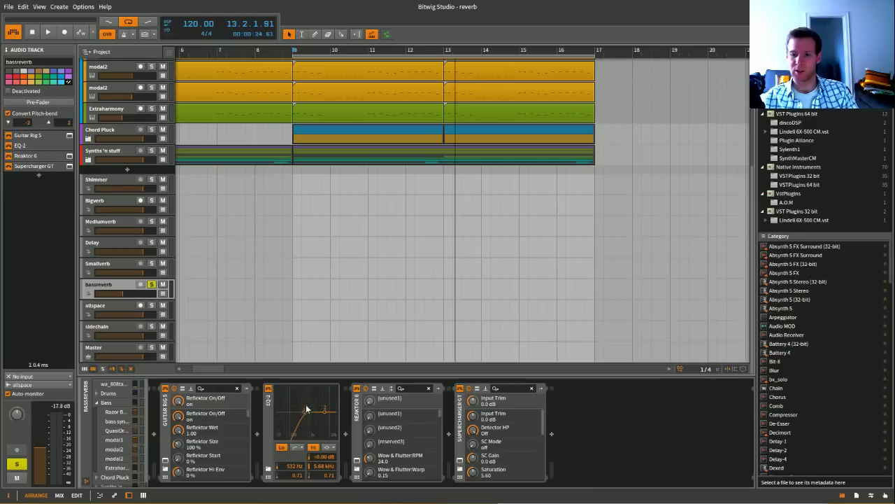
Examine the Tape Machine in bassreverb's Reaktor 6 window and check its Aural Exciter during playback.
{"action": "left_click", "coordinate": [357, 464]}
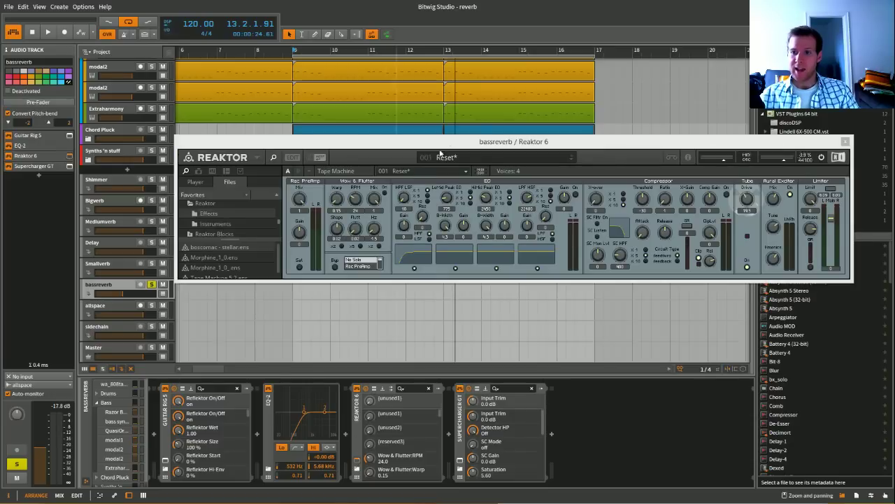
{"action": "left_click_drag", "start_coordinate": [450, 138], "coordinate": [361, 128]}
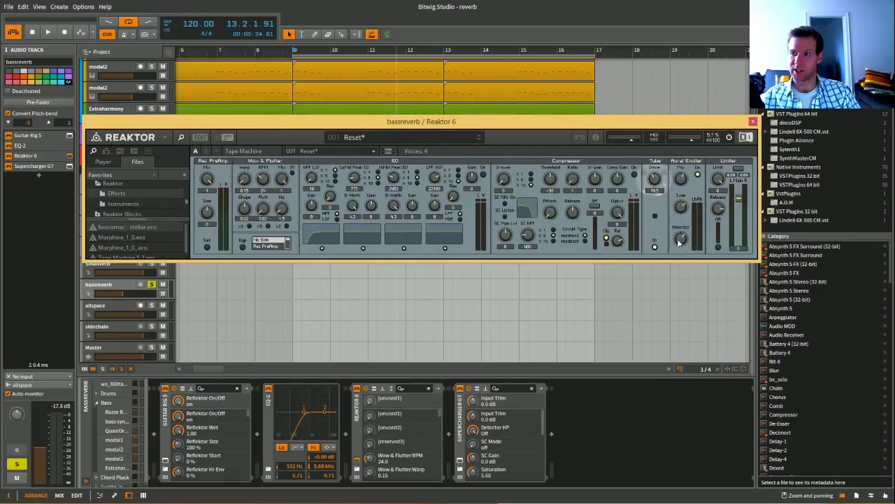
{"action": "key", "text": "space"}
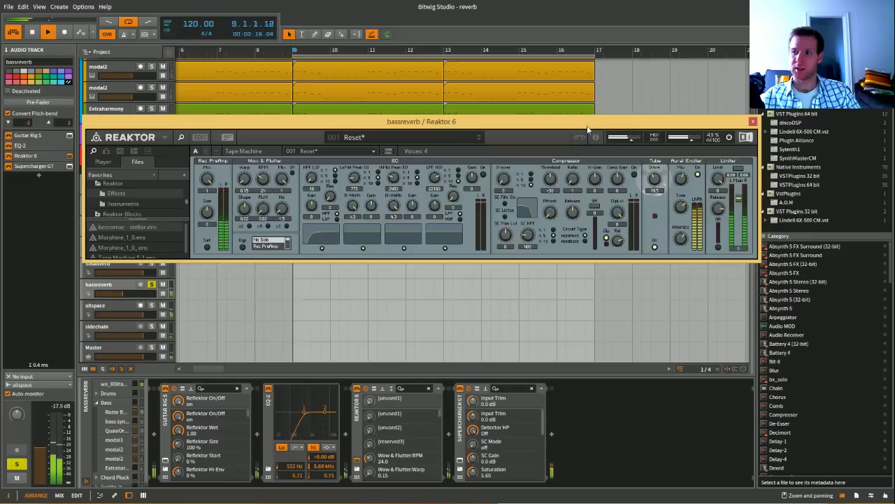
{"action": "left_click", "coordinate": [697, 175]}
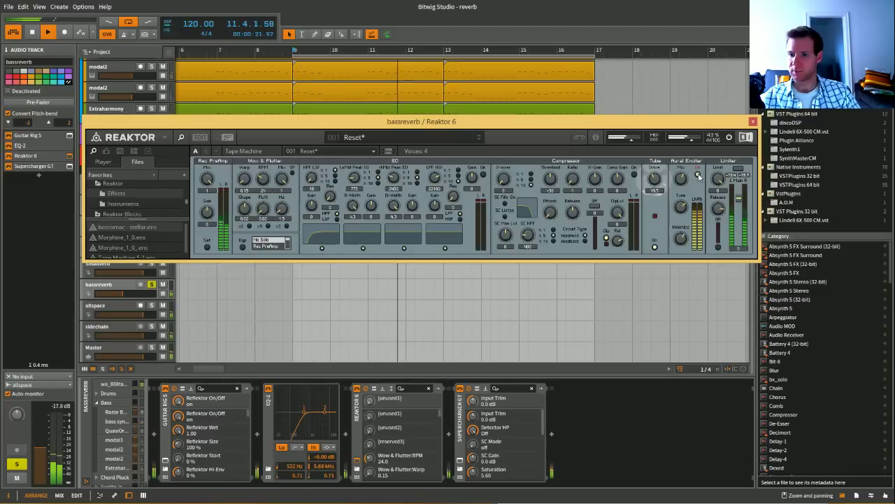
{"action": "key", "text": "space"}
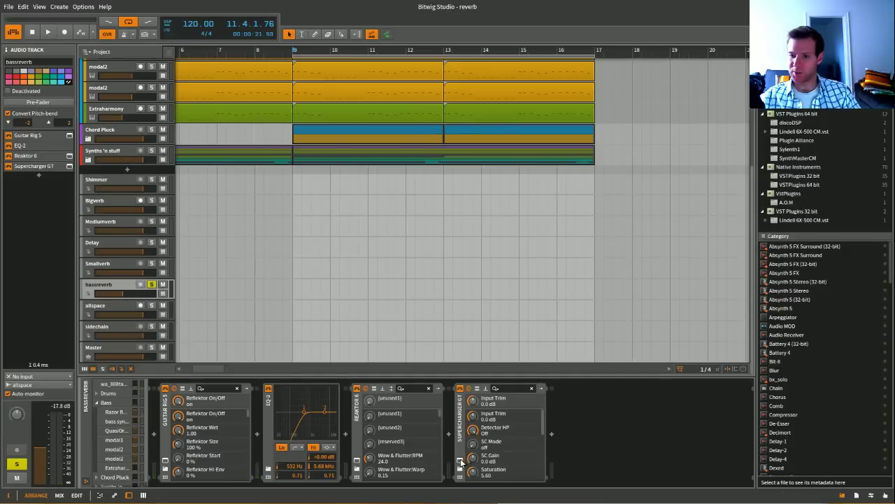
Open Supercharger GT on bassreverb, compare its mix at 0% and 100% wet during playback, and close its window at 100% wet.
{"action": "left_click", "coordinate": [459, 461]}
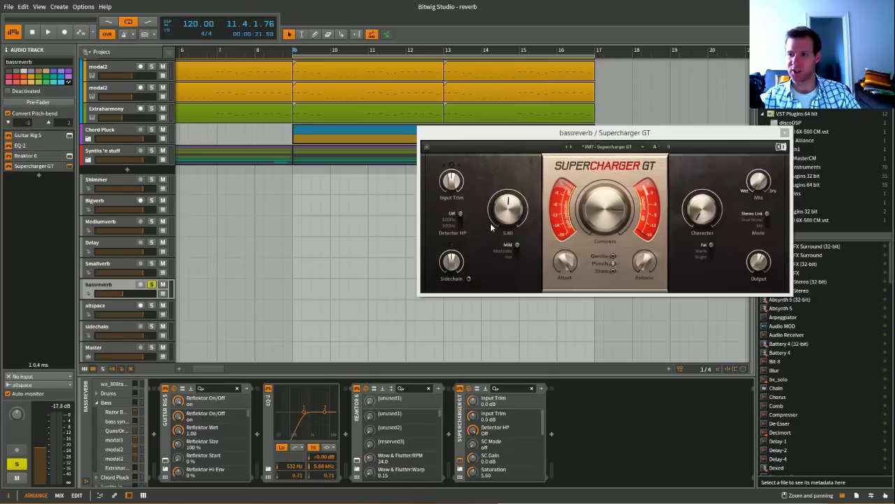
{"action": "mouse_move", "coordinate": [598, 216]}
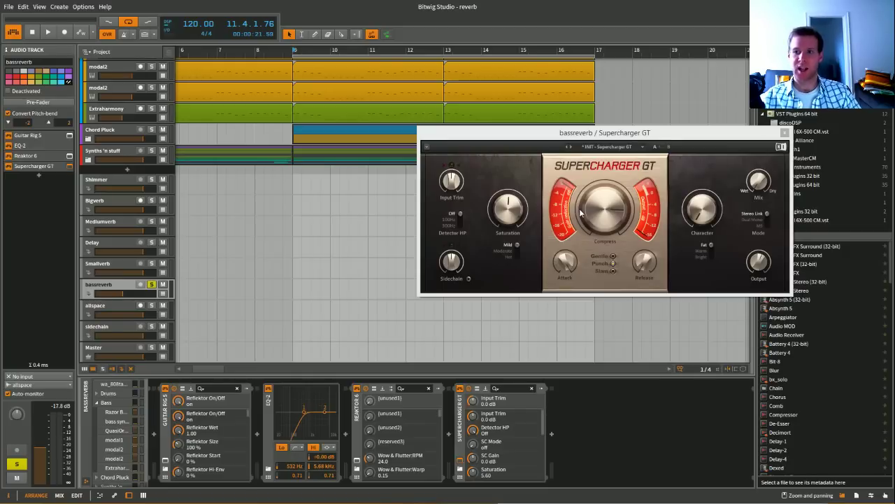
{"action": "key", "text": "space"}
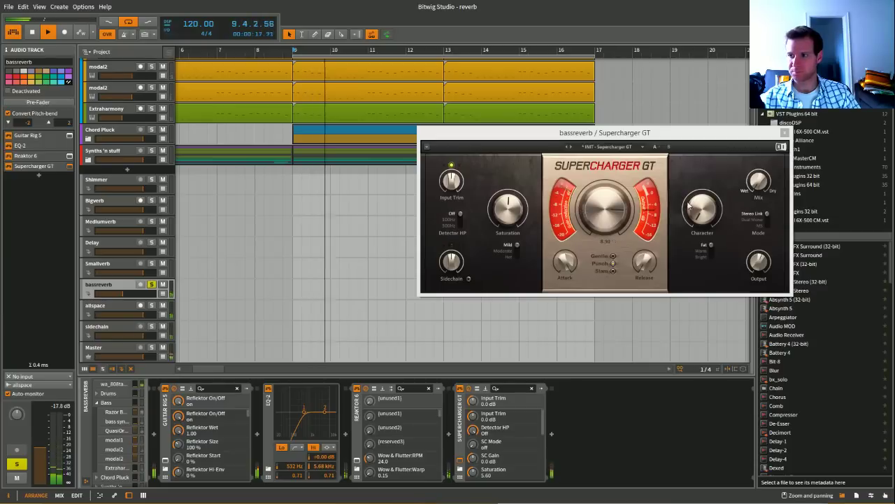
{"action": "left_click", "coordinate": [759, 181]}
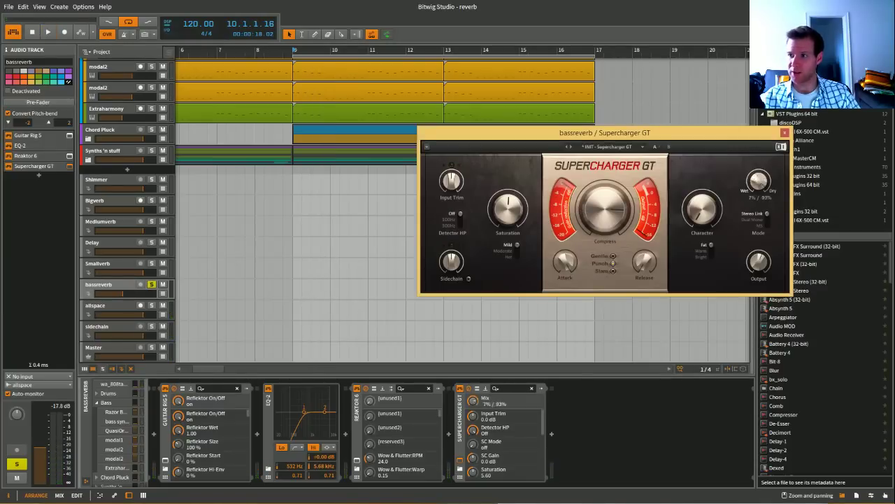
{"action": "key", "text": "space"}
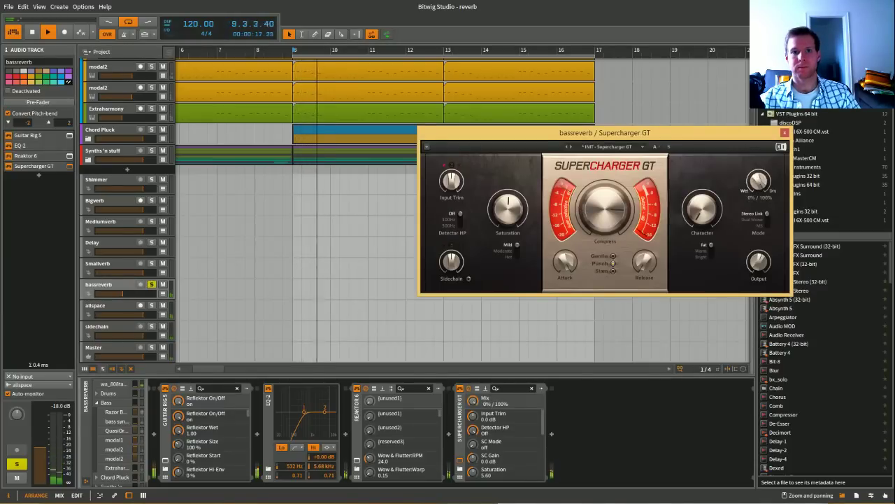
{"action": "left_click_drag", "start_coordinate": [759, 184], "coordinate": [759, 223]}
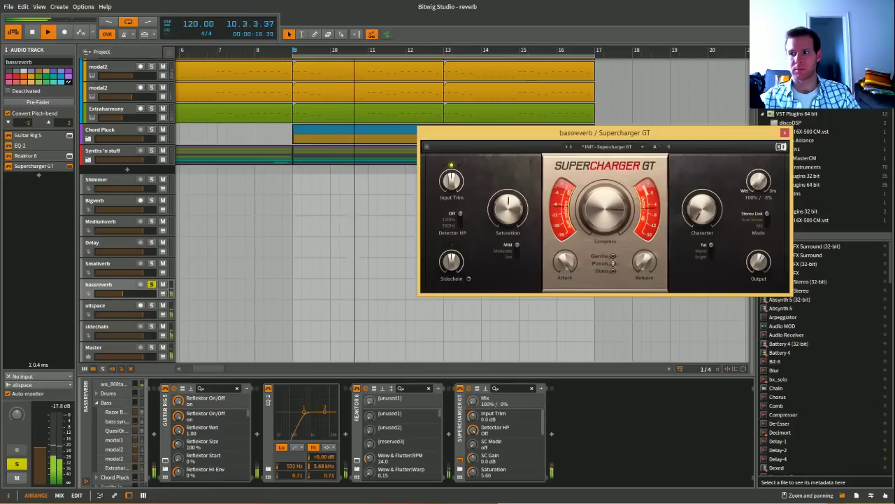
{"action": "left_click_drag", "start_coordinate": [759, 224], "coordinate": [759, 184]}
{"action": "key", "text": "space"}
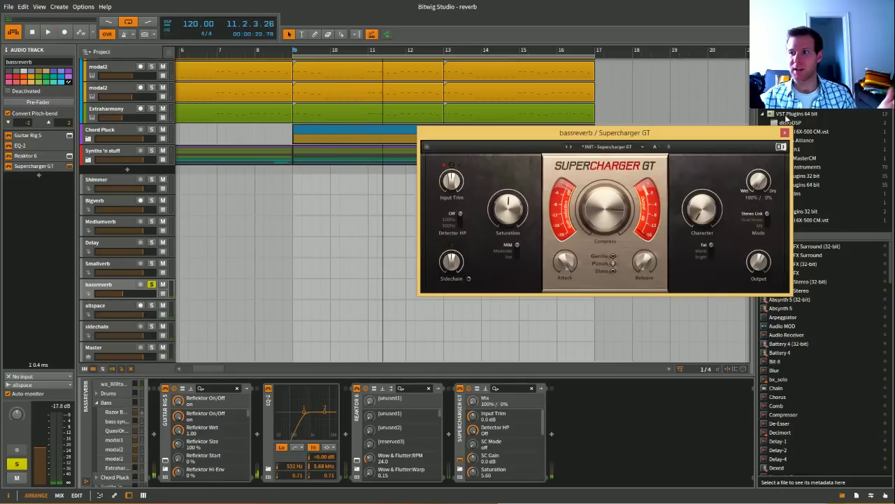
{"action": "left_click", "coordinate": [785, 132]}
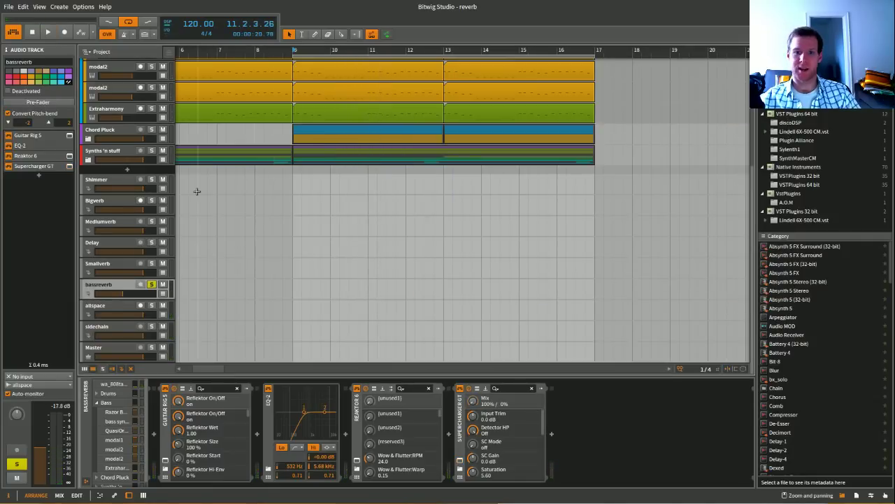
Unsolo the bassreverb track and briefly play the Razor Bass track in solo.
{"action": "left_click", "coordinate": [151, 287]}
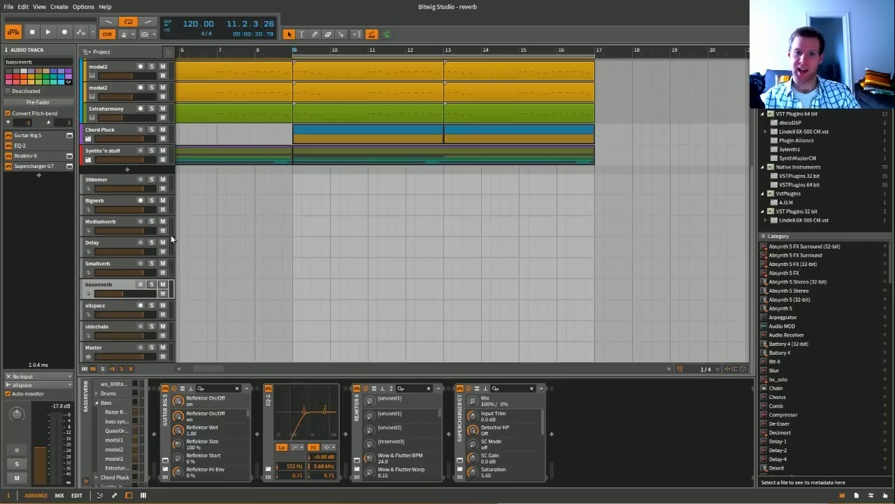
{"action": "scroll", "coordinate": [176, 203], "scroll_direction": "up", "scroll_amount": 5}
{"action": "left_click", "coordinate": [152, 158]}
{"action": "key", "text": "space"}
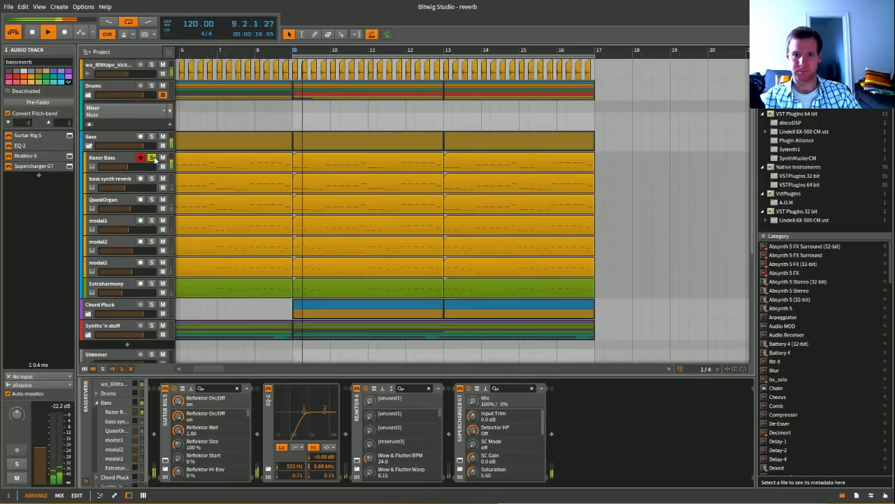
{"action": "left_click", "coordinate": [152, 158]}
Solo the bass synth reverb track, open its Reaktor 6 window, and audition Razor's built-in Reverb section during playback.
{"action": "left_click", "coordinate": [122, 179]}
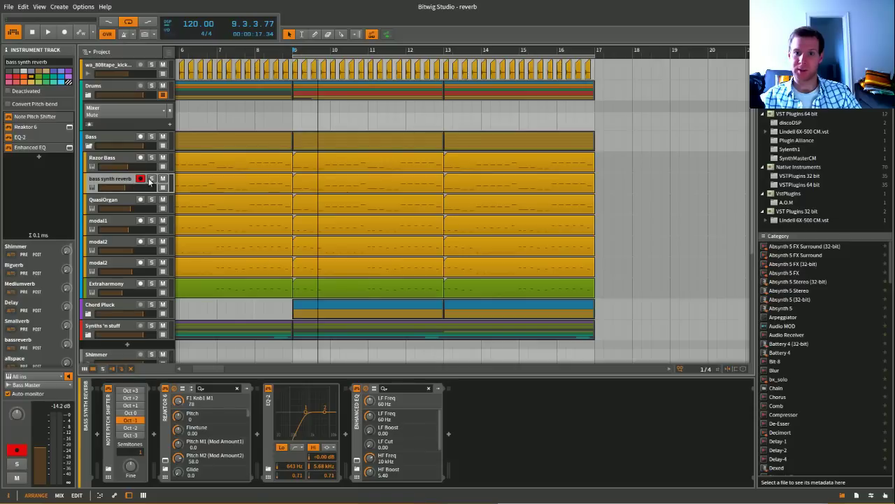
{"action": "left_click", "coordinate": [151, 180]}
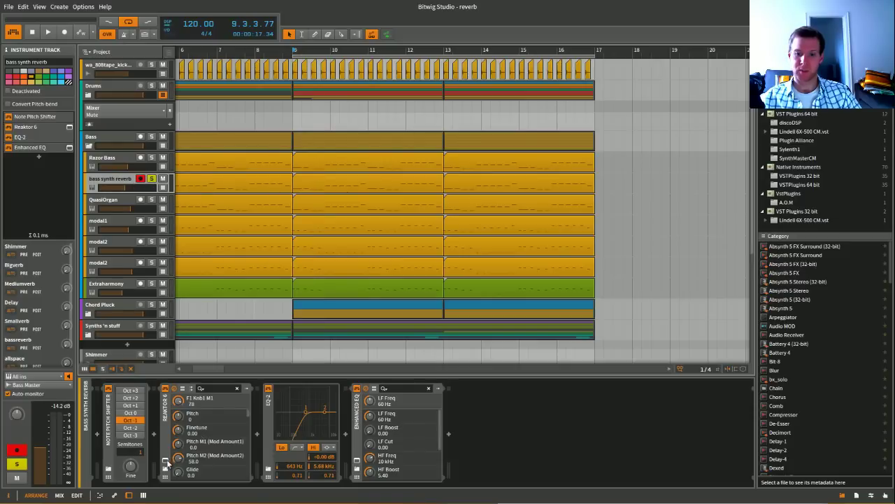
{"action": "left_click", "coordinate": [166, 462]}
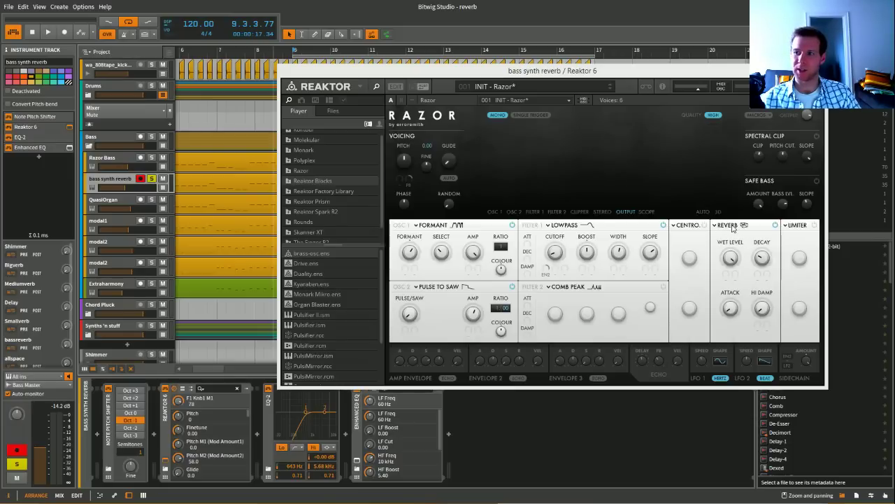
{"action": "left_click", "coordinate": [732, 227]}
{"action": "key", "text": "space"}
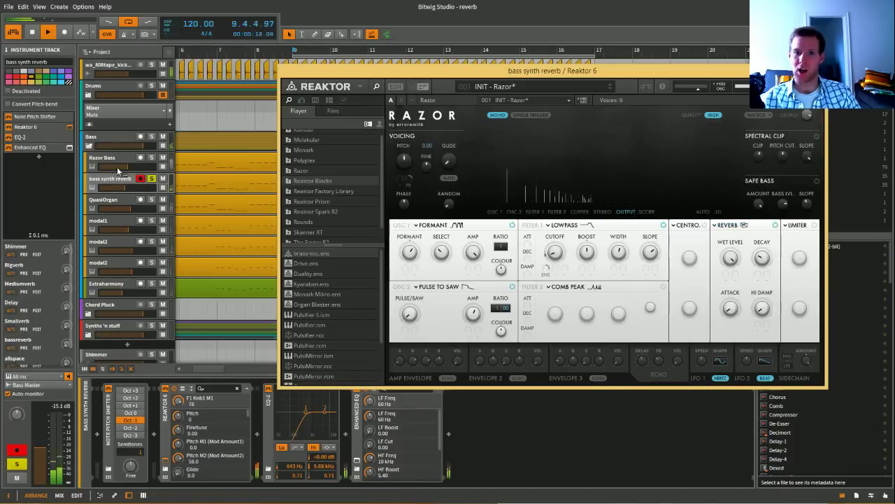
{"action": "key", "text": "space"}
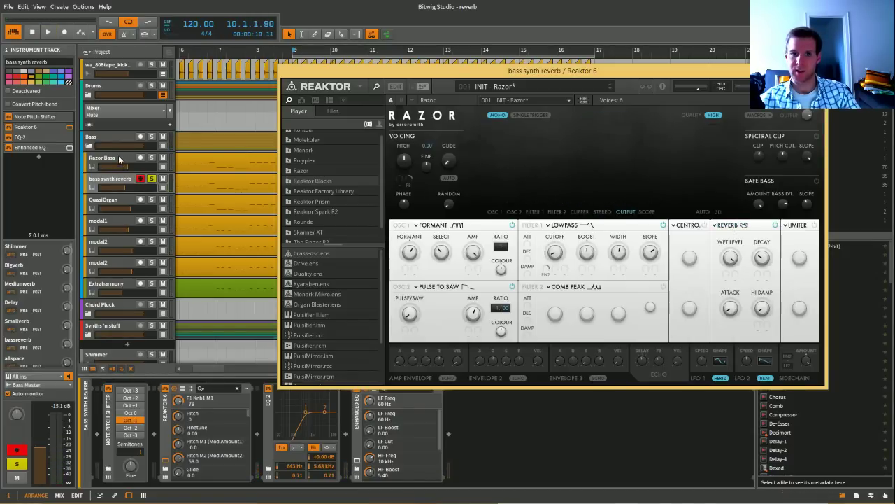
Play Razor Bass alone and together with the bass synth reverb track, ending with only bass synth reverb soloed.
{"action": "left_click", "coordinate": [118, 159]}
{"action": "left_click", "coordinate": [121, 183]}
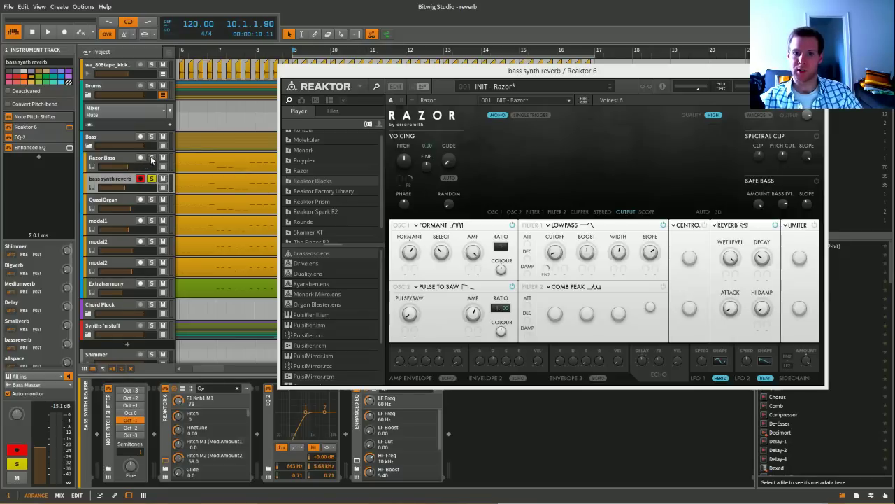
{"action": "left_click", "coordinate": [130, 164]}
{"action": "key", "text": "space"}
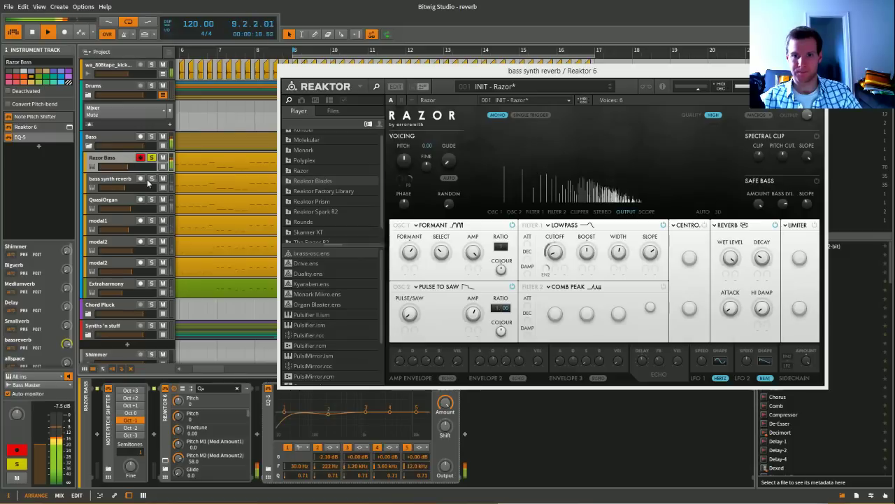
{"action": "key", "text": "space"}
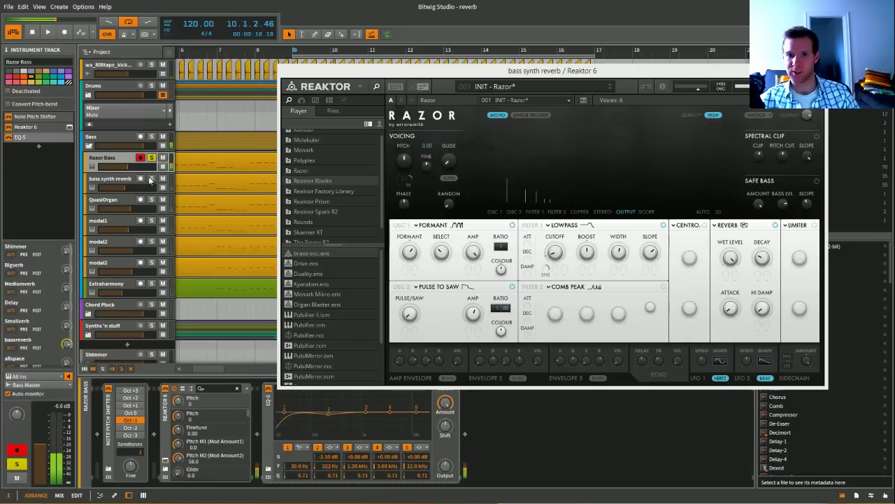
{"action": "key", "text": "space"}
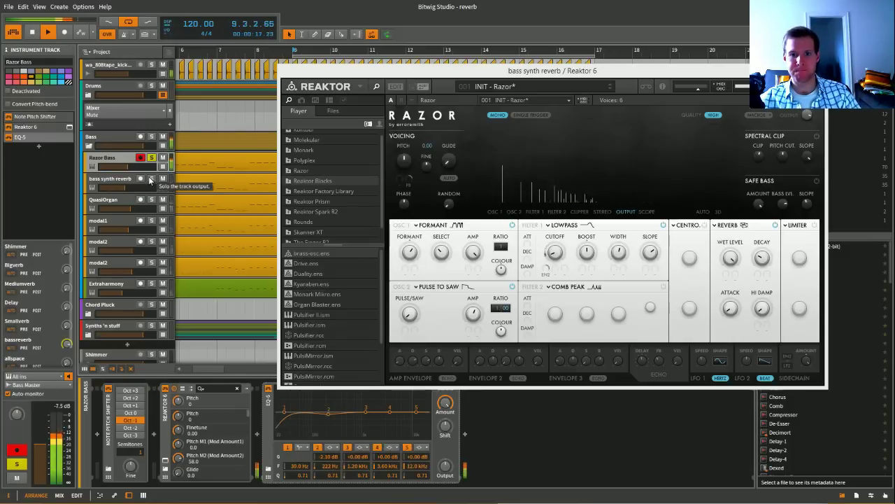
{"action": "left_click", "coordinate": [128, 180]}
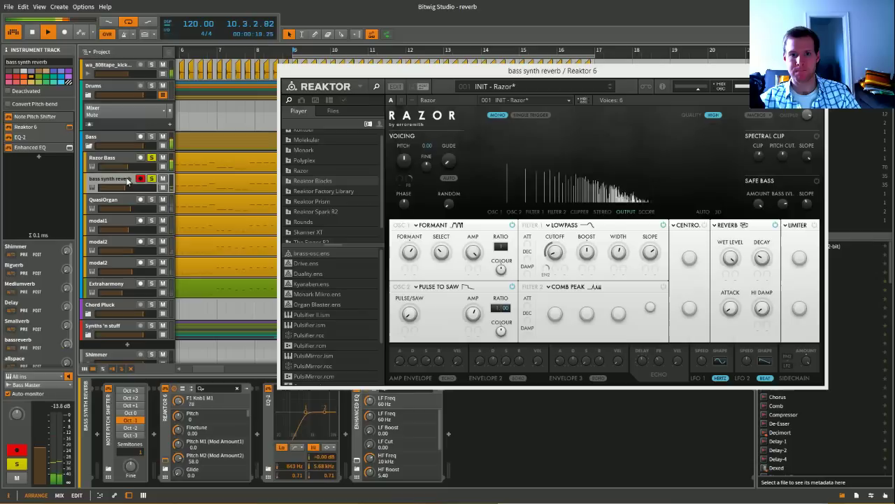
{"action": "key", "text": "space"}
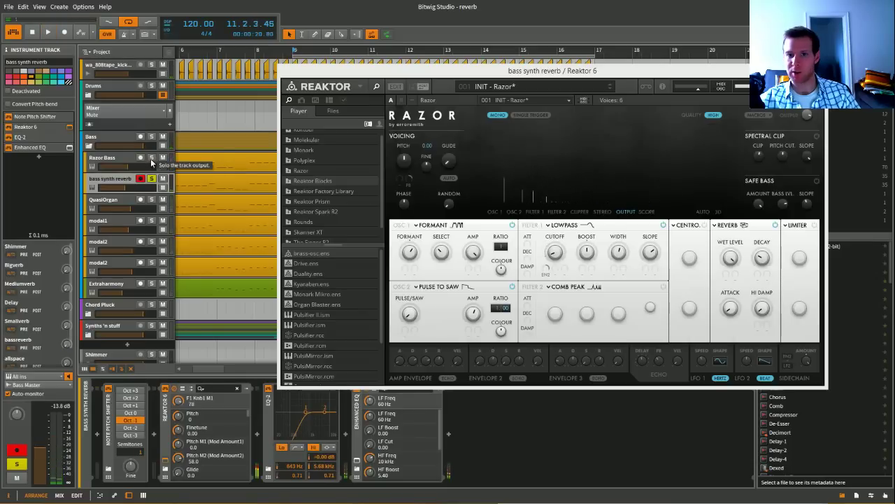
Clear the solos on the Razor Bass and bass synth reverb tracks.
{"action": "left_click", "coordinate": [151, 159]}
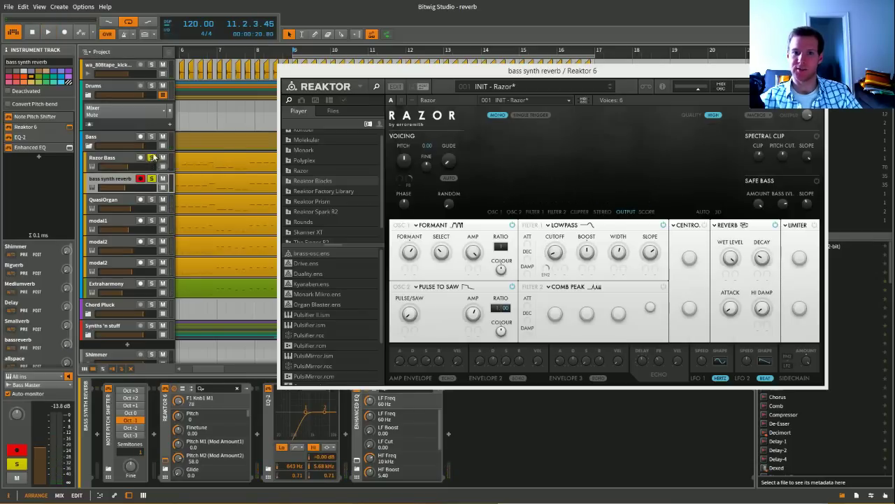
{"action": "left_click", "coordinate": [151, 159]}
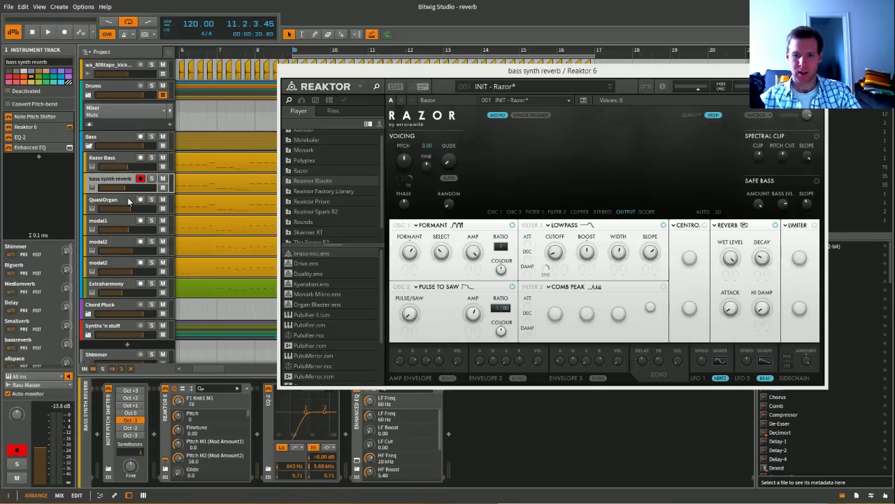
Step through the Bass group's tracks from bass synth reverb to the lowest modal2, examining their devices and bassreverb send levels.
{"action": "key", "text": "Down"}
{"action": "key", "text": "Down"}
{"action": "key", "text": "Down"}
{"action": "key", "text": "Down"}
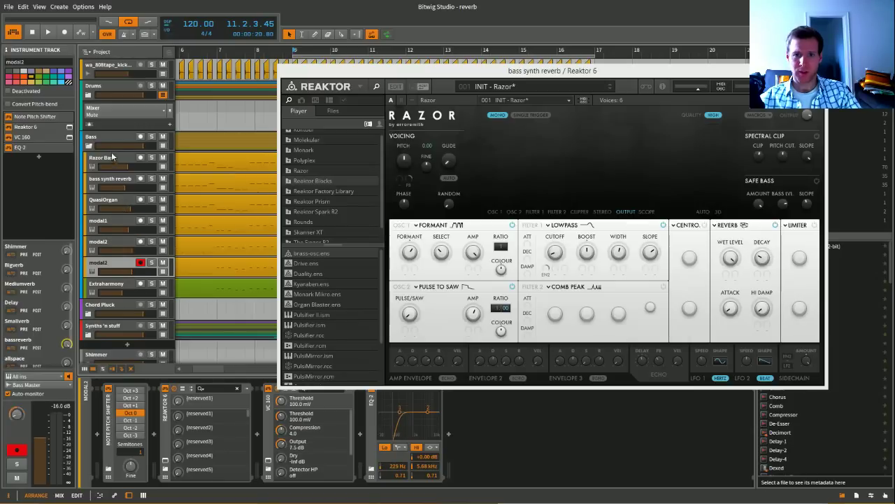
{"action": "key", "text": "Up"}
{"action": "key", "text": "Up"}
{"action": "key", "text": "Up"}
{"action": "key", "text": "Up"}
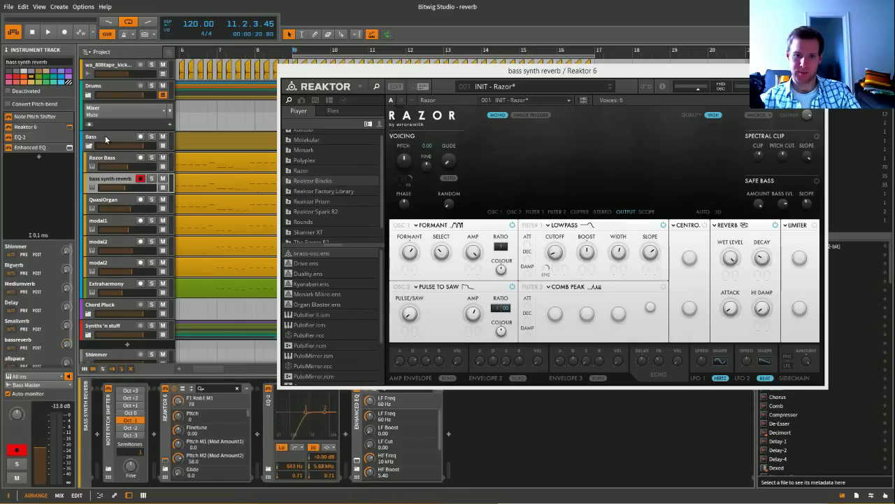
{"action": "key", "text": "Down"}
{"action": "key", "text": "Down"}
{"action": "key", "text": "Down"}
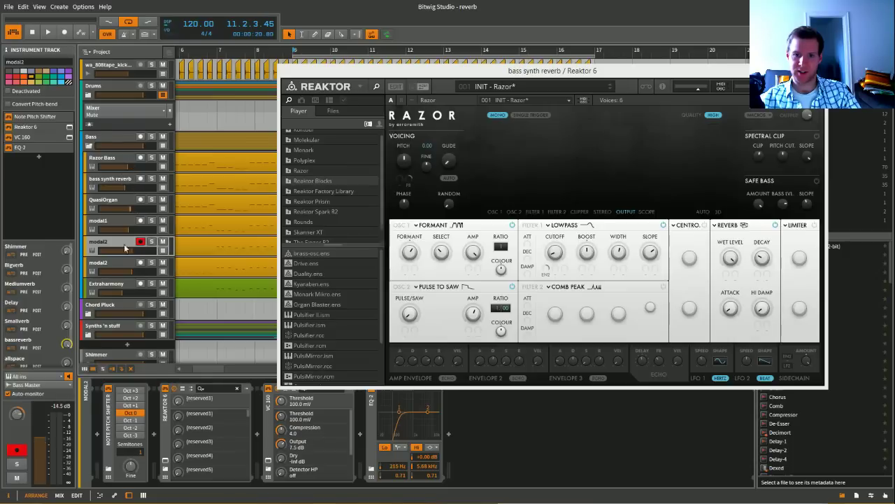
{"action": "key", "text": "Down"}
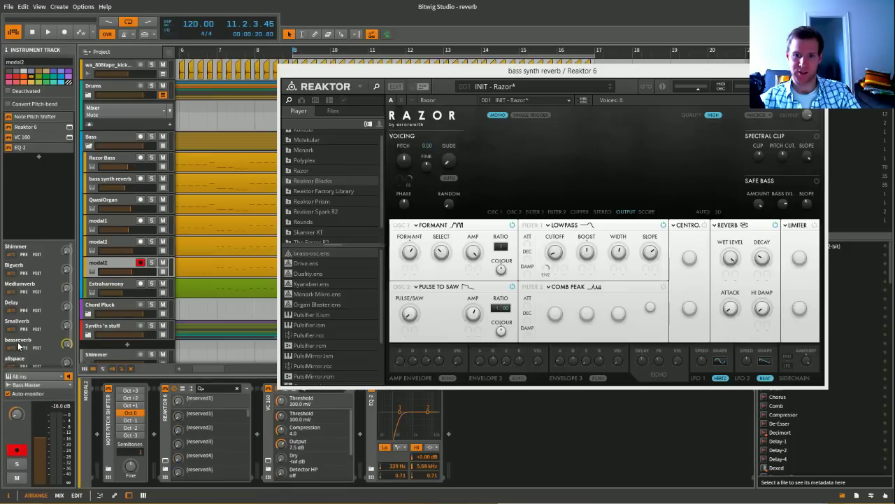
Select the Bass group, dismiss the Reaktor 6 window, and fold the group's tracks away.
{"action": "left_click", "coordinate": [109, 136]}
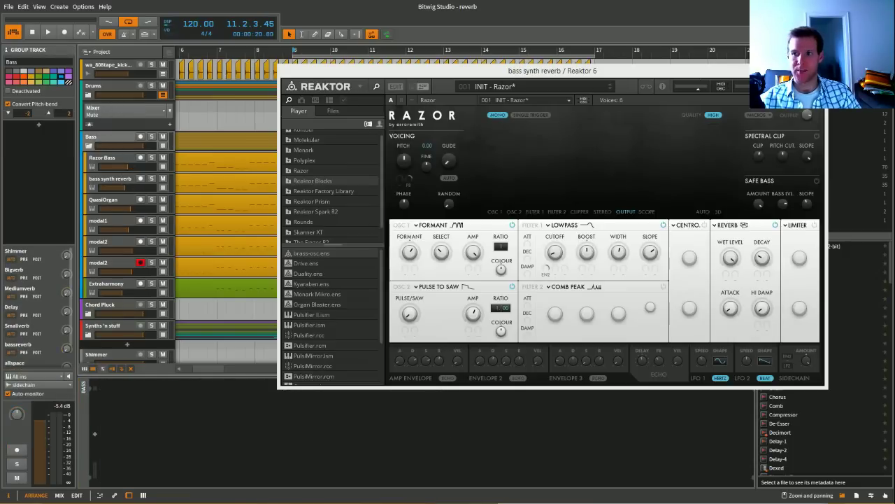
{"action": "left_click", "coordinate": [210, 160]}
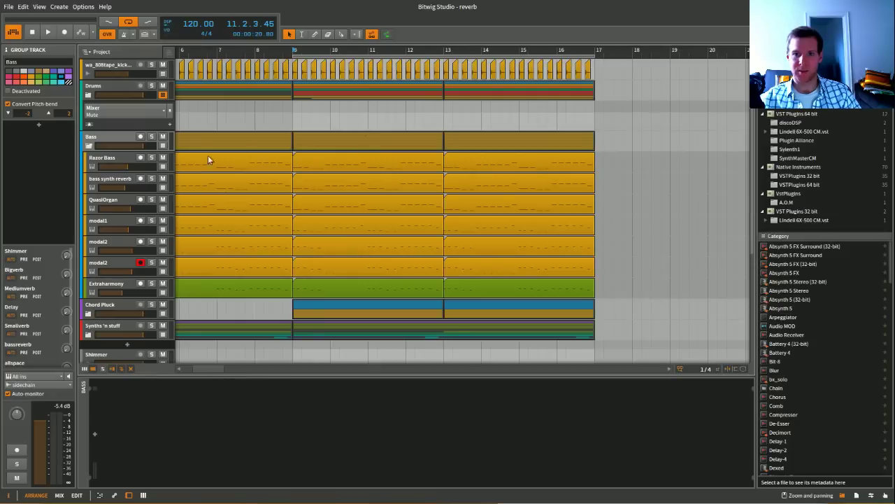
{"action": "left_click", "coordinate": [89, 145]}
{"action": "left_click", "coordinate": [88, 95]}
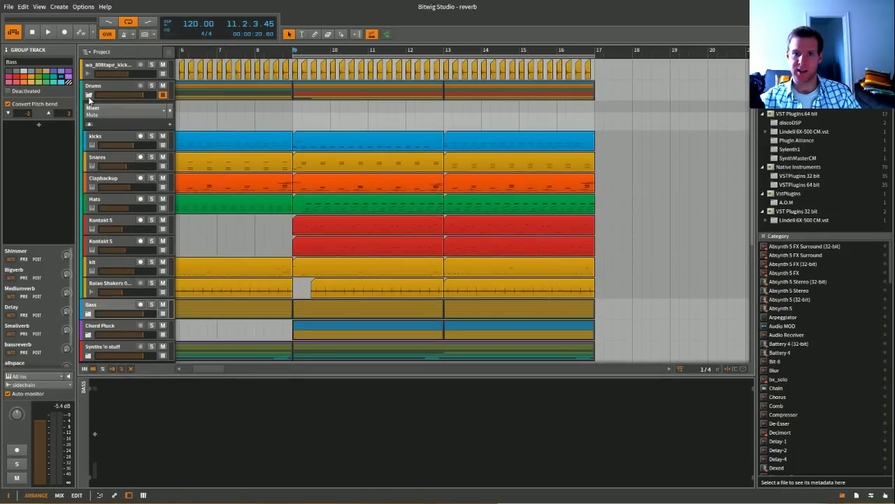
{"action": "left_click", "coordinate": [89, 95]}
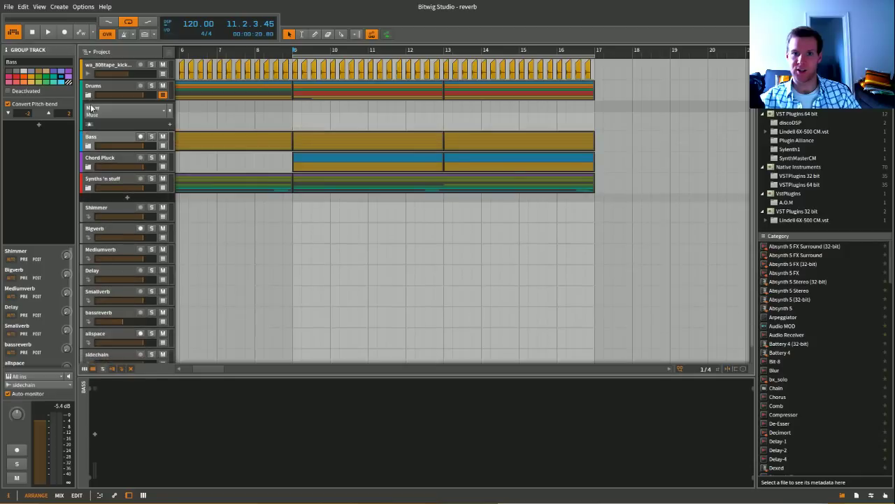
Play the Bass group in solo, compare it with bassreverb muted and unmuted, and clear the solo.
{"action": "left_click", "coordinate": [151, 136]}
{"action": "key", "text": "space"}
{"action": "scroll", "coordinate": [157, 231], "scroll_direction": "down", "scroll_amount": 1}
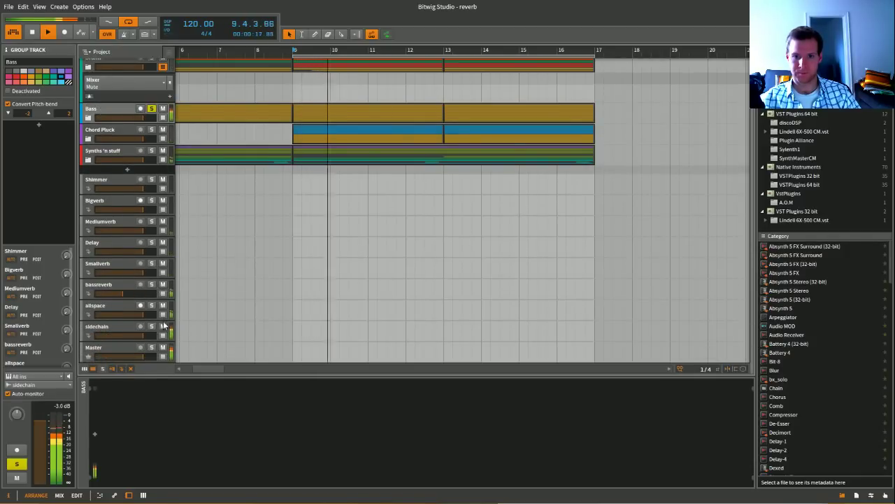
{"action": "left_click", "coordinate": [163, 284]}
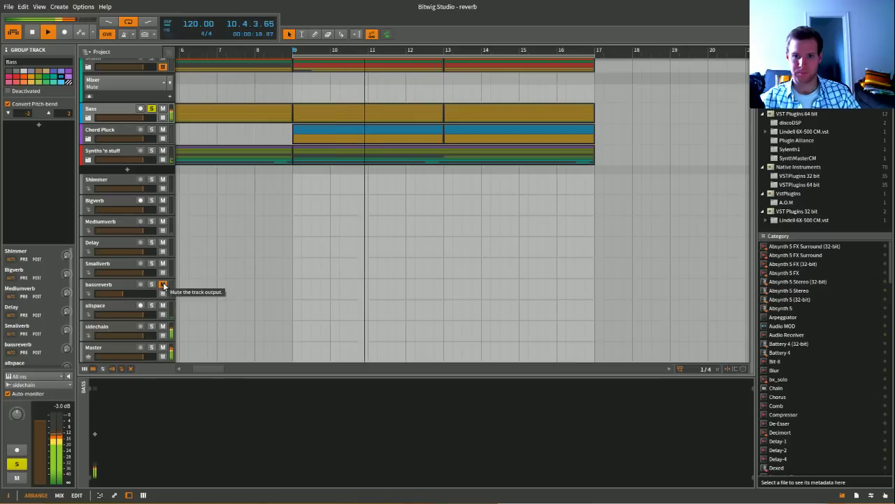
{"action": "left_click", "coordinate": [163, 285]}
{"action": "scroll", "coordinate": [240, 248], "scroll_direction": "up", "scroll_amount": 1}
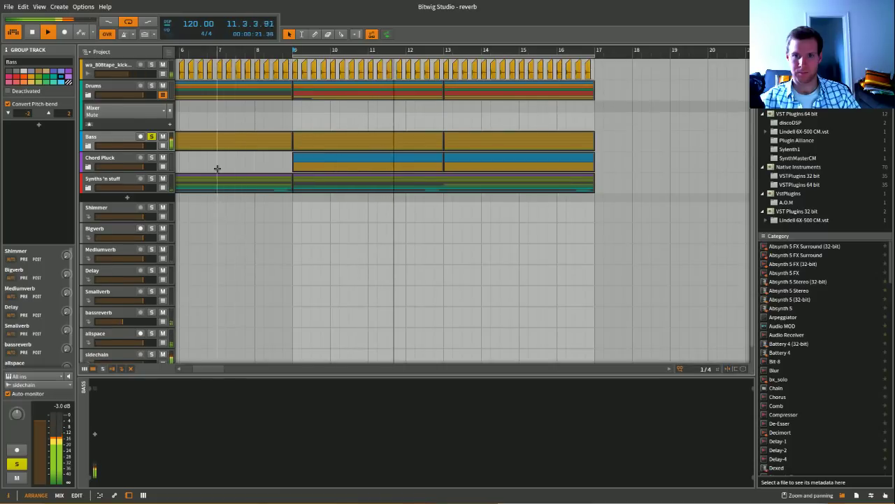
{"action": "left_click", "coordinate": [152, 137]}
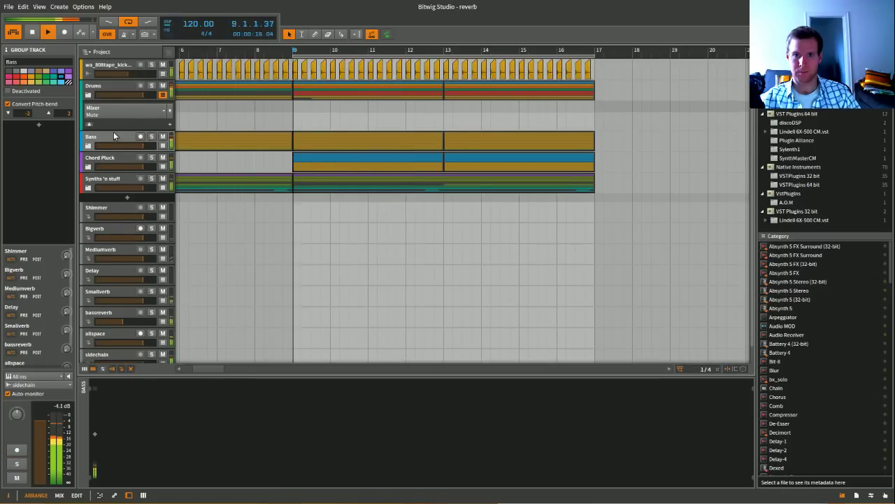
Mute Chord Pluck and Synths 'n stuff, and play the remaining mix with bassreverb muted and unmuted.
{"action": "left_click", "coordinate": [163, 158]}
{"action": "left_click", "coordinate": [163, 179]}
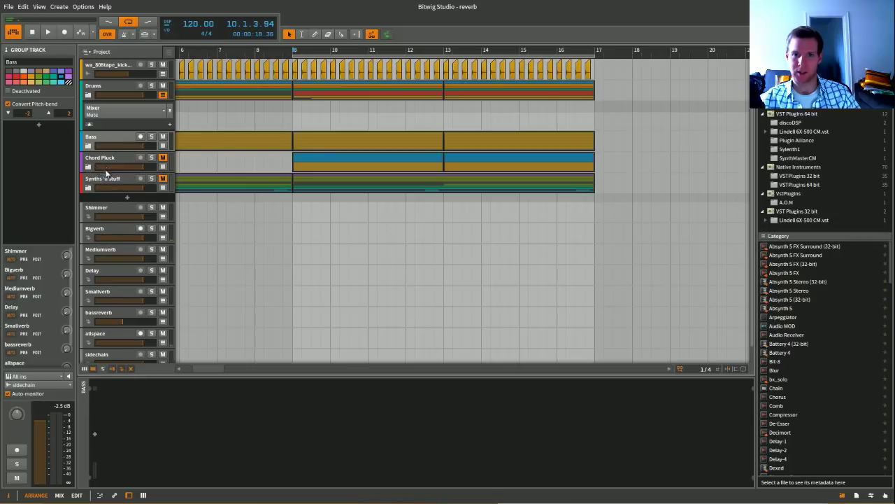
{"action": "key", "text": "space"}
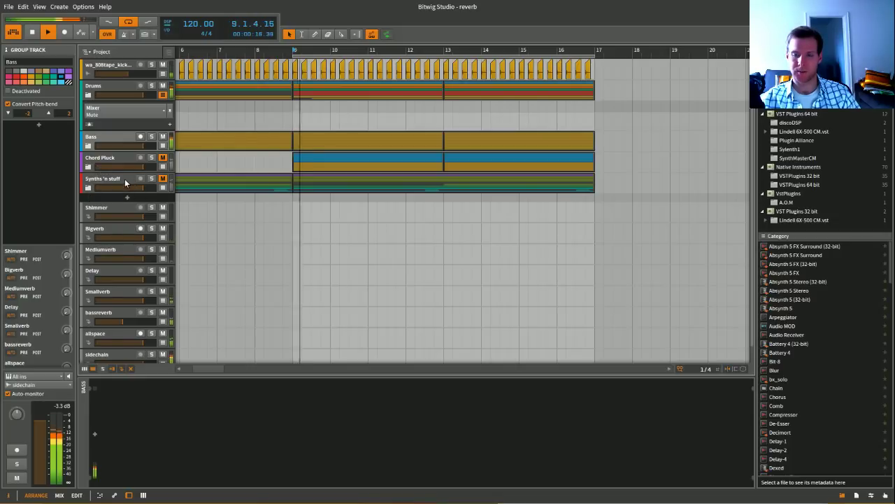
{"action": "scroll", "coordinate": [130, 210], "scroll_direction": "down", "scroll_amount": 1}
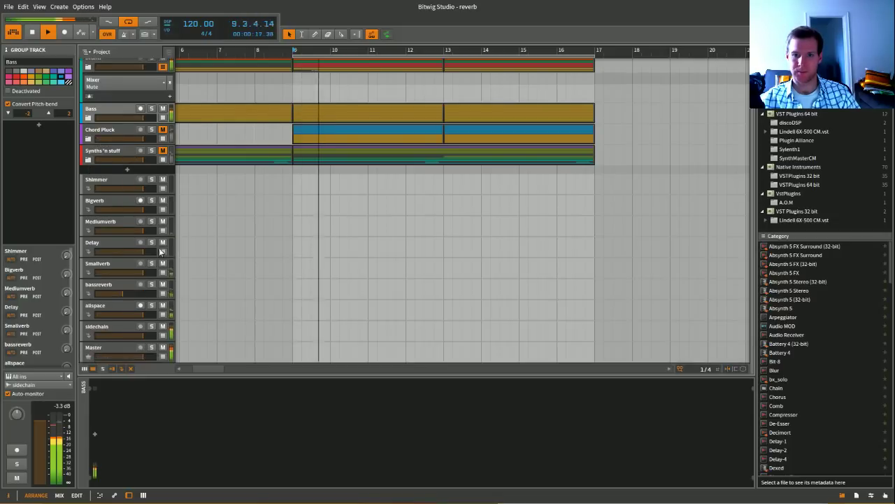
{"action": "left_click", "coordinate": [163, 285]}
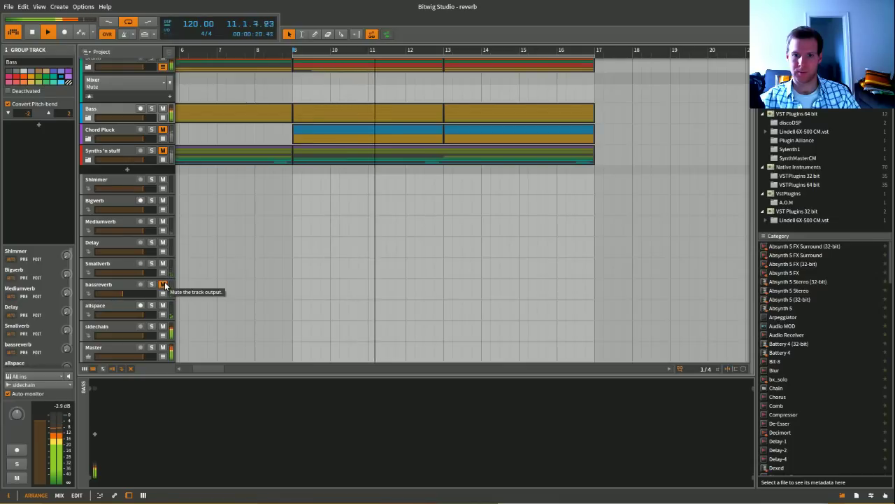
{"action": "left_click", "coordinate": [163, 285]}
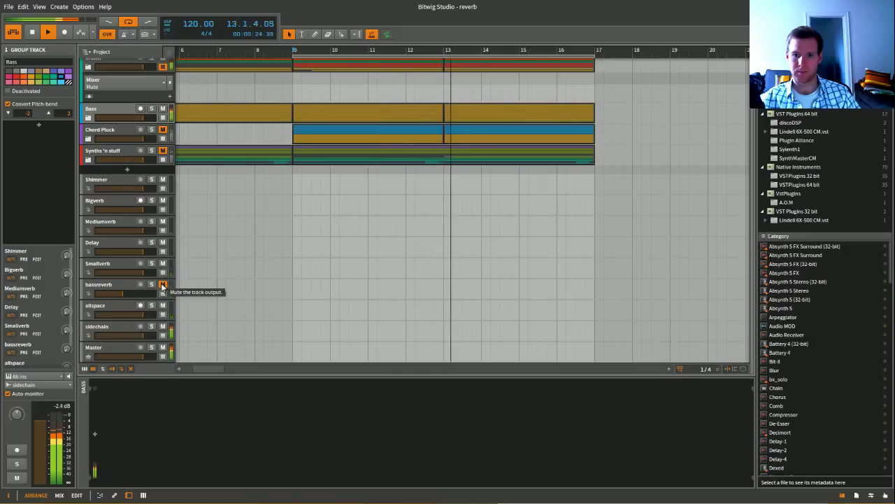
{"action": "key", "text": "space"}
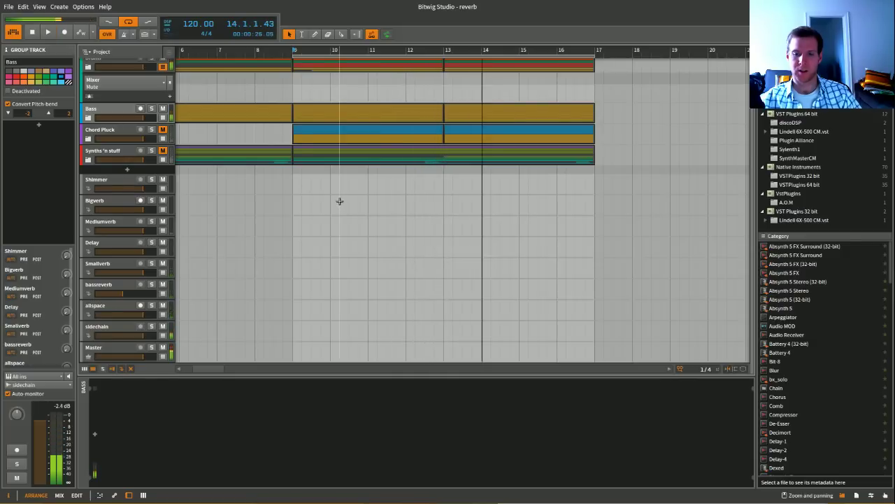
{"action": "scroll", "coordinate": [309, 179], "scroll_direction": "up", "scroll_amount": 2}
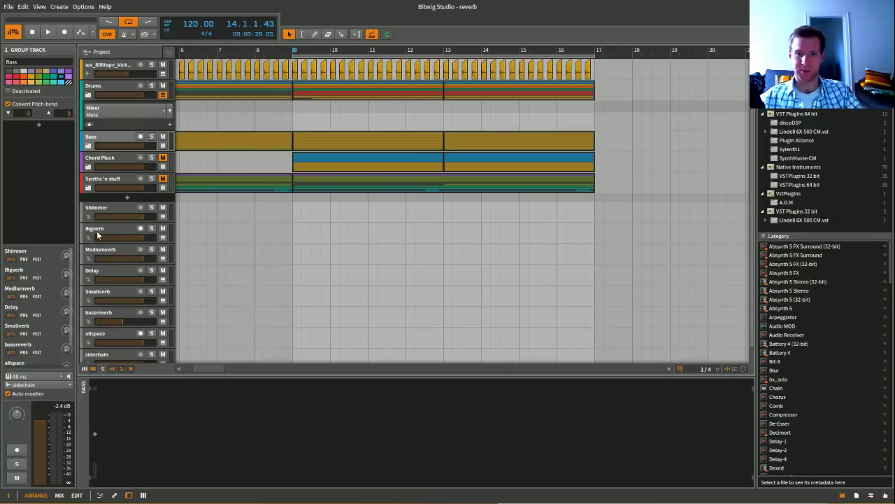
Show the automation lanes of Synths 'n stuff and Chord Pluck, and unfold the Chord Pluck group.
{"action": "left_click", "coordinate": [163, 187]}
{"action": "left_click", "coordinate": [162, 167]}
{"action": "left_click", "coordinate": [157, 170]}
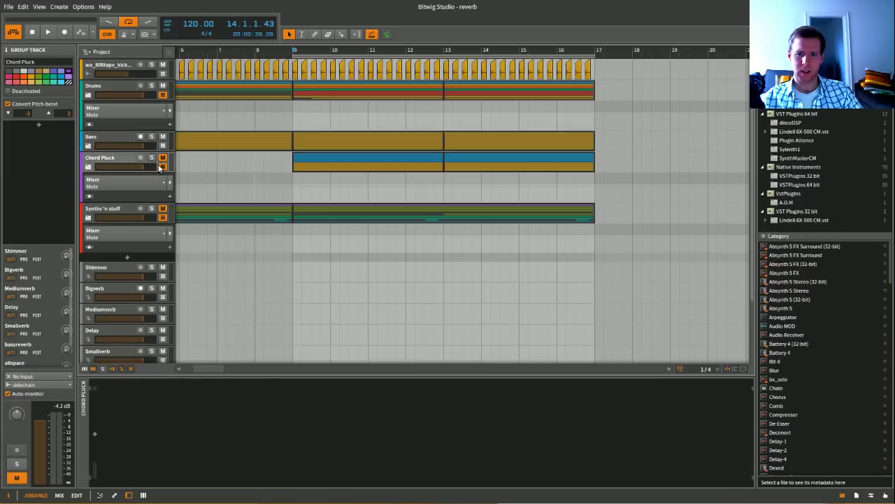
{"action": "left_click", "coordinate": [89, 167]}
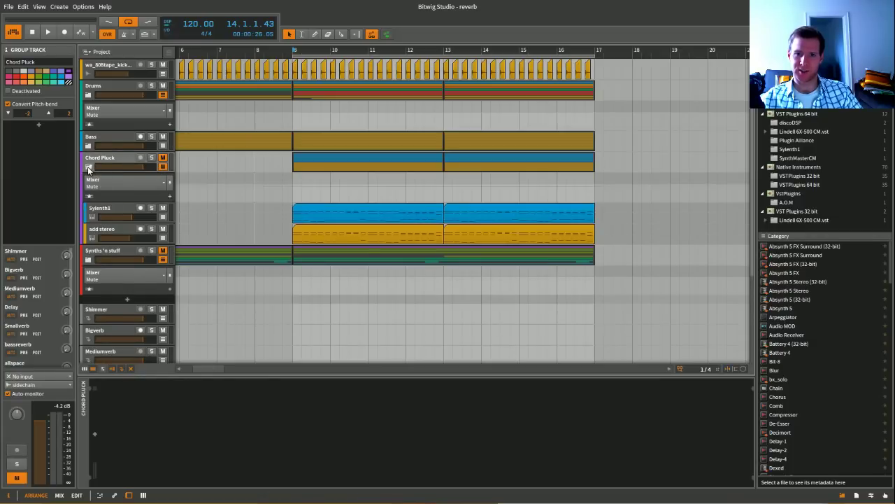
Play the Sylenth1 track in solo and move the four-bar loop region to start at 13.1.1.
{"action": "left_click", "coordinate": [102, 209]}
{"action": "left_click", "coordinate": [151, 208]}
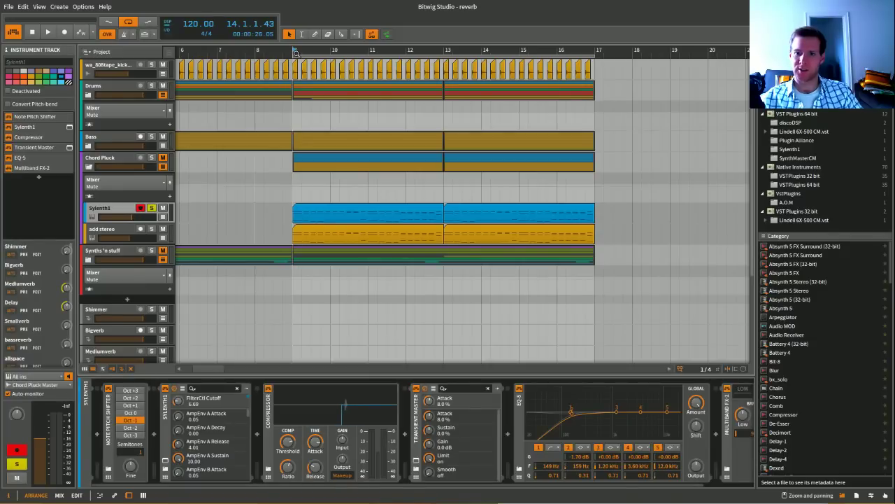
{"action": "left_click", "coordinate": [280, 104]}
{"action": "key", "text": "space"}
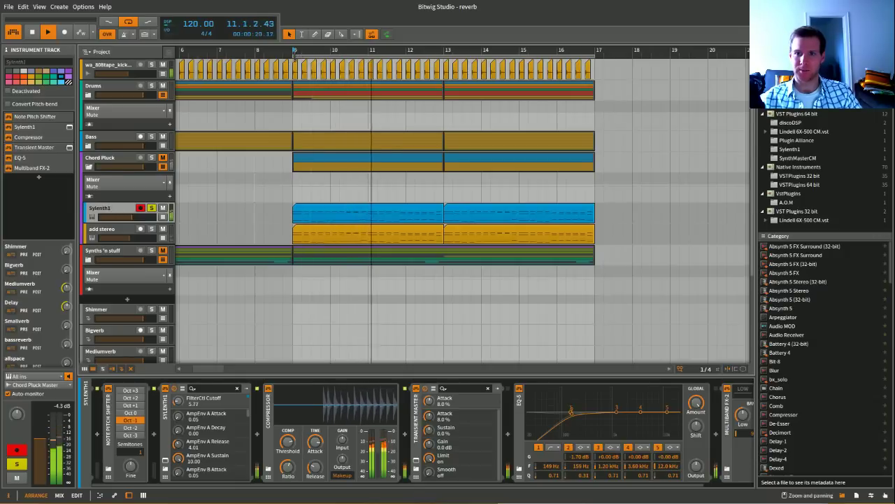
{"action": "left_click_drag", "start_coordinate": [305, 56], "coordinate": [448, 50]}
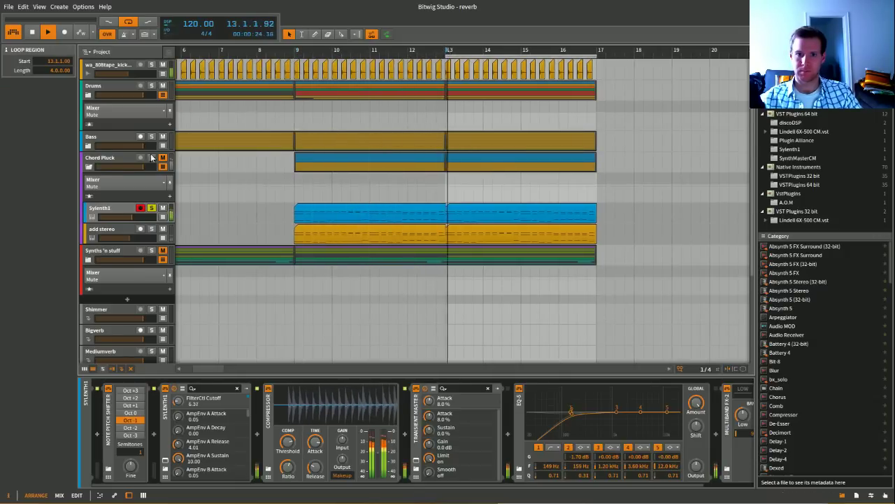
{"action": "key", "text": "space"}
Play the Chord Pluck group in solo, mute its add stereo track, and select Sylenth1.
{"action": "left_click", "coordinate": [124, 157]}
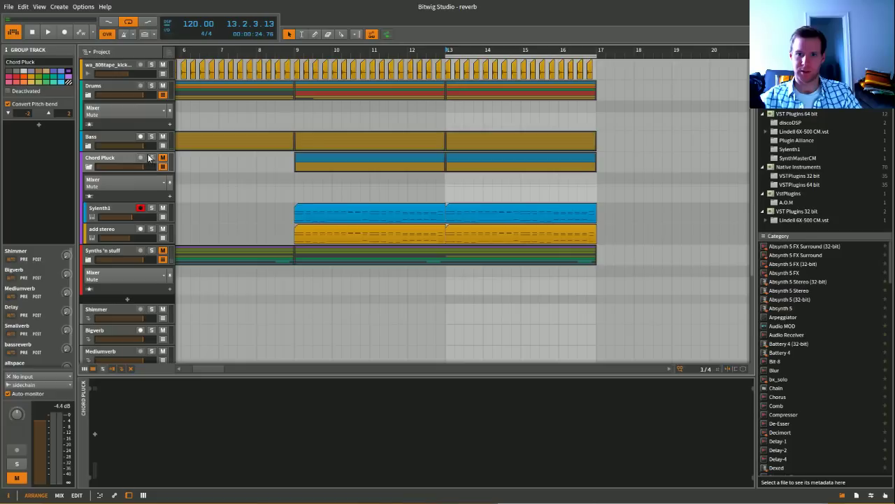
{"action": "left_click", "coordinate": [151, 158]}
{"action": "key", "text": "space"}
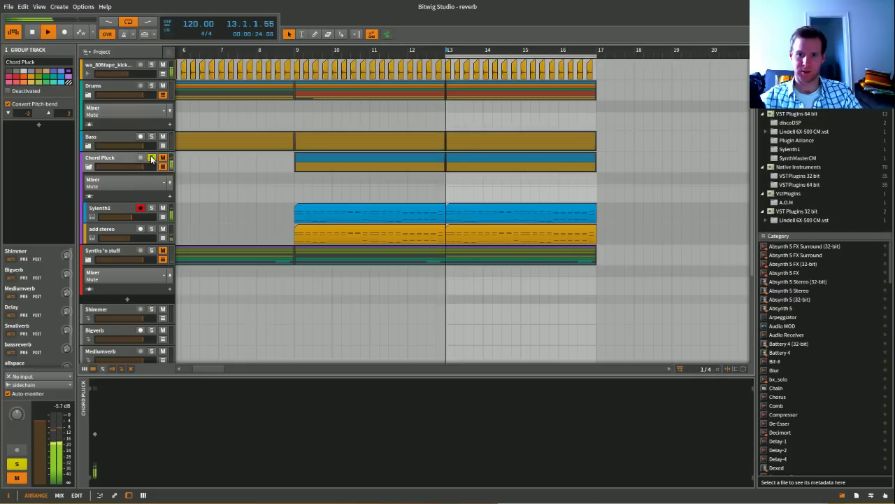
{"action": "left_click", "coordinate": [120, 214]}
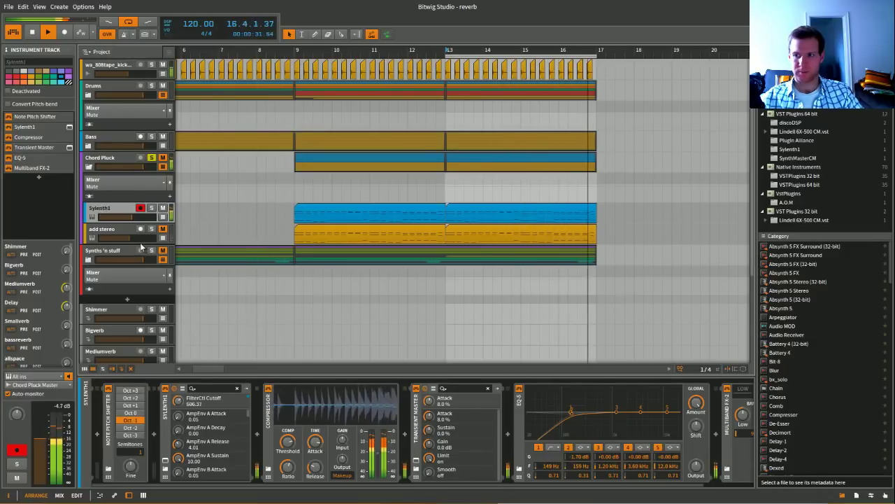
Select the Mediumverb effect track to examine its ValhallaShimmer and EQ-2 chain during playback.
{"action": "scroll", "coordinate": [128, 284], "scroll_direction": "down", "scroll_amount": 3}
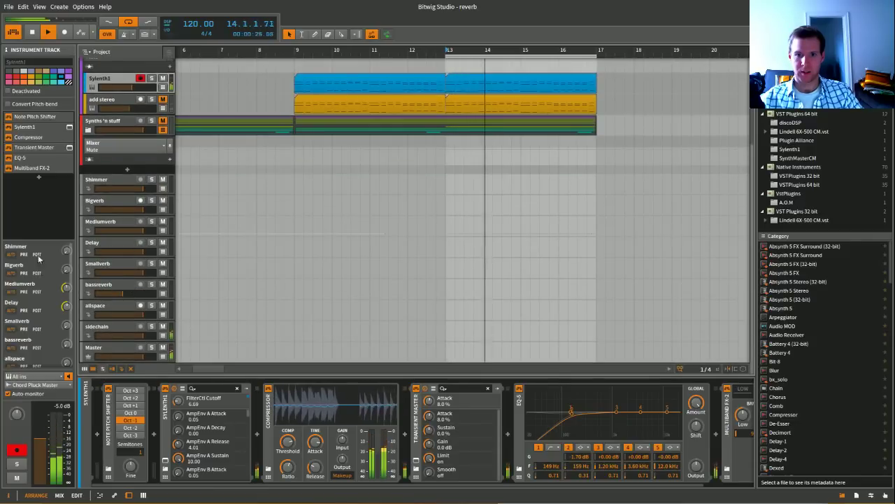
{"action": "left_click", "coordinate": [104, 222]}
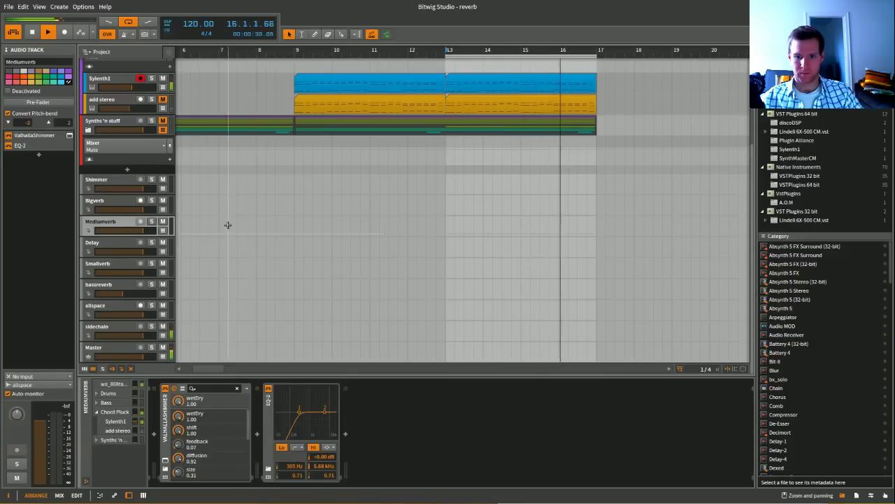
{"action": "scroll", "coordinate": [166, 121], "scroll_direction": "up", "scroll_amount": 3}
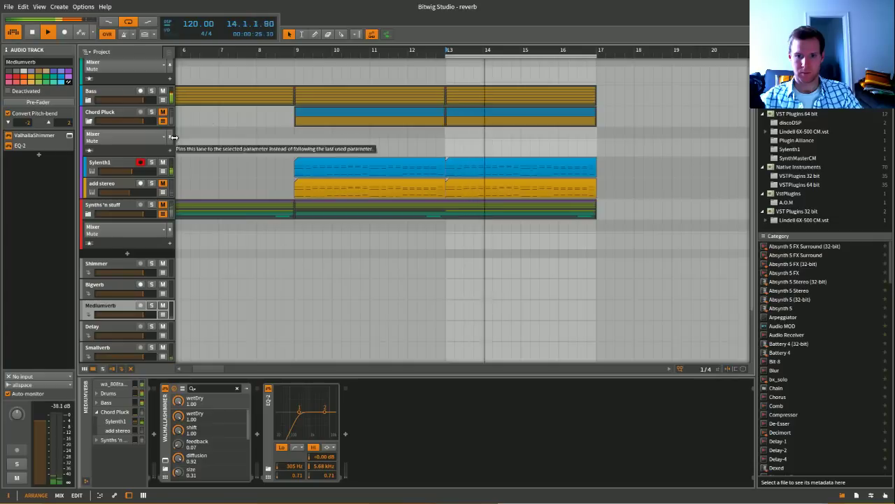
Unmute the Chord Pluck group, play it in solo, and select Sylenth1 to show its devices and sends.
{"action": "left_click", "coordinate": [117, 118]}
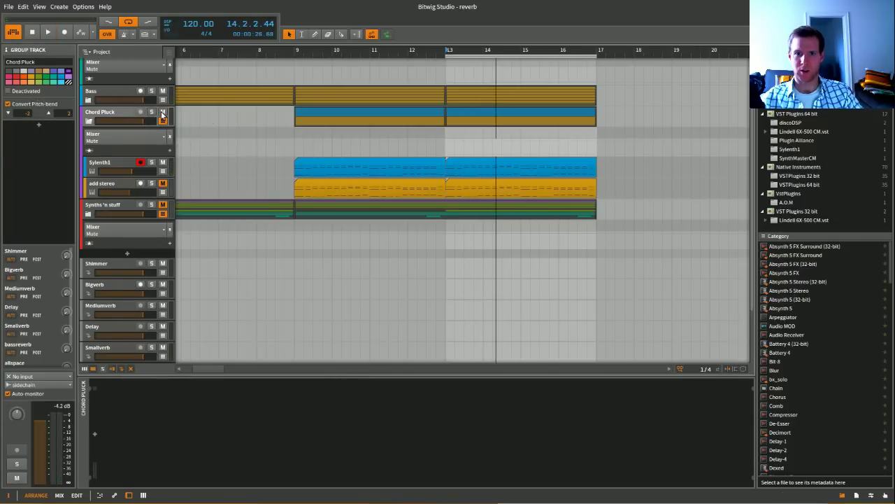
{"action": "left_click", "coordinate": [151, 113]}
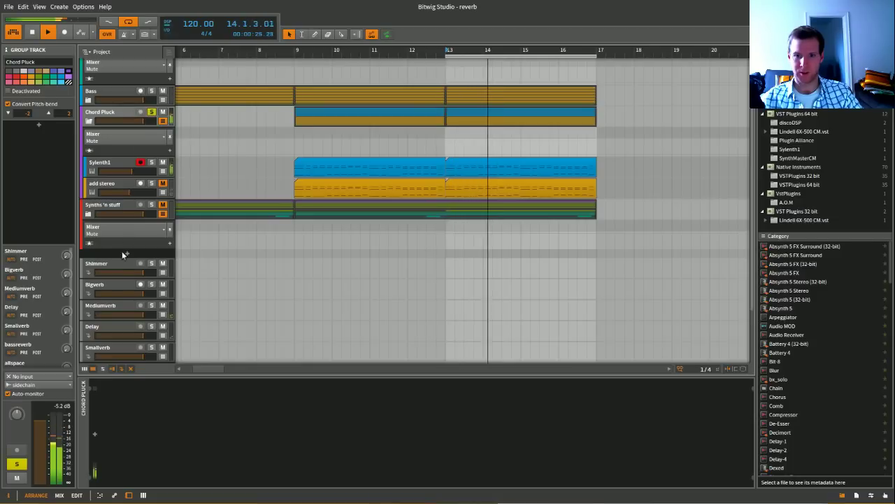
{"action": "left_click", "coordinate": [115, 168]}
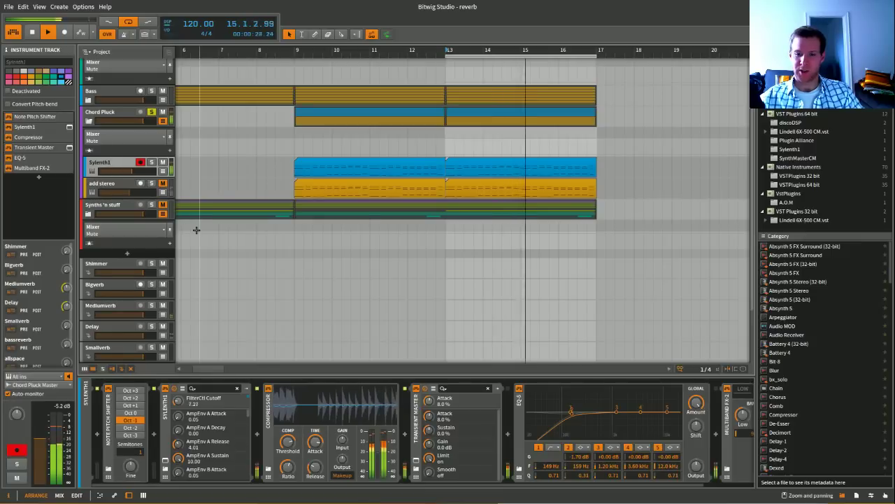
Select the Mediumverb effect track and open its ValhallaShimmer plugin window over the arrangement.
{"action": "left_click", "coordinate": [122, 308]}
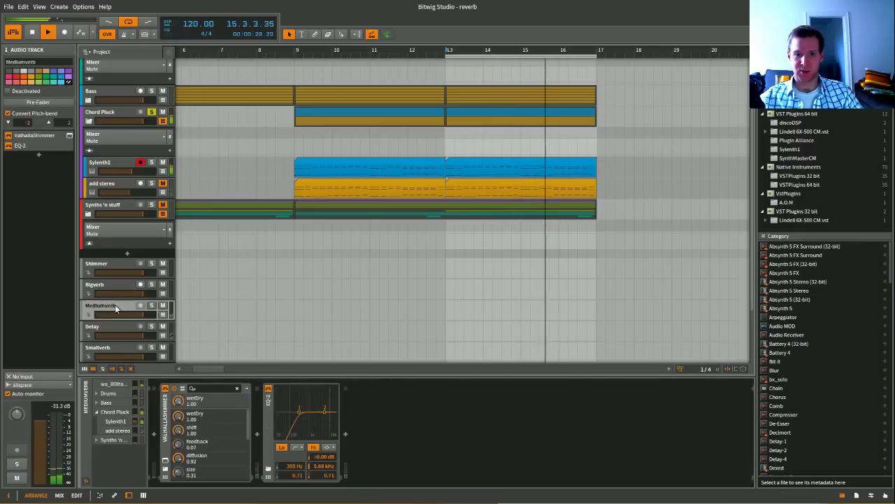
{"action": "left_click", "coordinate": [174, 388]}
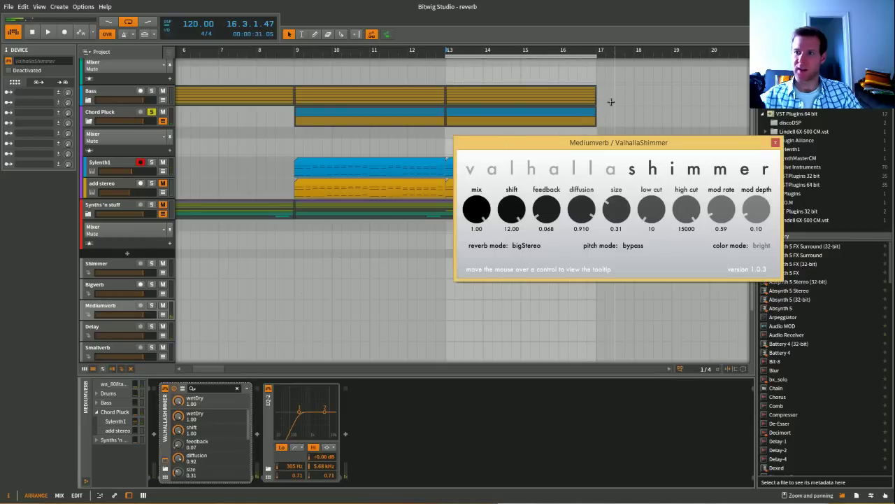
{"action": "left_click_drag", "start_coordinate": [594, 142], "coordinate": [507, 109]}
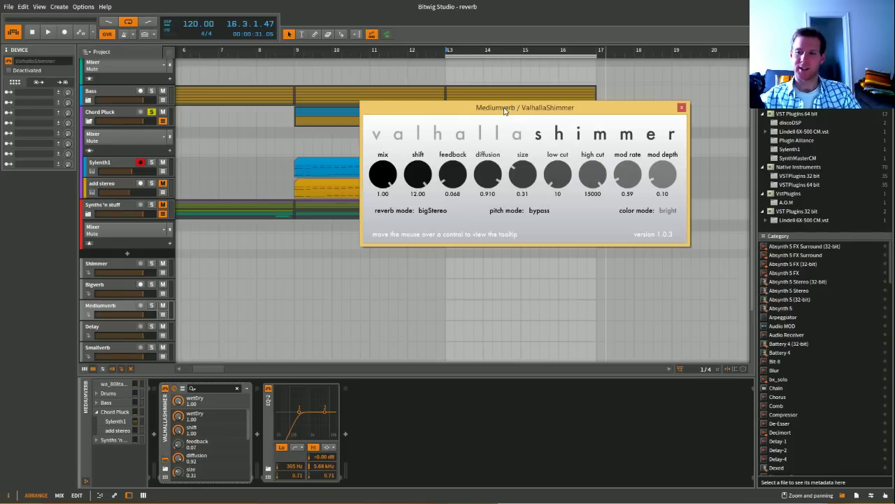
{"action": "left_click_drag", "start_coordinate": [506, 113], "coordinate": [488, 109]}
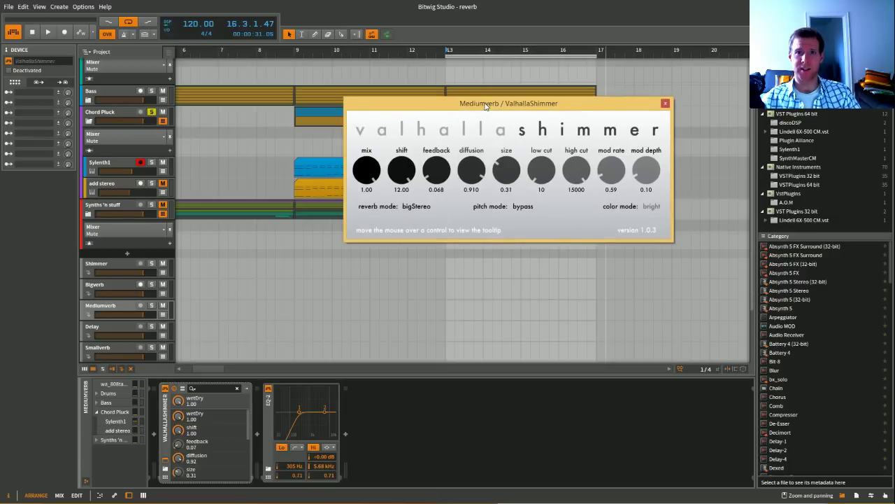
{"action": "left_click_drag", "start_coordinate": [487, 105], "coordinate": [347, 121]}
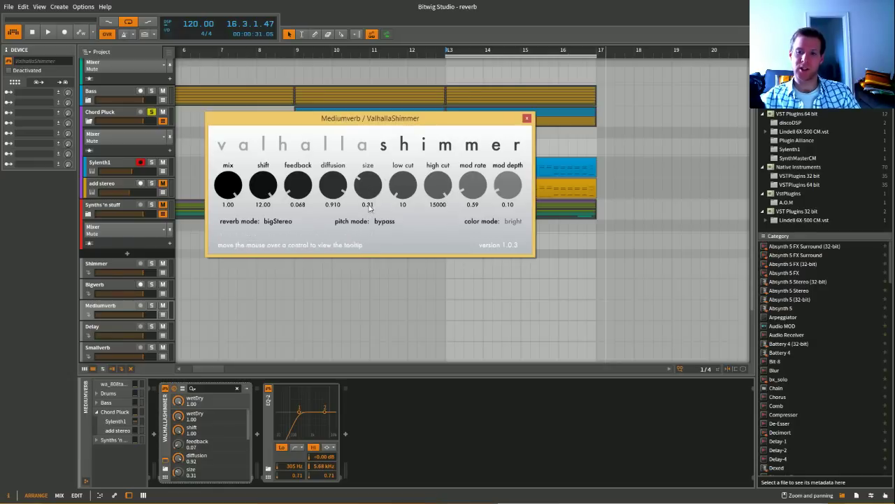
Try a larger ValhallaShimmer room size of about 0.78 during playback, and settle on a size of 0.27.
{"action": "key", "text": "space"}
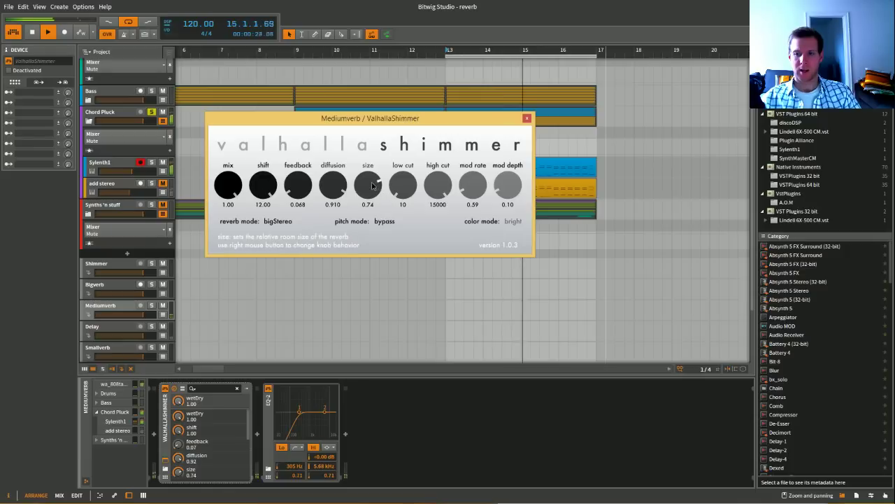
{"action": "left_click", "coordinate": [105, 164]}
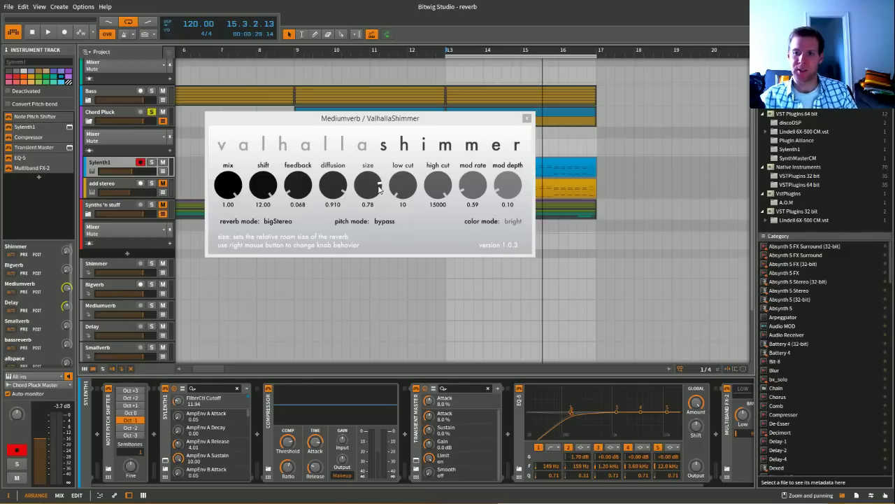
{"action": "left_click_drag", "start_coordinate": [379, 189], "coordinate": [368, 205]}
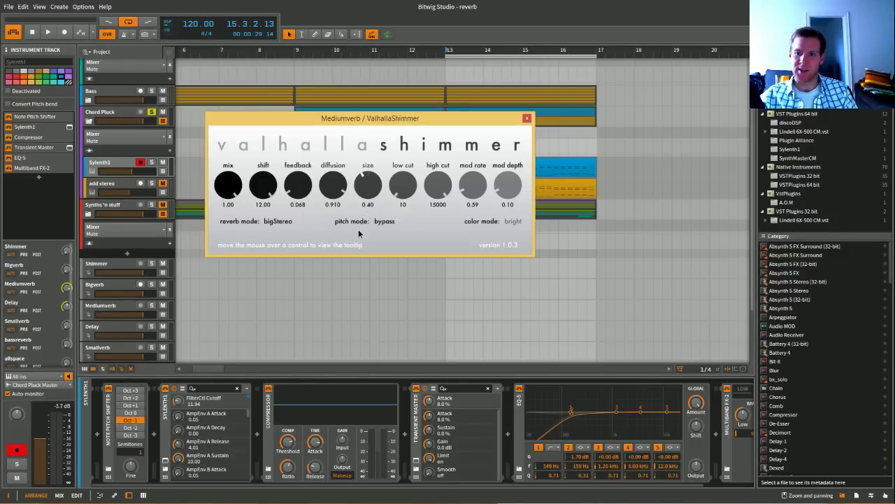
{"action": "key", "text": "space"}
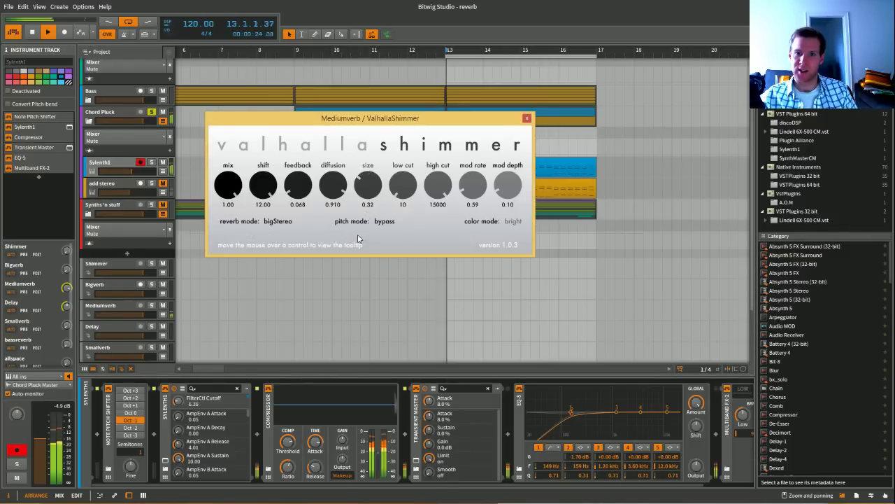
{"action": "left_click_drag", "start_coordinate": [367, 192], "coordinate": [366, 198]}
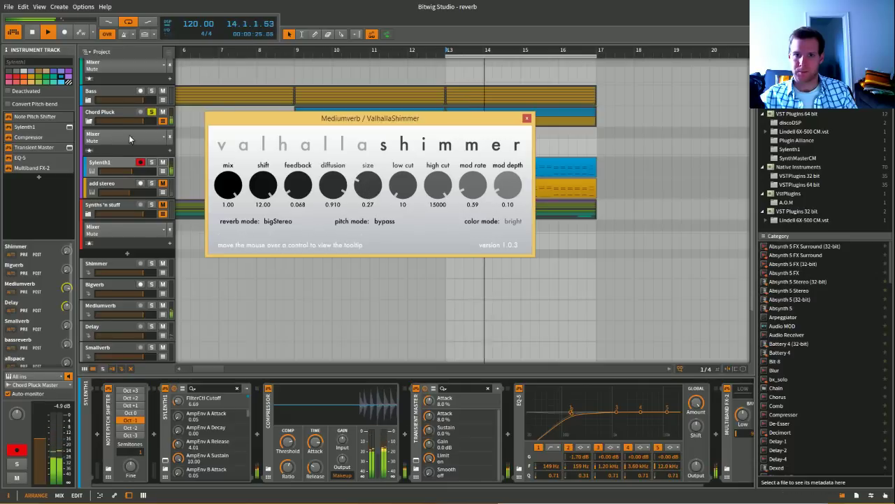
Check the Chord Pluck group's sends, select its Sylenth1 track, and lower that track's Mediumverb send.
{"action": "left_click", "coordinate": [100, 112]}
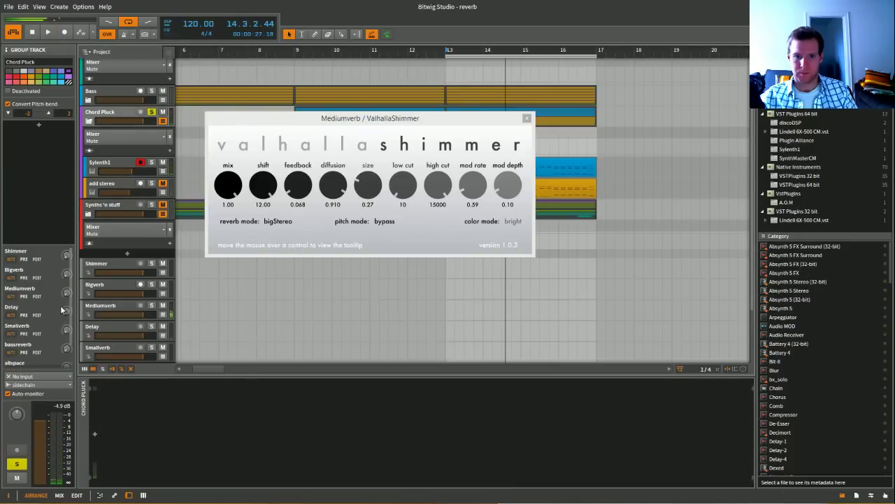
{"action": "scroll", "coordinate": [60, 321], "scroll_direction": "down", "scroll_amount": 2}
{"action": "scroll", "coordinate": [122, 142], "scroll_direction": "up", "scroll_amount": 2}
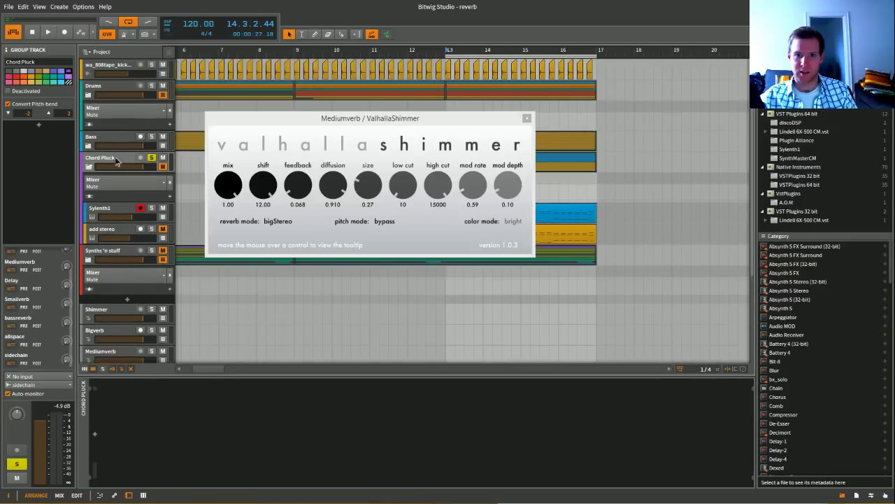
{"action": "left_click", "coordinate": [114, 209]}
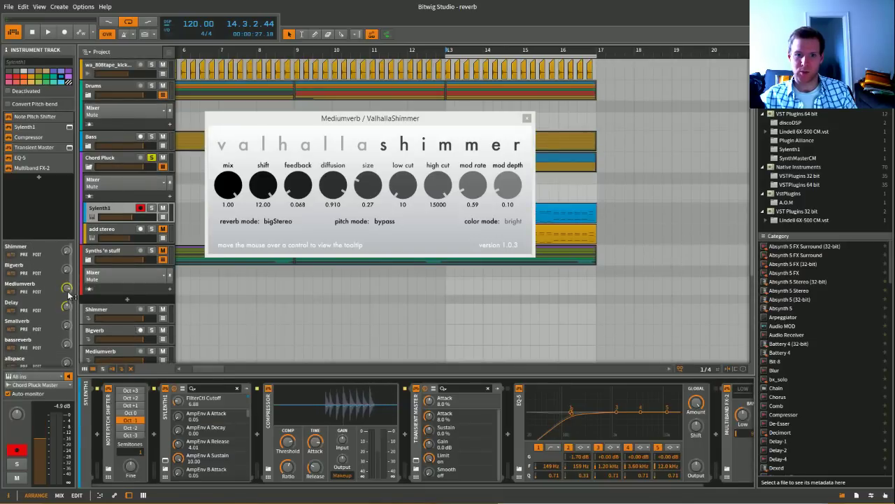
{"action": "mouse_move", "coordinate": [65, 289]}
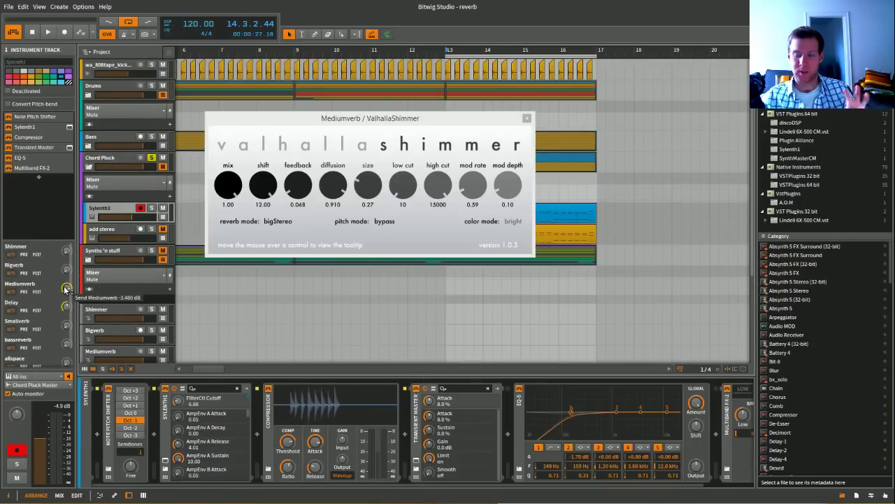
{"action": "left_click_drag", "start_coordinate": [65, 288], "coordinate": [65, 318]}
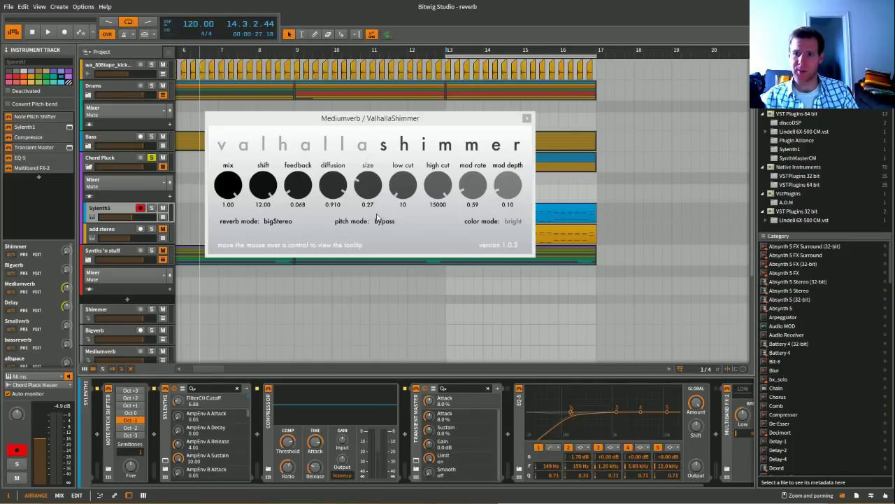
View ValhallaShimmer's pitch mode options and keep the mode on bypass.
{"action": "left_click", "coordinate": [385, 222]}
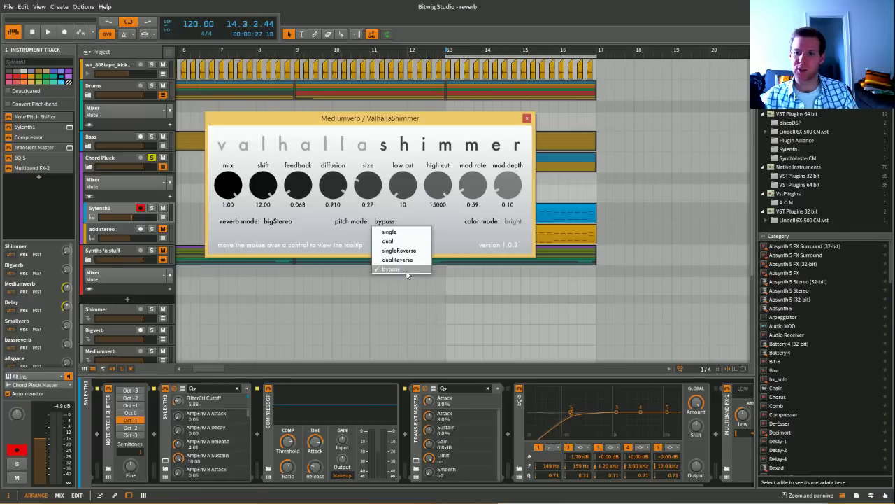
{"action": "left_click", "coordinate": [312, 241]}
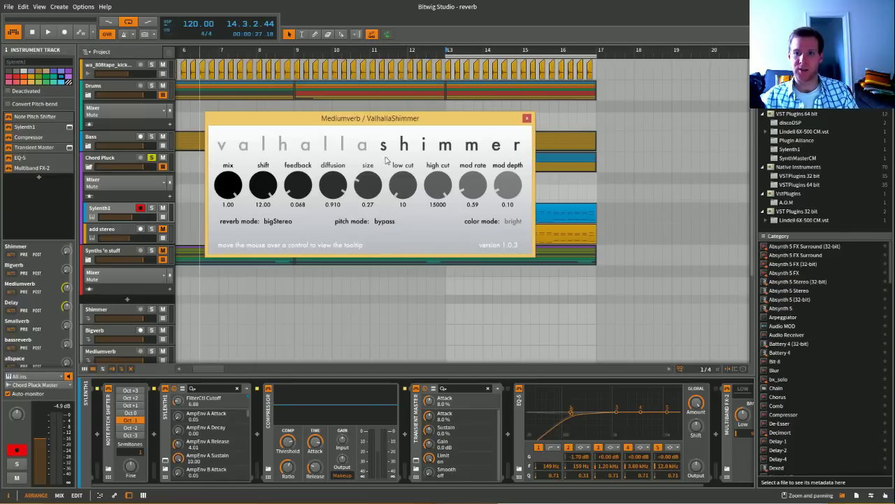
Set Sylenth1's Mediumverb send to about -22.3 dB while the soloed Chord Pluck group plays, and close the ValhallaShimmer window.
{"action": "key", "text": "space"}
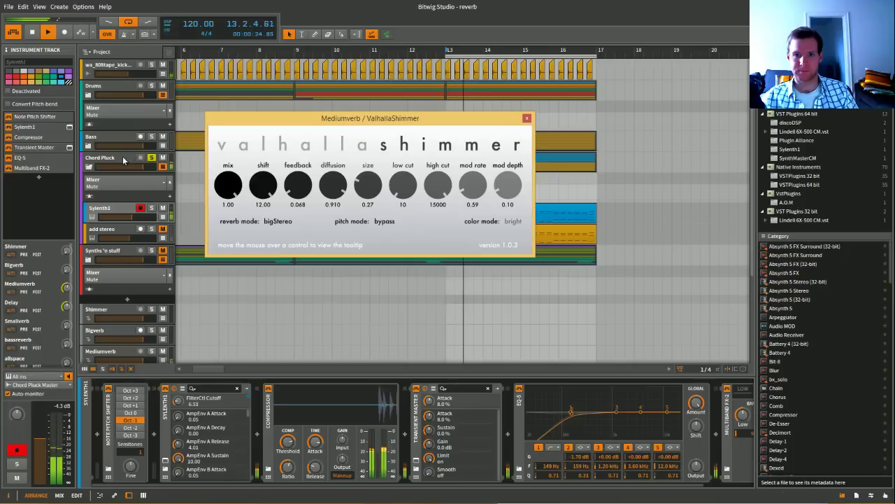
{"action": "left_click", "coordinate": [67, 299]}
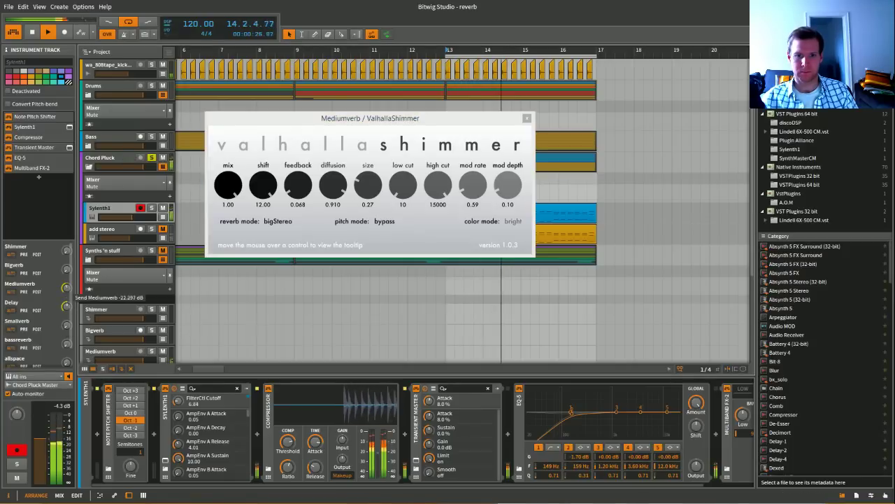
{"action": "left_click", "coordinate": [527, 117]}
{"action": "key", "text": "space"}
Unsolo the Chord Pluck group and unmute its add stereo track.
{"action": "left_click", "coordinate": [120, 158]}
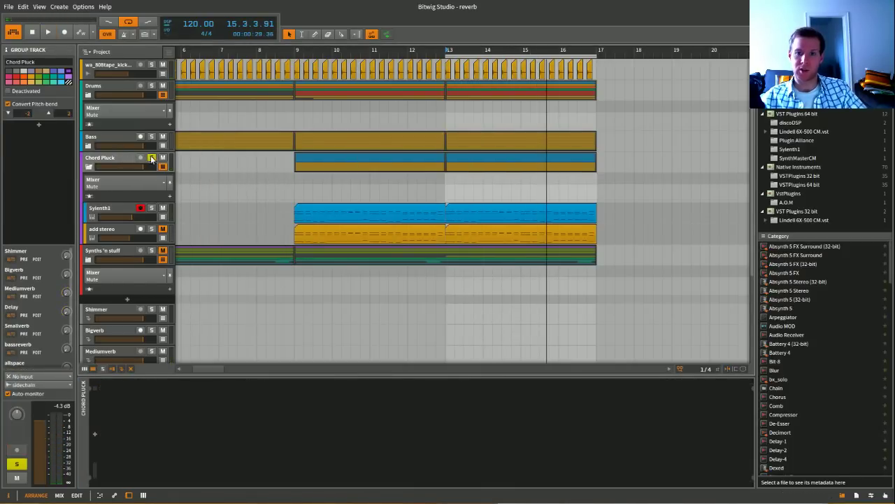
{"action": "left_click", "coordinate": [119, 215]}
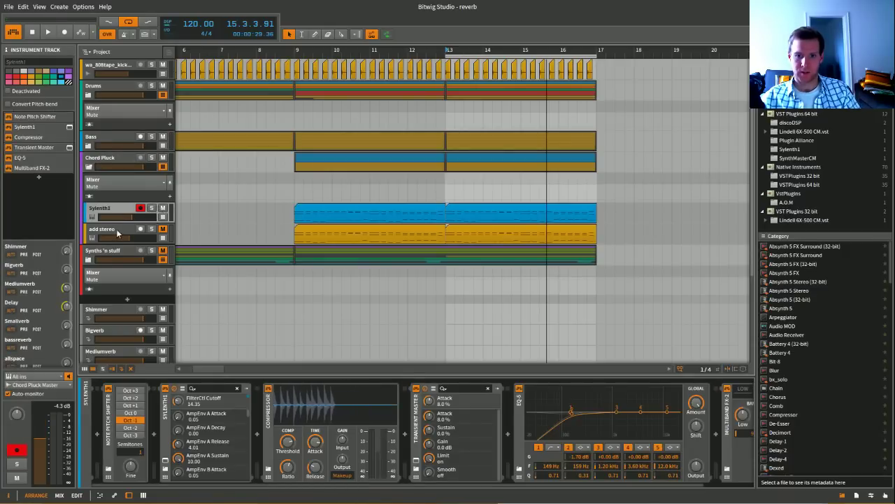
{"action": "left_click", "coordinate": [123, 233]}
Play Chord Pluck together with the drums and bass, and collapse the Chord Pluck group.
{"action": "key", "text": "space"}
{"action": "left_click", "coordinate": [146, 165]}
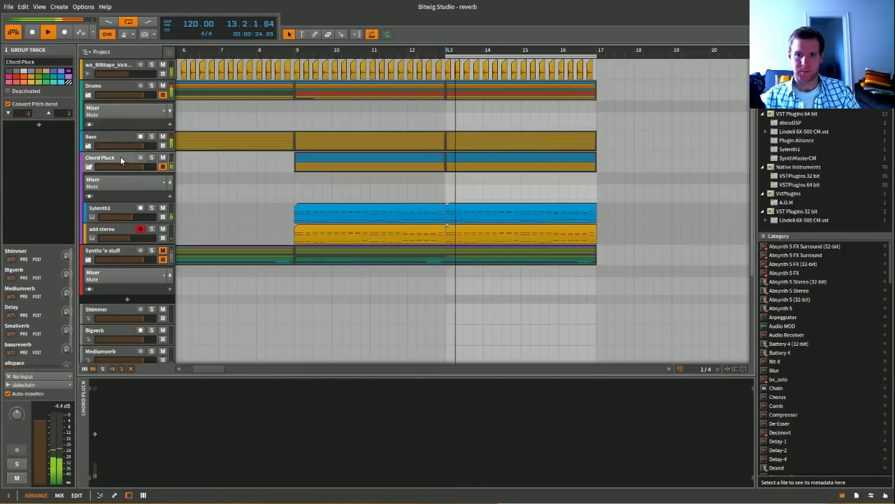
{"action": "left_click", "coordinate": [89, 167]}
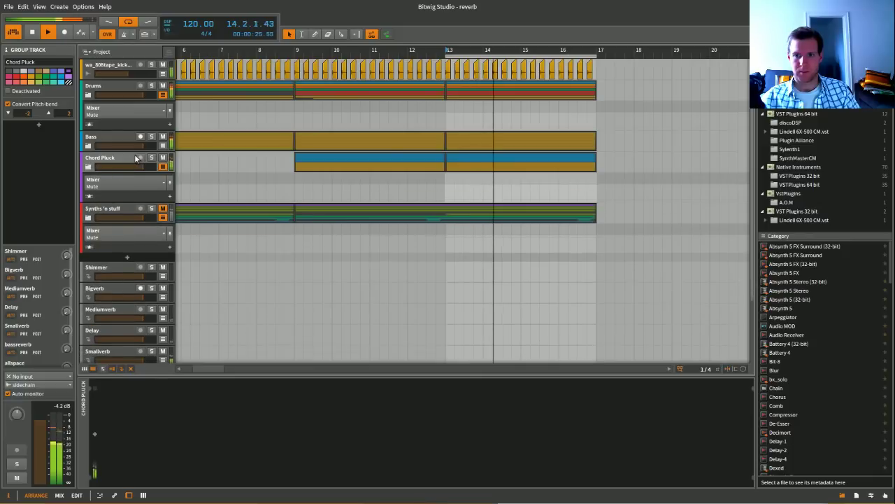
Mute and unmute the allspace effect track during playback to compare the mix with and without it.
{"action": "scroll", "coordinate": [174, 354], "scroll_direction": "down", "scroll_amount": 3}
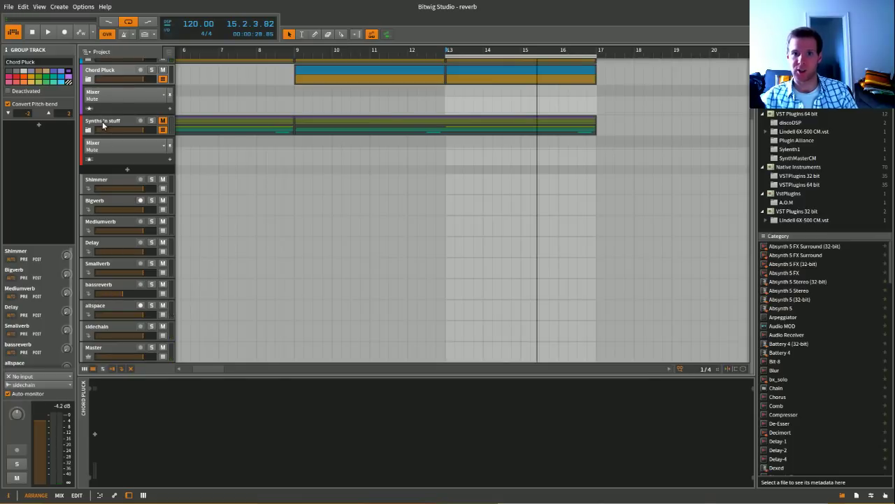
{"action": "scroll", "coordinate": [98, 86], "scroll_direction": "up", "scroll_amount": 2}
{"action": "scroll", "coordinate": [114, 100], "scroll_direction": "down", "scroll_amount": 1}
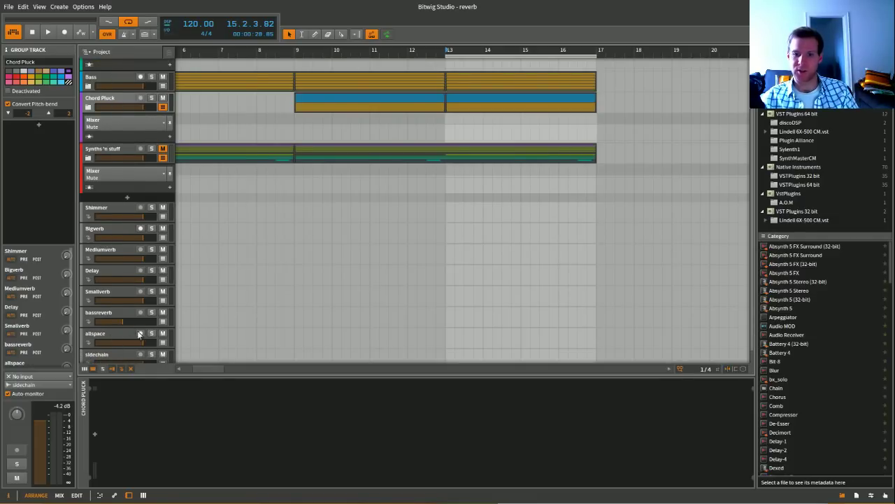
{"action": "key", "text": "space"}
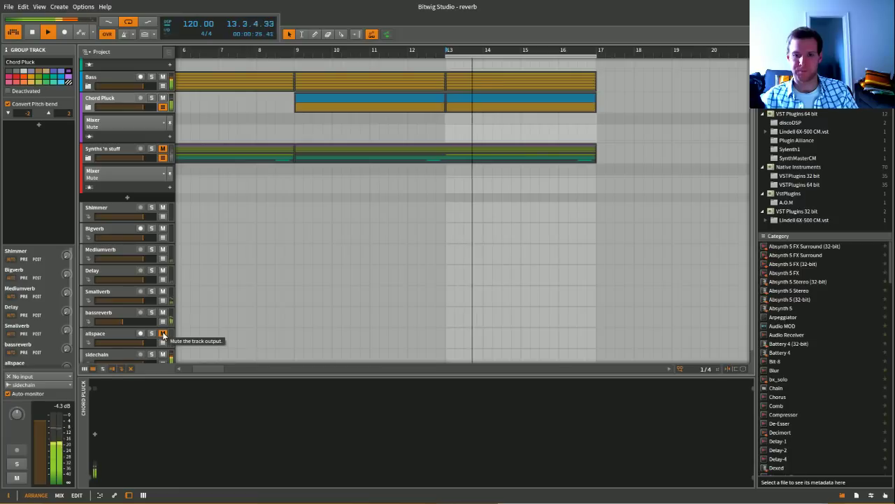
{"action": "left_click", "coordinate": [163, 334]}
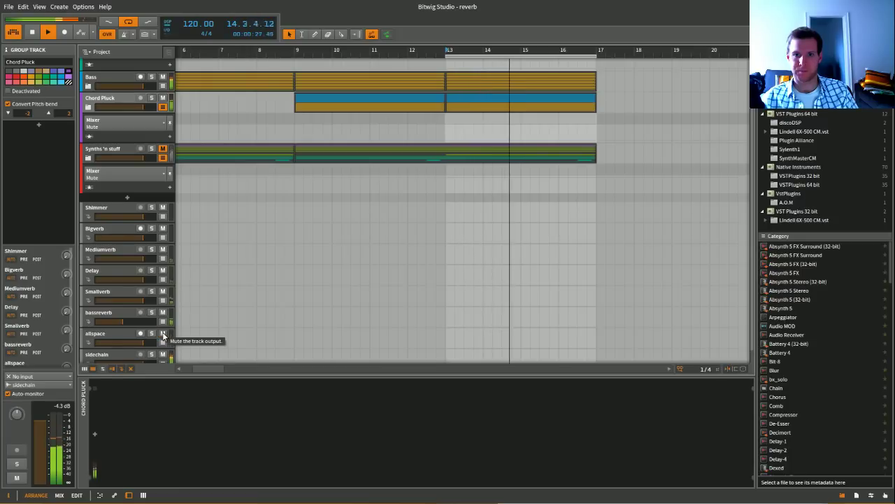
{"action": "scroll", "coordinate": [284, 167], "scroll_direction": "up", "scroll_amount": 1}
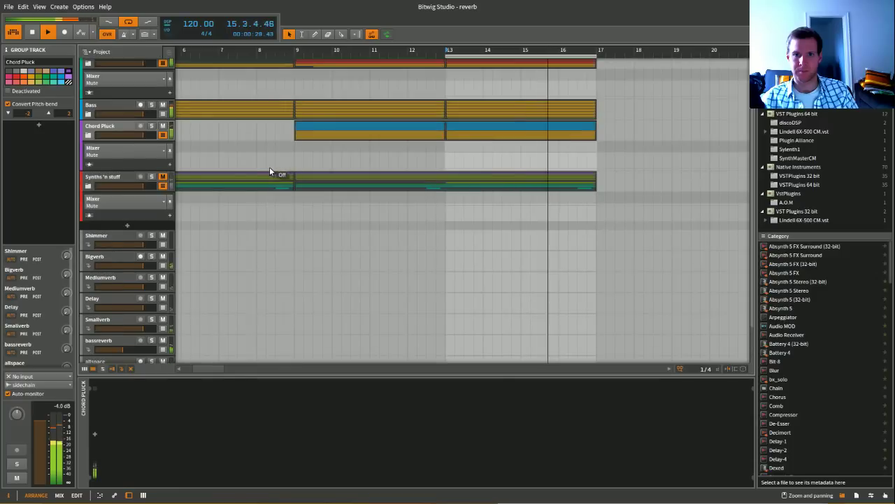
Select the Synths 'n stuff group, hide its automation lane, and expand the group to show its tracks.
{"action": "left_click", "coordinate": [129, 182]}
{"action": "left_click", "coordinate": [162, 186]}
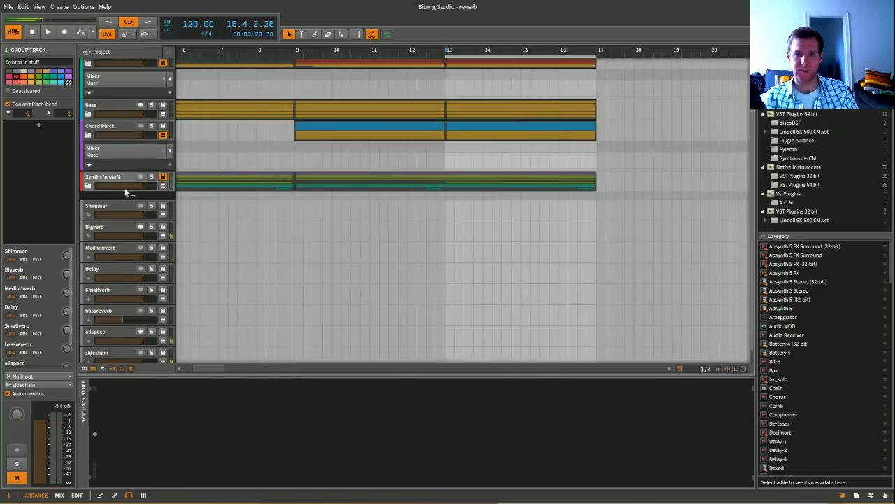
{"action": "left_click", "coordinate": [89, 186]}
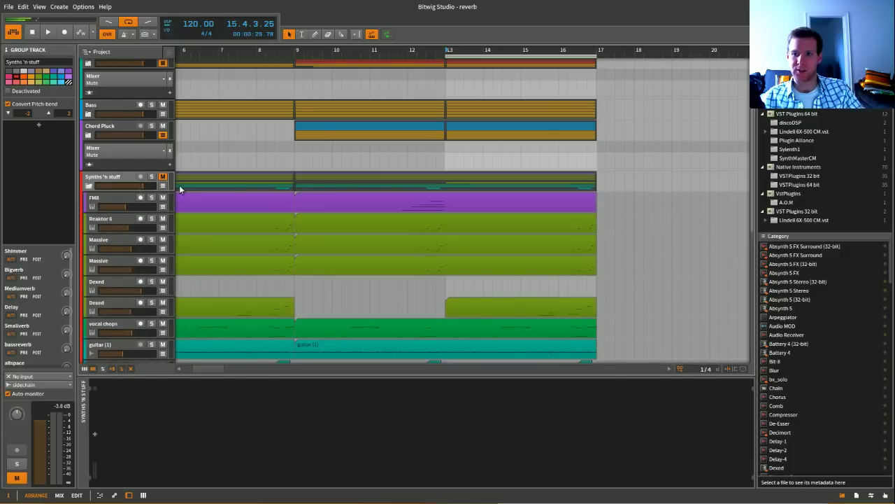
Unmute the Synths 'n stuff group and play its FM8 track in solo from bar 3.
{"action": "key", "text": "minus"}
{"action": "left_click", "coordinate": [91, 199]}
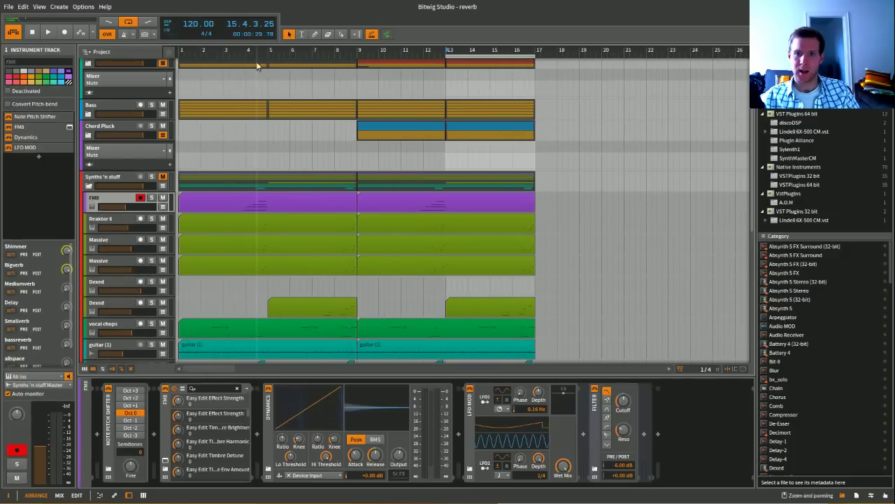
{"action": "left_click", "coordinate": [151, 199]}
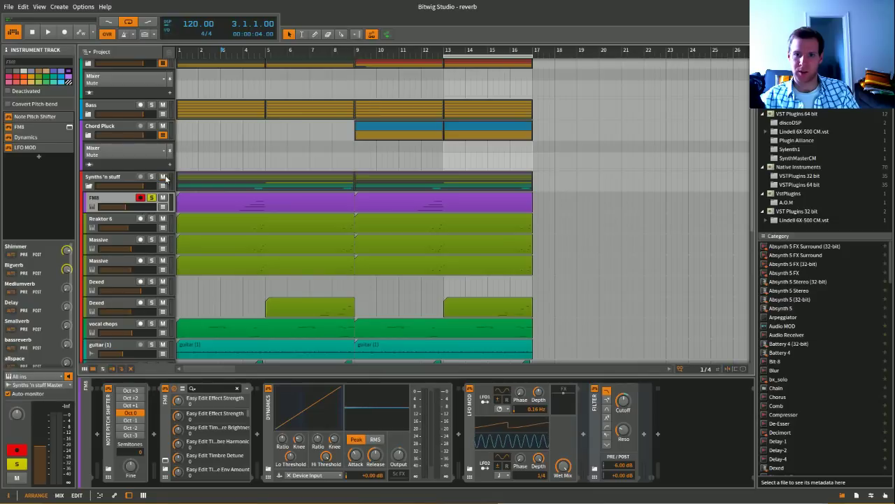
{"action": "key", "text": "space"}
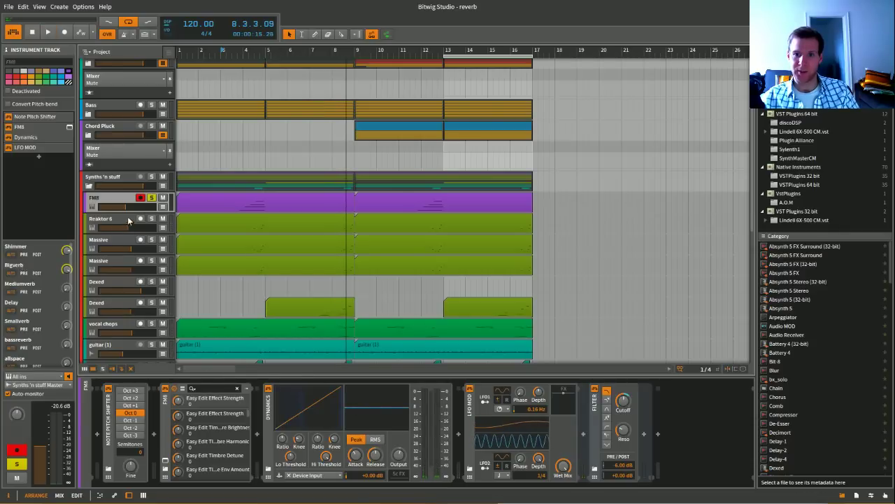
Unsolo FM8 and select the lower Dexed track to show its devices and sends.
{"action": "left_click", "coordinate": [100, 306]}
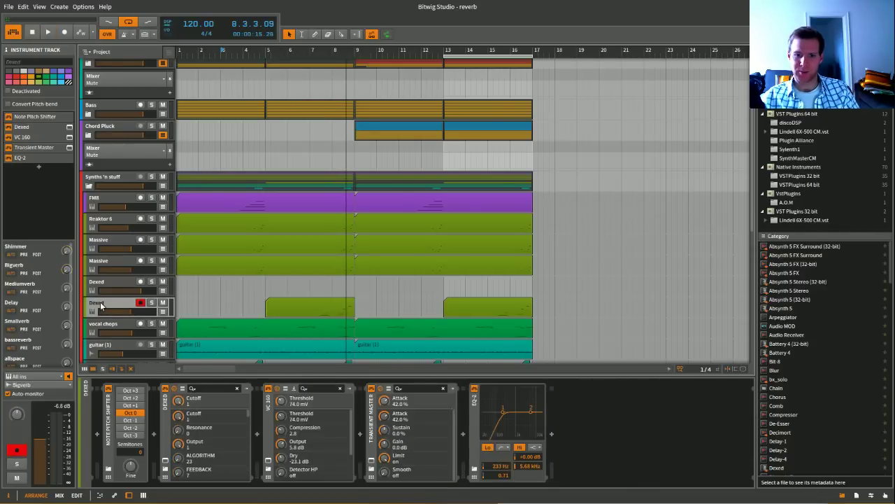
{"action": "scroll", "coordinate": [227, 292], "scroll_direction": "down", "scroll_amount": 1}
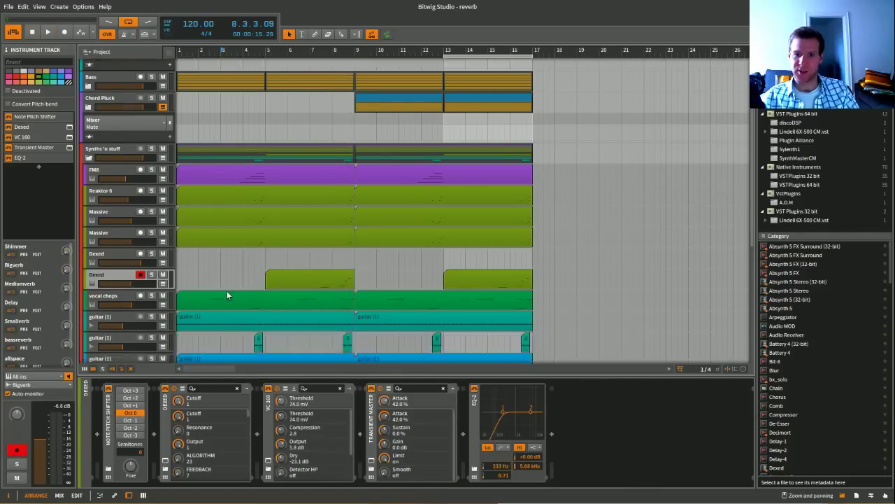
Route the lower Dexed track's output to Speakers, then switch it back to Bigverb.
{"action": "scroll", "coordinate": [226, 292], "scroll_direction": "down", "scroll_amount": 1}
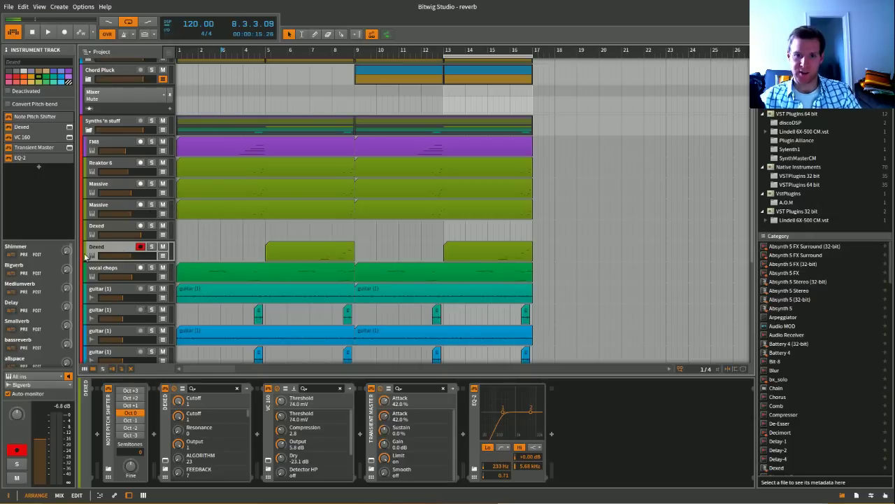
{"action": "left_click", "coordinate": [52, 387]}
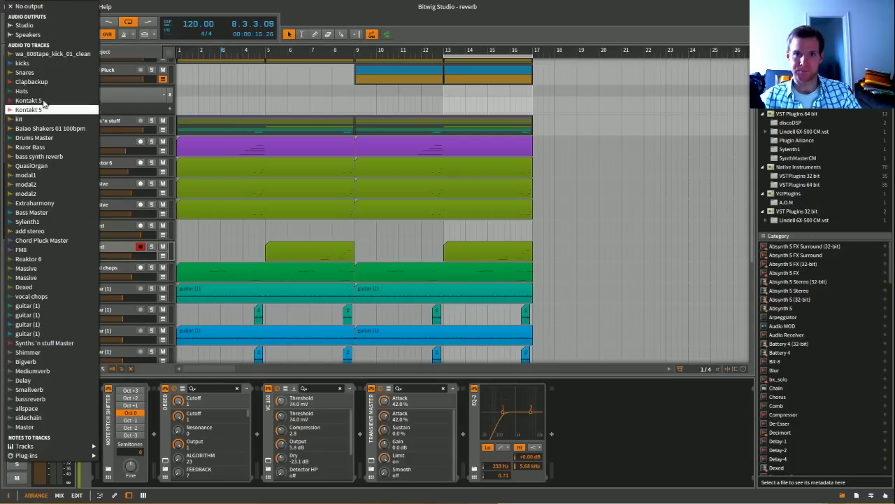
{"action": "left_click", "coordinate": [42, 35]}
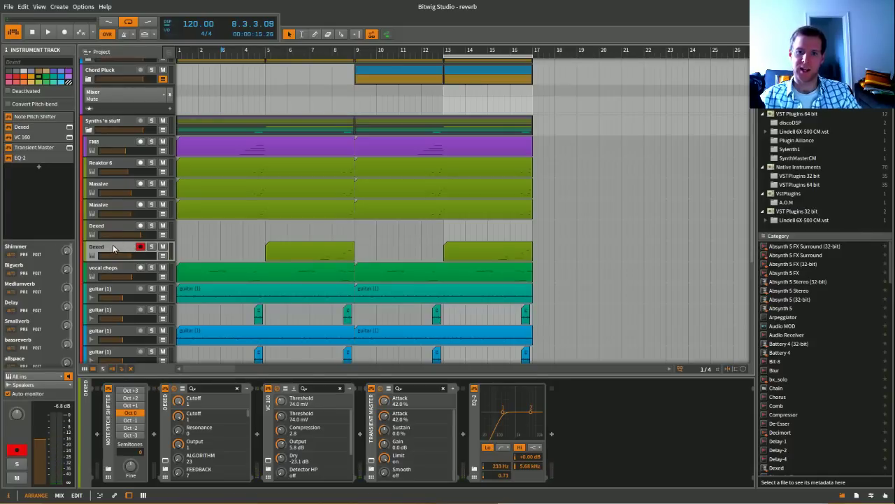
{"action": "left_click", "coordinate": [39, 389]}
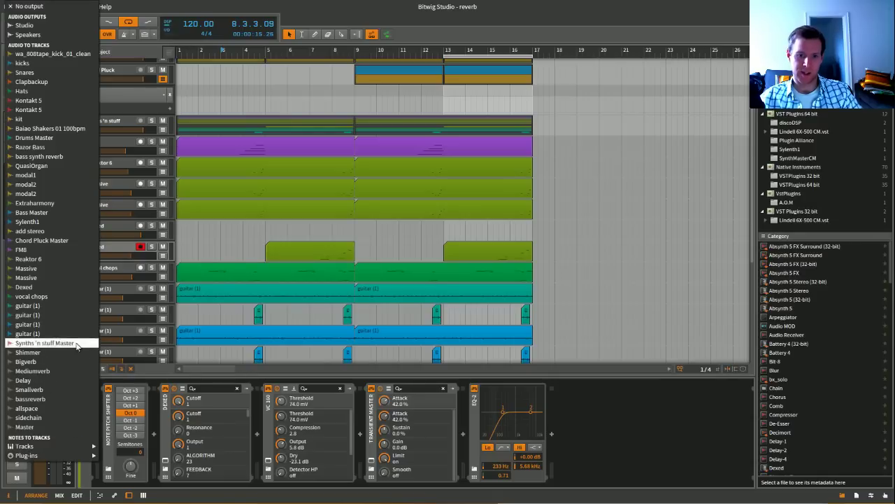
{"action": "left_click", "coordinate": [28, 361]}
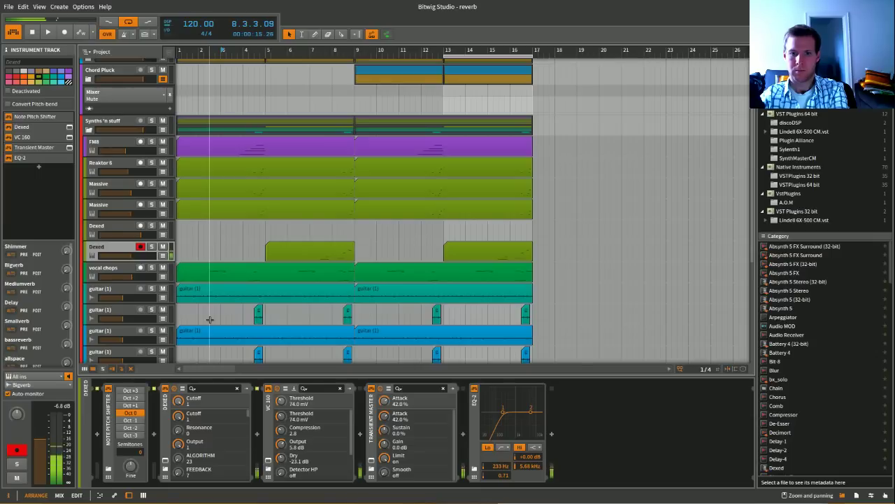
Open the lower Dexed track's clip at bar 5 in the note editor, examine its notes, and close the editor.
{"action": "double_click", "coordinate": [316, 254]}
{"action": "left_click_drag", "start_coordinate": [419, 394], "coordinate": [386, 250]}
{"action": "scroll", "coordinate": [414, 320], "scroll_direction": "down", "scroll_amount": 3}
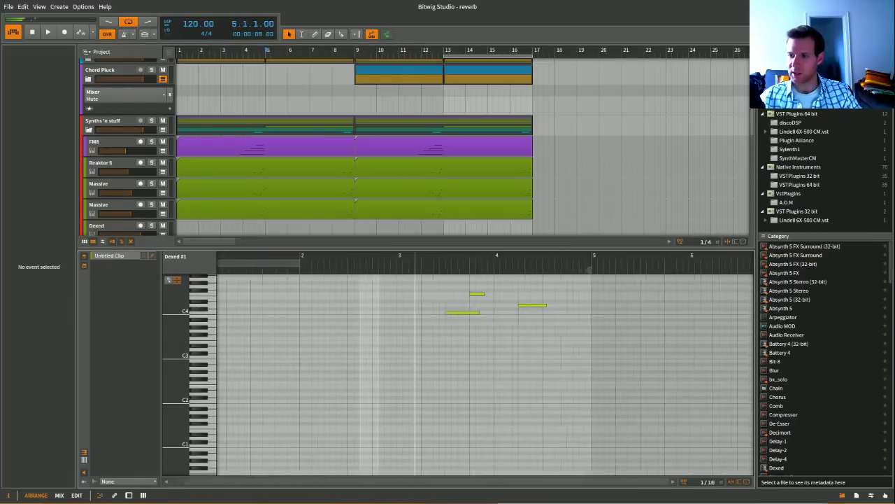
{"action": "scroll", "coordinate": [406, 322], "scroll_direction": "up", "scroll_amount": 3}
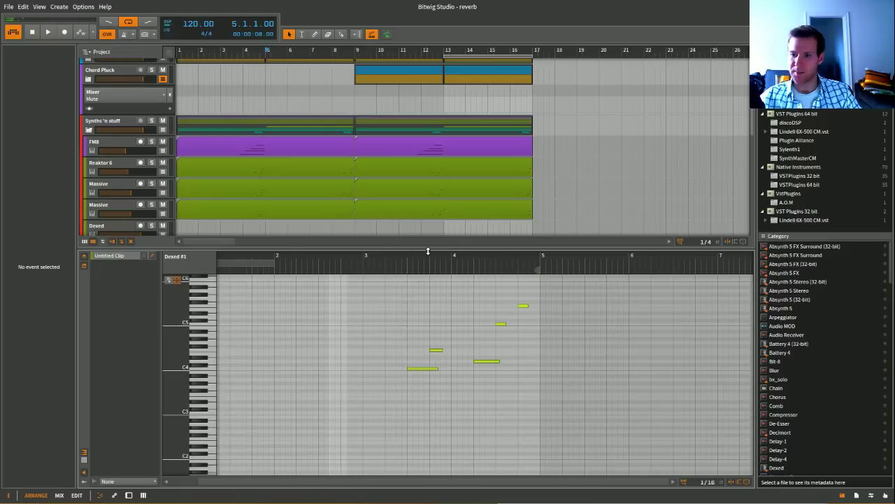
{"action": "left_click_drag", "start_coordinate": [422, 249], "coordinate": [412, 475]}
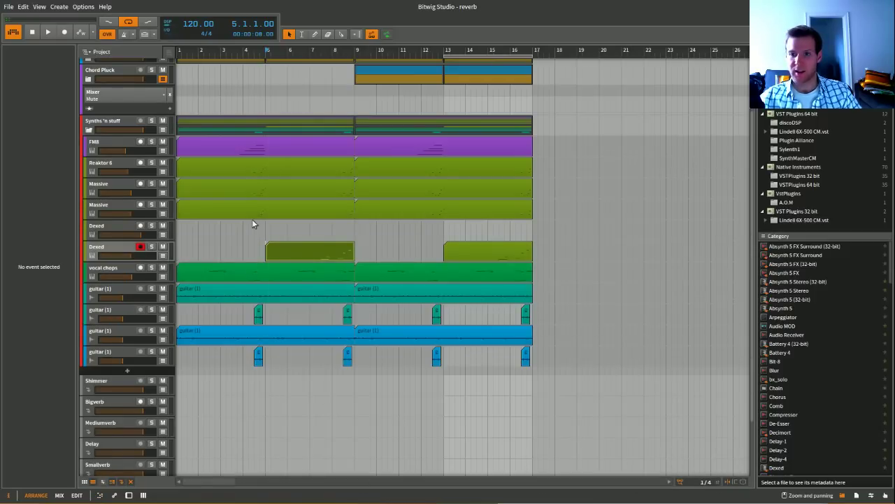
{"action": "double_click", "coordinate": [304, 250]}
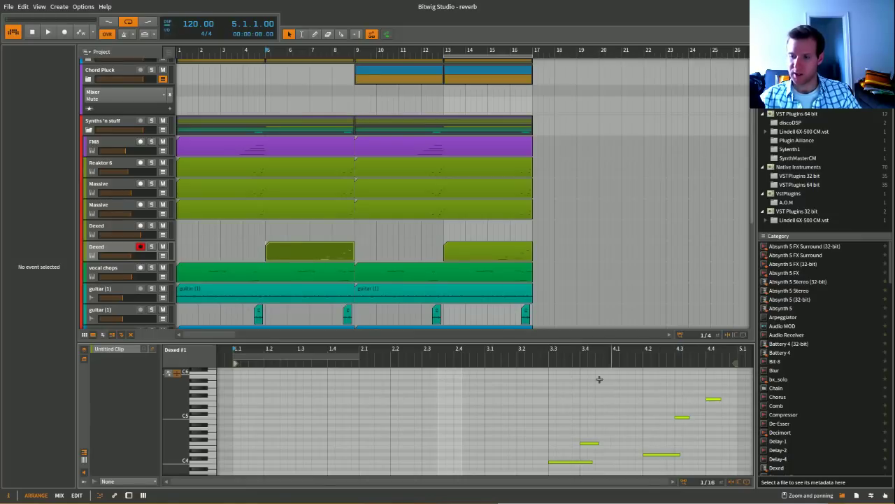
{"action": "left_click_drag", "start_coordinate": [580, 342], "coordinate": [567, 503]}
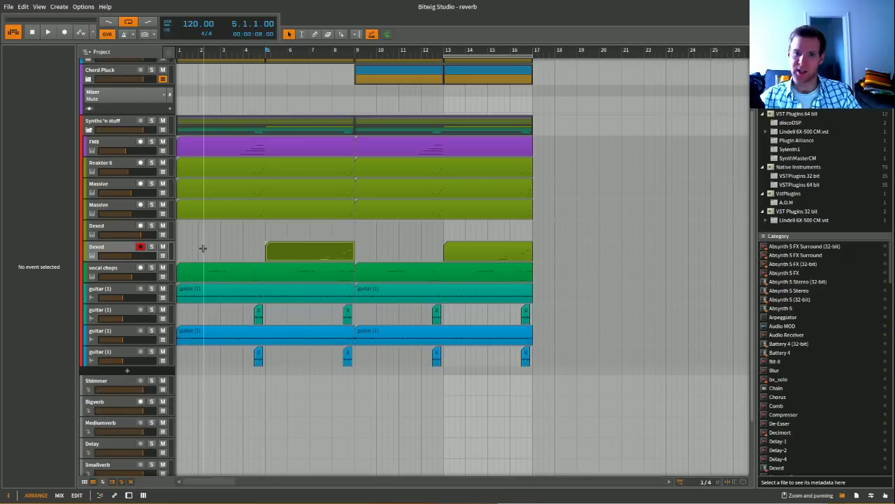
Play the arrangement briefly from bar 5.
{"action": "scroll", "coordinate": [347, 149], "scroll_direction": "down", "scroll_amount": 2}
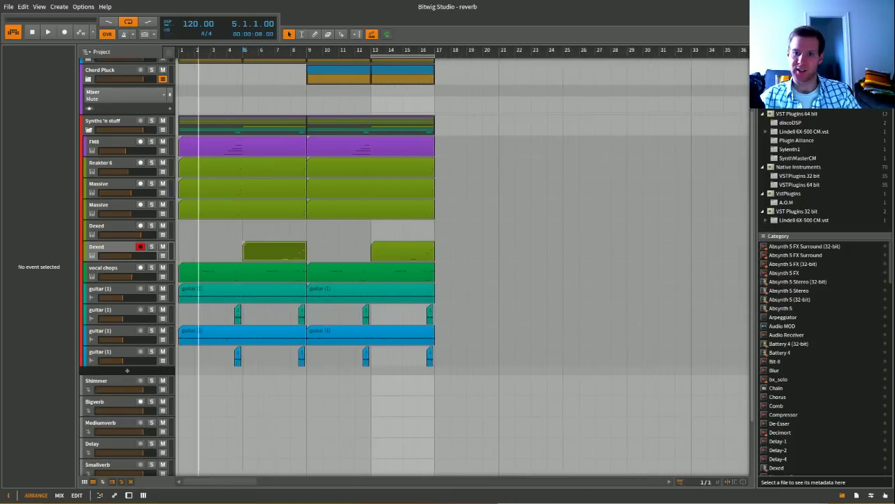
{"action": "scroll", "coordinate": [346, 148], "scroll_direction": "up", "scroll_amount": 2}
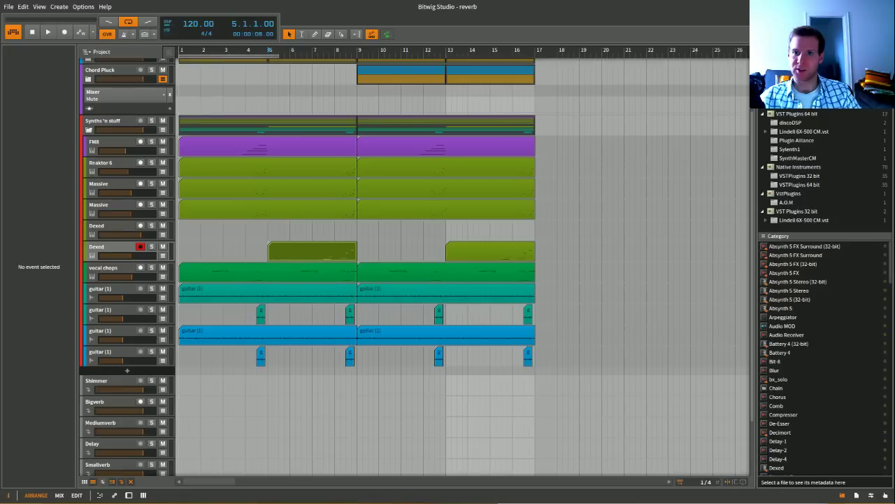
{"action": "key", "text": "space"}
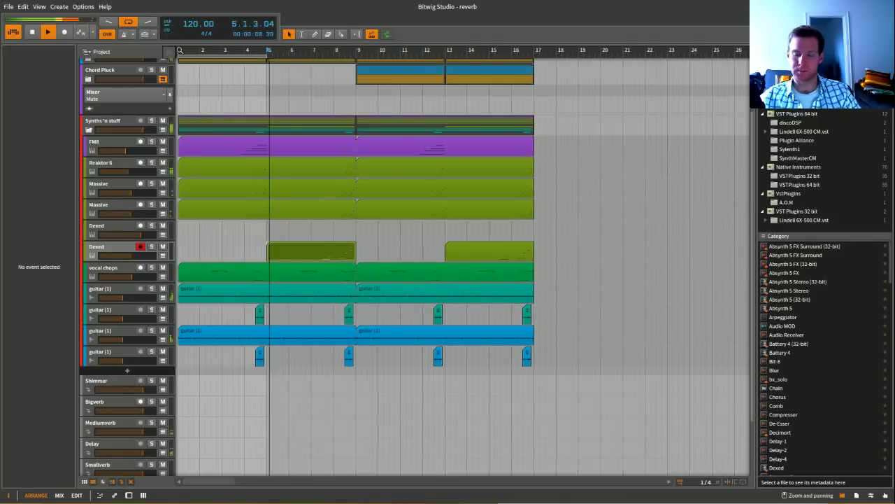
{"action": "key", "text": "space"}
{"action": "key", "text": "space"}
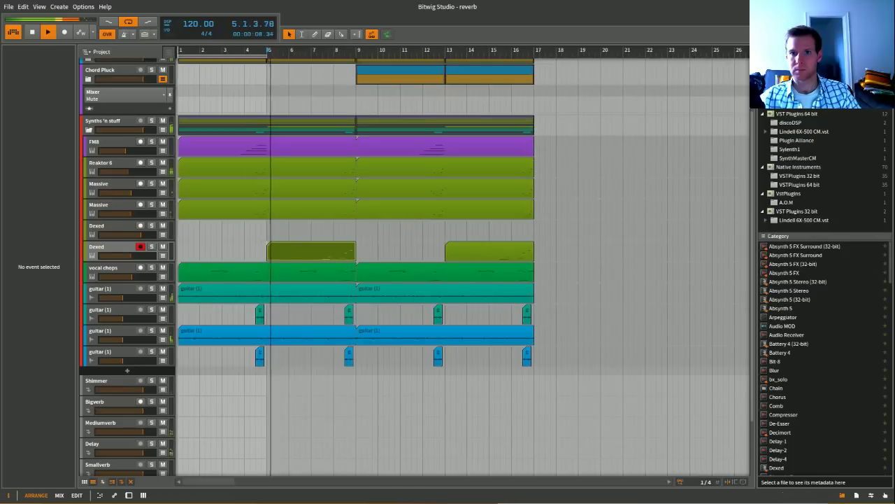
Return to the project start, show the lower Dexed track's devices, and audition the opening bars in short passes.
{"action": "key", "text": "Home"}
{"action": "left_click", "coordinate": [119, 247]}
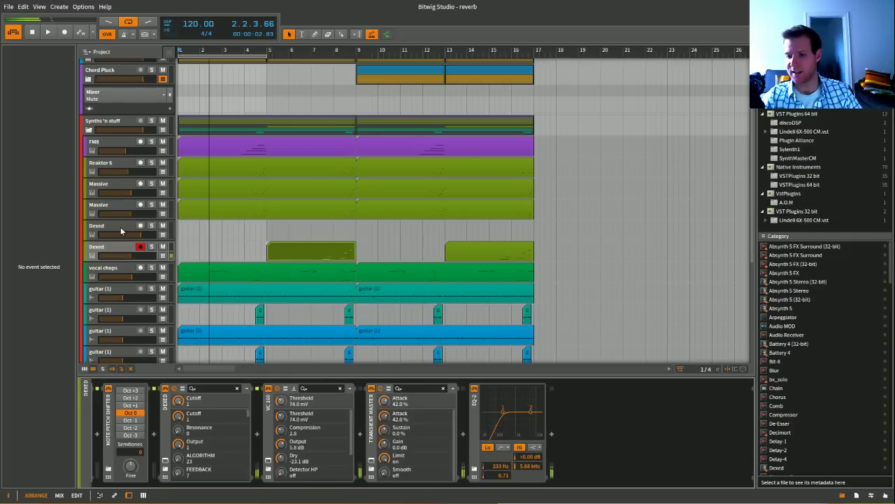
{"action": "key", "text": "space"}
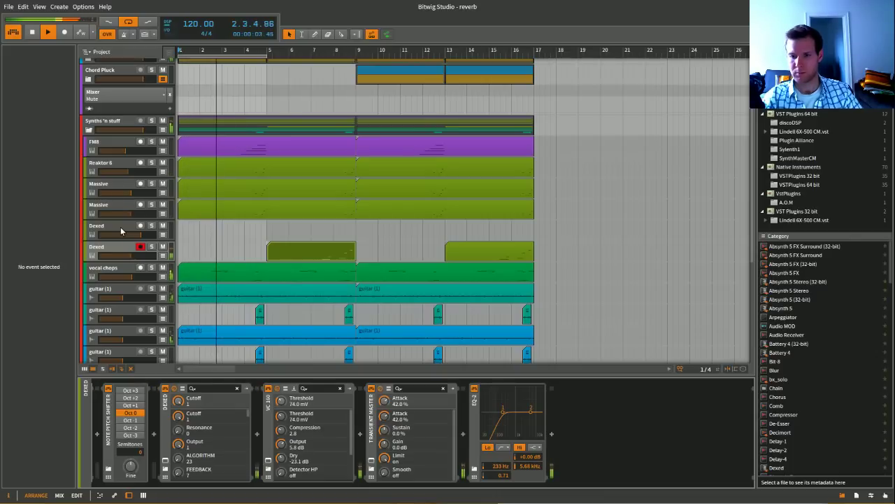
{"action": "key", "text": "space"}
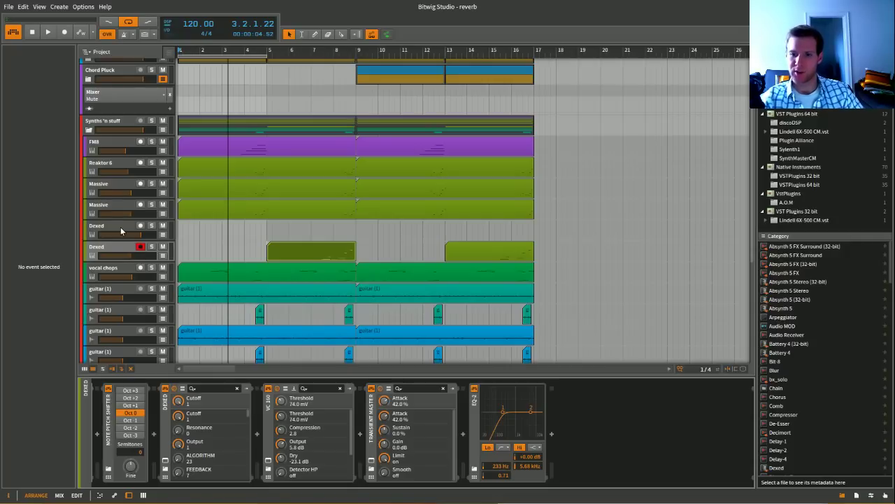
{"action": "key", "text": "space"}
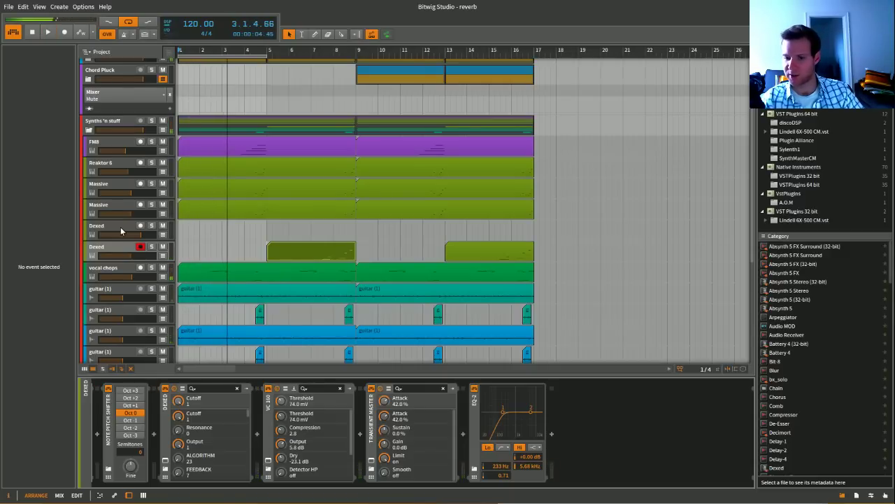
{"action": "key", "text": "space"}
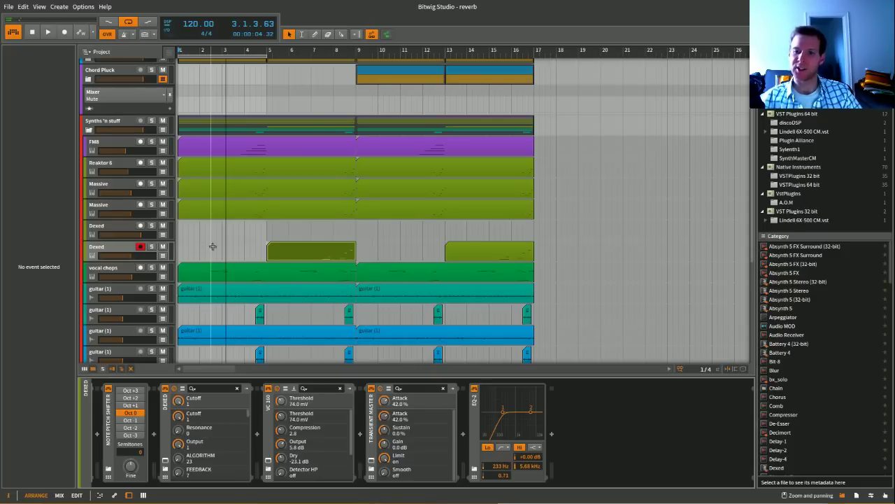
Select the lower Dexed track and play the arrangement, jumping playback ahead to bar 7.
{"action": "scroll", "coordinate": [213, 246], "scroll_direction": "up", "scroll_amount": 3}
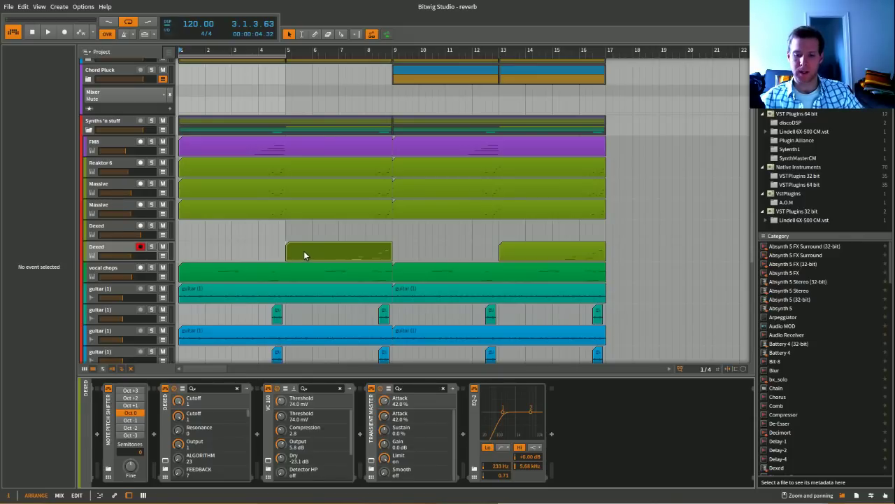
{"action": "left_click", "coordinate": [234, 243]}
{"action": "key", "text": "space"}
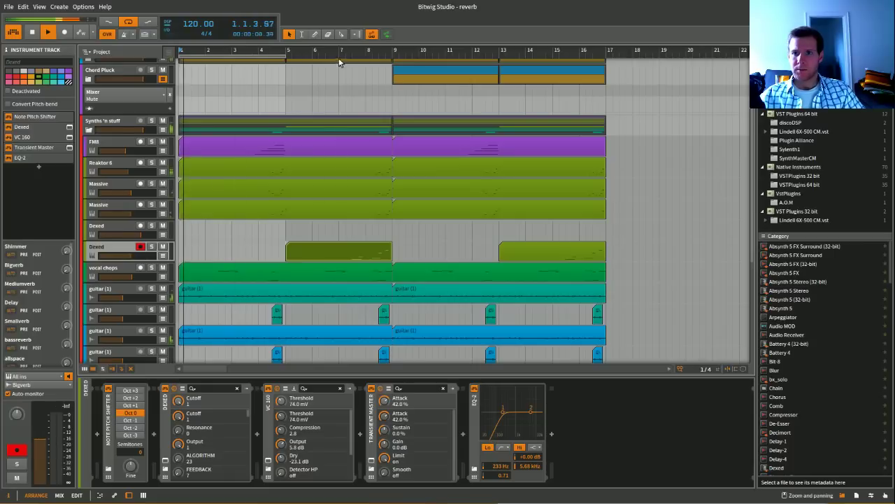
{"action": "left_click", "coordinate": [340, 53]}
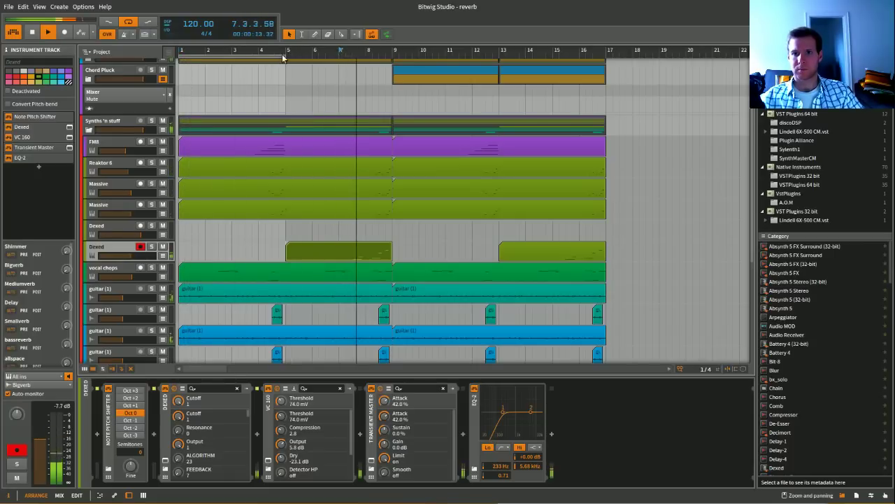
Move the loop region to start at bar 5 with a length of 4 bars, and solo the lower Dexed track.
{"action": "left_click", "coordinate": [320, 67]}
{"action": "left_click_drag", "start_coordinate": [320, 66], "coordinate": [381, 60]}
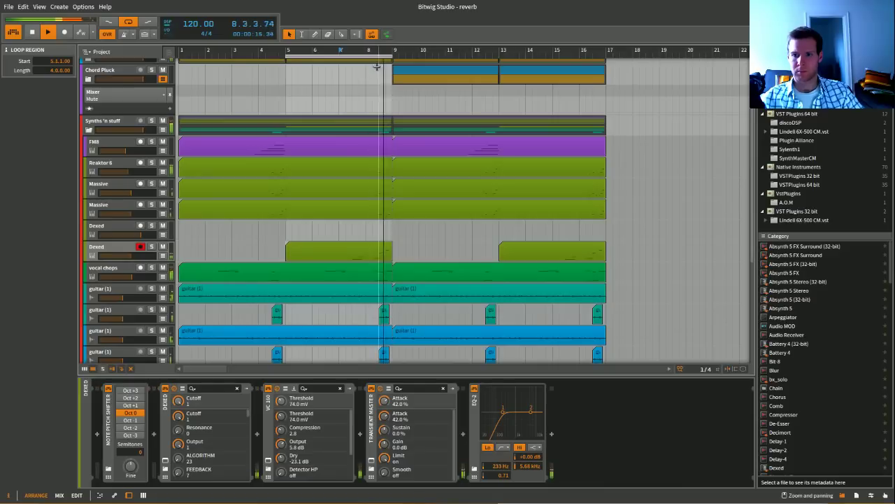
{"action": "left_click", "coordinate": [112, 254]}
{"action": "left_click", "coordinate": [151, 246]}
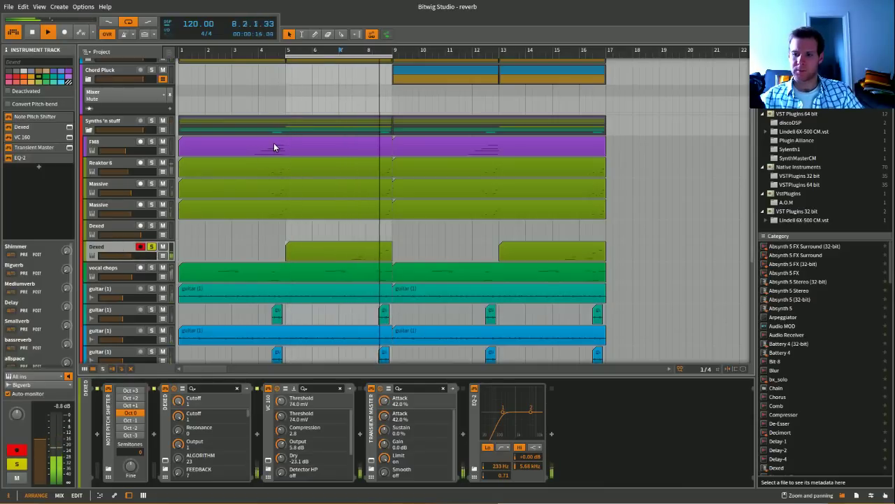
Stop playback and take the lower Dexed track out of solo.
{"action": "key", "text": "space"}
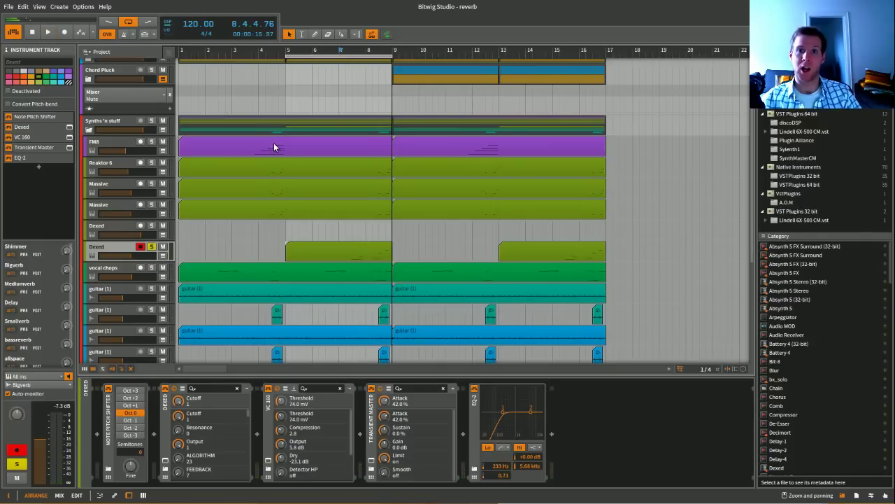
{"action": "scroll", "coordinate": [274, 147], "scroll_direction": "down", "scroll_amount": 3}
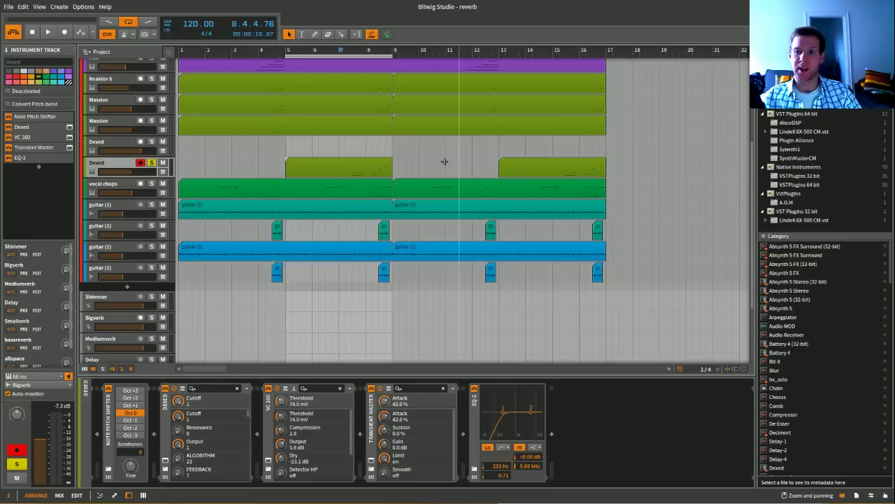
{"action": "scroll", "coordinate": [444, 166], "scroll_direction": "up", "scroll_amount": 2}
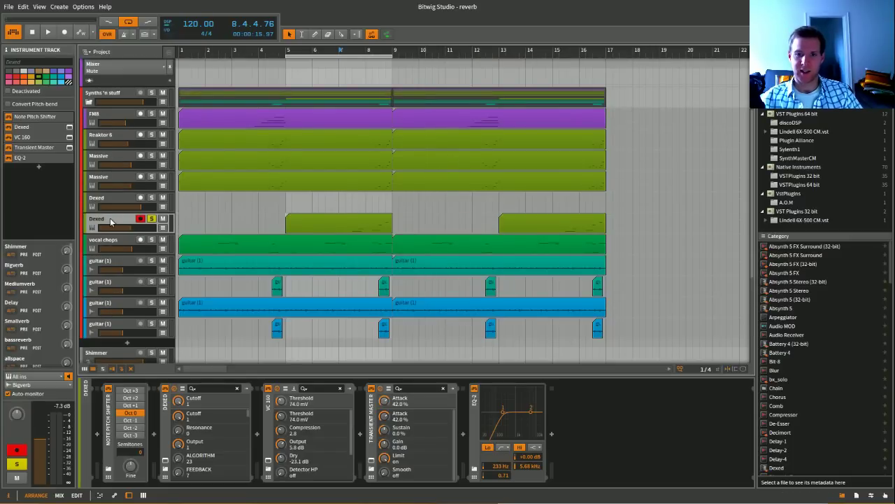
{"action": "left_click", "coordinate": [150, 219]}
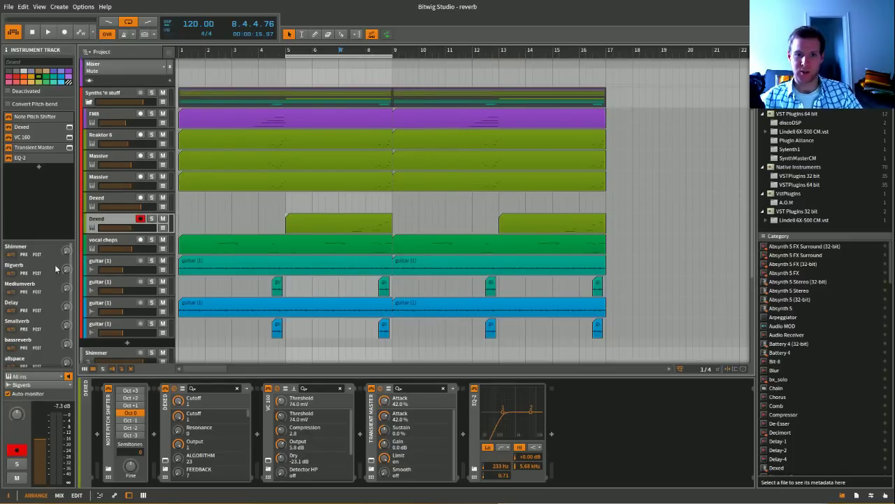
Solo the Bigverb and allspace tracks and play the loop to hear only the reverb signal.
{"action": "scroll", "coordinate": [279, 224], "scroll_direction": "down", "scroll_amount": 5}
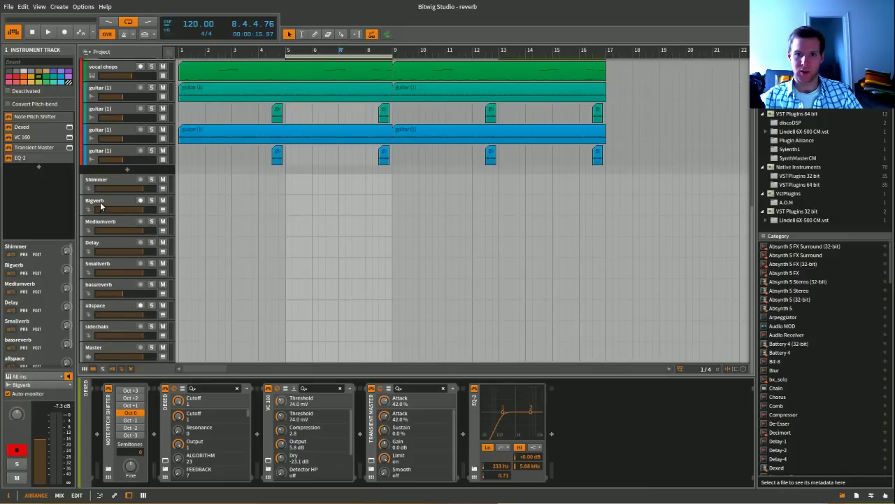
{"action": "left_click", "coordinate": [101, 205]}
{"action": "left_click", "coordinate": [152, 200]}
{"action": "key", "text": "space"}
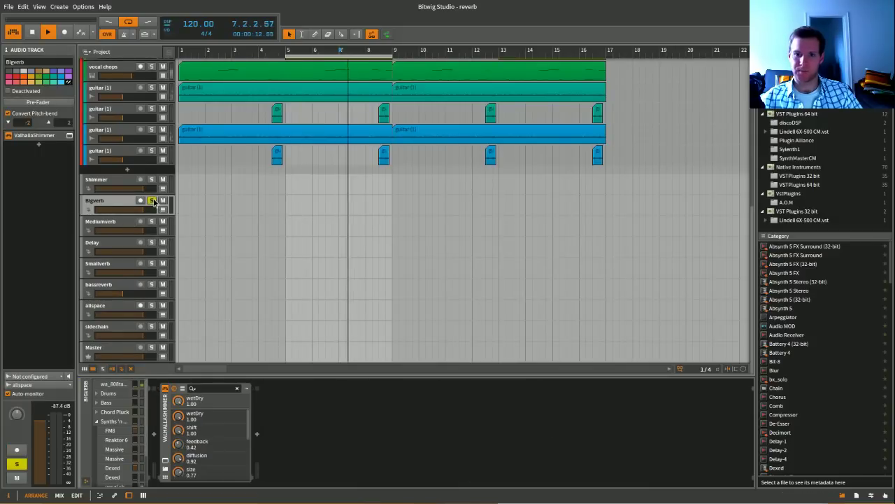
{"action": "left_click", "coordinate": [152, 201]}
{"action": "left_click", "coordinate": [152, 305]}
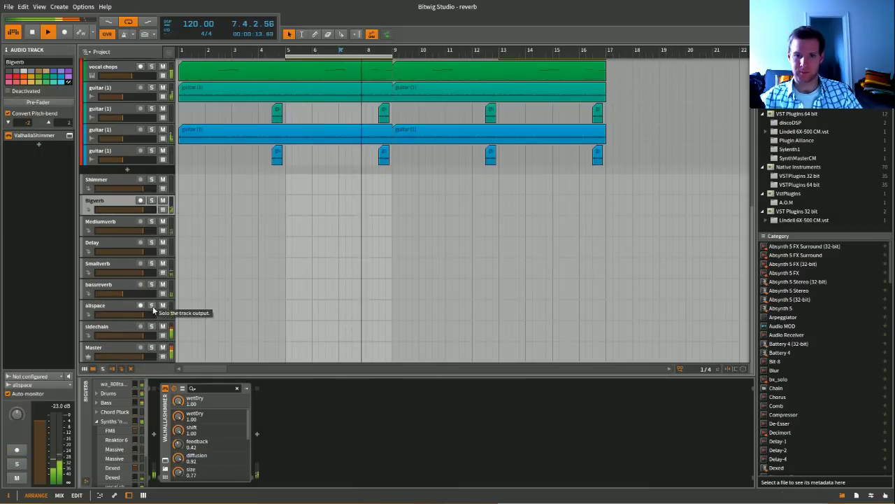
{"action": "left_click", "coordinate": [152, 201]}
{"action": "left_click", "coordinate": [284, 251]}
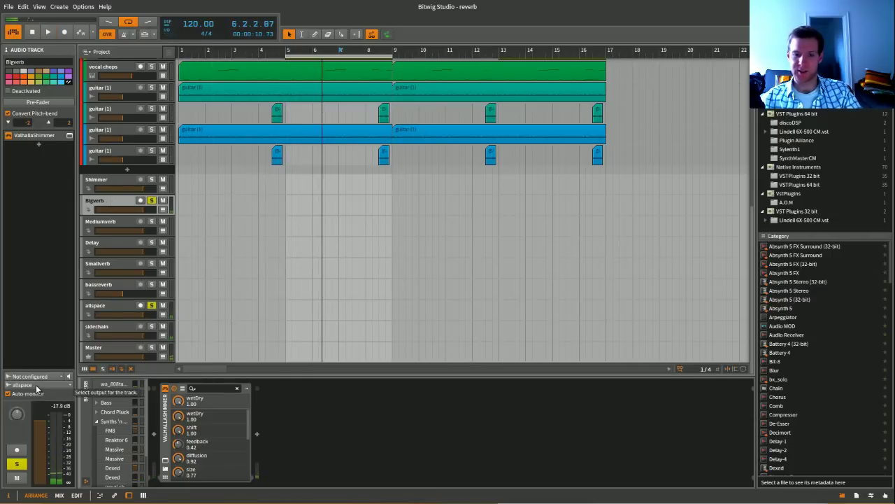
Insert a Dynamics device after ValhallaShimmer on the Bigverb track.
{"action": "left_click", "coordinate": [257, 434]}
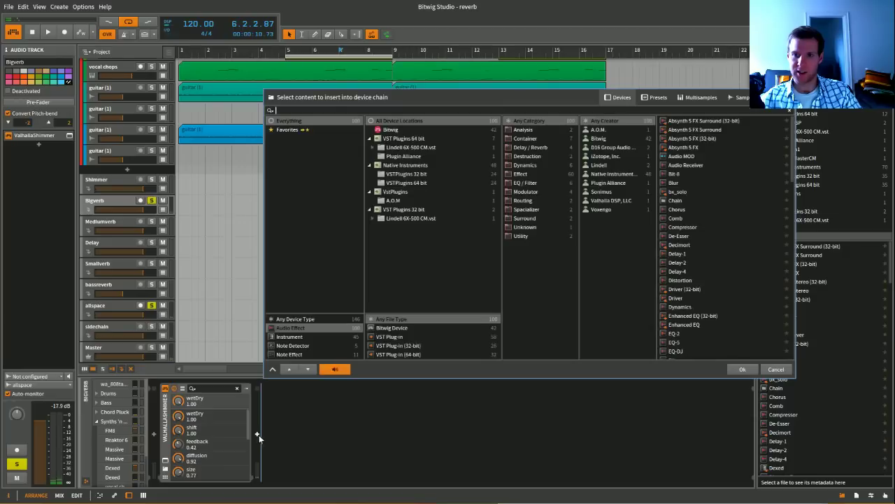
{"action": "type", "text": "dynamic"}
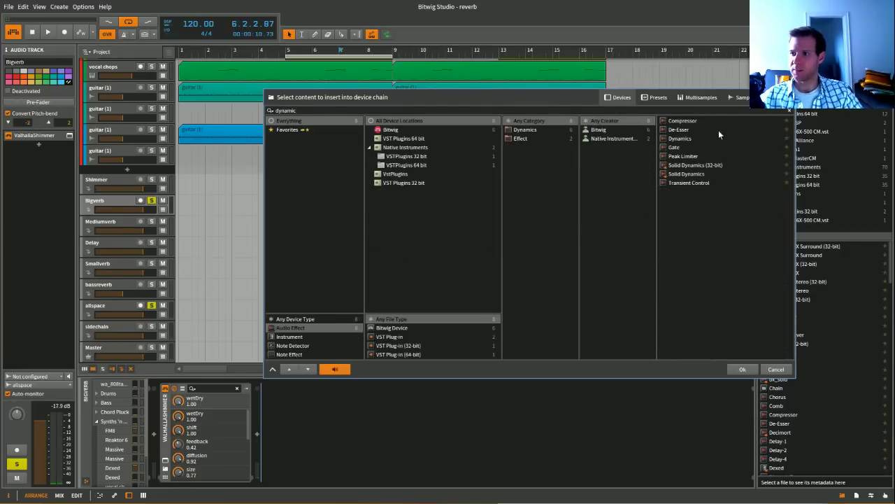
{"action": "double_click", "coordinate": [711, 137]}
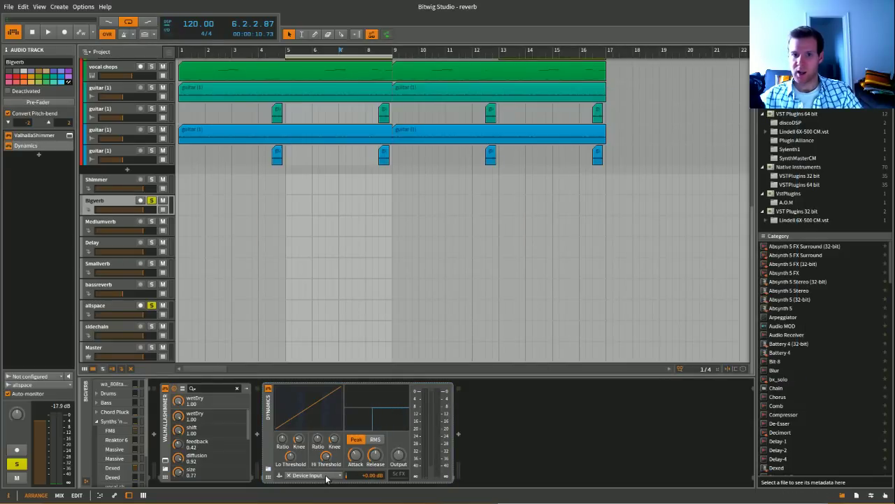
{"action": "left_click", "coordinate": [114, 310]}
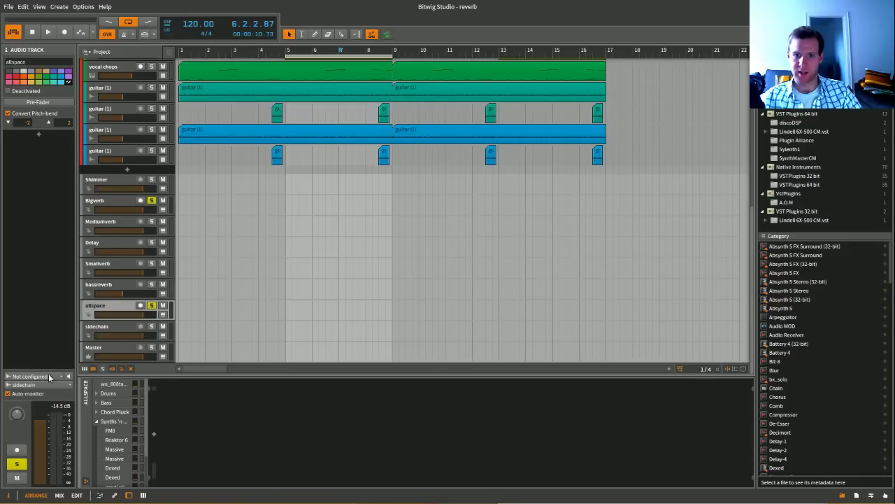
{"action": "left_click", "coordinate": [102, 201]}
Duplicate the wa_808tape_kick_01_clean track and delete all clips on the copy except the one at bar 1.
{"action": "scroll", "coordinate": [240, 177], "scroll_direction": "up", "scroll_amount": 5}
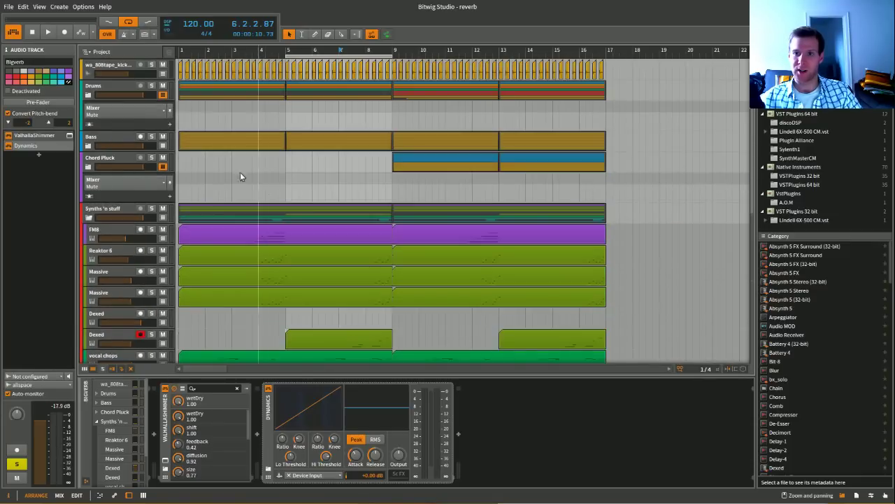
{"action": "left_click", "coordinate": [117, 67]}
{"action": "key", "text": "ctrl+d"}
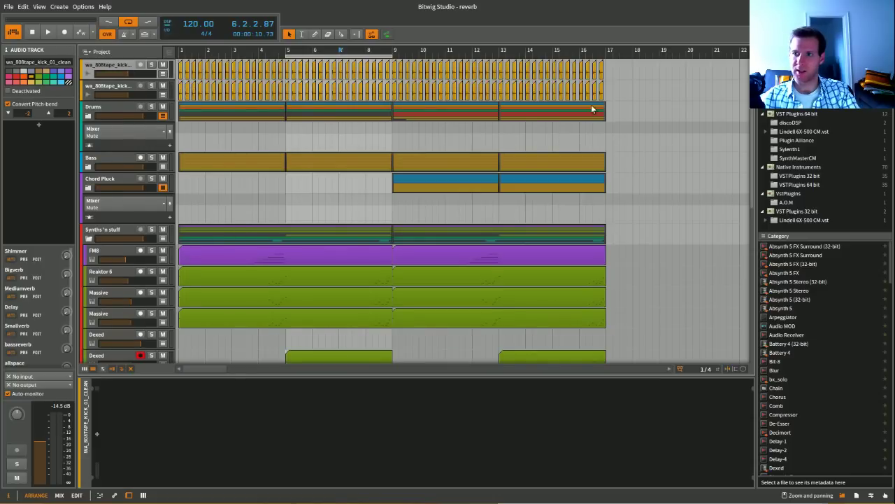
{"action": "left_click_drag", "start_coordinate": [600, 93], "coordinate": [187, 95]}
{"action": "key", "text": "Delete"}
Repeat the remaining kick clip every two beats across bars 1 and 2 of the copied kick track.
{"action": "scroll", "coordinate": [188, 95], "scroll_direction": "up", "scroll_amount": 2}
{"action": "scroll", "coordinate": [194, 90], "scroll_direction": "up", "scroll_amount": 1}
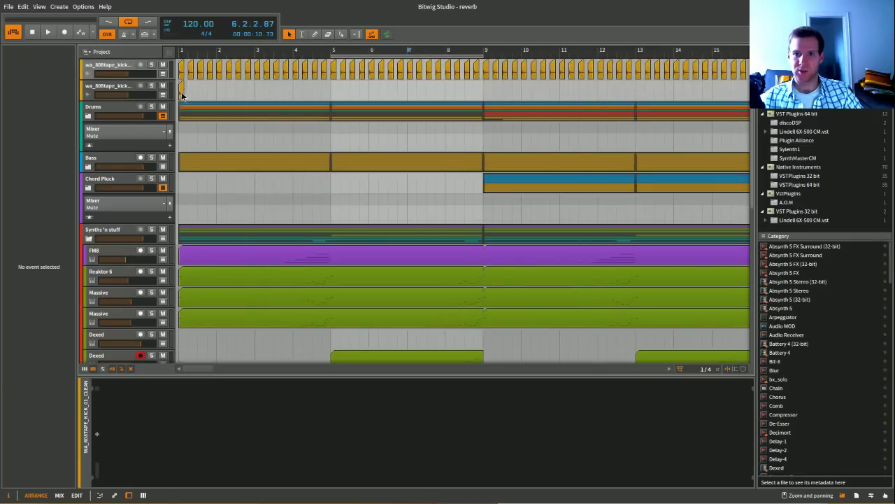
{"action": "left_click", "coordinate": [182, 94]}
{"action": "left_click_drag", "start_coordinate": [182, 95], "coordinate": [232, 96]}
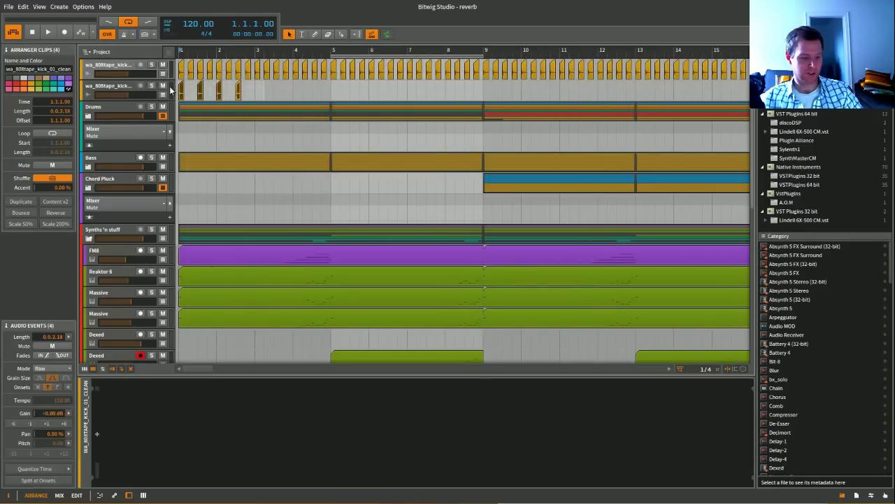
Duplicate the half-bar kick pattern along the copied track, aligning the repeated blocks to start at bars 3, 5 and 9.
{"action": "key", "text": "ctrl+d"}
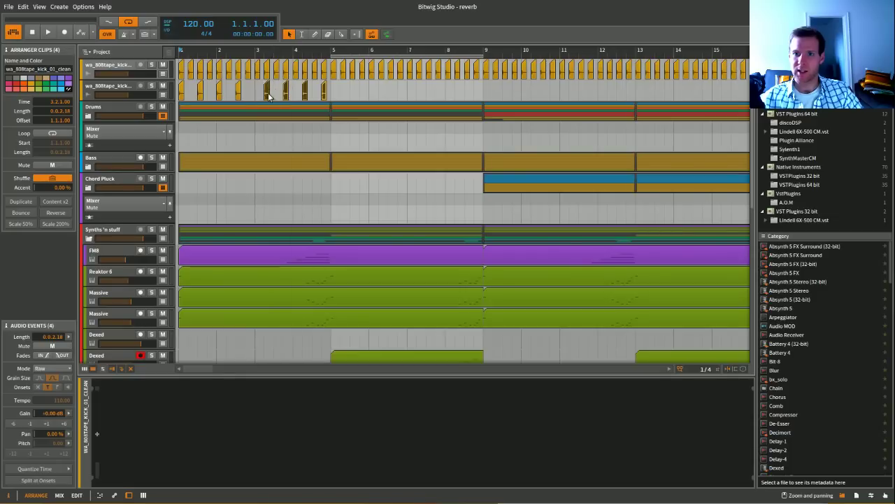
{"action": "left_click_drag", "start_coordinate": [340, 98], "coordinate": [179, 84]}
{"action": "key", "text": "ctrl+d"}
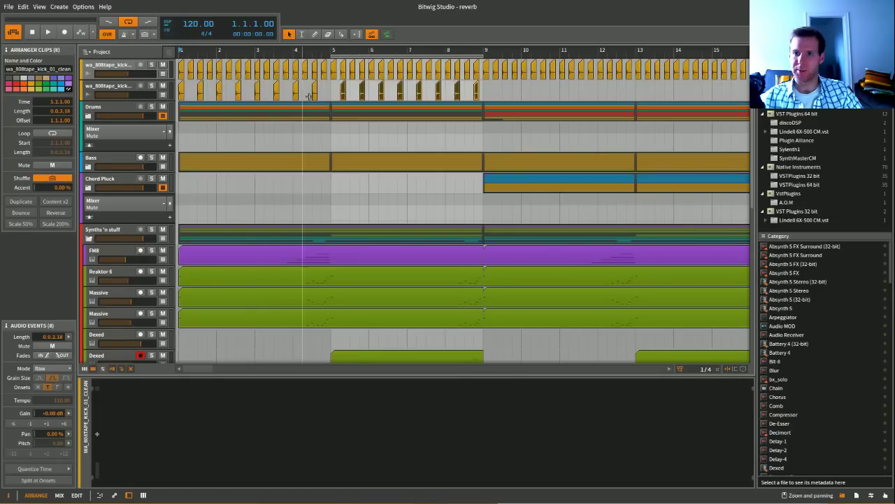
{"action": "left_click_drag", "start_coordinate": [343, 97], "coordinate": [333, 96]}
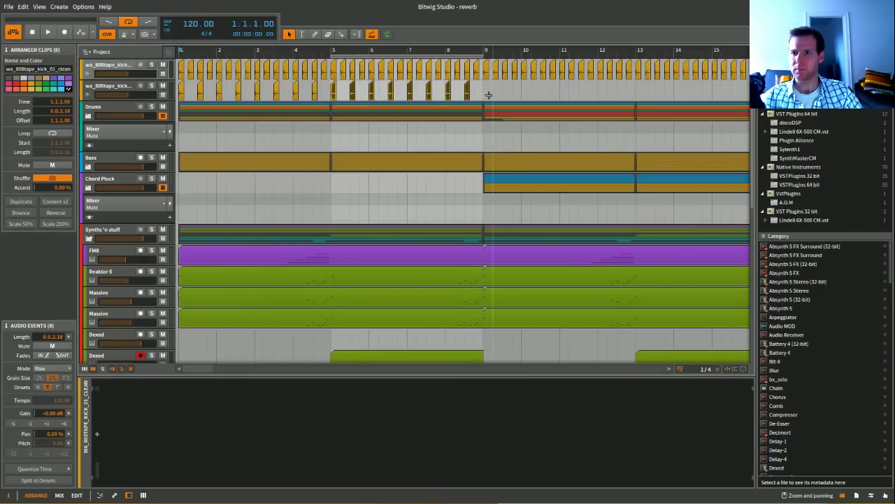
{"action": "left_click_drag", "start_coordinate": [484, 90], "coordinate": [180, 69]}
{"action": "key", "text": "ctrl+d"}
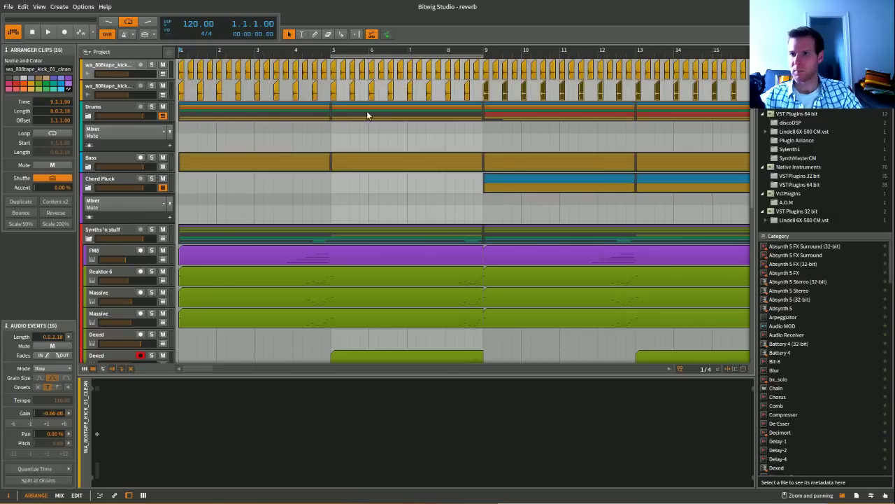
Play the arrangement from bar 5 with Bigverb and allspace still soloed.
{"action": "key", "text": "space"}
{"action": "left_click", "coordinate": [419, 101]}
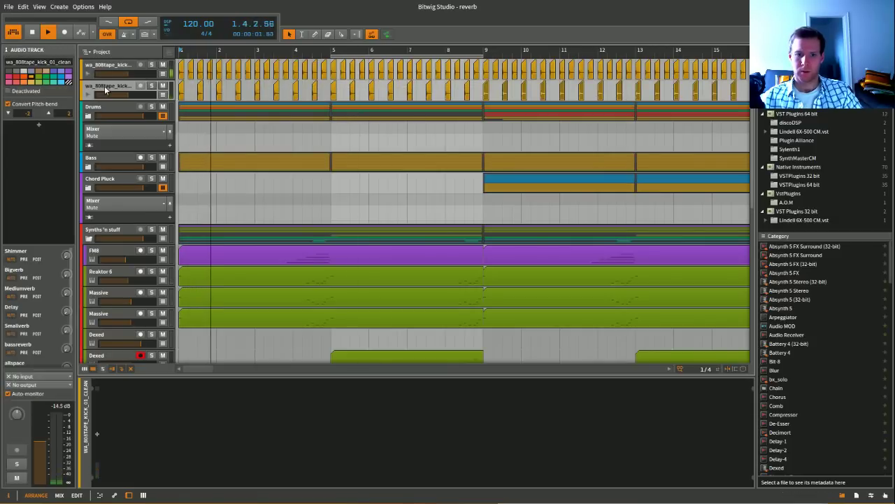
{"action": "scroll", "coordinate": [355, 61], "scroll_direction": "down", "scroll_amount": 5}
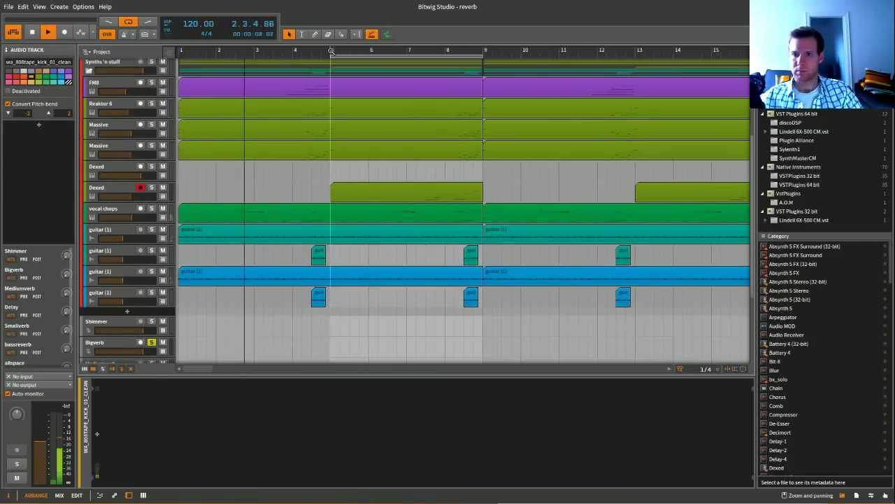
{"action": "left_click", "coordinate": [329, 201]}
{"action": "scroll", "coordinate": [329, 201], "scroll_direction": "down", "scroll_amount": 4}
{"action": "left_click", "coordinate": [114, 306]}
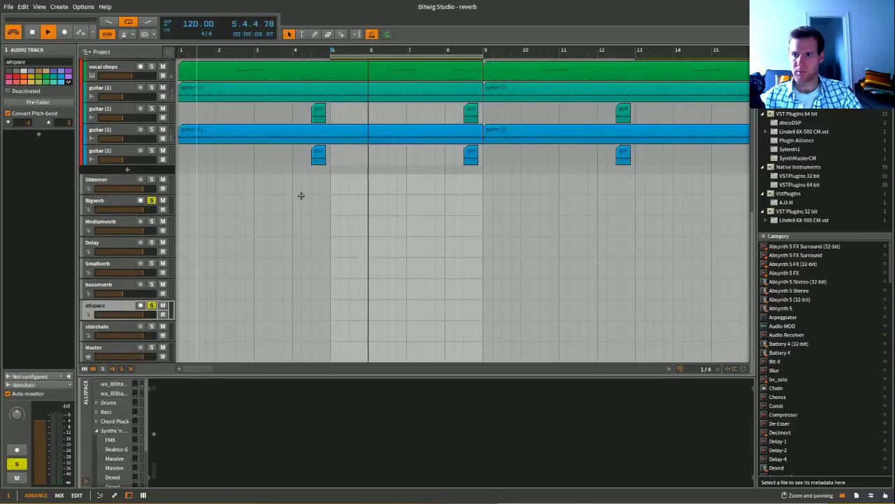
Set Bigverb's Dynamics sidechain input to the copied wa_808tape_kick_01_clean track and adjust its Hi Threshold, high Ratio and Release.
{"action": "left_click", "coordinate": [98, 202]}
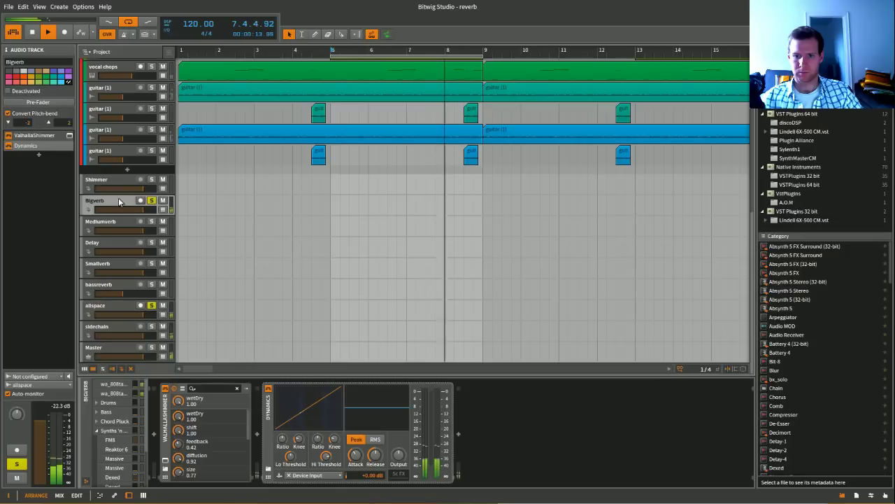
{"action": "left_click", "coordinate": [333, 476]}
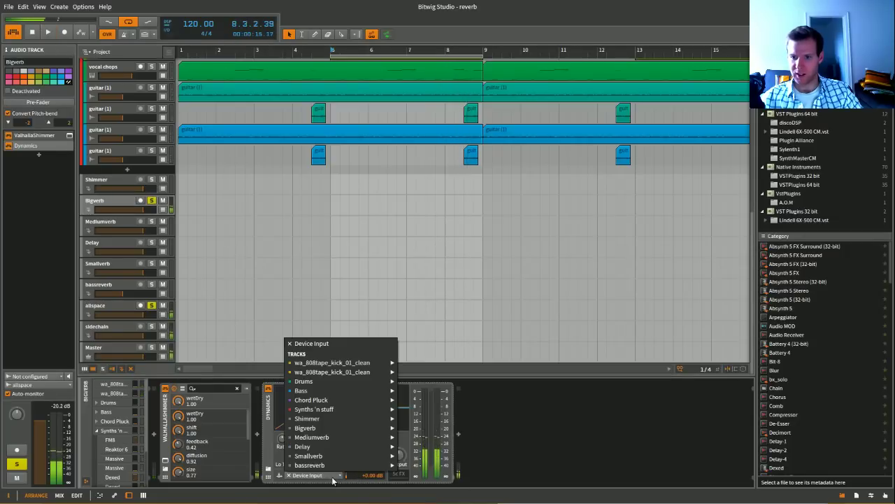
{"action": "left_click", "coordinate": [448, 371]}
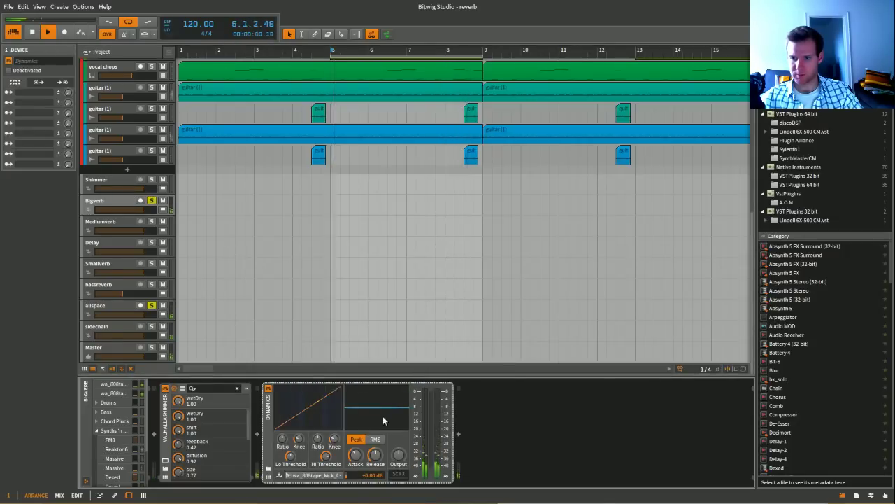
{"action": "left_click_drag", "start_coordinate": [325, 456], "coordinate": [326, 461]}
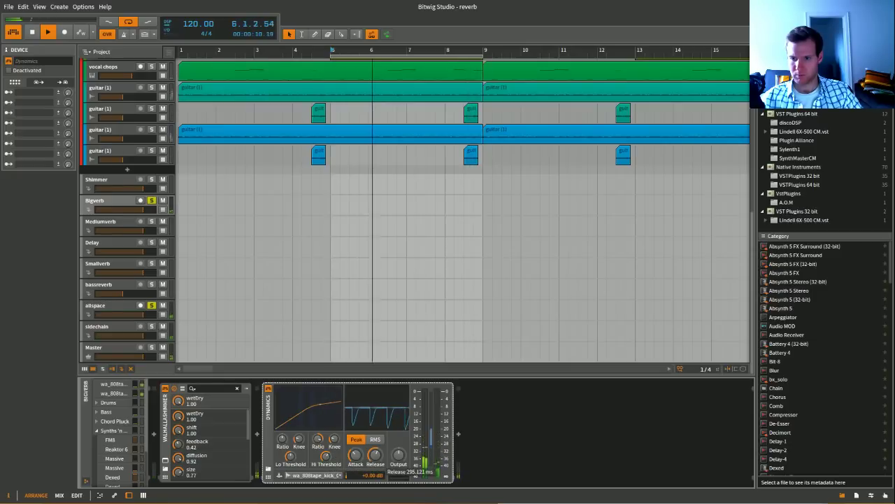
{"action": "left_click_drag", "start_coordinate": [375, 455], "coordinate": [371, 460]}
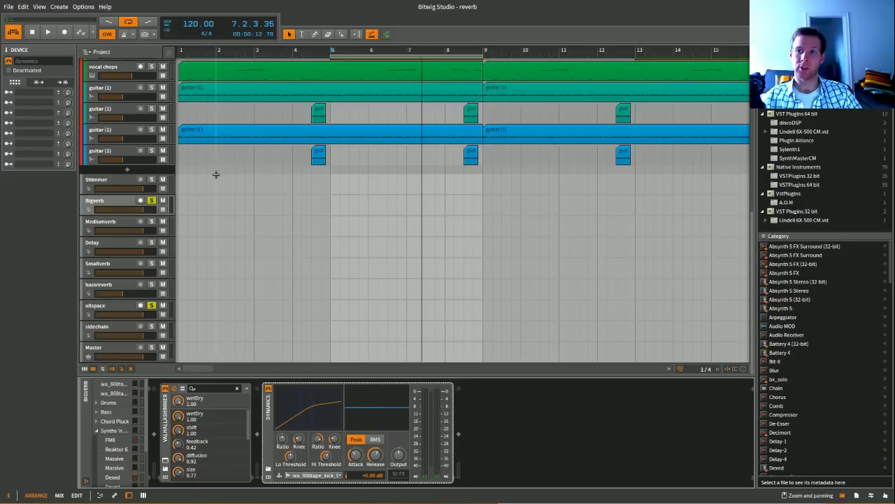
Take the allspace and Bigverb tracks out of solo.
{"action": "left_click", "coordinate": [107, 203]}
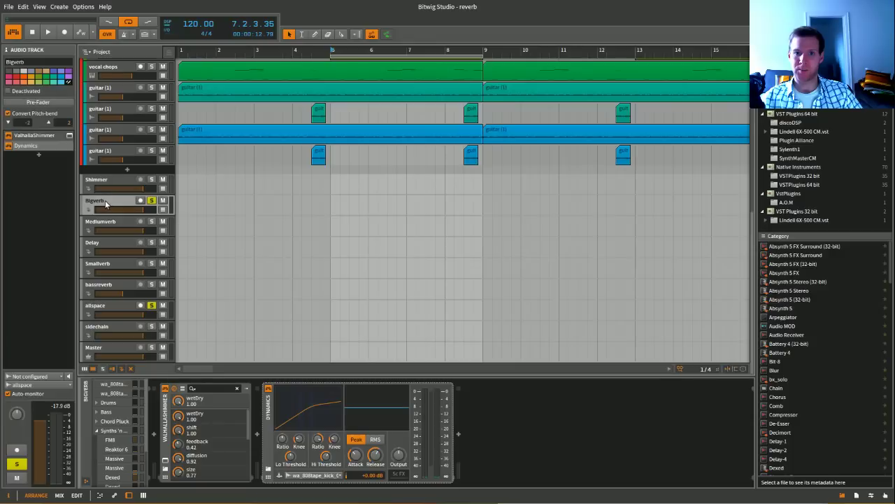
{"action": "left_click", "coordinate": [110, 318]}
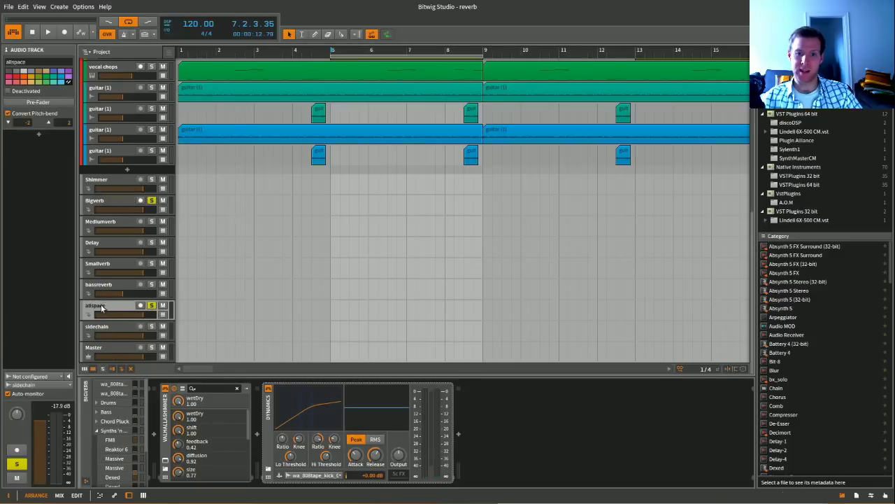
{"action": "left_click", "coordinate": [151, 306]}
{"action": "left_click", "coordinate": [133, 203]}
{"action": "scroll", "coordinate": [367, 185], "scroll_direction": "up", "scroll_amount": 3}
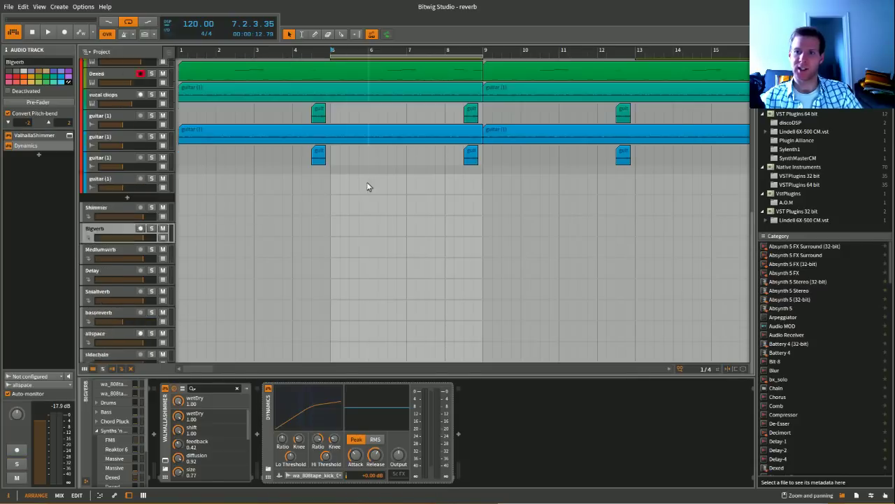
Play the full mix from bar 7 and raise the lower Dexed track's volume slightly.
{"action": "left_click", "coordinate": [410, 51]}
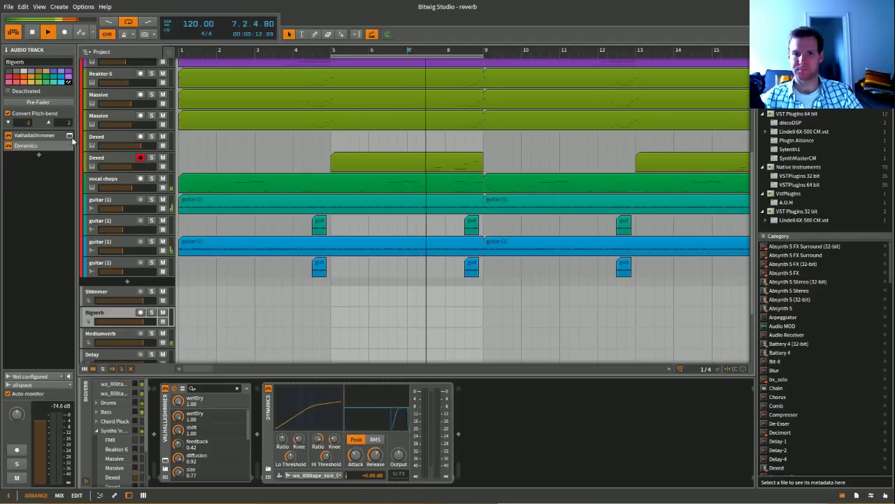
{"action": "left_click", "coordinate": [140, 167]}
{"action": "left_click_drag", "start_coordinate": [140, 166], "coordinate": [135, 173]}
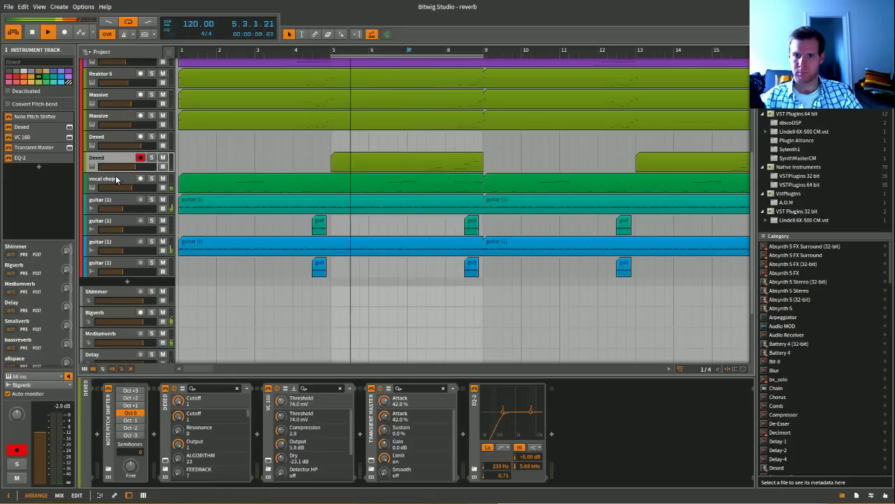
Stop playback and show the volume automation lane of the vocal chops track around bars 5 to 12.
{"action": "left_click", "coordinate": [116, 179]}
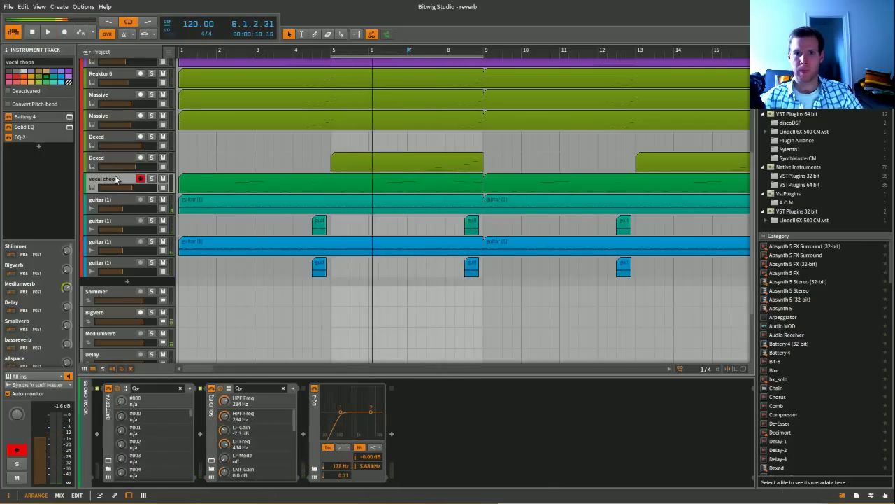
{"action": "left_click", "coordinate": [162, 188]}
{"action": "scroll", "coordinate": [478, 202], "scroll_direction": "up", "scroll_amount": 3}
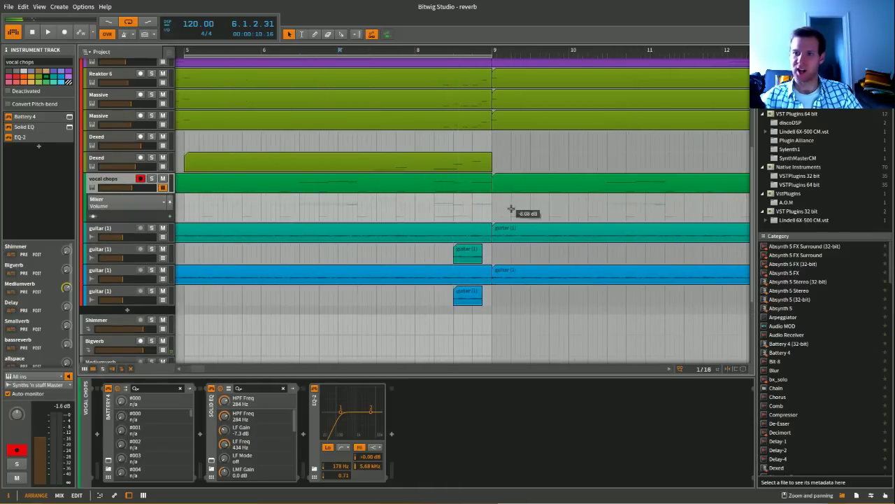
Solo the vocal chops track, loop the half bar from 8.3 to 9.1 and play it from 8.3.
{"action": "scroll", "coordinate": [323, 194], "scroll_direction": "up", "scroll_amount": 3}
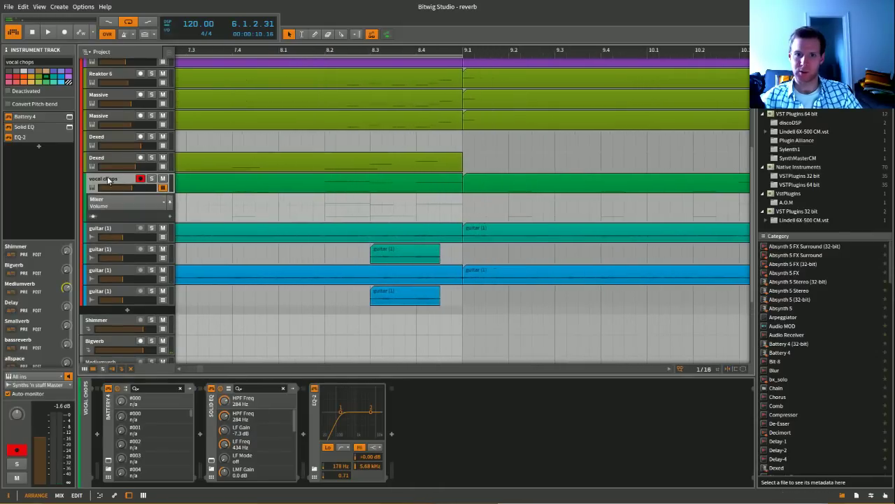
{"action": "left_click", "coordinate": [152, 179]}
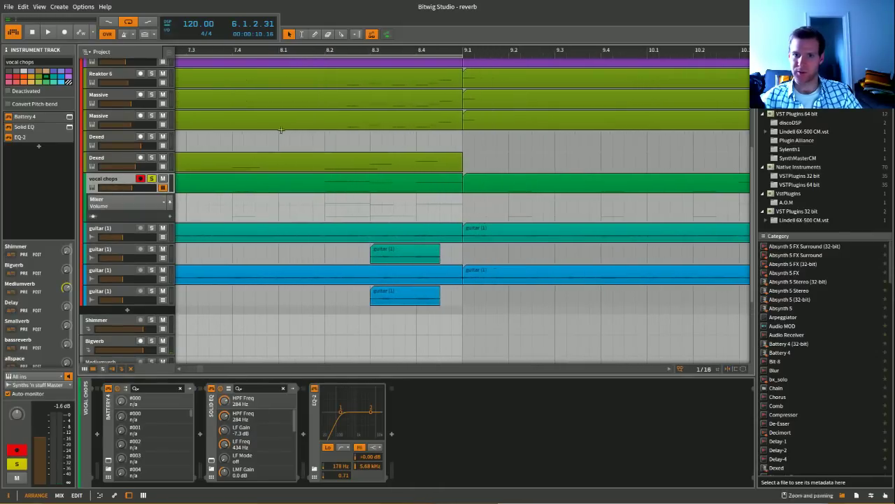
{"action": "left_click", "coordinate": [371, 59]}
{"action": "mouse_move", "coordinate": [343, 60]}
{"action": "left_mouse_down"}
{"action": "mouse_move", "coordinate": [428, 55]}
{"action": "mouse_move", "coordinate": [463, 66]}
{"action": "left_mouse_up"}
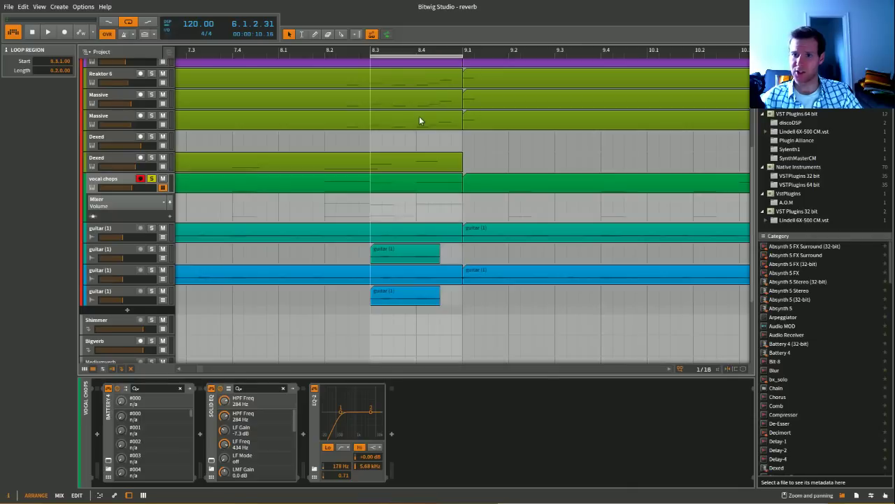
{"action": "left_click", "coordinate": [372, 50]}
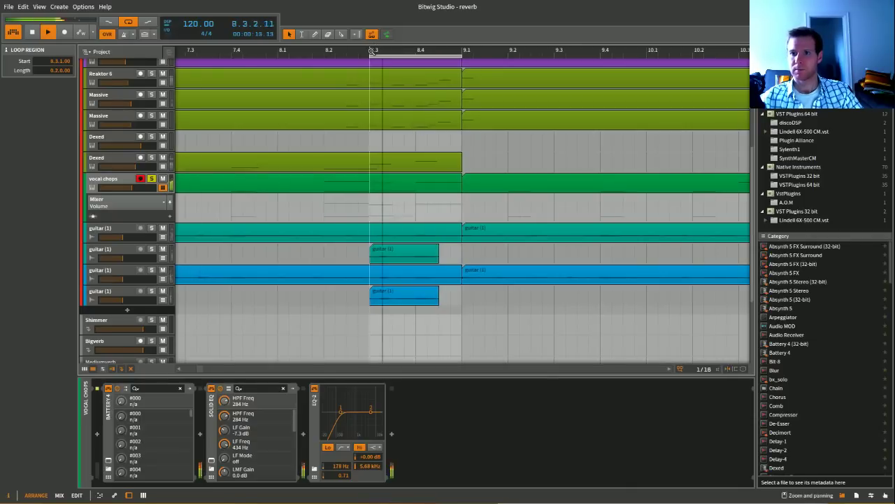
Switch the vocal chops automation lane from Volume to the Bigverb send level.
{"action": "left_click", "coordinate": [119, 206]}
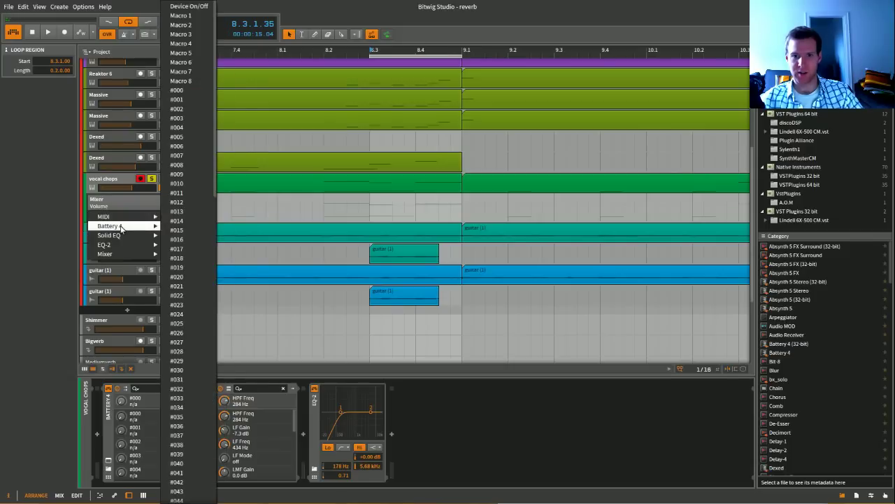
{"action": "mouse_move", "coordinate": [105, 255]}
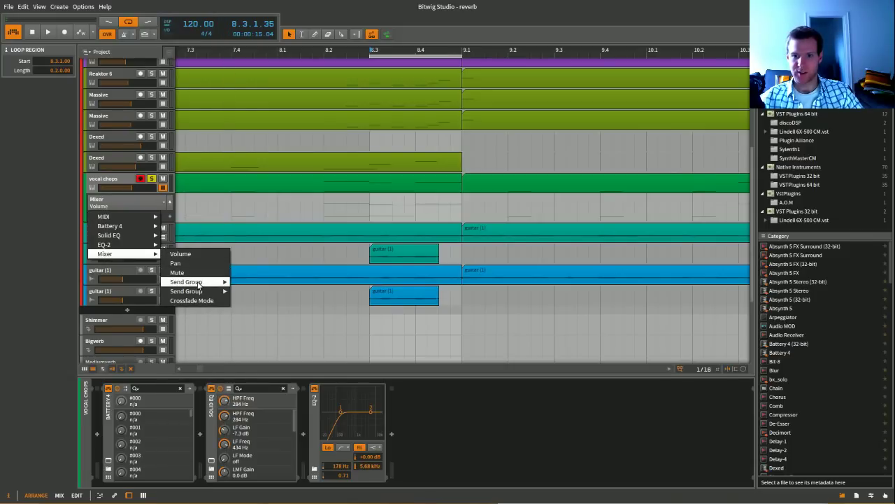
{"action": "mouse_move", "coordinate": [199, 291]}
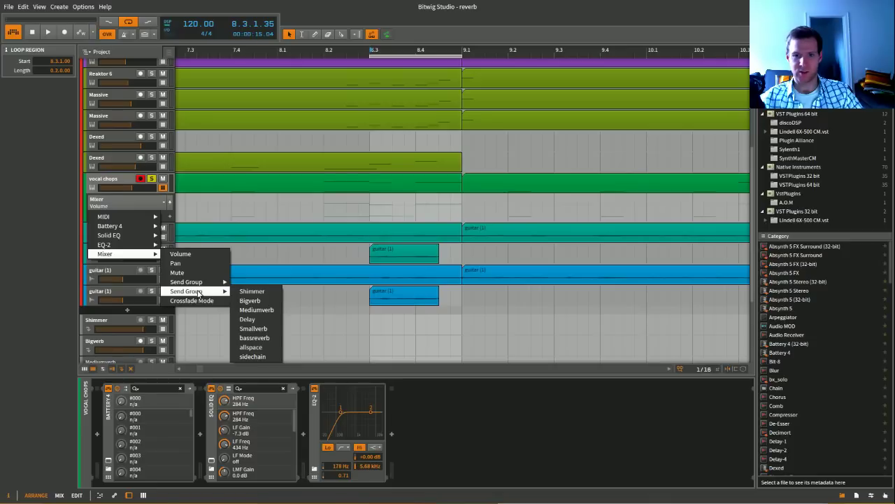
{"action": "left_click", "coordinate": [265, 302]}
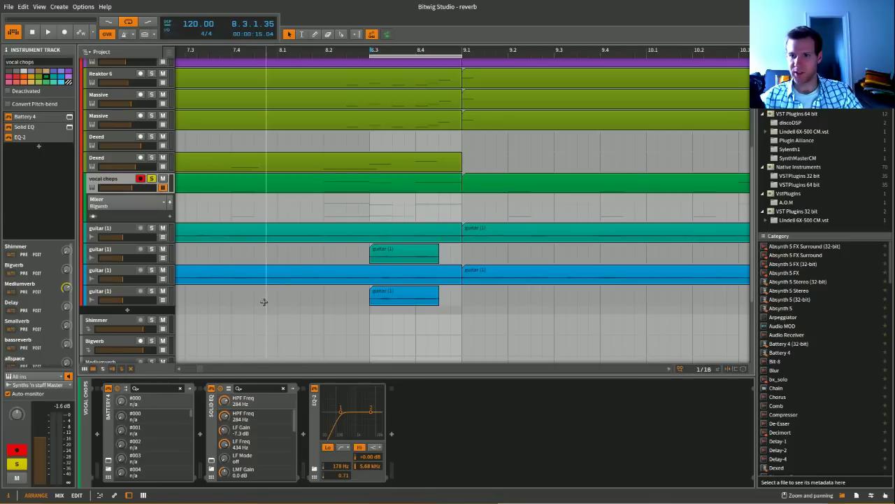
Draw a Bigverb send automation spike rising from 8.4 to +0.00 dB at 8.4.3 and falling by 9.1, and play it.
{"action": "left_click", "coordinate": [427, 217]}
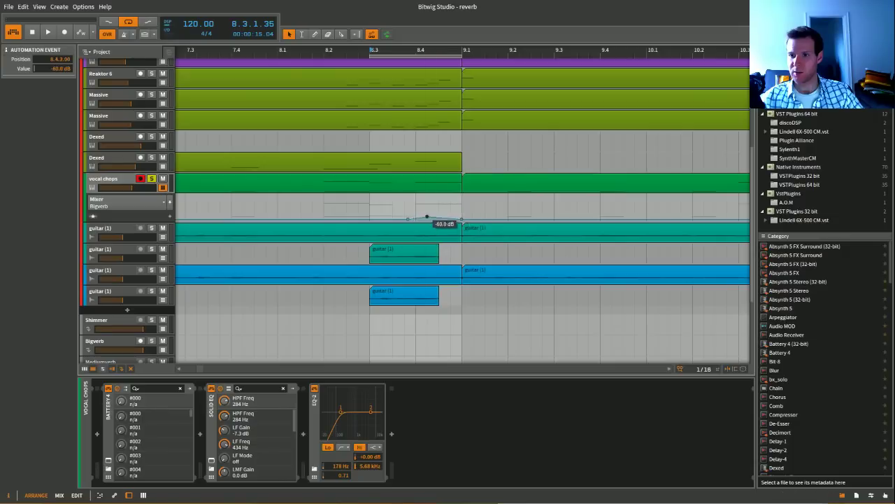
{"action": "left_click_drag", "start_coordinate": [408, 219], "coordinate": [416, 219]}
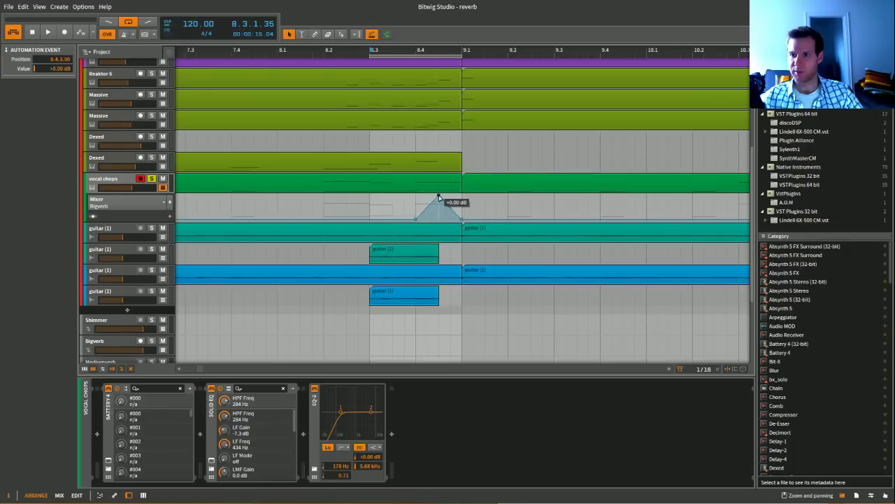
{"action": "key", "text": "space"}
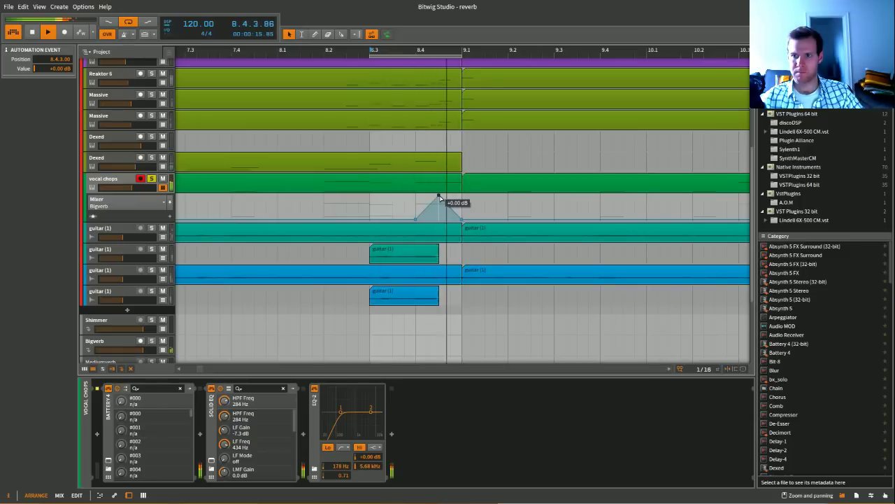
Hide the vocal chops automation lane and switch the solo from vocal chops to Bigverb.
{"action": "left_click", "coordinate": [162, 187]}
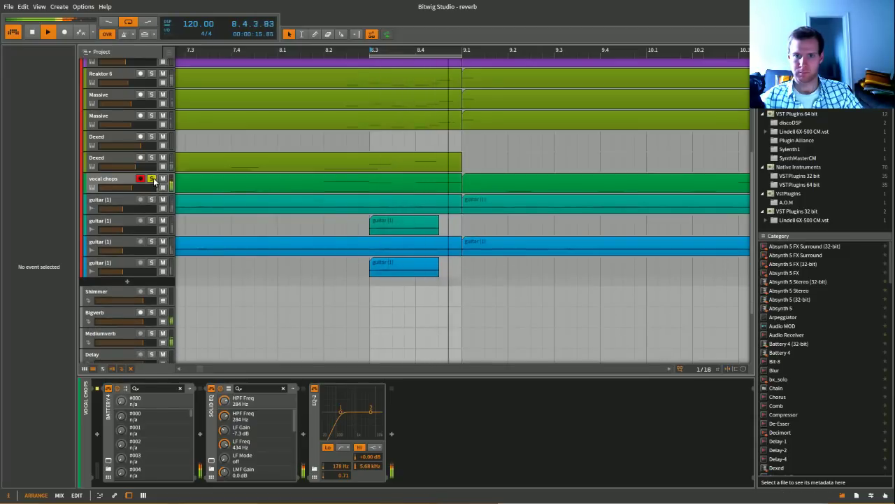
{"action": "scroll", "coordinate": [154, 182], "scroll_direction": "down", "scroll_amount": 3}
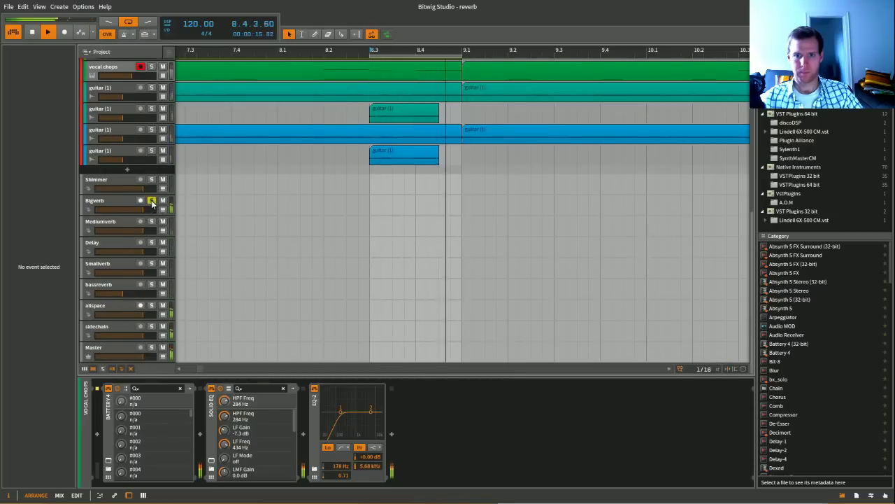
{"action": "scroll", "coordinate": [170, 126], "scroll_direction": "up", "scroll_amount": 1}
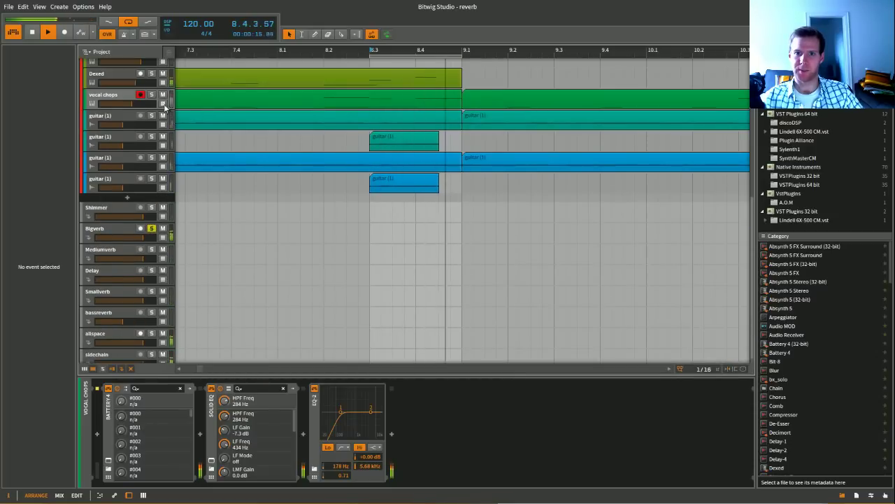
Try moving the peak of the Bigverb send automation to 8.4.1, and return it to 8.4.3.
{"action": "left_click", "coordinate": [164, 104]}
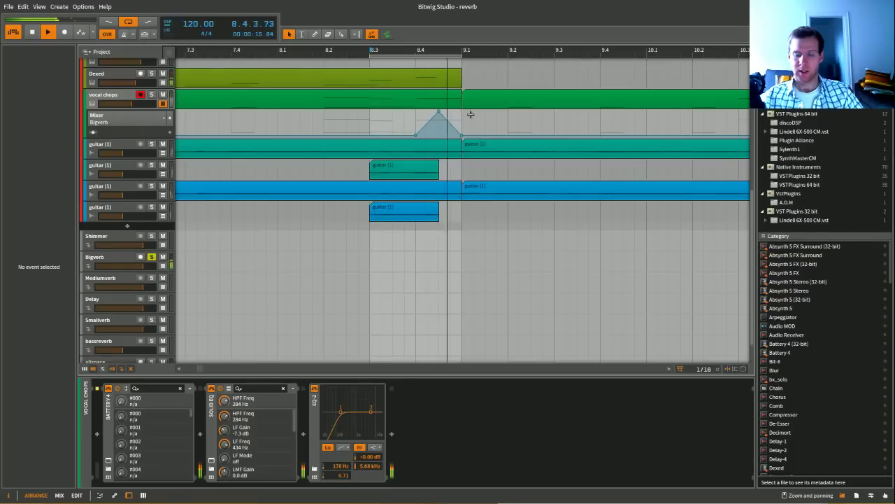
{"action": "left_click_drag", "start_coordinate": [439, 112], "coordinate": [414, 112]}
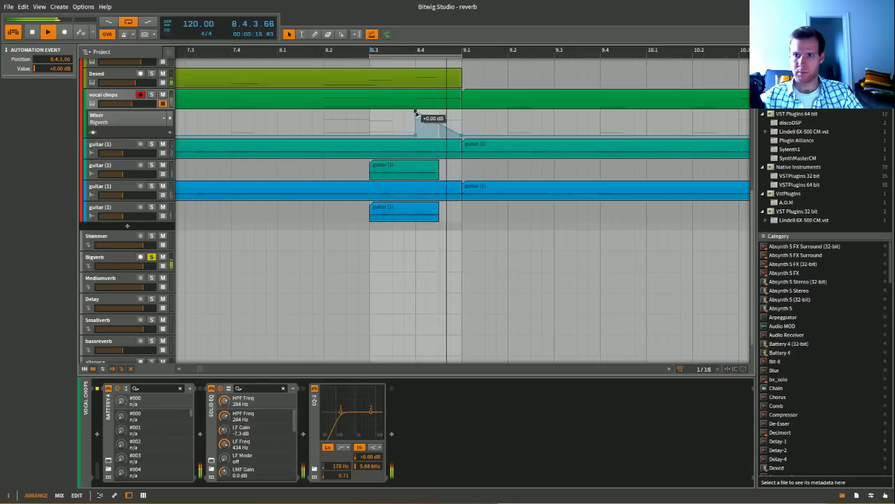
{"action": "left_click_drag", "start_coordinate": [415, 112], "coordinate": [439, 112]}
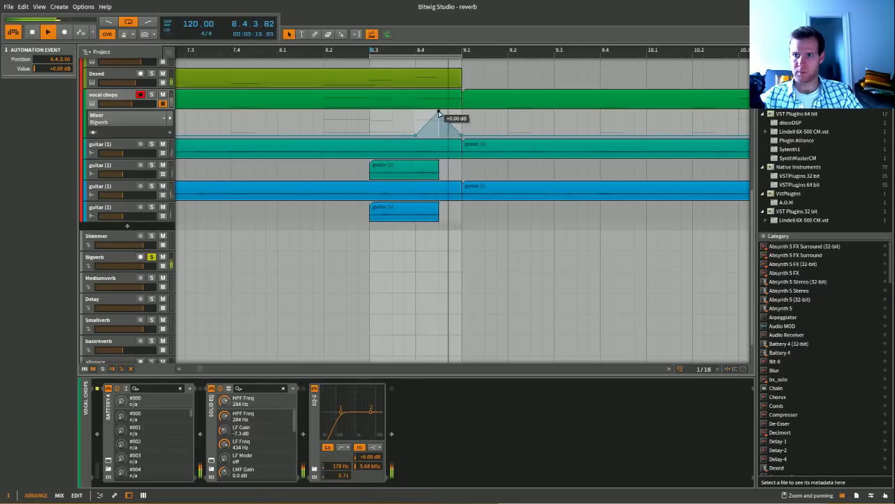
Take Bigverb out of solo and extend the loop to the four bars starting at bar 5.
{"action": "left_click", "coordinate": [151, 257]}
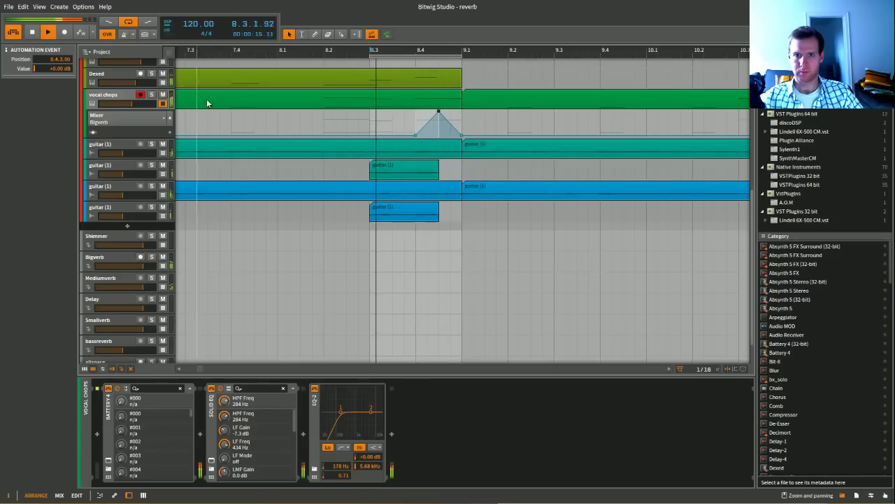
{"action": "scroll", "coordinate": [445, 62], "scroll_direction": "down", "scroll_amount": 3}
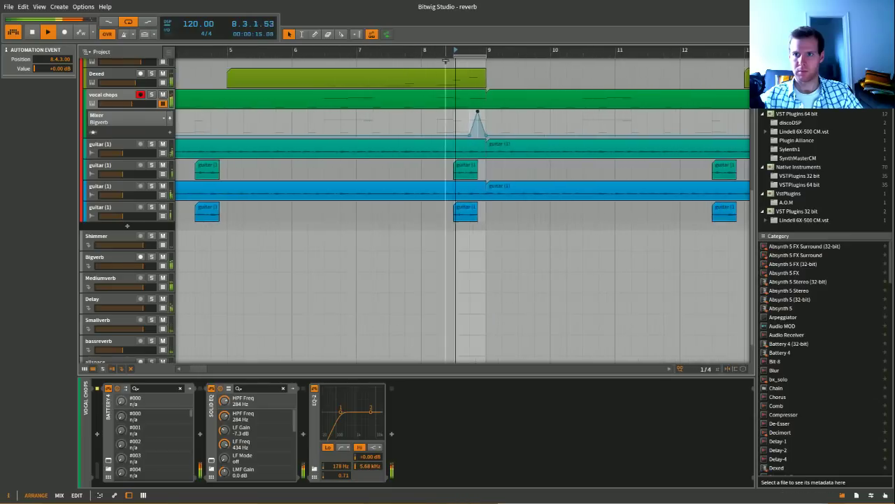
{"action": "left_click_drag", "start_coordinate": [446, 62], "coordinate": [228, 55]}
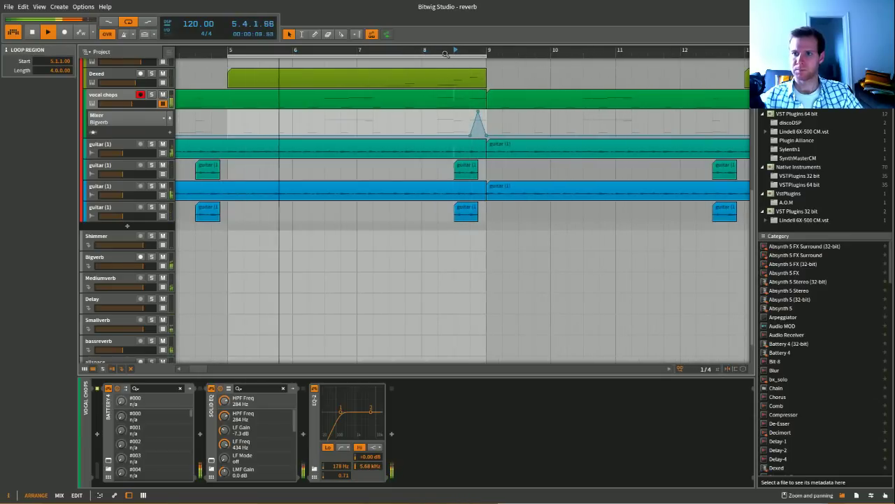
Hide the vocal chops automation lane and audition the loop from bar 8, soloing Bigverb for part of it.
{"action": "left_click", "coordinate": [168, 102]}
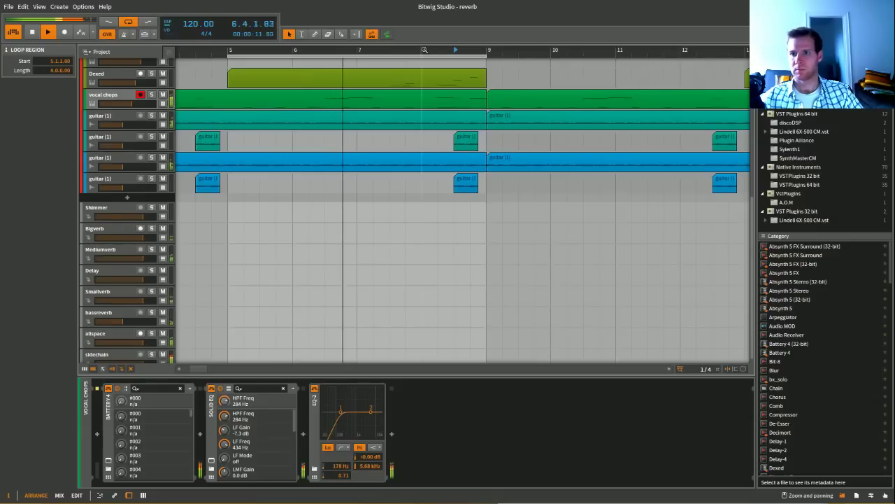
{"action": "left_click", "coordinate": [425, 50]}
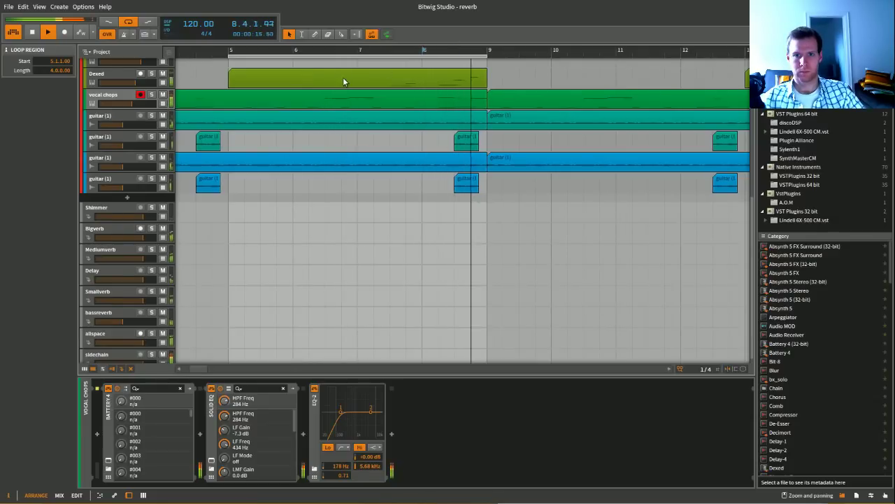
{"action": "left_click", "coordinate": [130, 229]}
{"action": "left_click", "coordinate": [151, 229]}
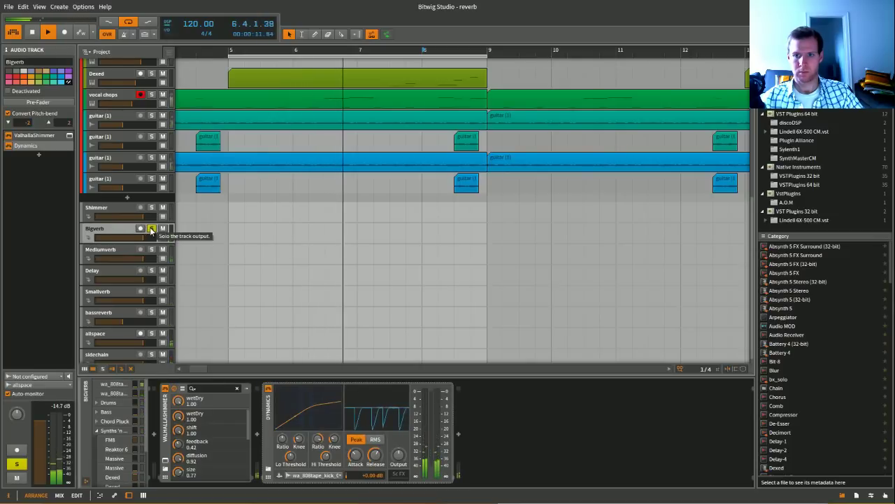
{"action": "left_click", "coordinate": [152, 228]}
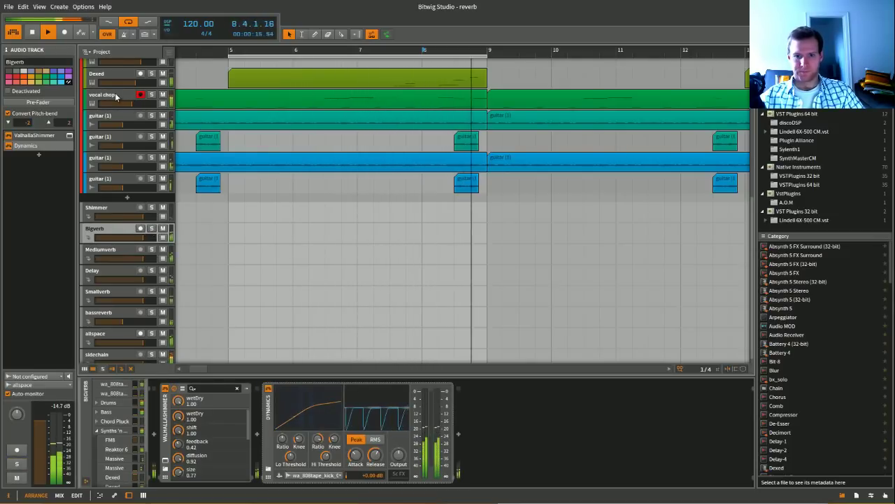
{"action": "key", "text": "space"}
Select the upper Dexed track to arm it and audition its sound with the Shimmer and Bigverb sends.
{"action": "scroll", "coordinate": [290, 138], "scroll_direction": "up", "scroll_amount": 5}
{"action": "scroll", "coordinate": [162, 220], "scroll_direction": "down", "scroll_amount": 1}
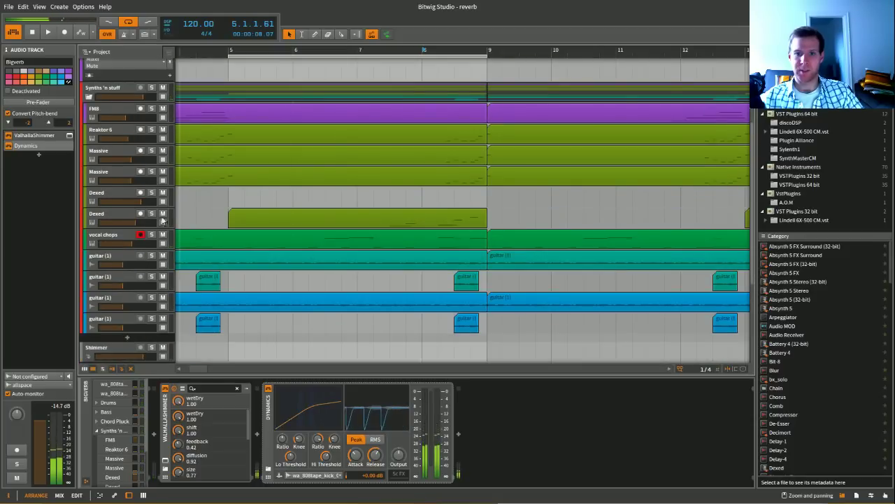
{"action": "left_click", "coordinate": [105, 195]}
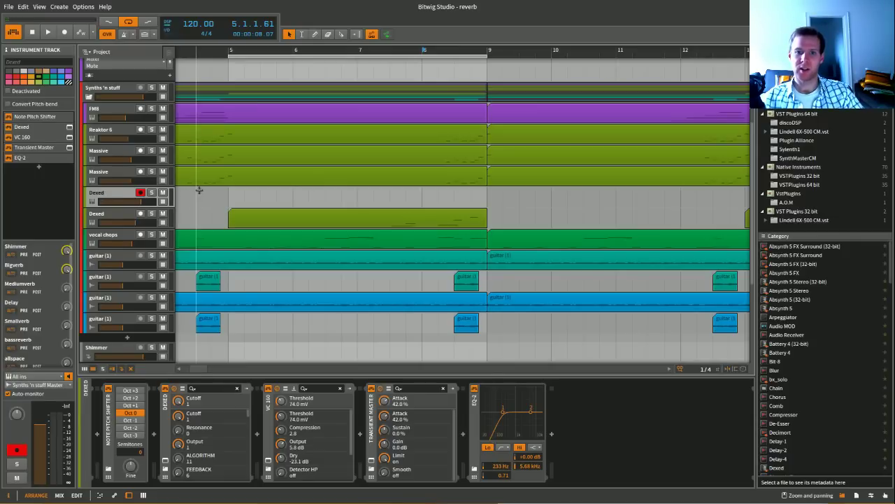
{"action": "scroll", "coordinate": [199, 189], "scroll_direction": "down", "scroll_amount": 5}
{"action": "scroll", "coordinate": [198, 189], "scroll_direction": "up", "scroll_amount": 3}
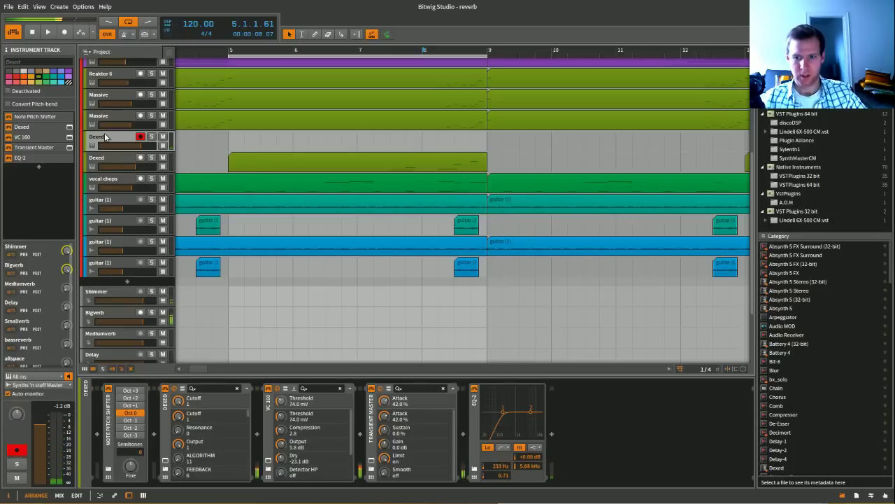
{"action": "key", "text": "space"}
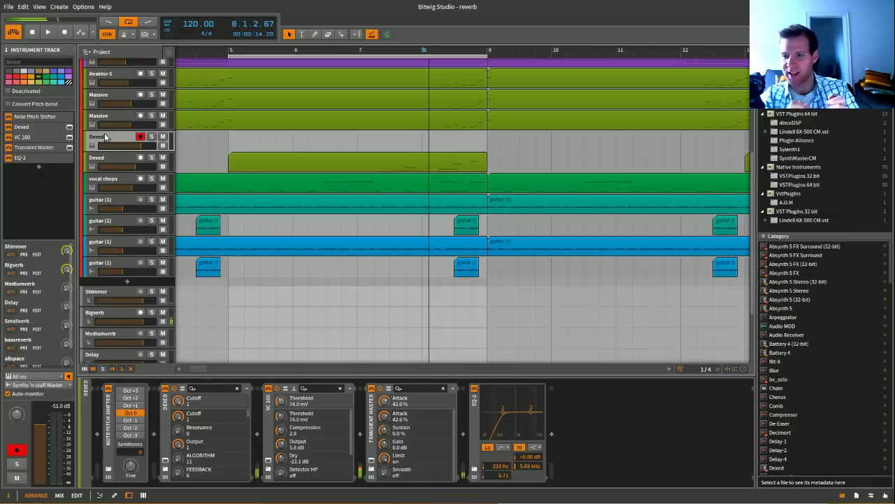
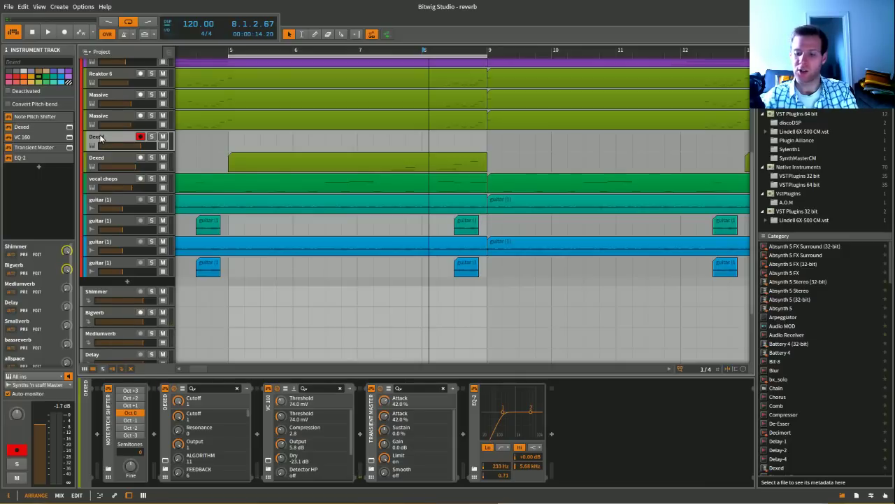
Record a new note clip on the upper Dexed track over the looped bars 5 to 8.
{"action": "left_click_drag", "start_coordinate": [231, 49], "coordinate": [207, 31]}
{"action": "key", "text": "space"}
{"action": "key", "text": "space"}
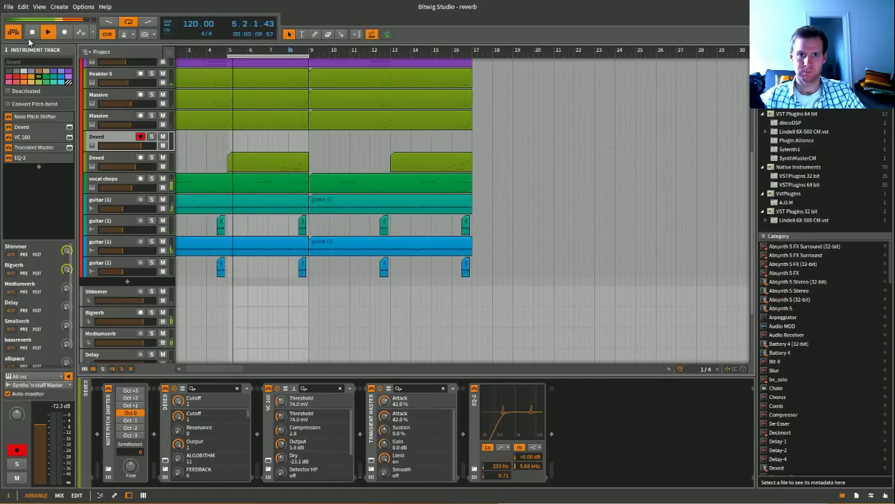
{"action": "left_click", "coordinate": [67, 32]}
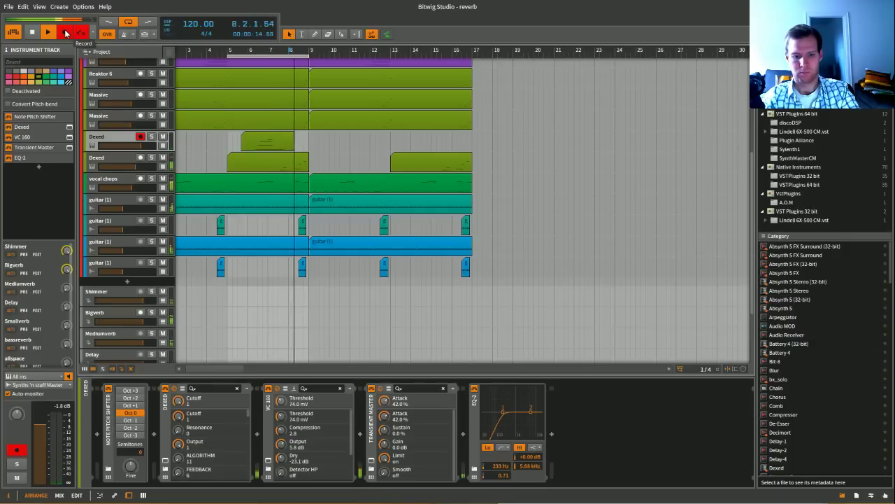
{"action": "key", "text": "space"}
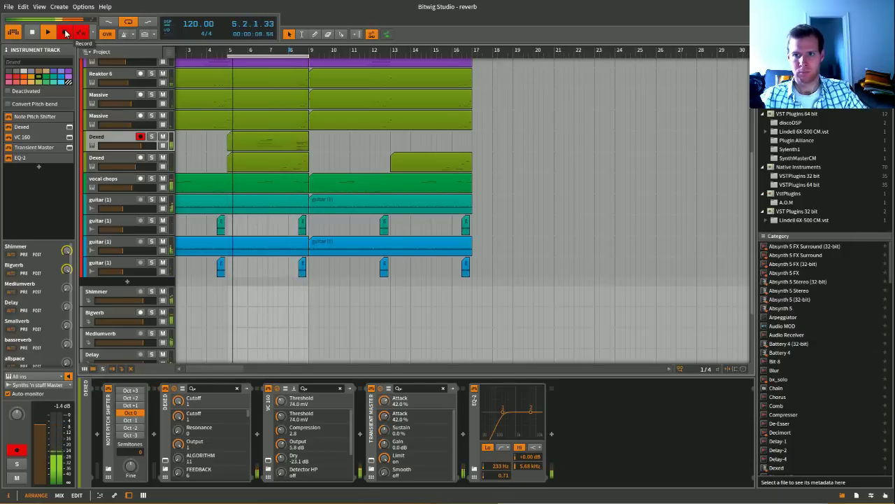
Open the newly recorded Dexed clip in an enlarged note editor and bring its end into view.
{"action": "double_click", "coordinate": [288, 147]}
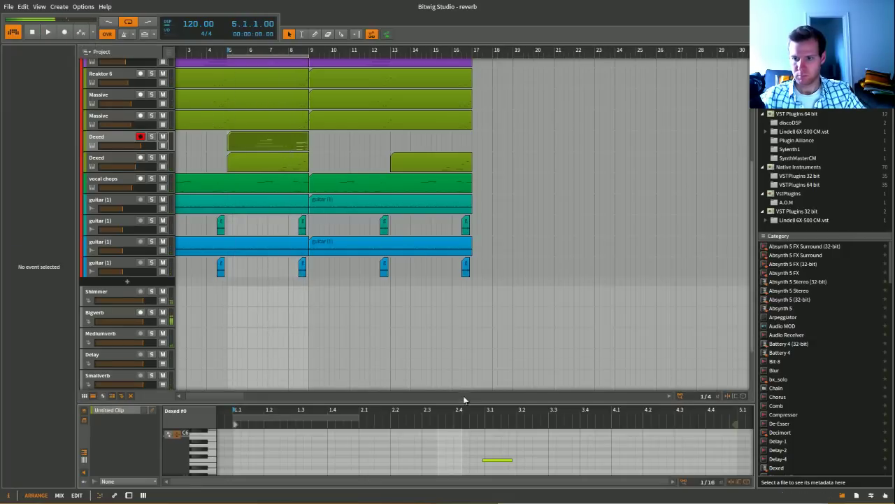
{"action": "left_click_drag", "start_coordinate": [463, 399], "coordinate": [462, 182]}
{"action": "scroll", "coordinate": [586, 369], "scroll_direction": "right", "scroll_amount": 3}
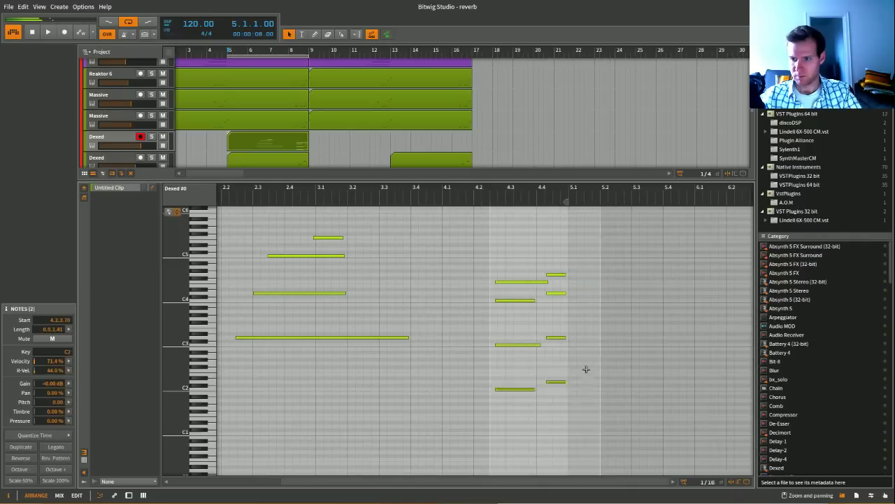
Delete the two lowest notes around C2 and quantize all remaining notes in the Dexed clip.
{"action": "left_click", "coordinate": [586, 368]}
{"action": "key", "text": "ctrl+a"}
{"action": "key", "text": "q"}
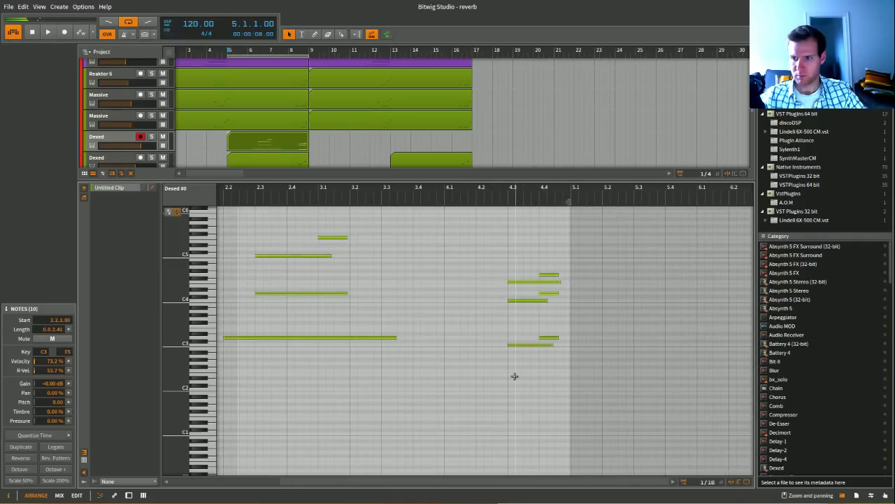
Select the three notes of the last chord in the Dexed clip and shift them to start at 4.4.3.
{"action": "left_click", "coordinate": [574, 333]}
{"action": "left_click_drag", "start_coordinate": [574, 334], "coordinate": [555, 341]}
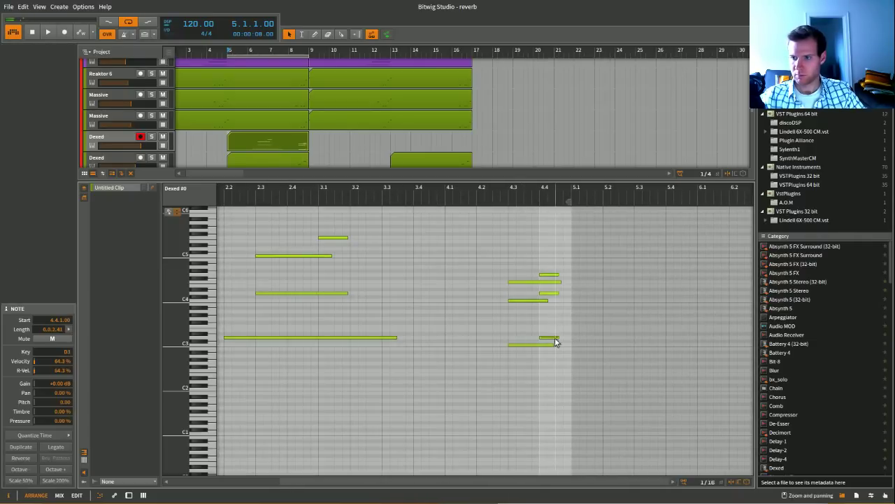
{"action": "left_click", "coordinate": [552, 277], "text": "shift"}
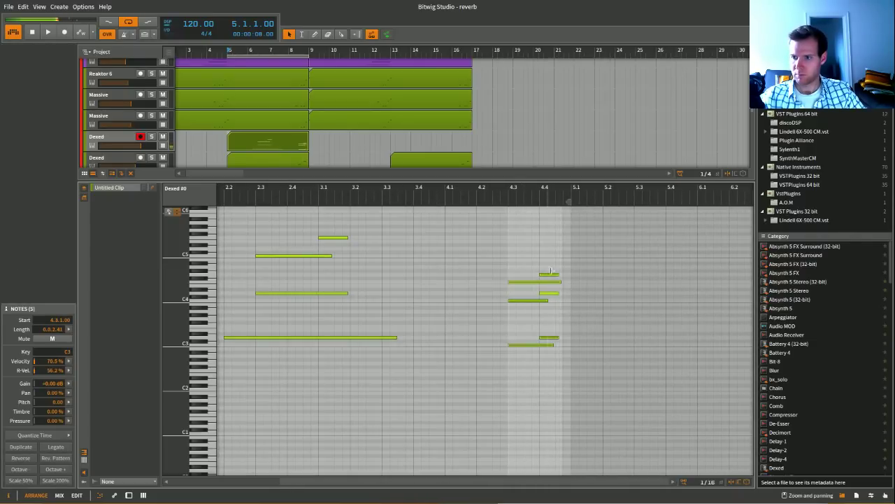
{"action": "left_click", "coordinate": [551, 273]}
{"action": "left_click", "coordinate": [552, 294]}
{"action": "left_click", "coordinate": [557, 340], "text": "shift"}
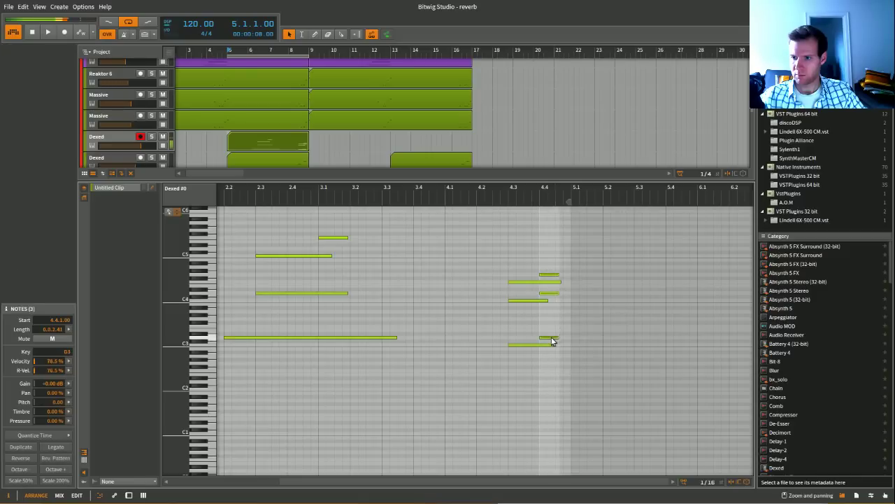
{"action": "left_click_drag", "start_coordinate": [552, 341], "coordinate": [570, 338]}
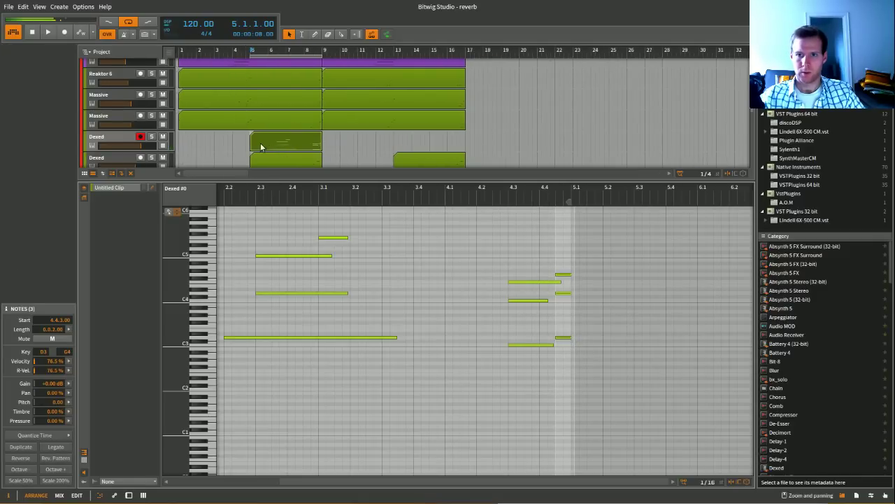
Move the upper Dexed clip to the start of bar 1 and play it back with the reverb sends.
{"action": "left_click_drag", "start_coordinate": [260, 147], "coordinate": [190, 144]}
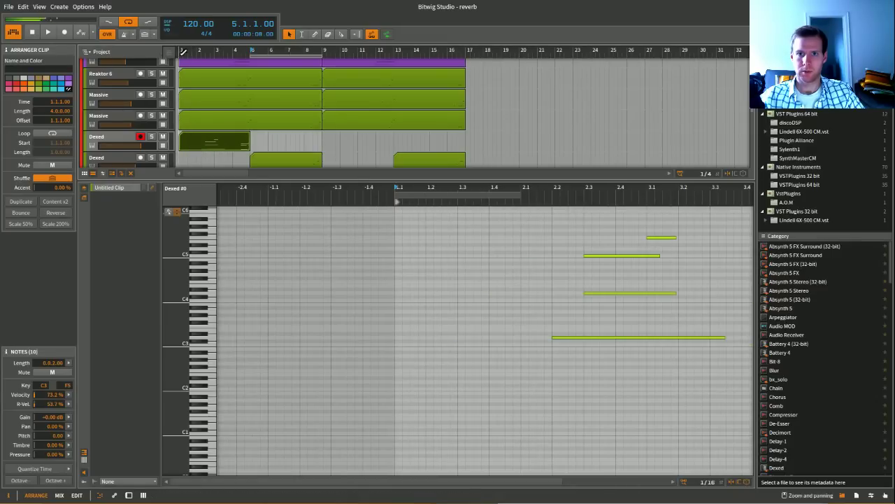
{"action": "key", "text": "space"}
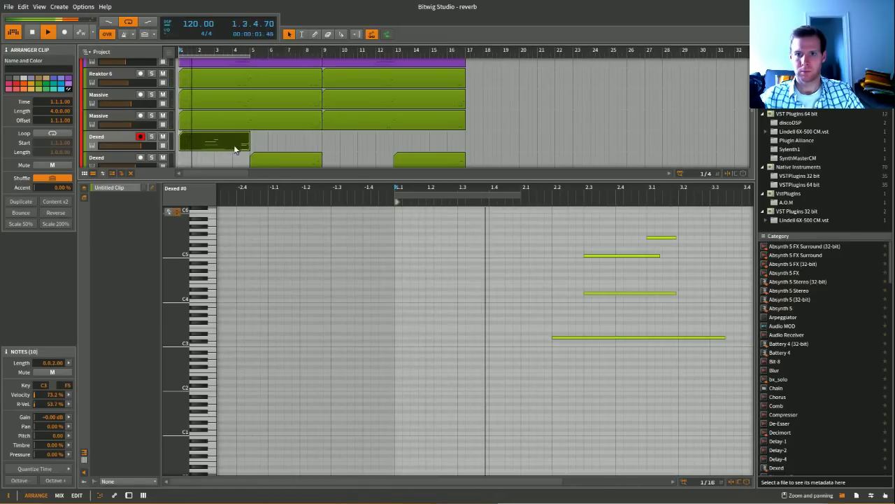
{"action": "left_click", "coordinate": [112, 140]}
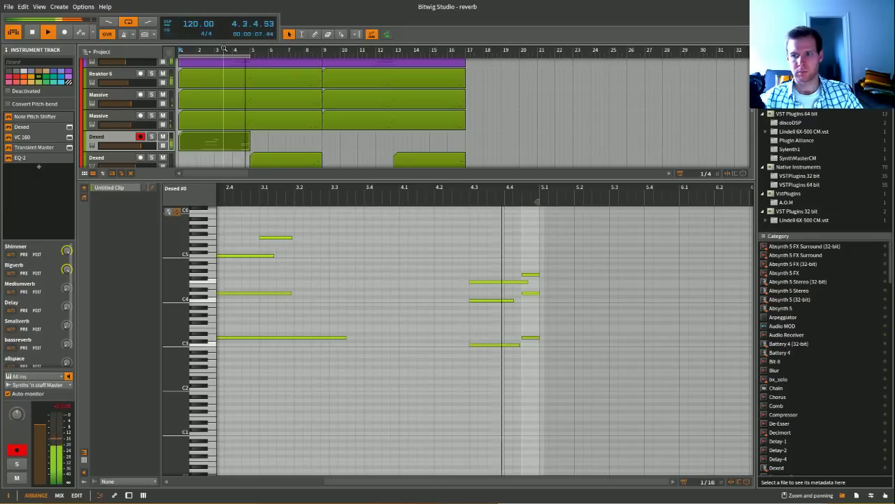
{"action": "key", "text": "space"}
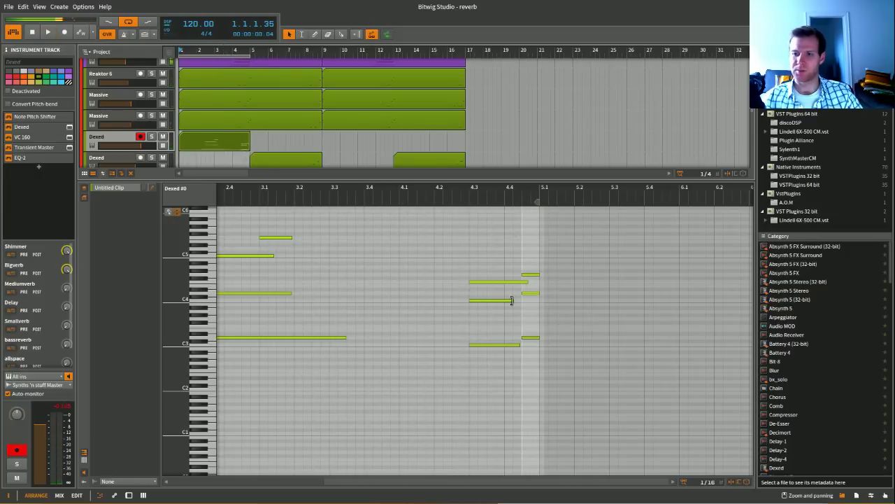
Insert an EQ-2 after the Dynamics device in the Bigverb track's device chain.
{"action": "left_click_drag", "start_coordinate": [312, 180], "coordinate": [317, 206]}
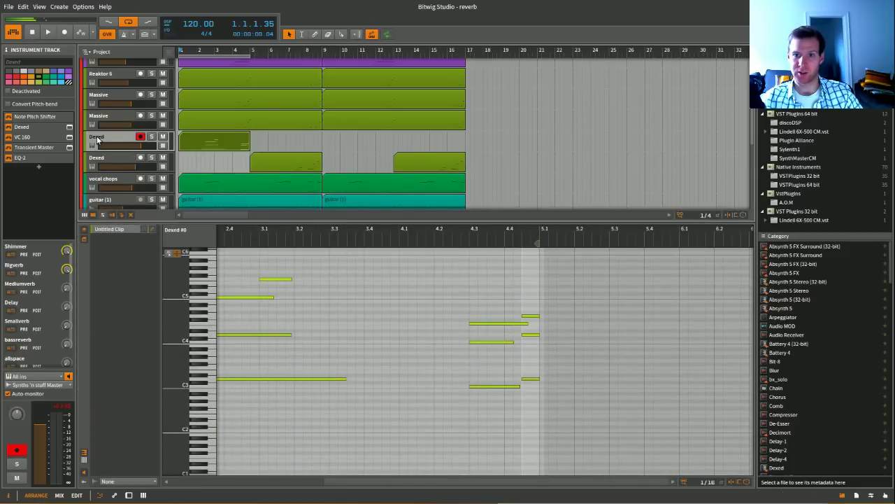
{"action": "scroll", "coordinate": [98, 140], "scroll_direction": "down", "scroll_amount": 10}
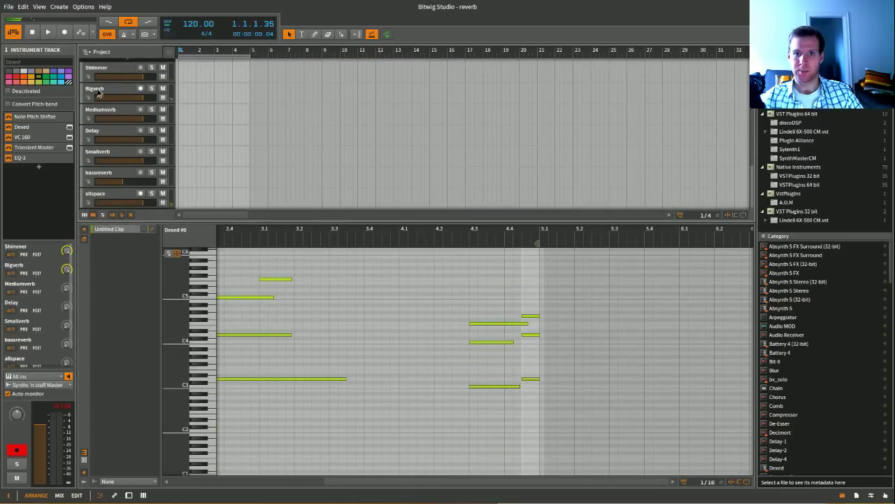
{"action": "left_click", "coordinate": [98, 93]}
{"action": "key", "text": "d"}
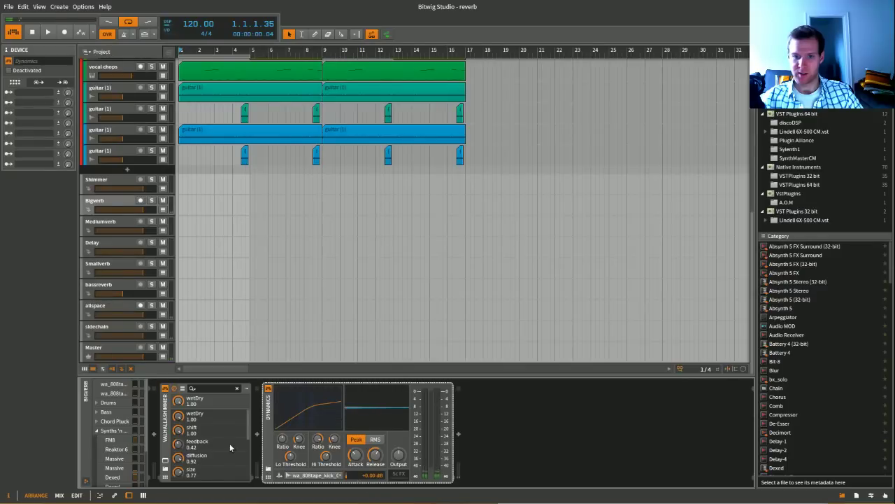
{"action": "left_click", "coordinate": [459, 436]}
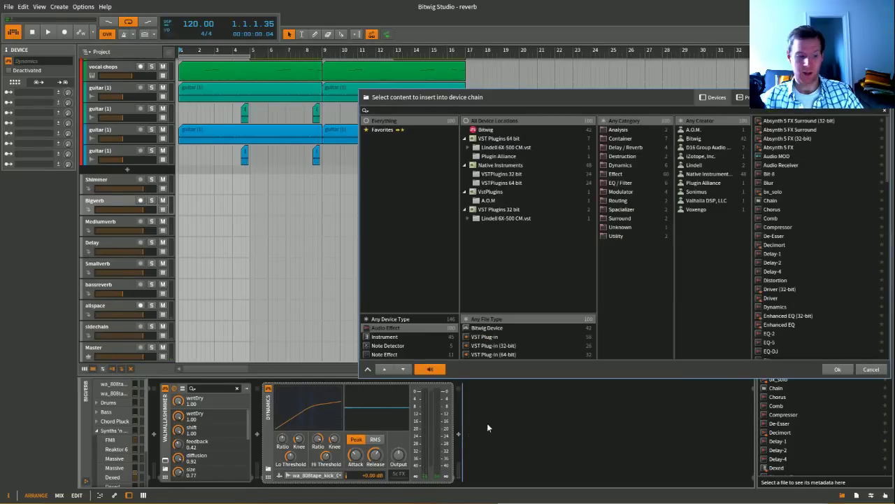
{"action": "type", "text": "eq"}
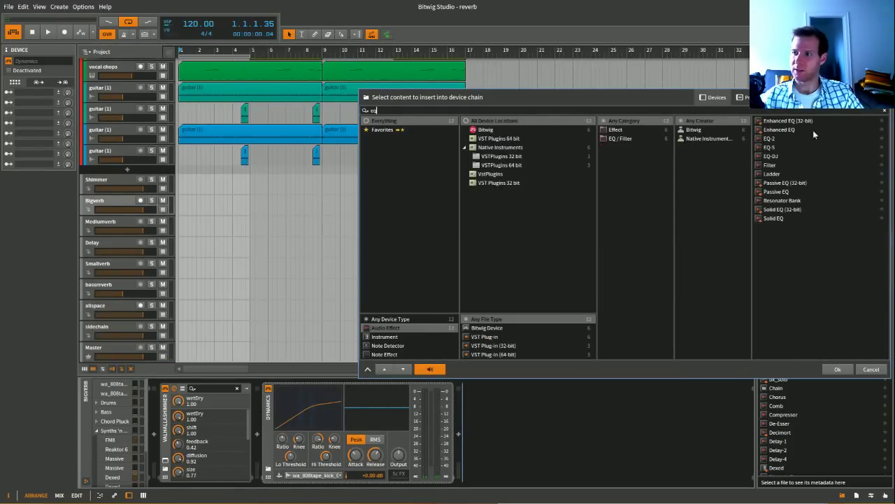
{"action": "double_click", "coordinate": [811, 137]}
Raise the low-cut frequency of Bigverb's EQ-2 to 439 Hz while listening to playback.
{"action": "left_click", "coordinate": [498, 446]}
{"action": "left_click", "coordinate": [504, 465]}
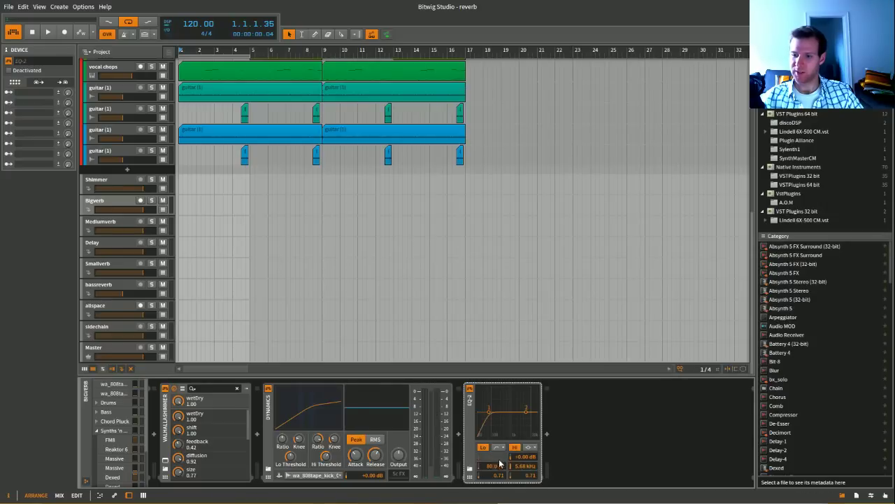
{"action": "key", "text": "space"}
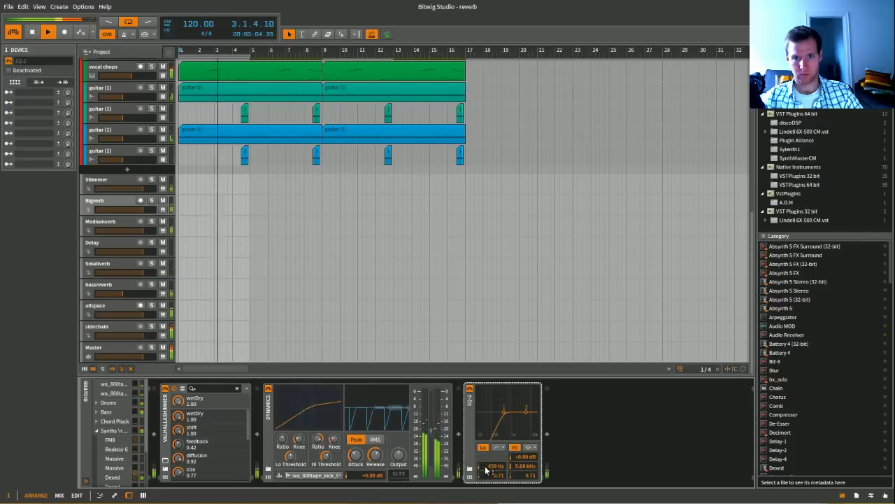
Review the upper Dexed track in playback and move its clip to start at bar 9.
{"action": "scroll", "coordinate": [221, 205], "scroll_direction": "up", "scroll_amount": 5}
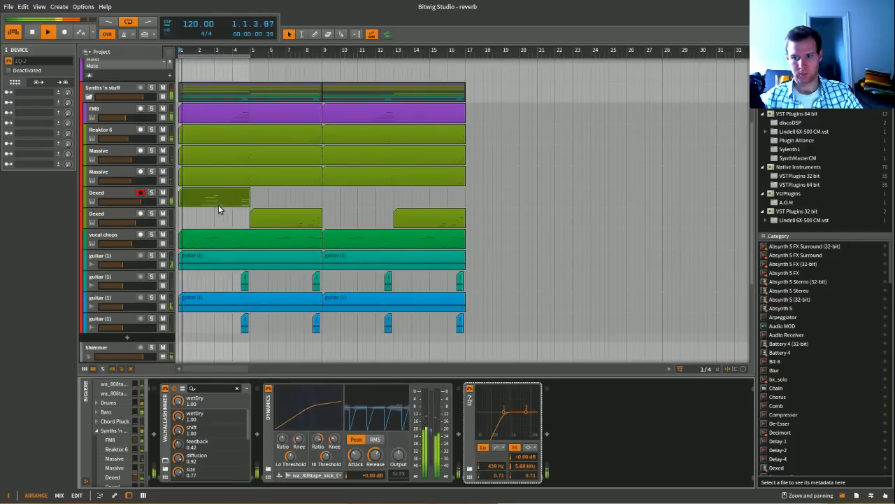
{"action": "left_click", "coordinate": [103, 194]}
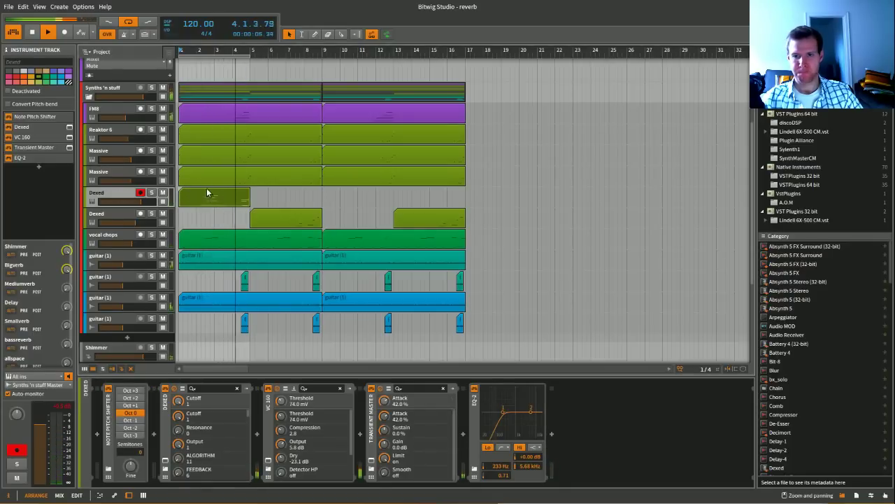
{"action": "scroll", "coordinate": [206, 192], "scroll_direction": "down", "scroll_amount": 5}
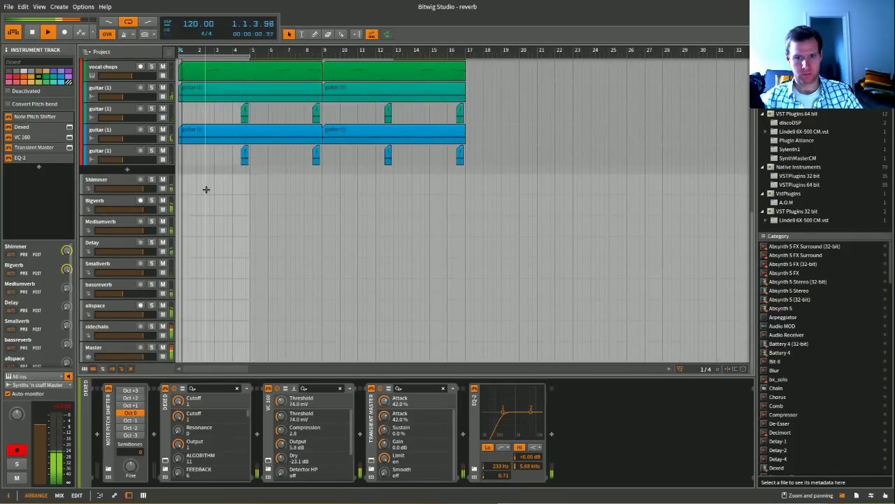
{"action": "scroll", "coordinate": [206, 192], "scroll_direction": "up", "scroll_amount": 5}
{"action": "left_click", "coordinate": [206, 193]}
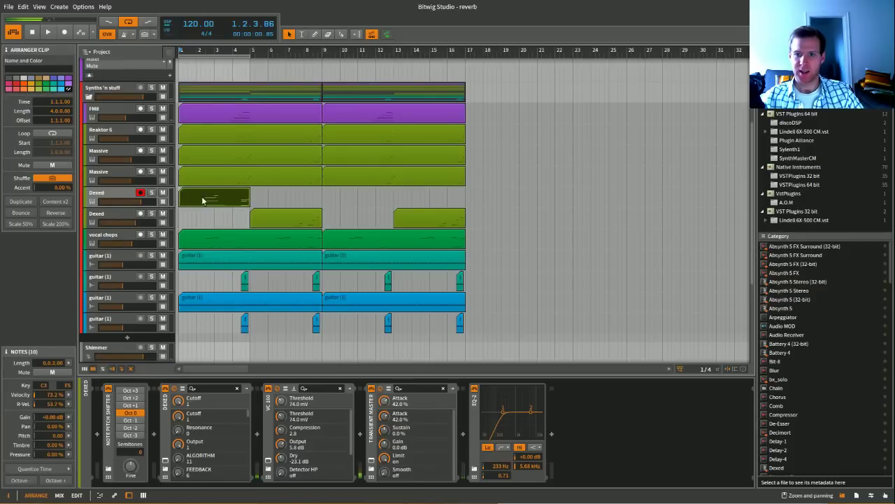
{"action": "left_click_drag", "start_coordinate": [202, 200], "coordinate": [347, 200]}
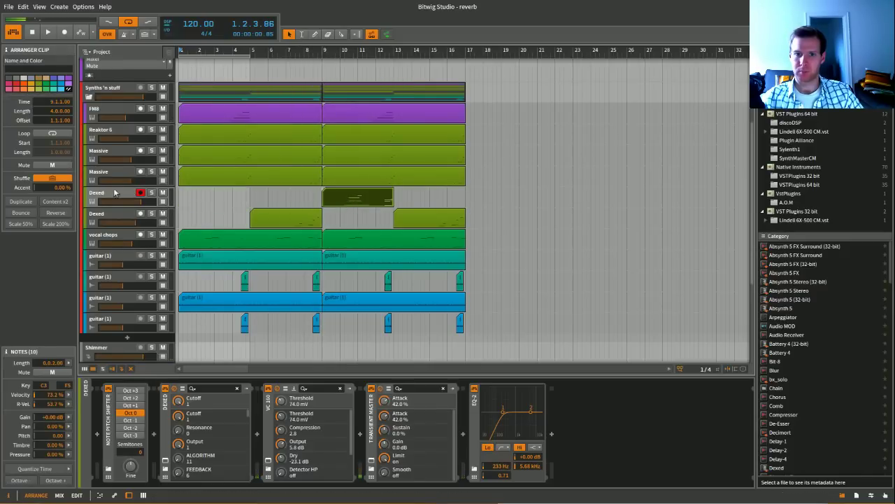
Lower the upper Dexed track's volume slightly and set the loop region to eight bars from bar 1 during playback.
{"action": "left_click", "coordinate": [154, 202]}
{"action": "left_click", "coordinate": [162, 202]}
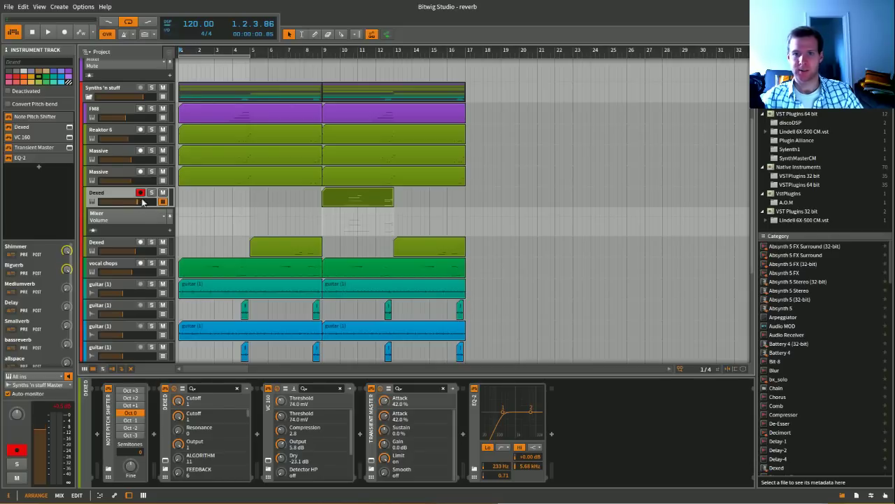
{"action": "key", "text": "space"}
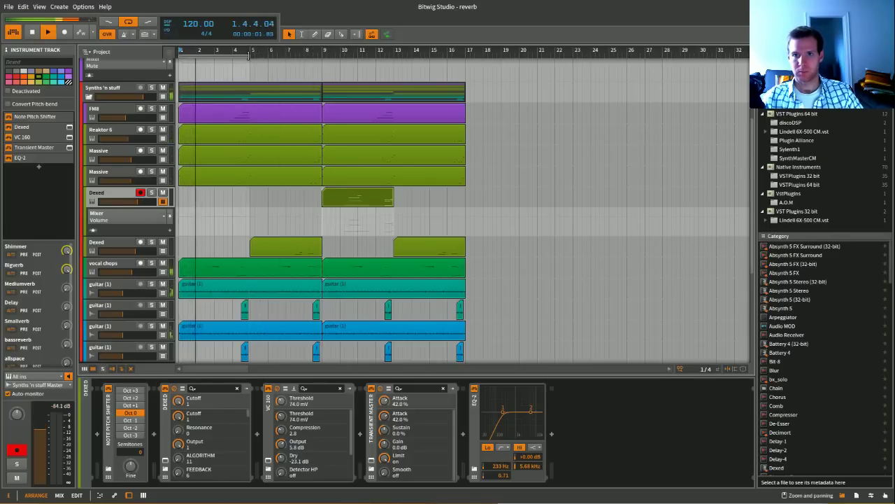
{"action": "left_click_drag", "start_coordinate": [180, 54], "coordinate": [320, 58]}
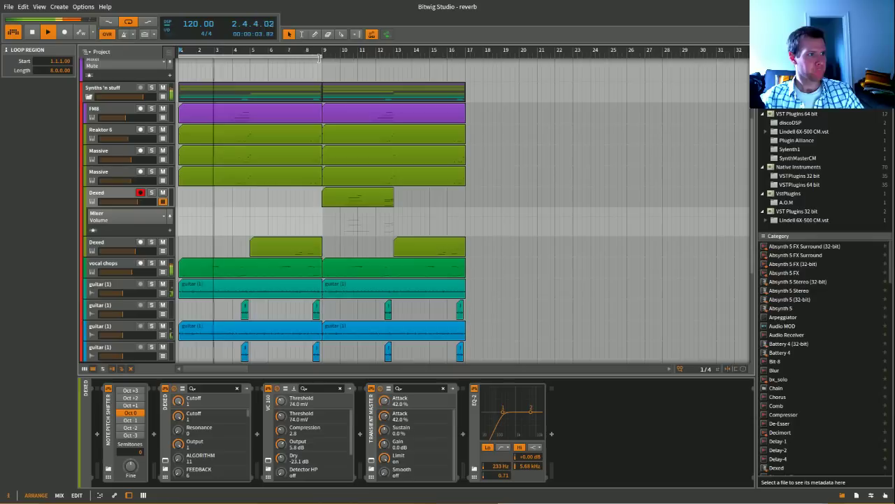
{"action": "key", "text": "space"}
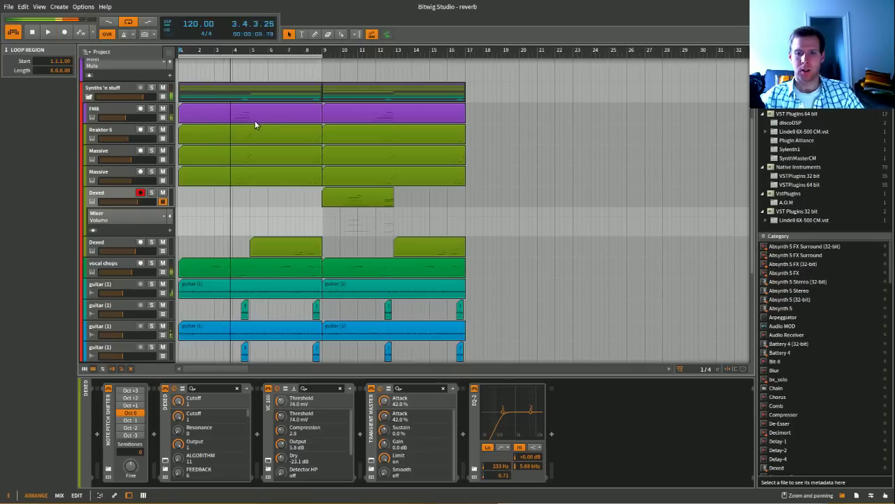
Hide the automation lanes of the Chord Pluck and Drums groups and expand the Drums group.
{"action": "scroll", "coordinate": [166, 201], "scroll_direction": "up", "scroll_amount": 4}
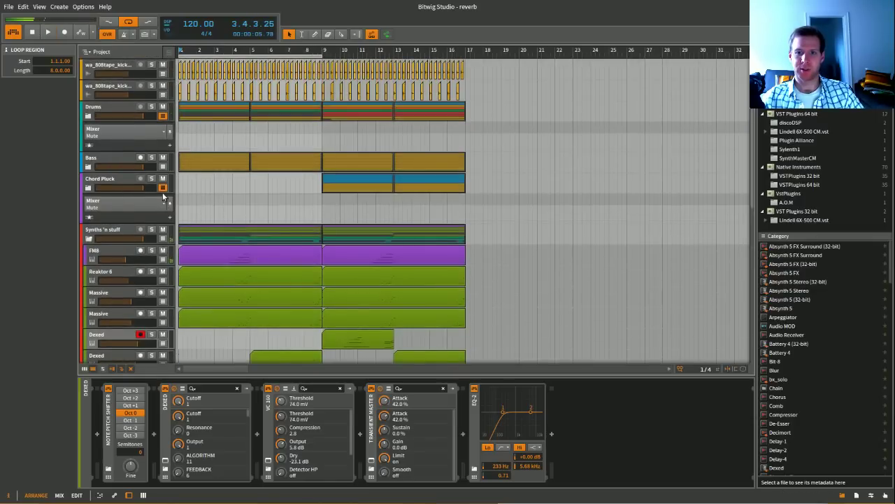
{"action": "left_click", "coordinate": [162, 187]}
{"action": "left_click", "coordinate": [162, 115]}
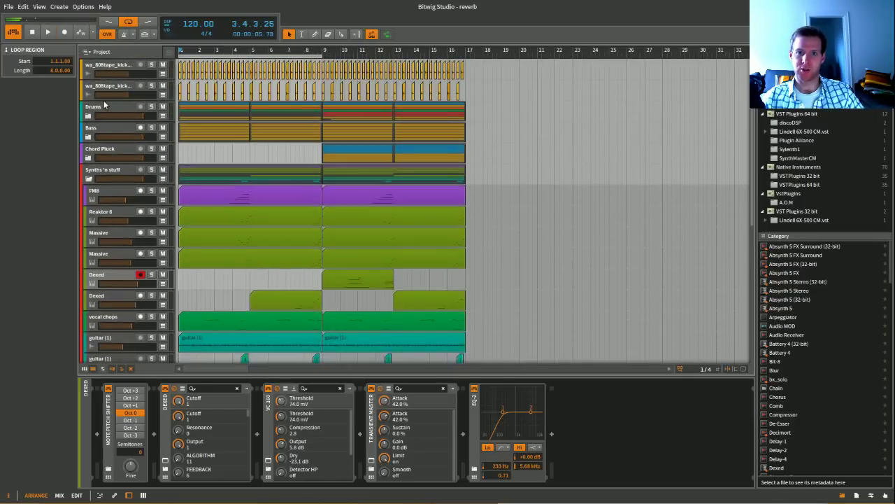
{"action": "left_click", "coordinate": [89, 118]}
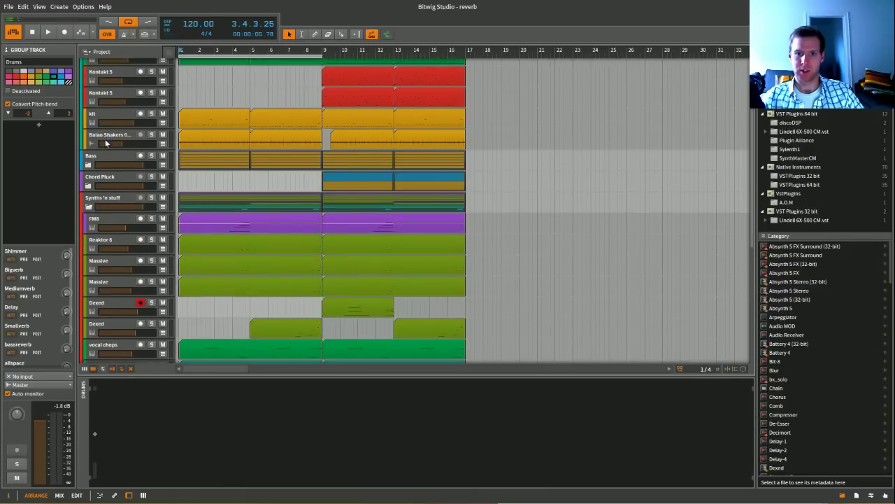
Add a new audio track and move it into the Drums group between Hats and the first Kontakt 5 track.
{"action": "left_click", "coordinate": [106, 143]}
{"action": "scroll", "coordinate": [135, 334], "scroll_direction": "down", "scroll_amount": 4}
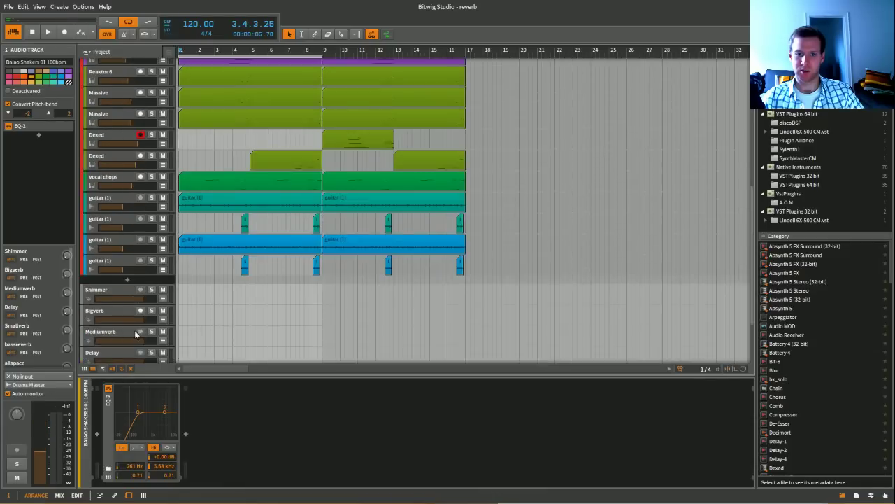
{"action": "double_click", "coordinate": [126, 282]}
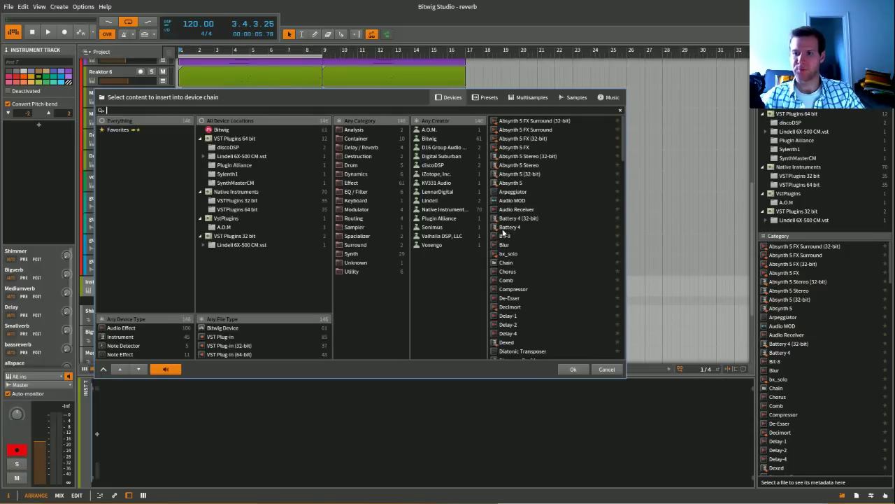
{"action": "key", "text": "Escape"}
{"action": "right_click", "coordinate": [127, 281]}
{"action": "left_click", "coordinate": [138, 294]}
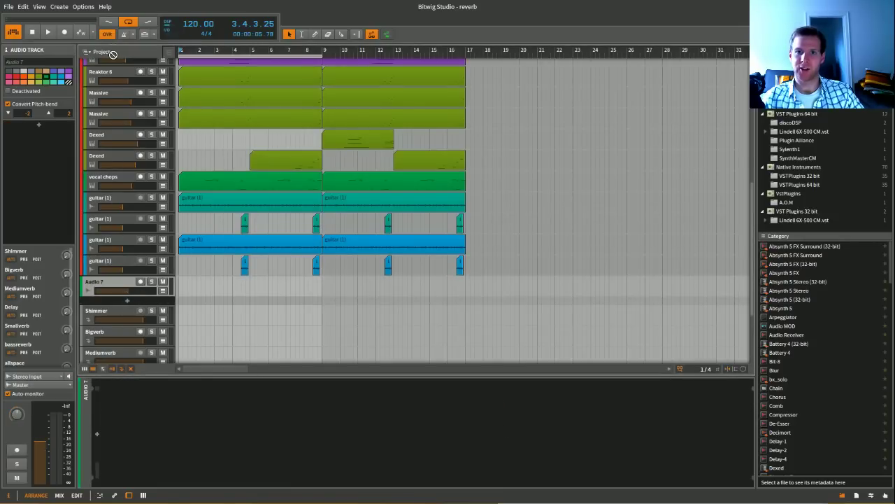
{"action": "scroll", "coordinate": [114, 63], "scroll_direction": "up", "scroll_amount": 2}
{"action": "scroll", "coordinate": [114, 63], "scroll_direction": "up", "scroll_amount": 10}
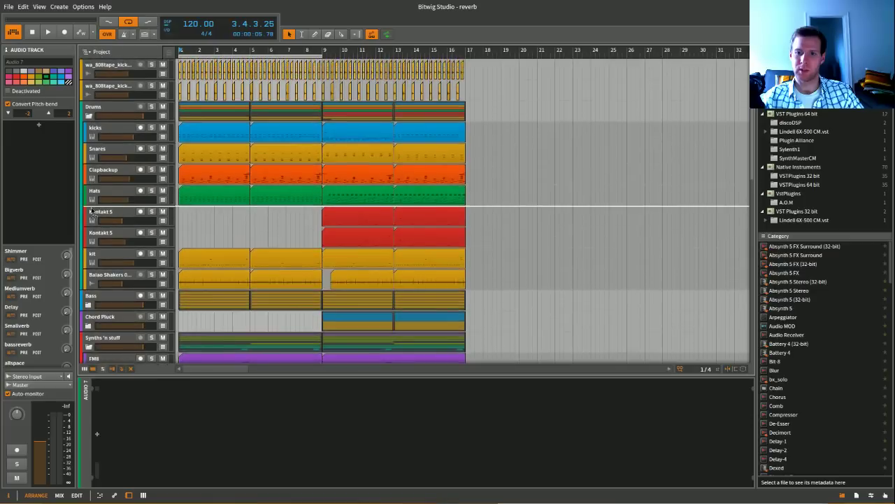
{"action": "left_click_drag", "start_coordinate": [91, 211], "coordinate": [91, 211]}
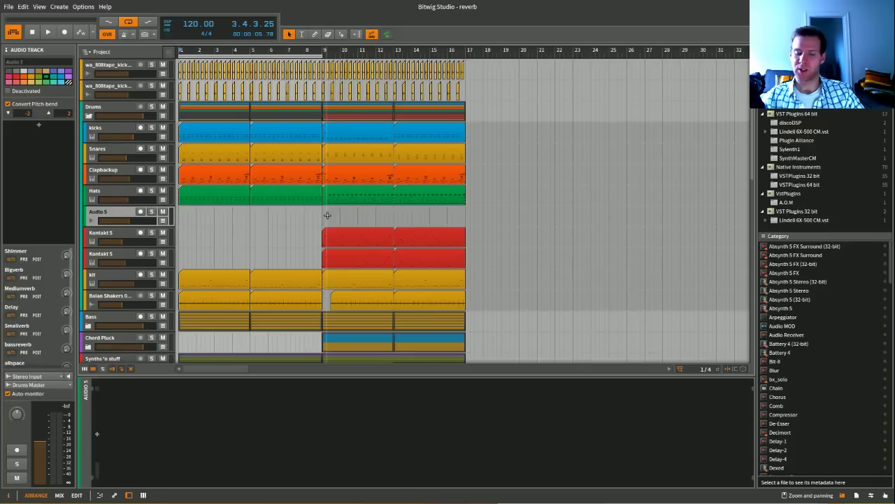
Set the play position to bar 1 on the new audio track in the Drums group.
{"action": "scroll", "coordinate": [318, 226], "scroll_direction": "up", "scroll_amount": 2}
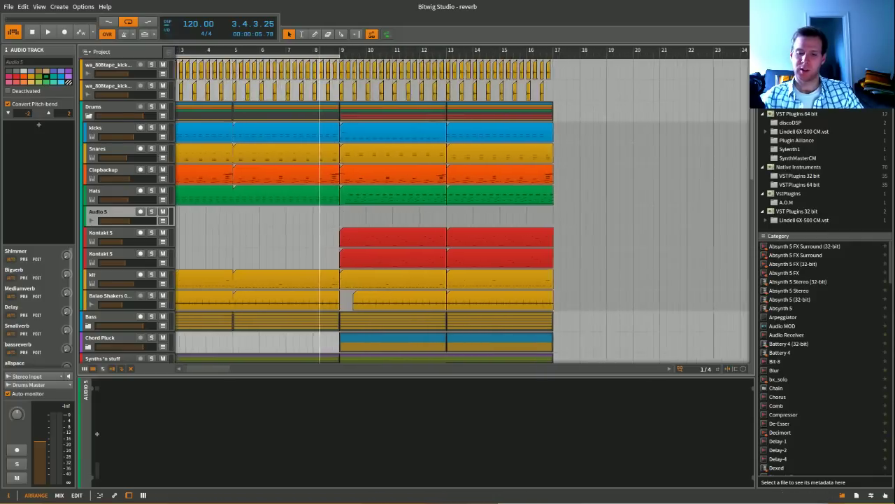
{"action": "key", "text": "z"}
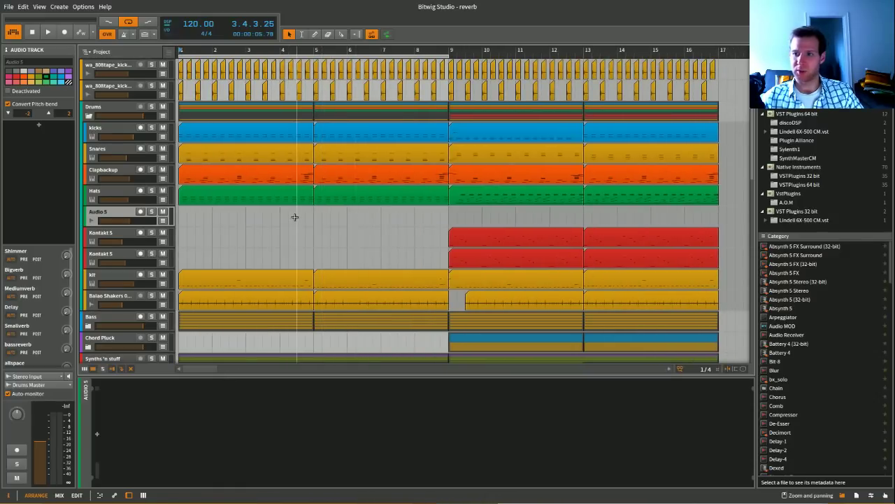
{"action": "left_click", "coordinate": [201, 207]}
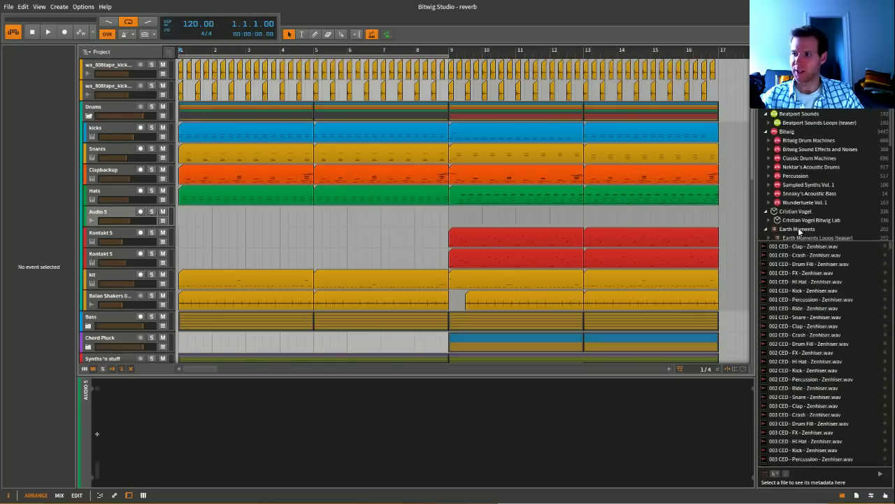
Find the sample Nektar 18 K Custom CrashRide F 03.wav in Nektar's Acoustic Drums and place it at bar 1 on the new audio track.
{"action": "left_click", "coordinate": [806, 168]}
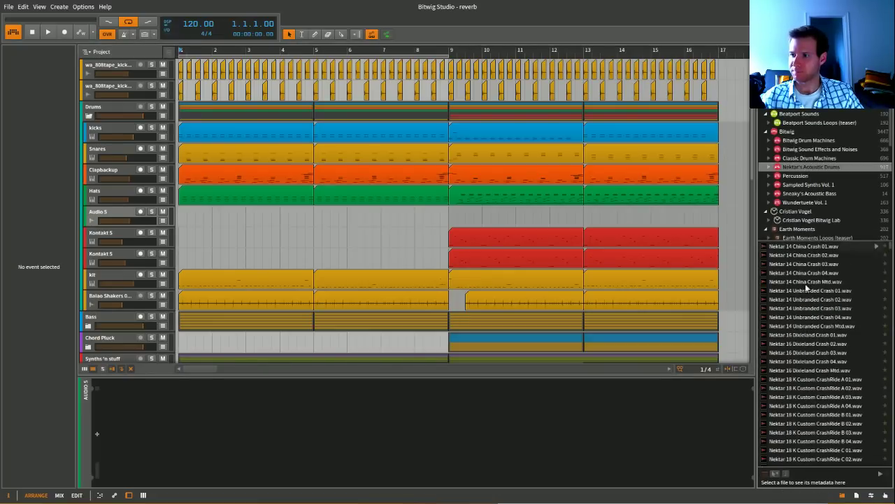
{"action": "scroll", "coordinate": [784, 336], "scroll_direction": "down", "scroll_amount": 3}
{"action": "left_click", "coordinate": [764, 362]}
{"action": "scroll", "coordinate": [764, 366], "scroll_direction": "down", "scroll_amount": 8}
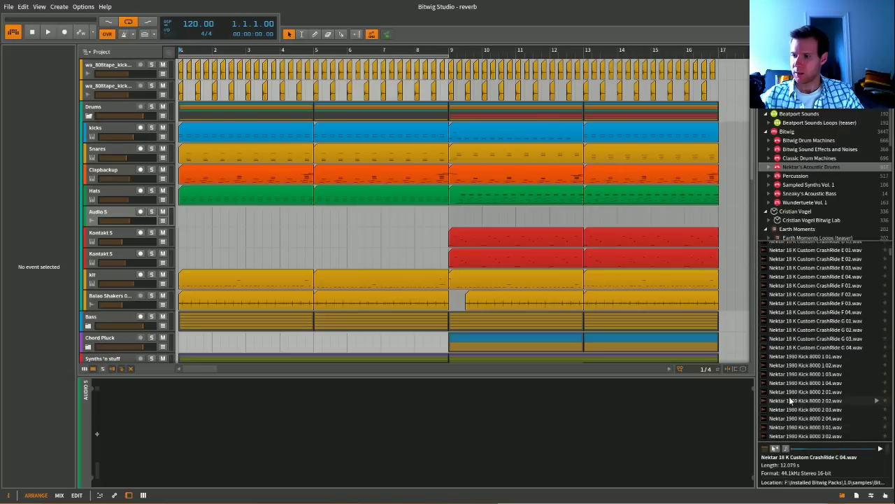
{"action": "left_click", "coordinate": [813, 305]}
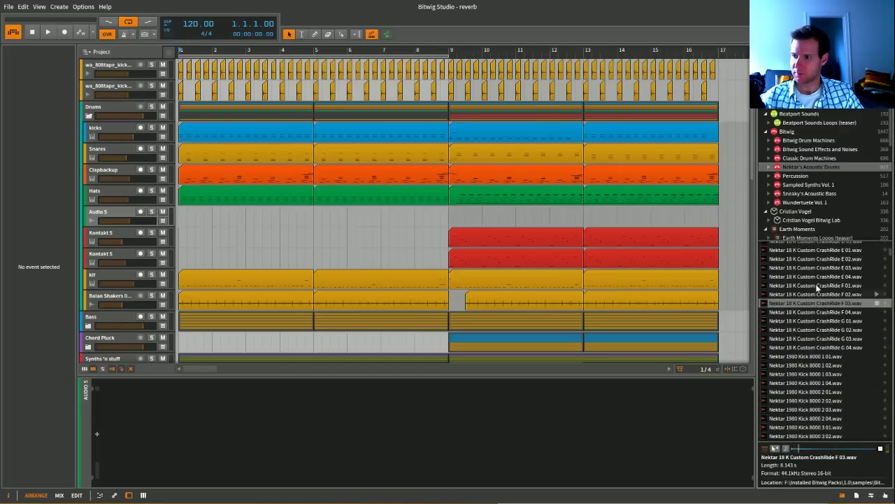
{"action": "left_click_drag", "start_coordinate": [815, 302], "coordinate": [181, 214]}
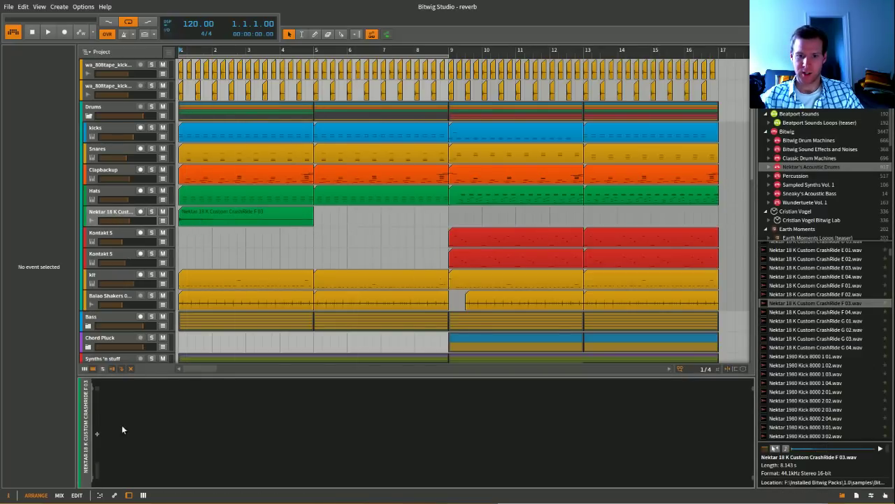
Insert the ValhallaShimmer reverb into the crash track's device chain.
{"action": "left_click", "coordinate": [97, 434]}
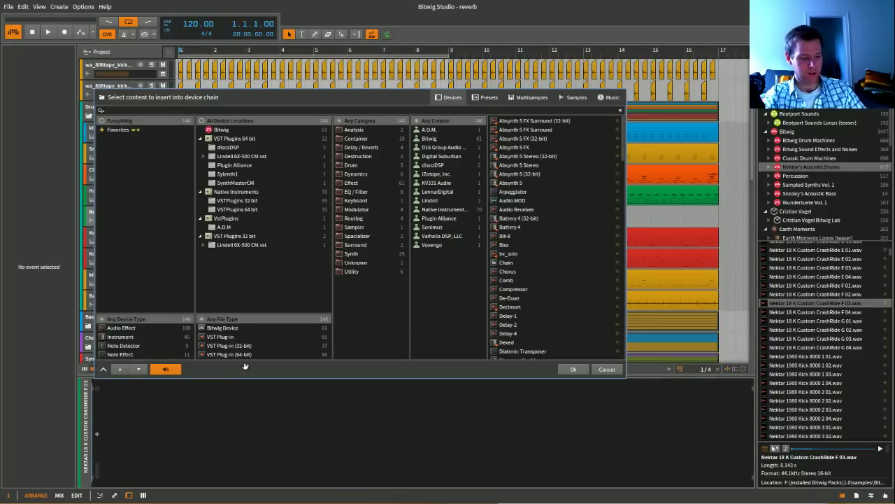
{"action": "type", "text": "valhall"}
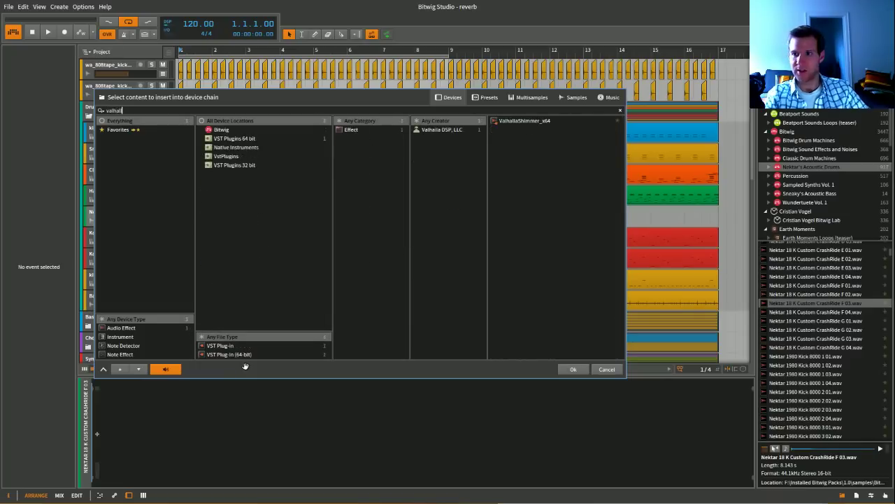
{"action": "double_click", "coordinate": [524, 121]}
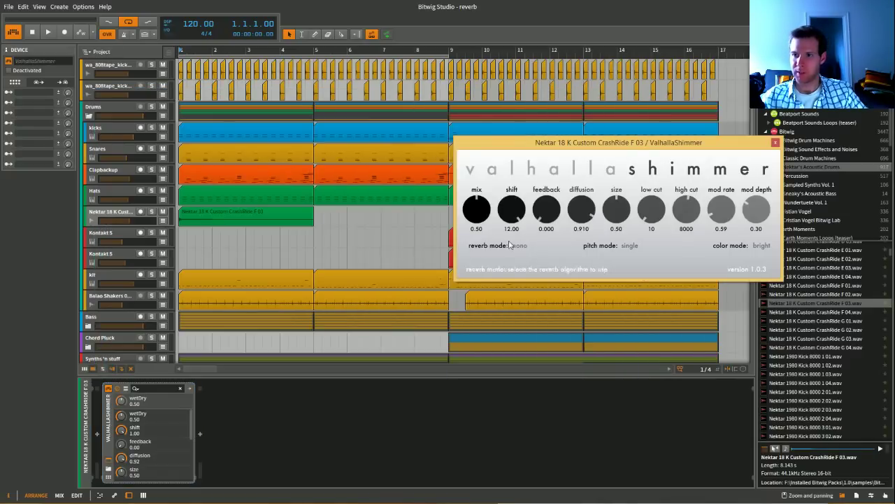
Set ValhallaShimmer's mix to 1.00, pitch mode to bypass and reverb mode to bigStereo.
{"action": "left_click_drag", "start_coordinate": [479, 210], "coordinate": [448, 63]}
{"action": "left_click", "coordinate": [630, 246]}
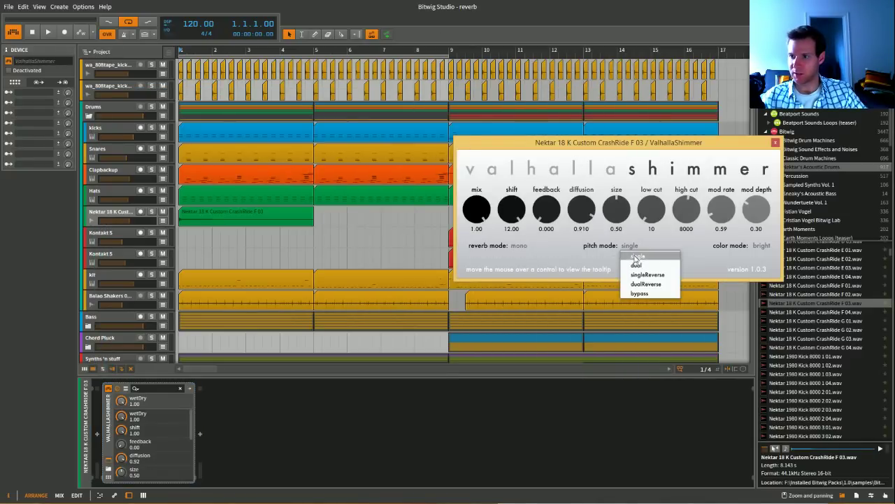
{"action": "left_click", "coordinate": [637, 297]}
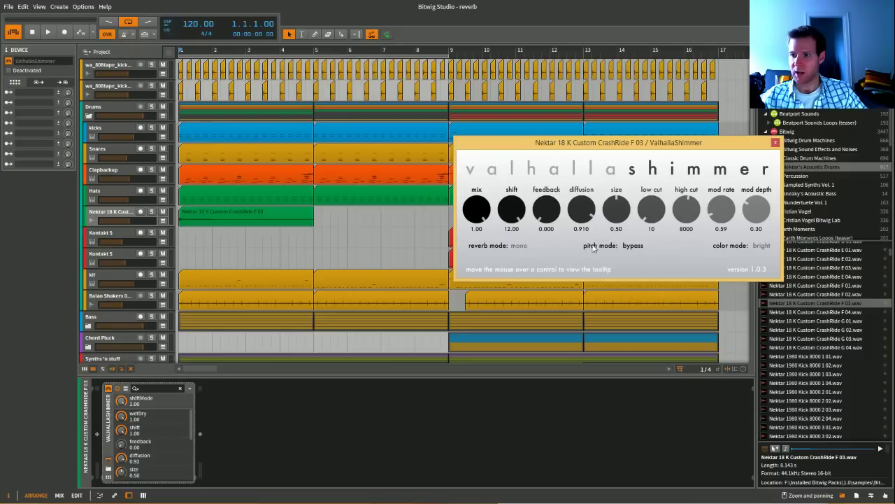
{"action": "left_click", "coordinate": [519, 245]}
{"action": "left_click", "coordinate": [537, 268]}
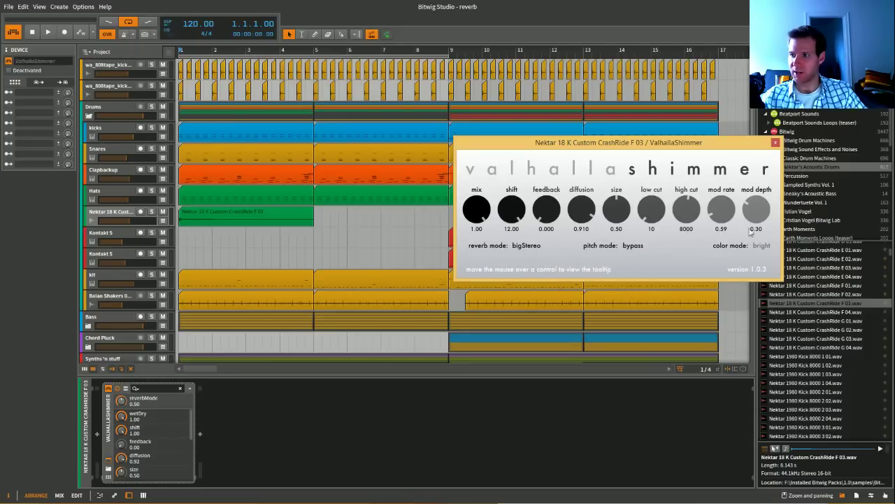
Set the reverb's mod depth to 0.17, high cut to 15000, low cut to 990, size to 0.70 and feedback to 0.536.
{"action": "scroll", "coordinate": [760, 221], "scroll_direction": "down", "scroll_amount": 3}
{"action": "scroll", "coordinate": [759, 220], "scroll_direction": "down", "scroll_amount": 1}
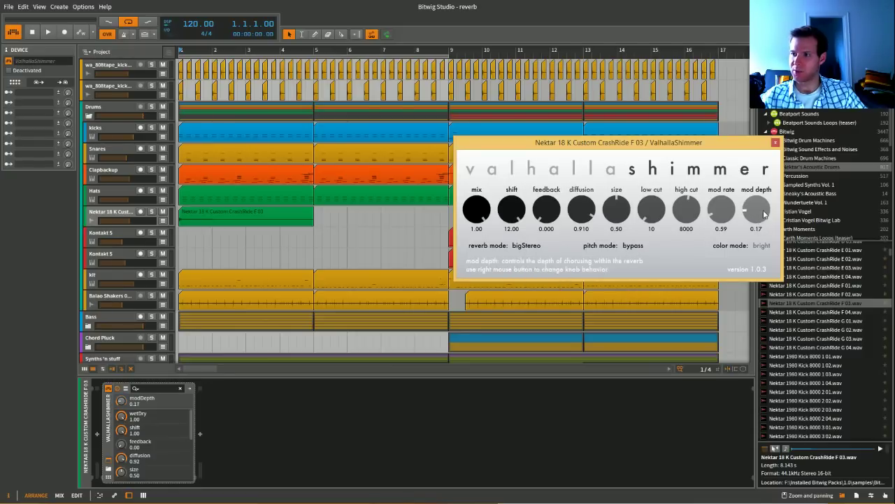
{"action": "scroll", "coordinate": [686, 210], "scroll_direction": "up", "scroll_amount": 3}
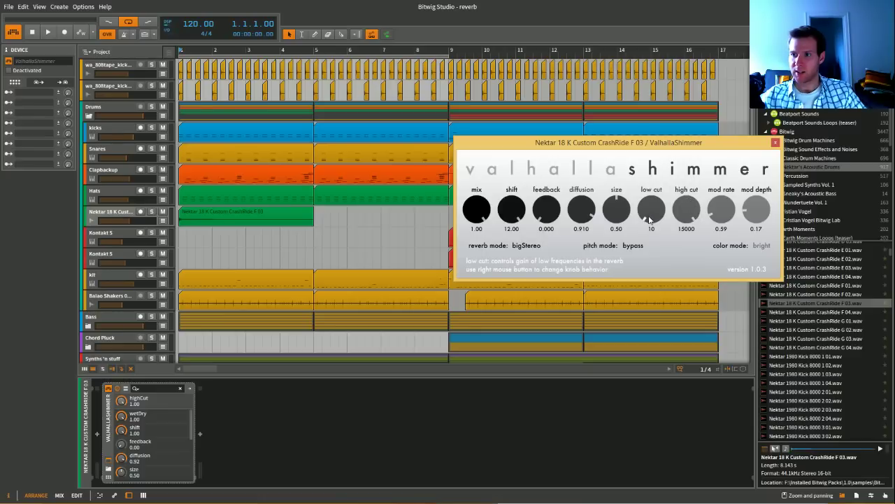
{"action": "scroll", "coordinate": [649, 221], "scroll_direction": "up", "scroll_amount": 3}
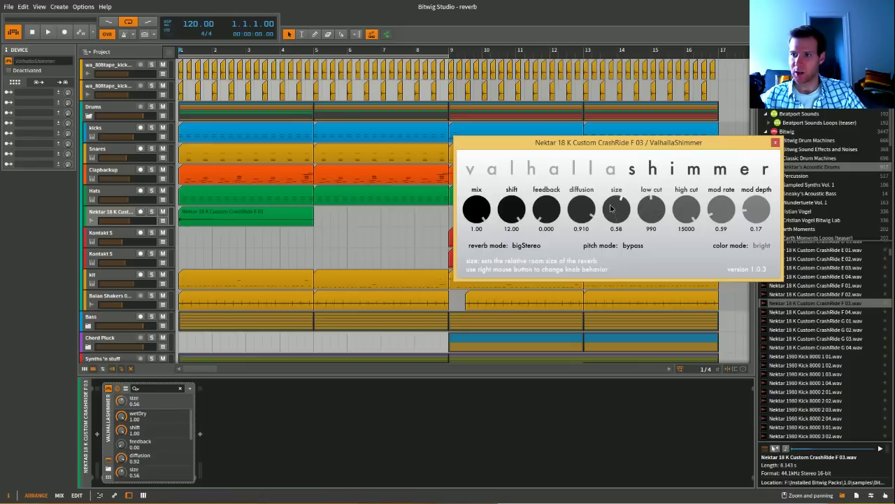
{"action": "left_click_drag", "start_coordinate": [611, 208], "coordinate": [611, 199]}
{"action": "left_click_drag", "start_coordinate": [546, 209], "coordinate": [539, 182]}
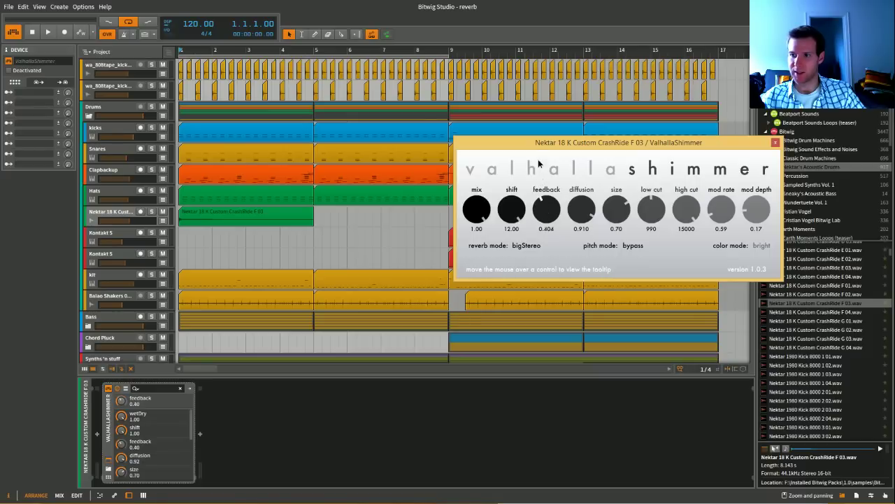
Audition the reverb-washed crash soloed and in the full mix, and close the ValhallaShimmer window.
{"action": "left_click", "coordinate": [152, 212]}
{"action": "key", "text": "space"}
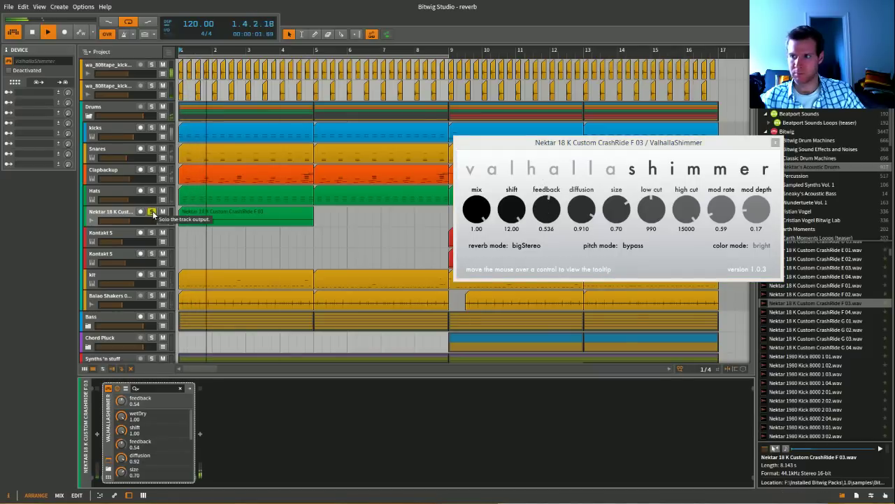
{"action": "left_click", "coordinate": [151, 212]}
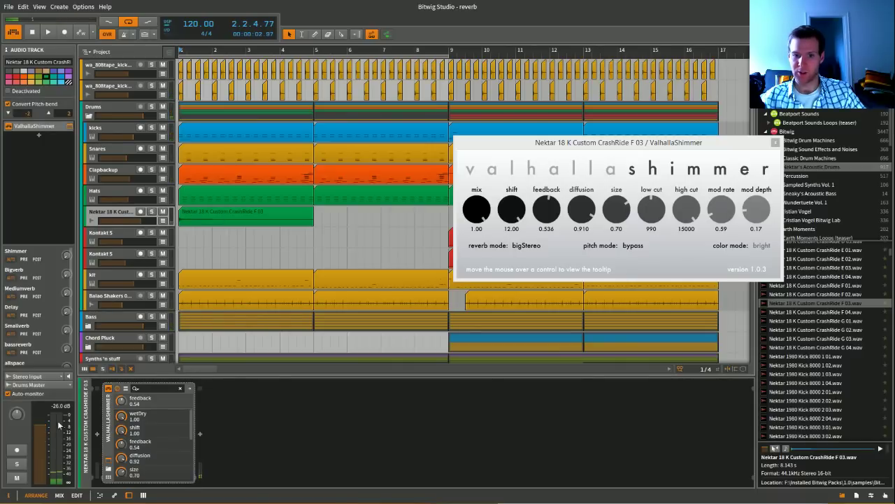
{"action": "key", "text": "space"}
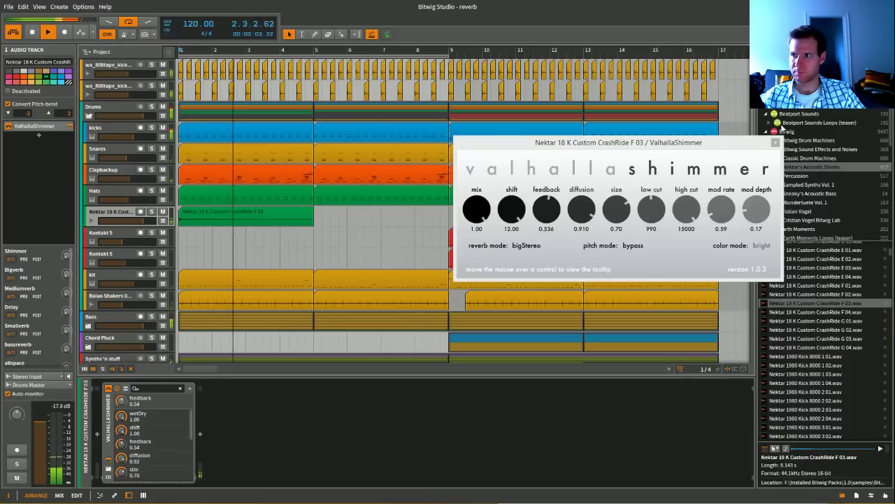
{"action": "left_click", "coordinate": [775, 144]}
{"action": "key", "text": "space"}
Shorten the crash clip to one bar, place it at bar 4 and show the track's volume automation lane.
{"action": "left_click", "coordinate": [308, 213]}
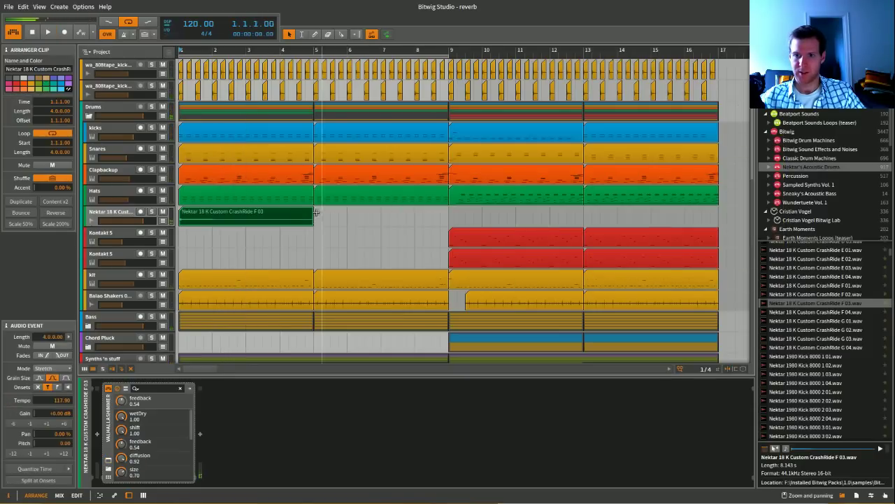
{"action": "mouse_move", "coordinate": [313, 212]}
{"action": "left_mouse_down"}
{"action": "mouse_move", "coordinate": [221, 210]}
{"action": "mouse_move", "coordinate": [322, 217]}
{"action": "mouse_move", "coordinate": [297, 217]}
{"action": "left_mouse_up"}
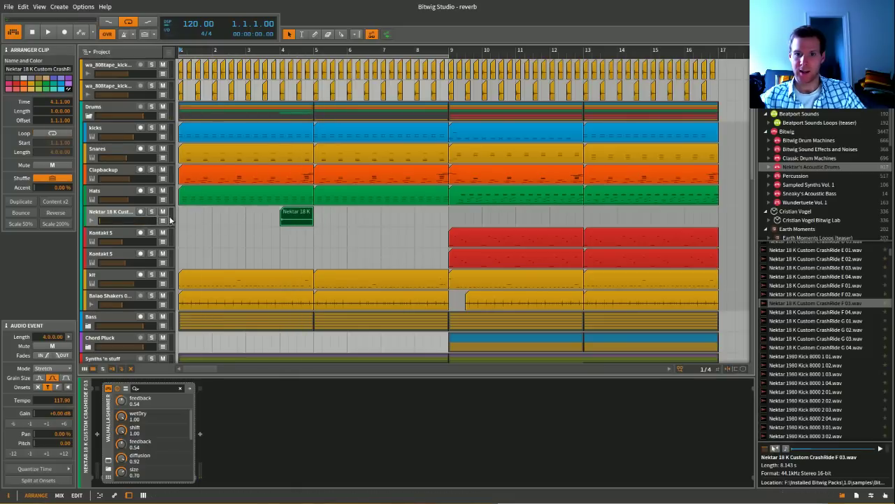
{"action": "left_click", "coordinate": [162, 221]}
{"action": "scroll", "coordinate": [256, 217], "scroll_direction": "up", "scroll_amount": 3}
{"action": "left_click", "coordinate": [131, 238]}
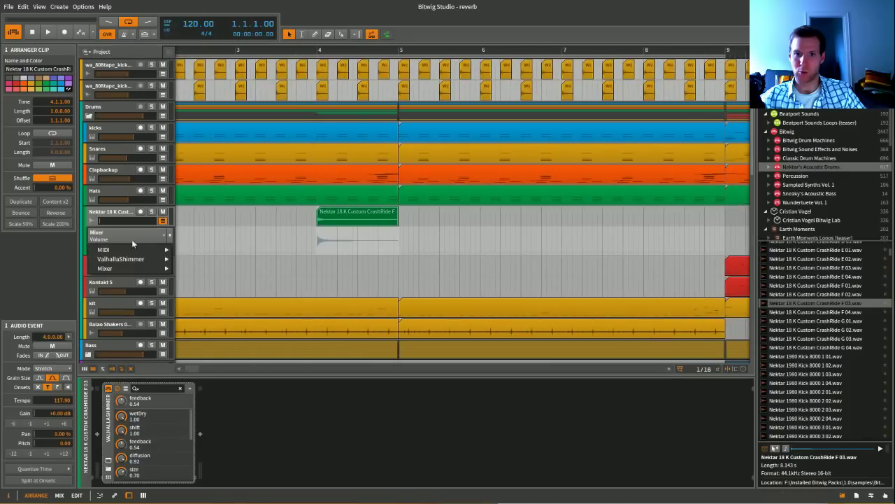
Draw a volume automation ramp under the crash clip, rising from -Inf dB at bar 4 to a peak at bar 5.
{"action": "left_click", "coordinate": [319, 253]}
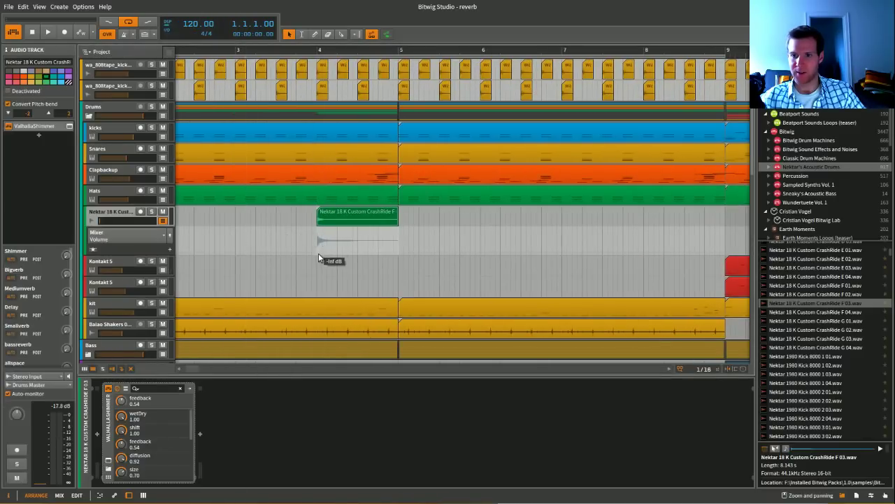
{"action": "left_click", "coordinate": [317, 253]}
{"action": "left_click_drag", "start_coordinate": [399, 256], "coordinate": [398, 237]}
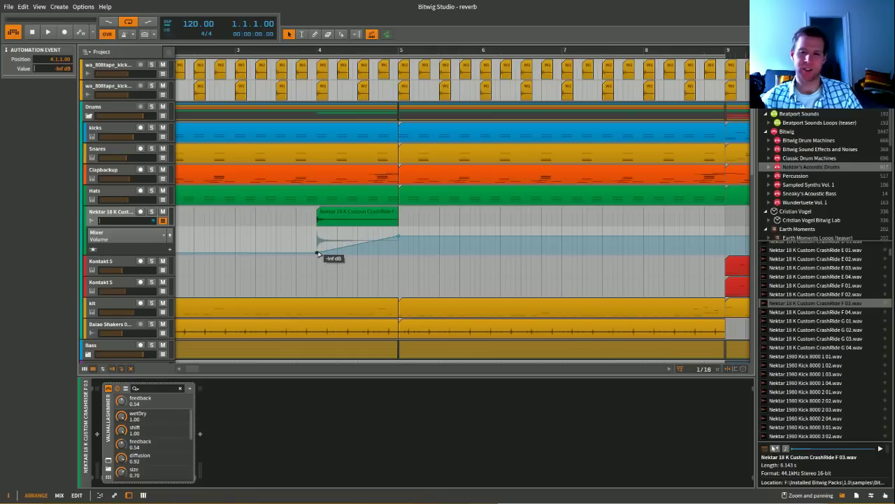
{"action": "left_click_drag", "start_coordinate": [397, 240], "coordinate": [399, 232]}
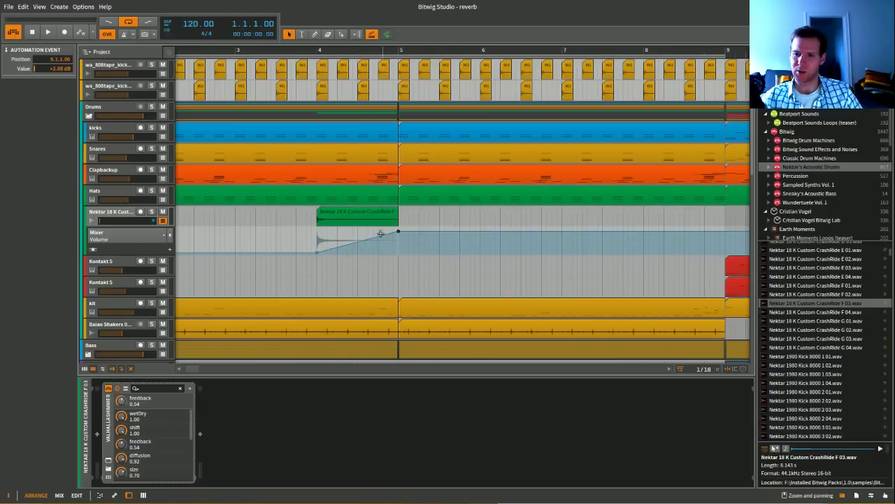
Bend the crash's volume ramp into a late-rising curve and drop the level back to -Inf dB at bar 5, auditioning from bar 4.
{"action": "key", "text": "space"}
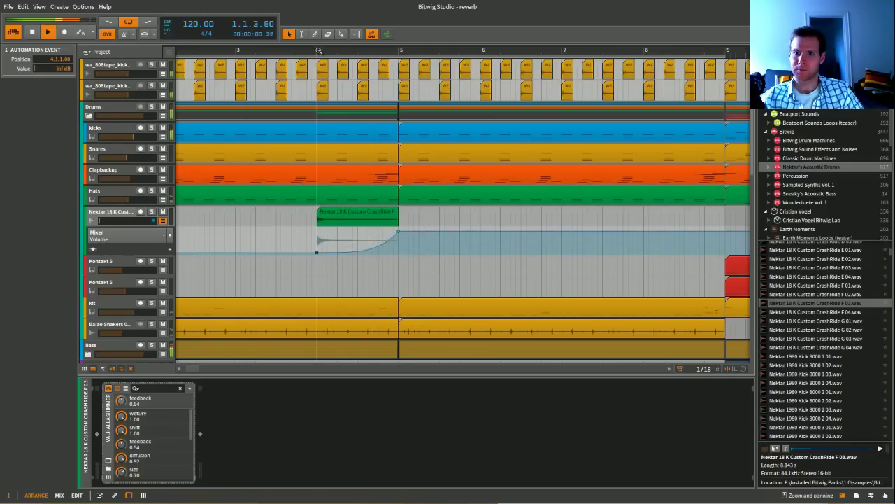
{"action": "mouse_move", "coordinate": [398, 231]}
{"action": "left_mouse_down"}
{"action": "mouse_move", "coordinate": [388, 228]}
{"action": "mouse_move", "coordinate": [398, 253]}
{"action": "mouse_move", "coordinate": [390, 229]}
{"action": "mouse_move", "coordinate": [398, 228]}
{"action": "left_mouse_up"}
{"action": "key", "text": "space"}
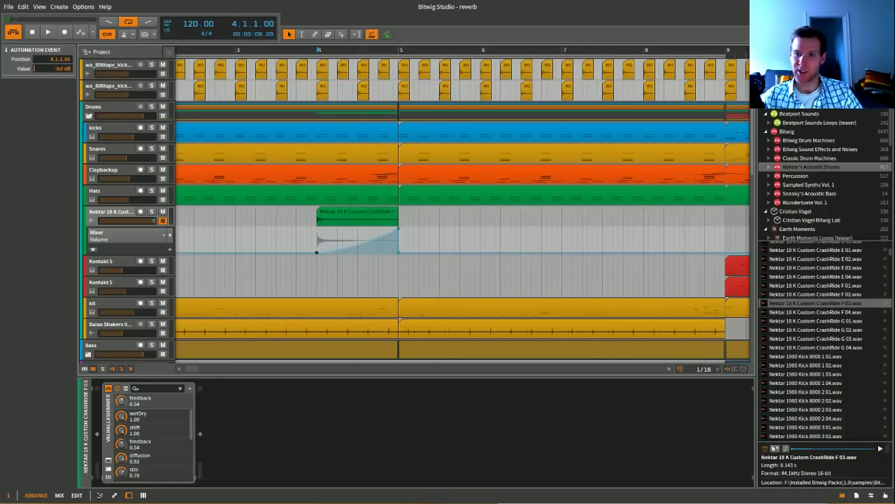
{"action": "key", "text": "space"}
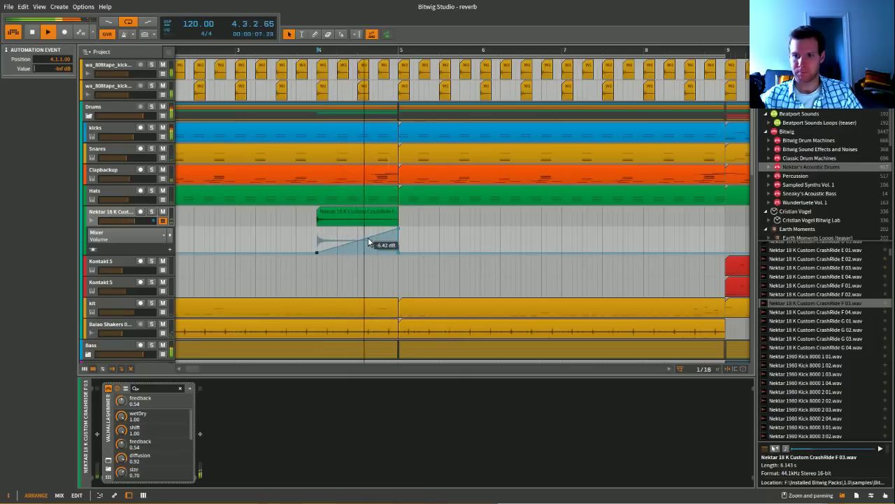
{"action": "left_click_drag", "start_coordinate": [368, 241], "coordinate": [365, 257]}
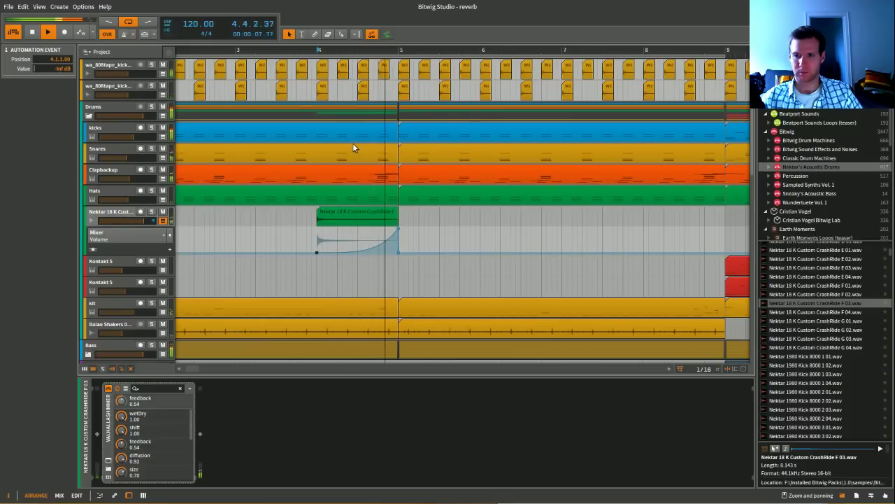
Lower the peak of the crash's volume swell at bar 5 to -1.46 dB.
{"action": "left_click", "coordinate": [398, 230]}
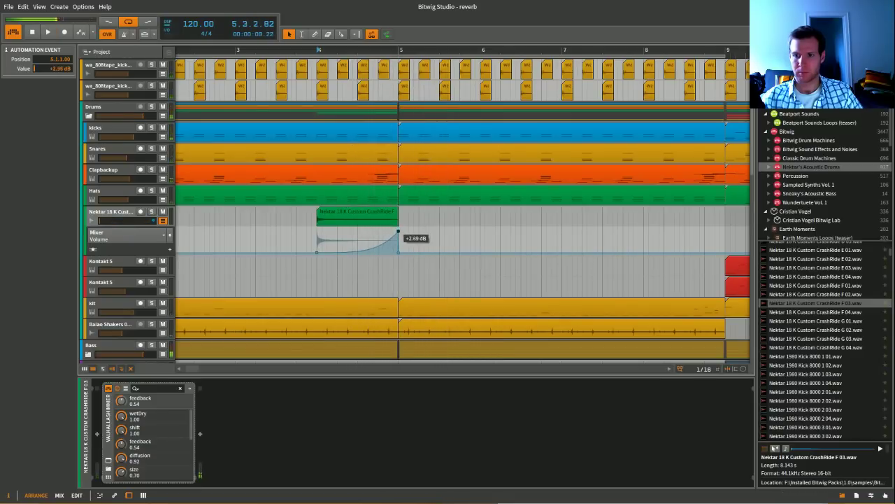
{"action": "scroll", "coordinate": [429, 233], "scroll_direction": "down", "scroll_amount": 5}
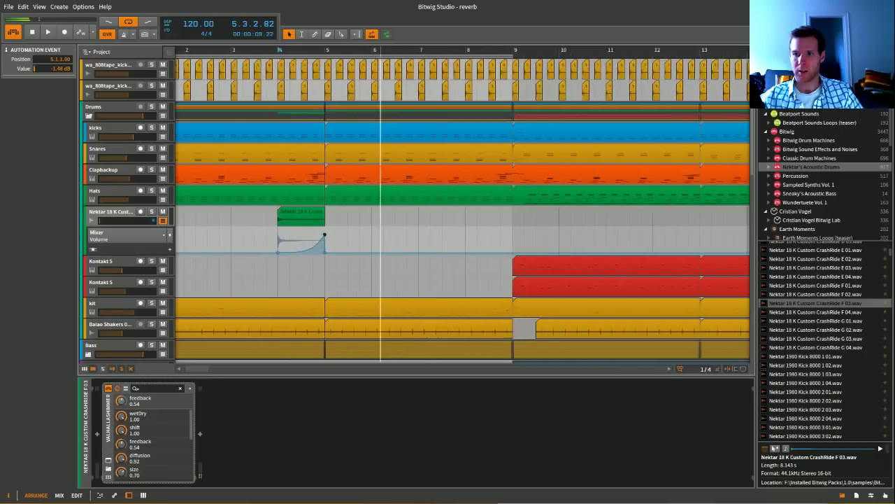
{"action": "key", "text": "space"}
Copy the crash clip with its volume swell to bar 8 and extend the loop region to nine bars.
{"action": "left_click_drag", "start_coordinate": [274, 218], "coordinate": [399, 234]}
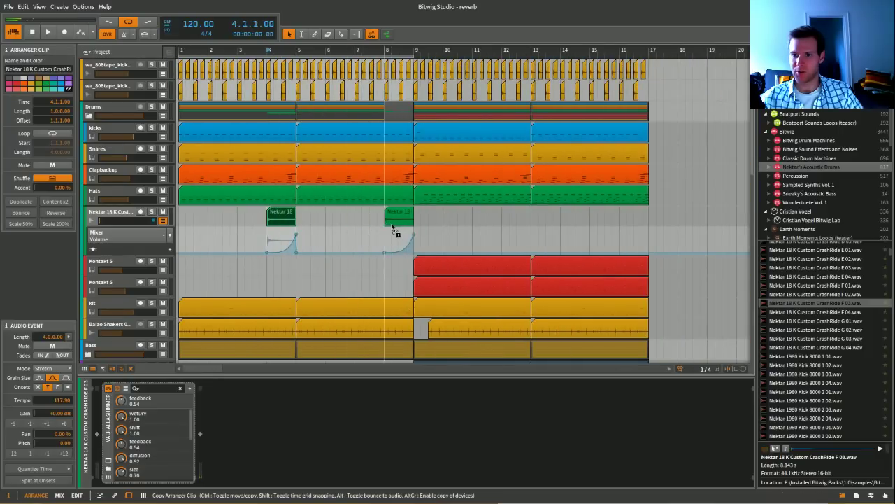
{"action": "scroll", "coordinate": [423, 210], "scroll_direction": "up", "scroll_amount": 6}
{"action": "scroll", "coordinate": [362, 43], "scroll_direction": "left", "scroll_amount": 2}
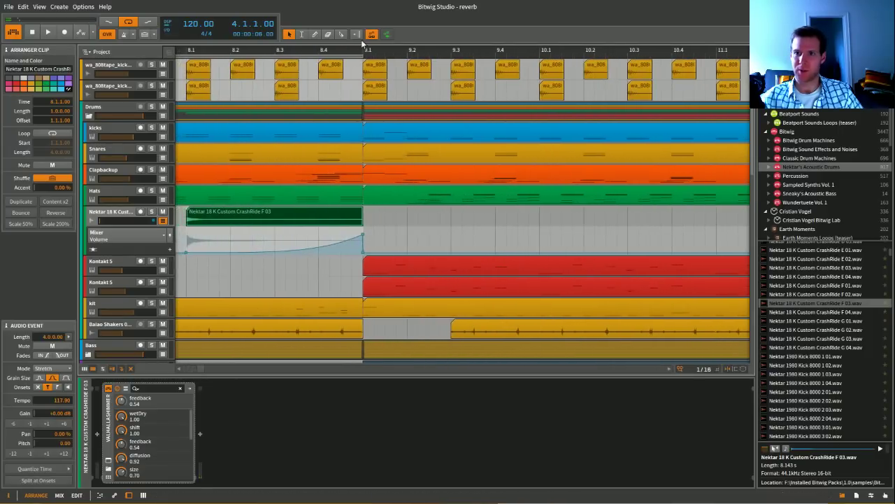
{"action": "left_click_drag", "start_coordinate": [361, 59], "coordinate": [537, 64]}
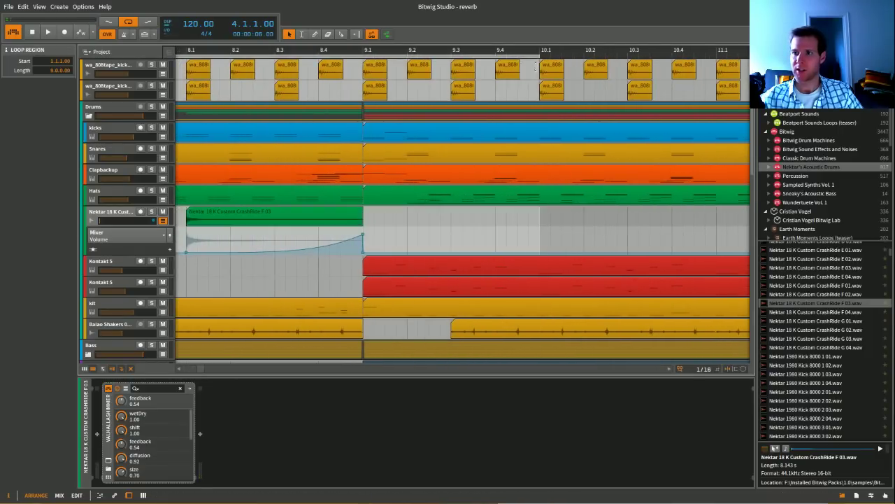
Play the arrangement from bar 8 to hear the copied crash swell lead into bar 9.
{"action": "scroll", "coordinate": [491, 70], "scroll_direction": "down", "scroll_amount": 5}
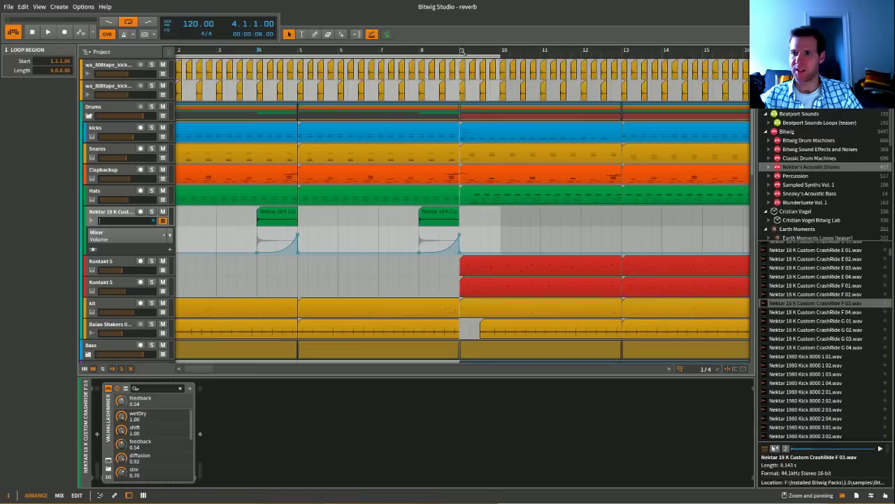
{"action": "left_click", "coordinate": [423, 49]}
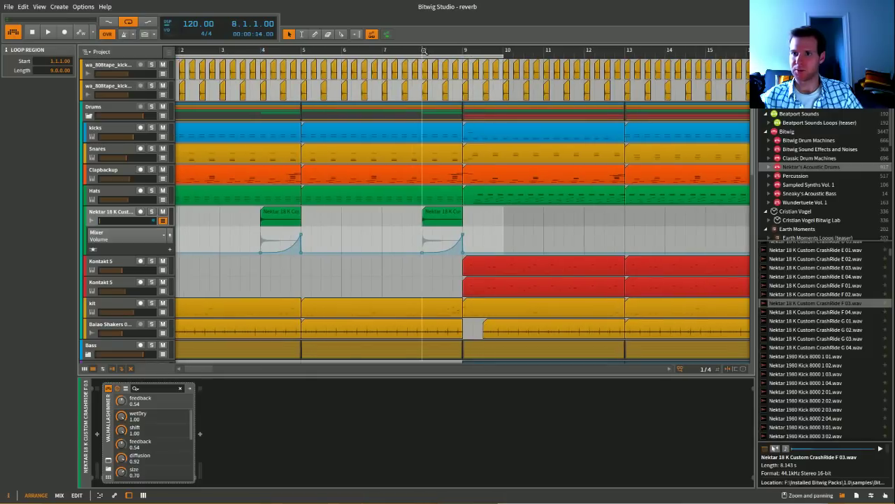
{"action": "key", "text": "space"}
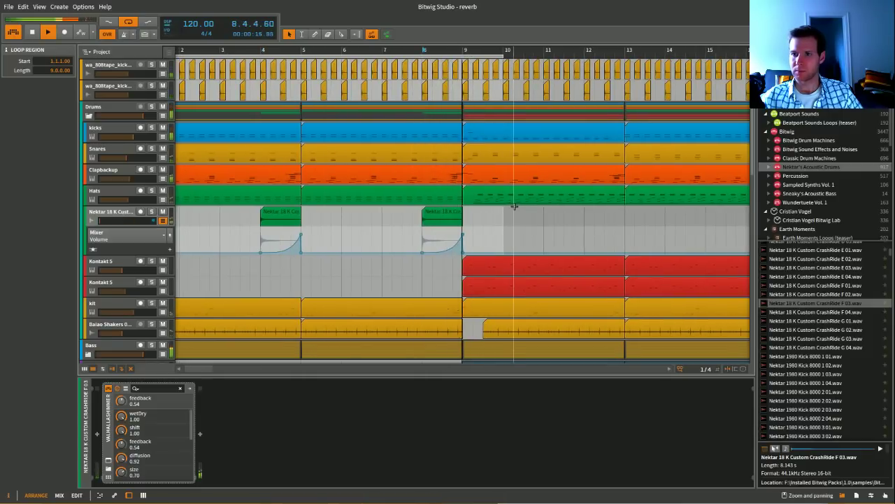
Raise the crash track's volume automation in a step to +6.02 dB at 9.2, keeping it silent between 9.1 and 9.2.
{"action": "scroll", "coordinate": [499, 196], "scroll_direction": "up", "scroll_amount": 3}
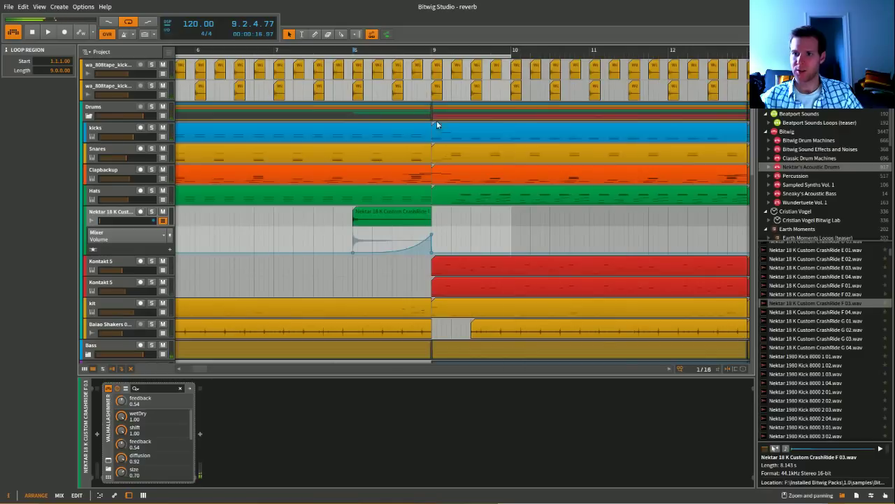
{"action": "left_click", "coordinate": [450, 177]}
{"action": "key", "text": "space"}
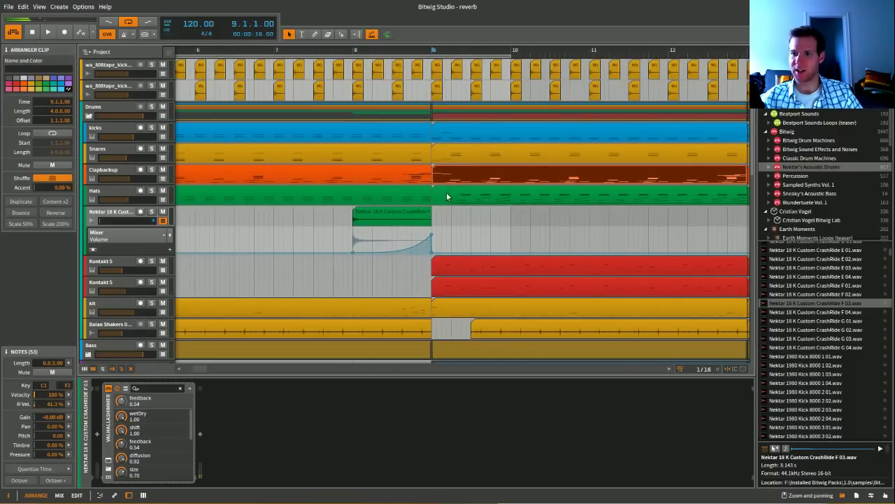
{"action": "left_click", "coordinate": [452, 252]}
{"action": "scroll", "coordinate": [451, 253], "scroll_direction": "up", "scroll_amount": 5}
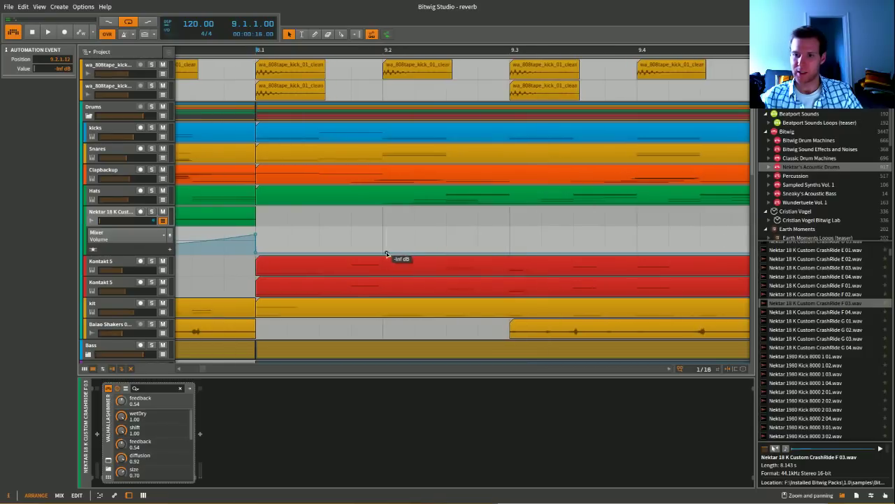
{"action": "left_click_drag", "start_coordinate": [381, 251], "coordinate": [380, 241]}
{"action": "left_click", "coordinate": [385, 238]}
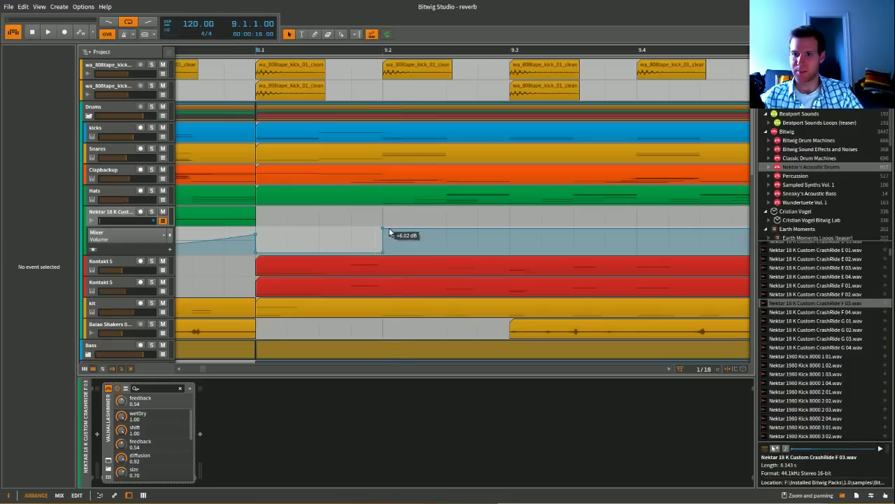
{"action": "scroll", "coordinate": [388, 237], "scroll_direction": "down", "scroll_amount": 5}
Play the arrangement from bar 8 to hear the crash's reverb tail return after the cut at bar 9.
{"action": "key", "text": "space"}
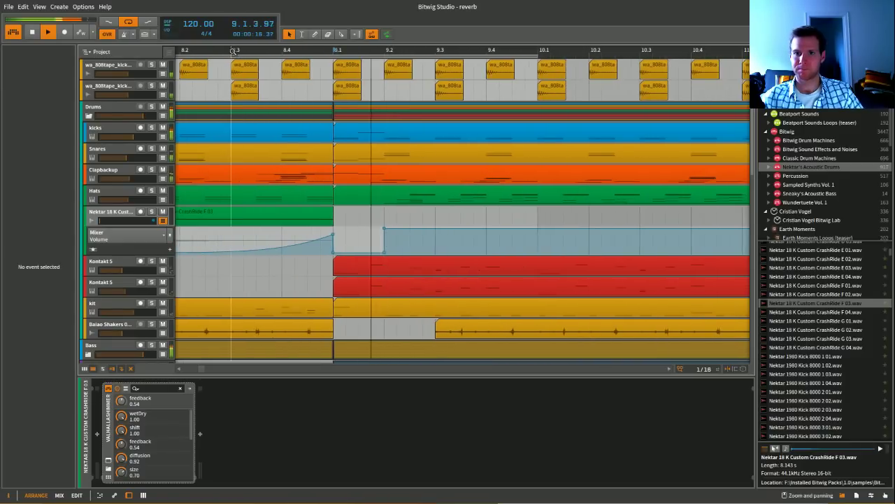
{"action": "scroll", "coordinate": [294, 210], "scroll_direction": "down", "scroll_amount": 5}
{"action": "scroll", "coordinate": [310, 50], "scroll_direction": "down", "scroll_amount": 3}
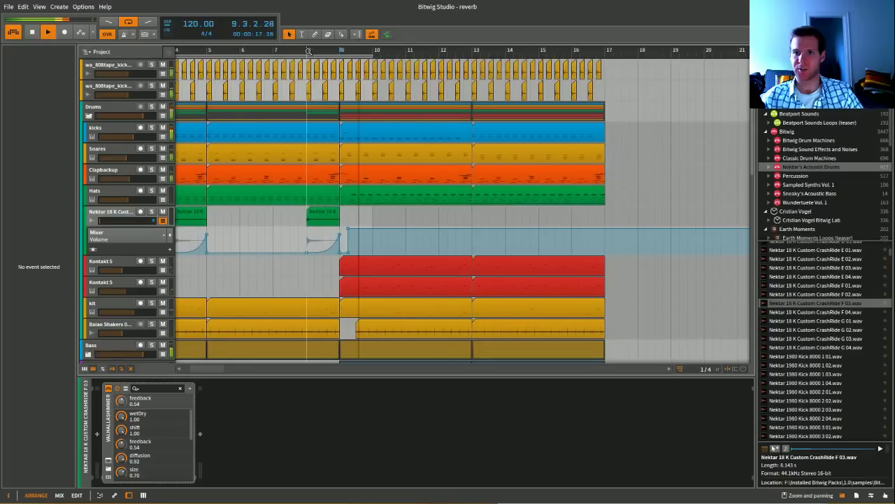
{"action": "key", "text": "space"}
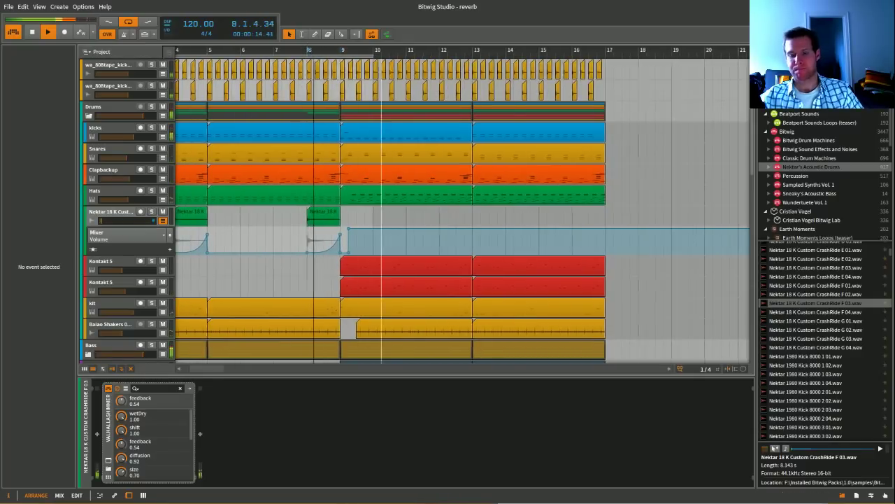
Lower the crash's volume point at 9.2 to -0.79 dB and fade it down to -Inf dB at bar 13.
{"action": "scroll", "coordinate": [402, 143], "scroll_direction": "up", "scroll_amount": 5}
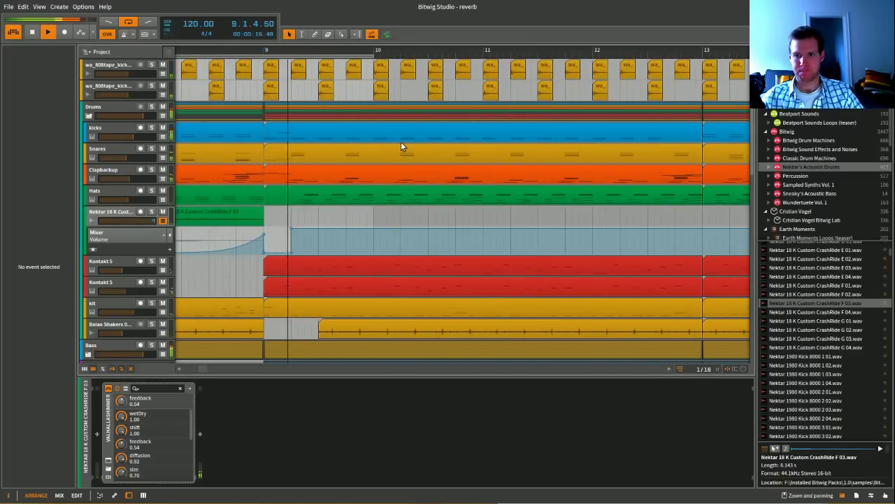
{"action": "left_click", "coordinate": [289, 232]}
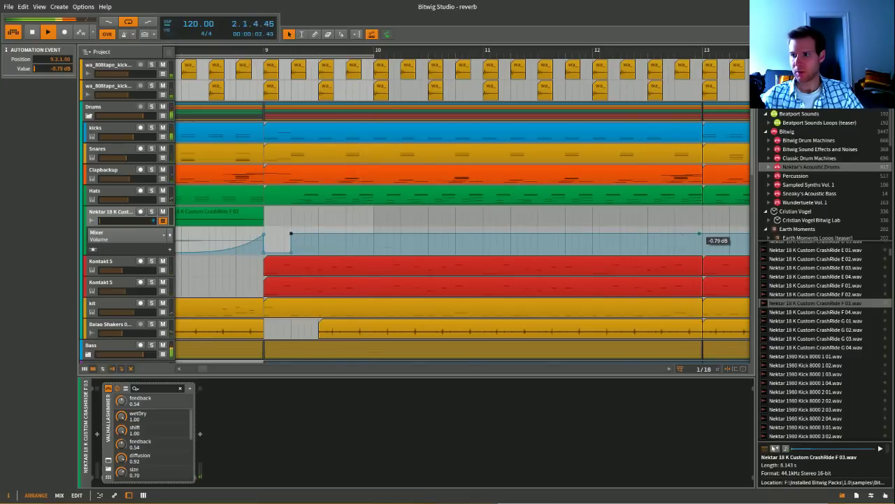
{"action": "left_click_drag", "start_coordinate": [699, 233], "coordinate": [699, 252]}
Play from bar 8 and extend the loop region's end to just past bar 13 to hear the whole crash fade.
{"action": "key", "text": "z"}
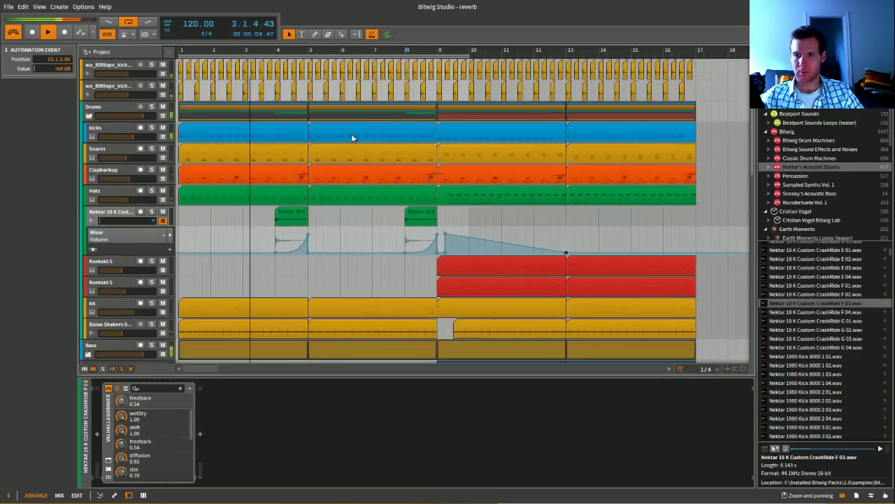
{"action": "left_click", "coordinate": [406, 50]}
{"action": "left_click", "coordinate": [462, 56]}
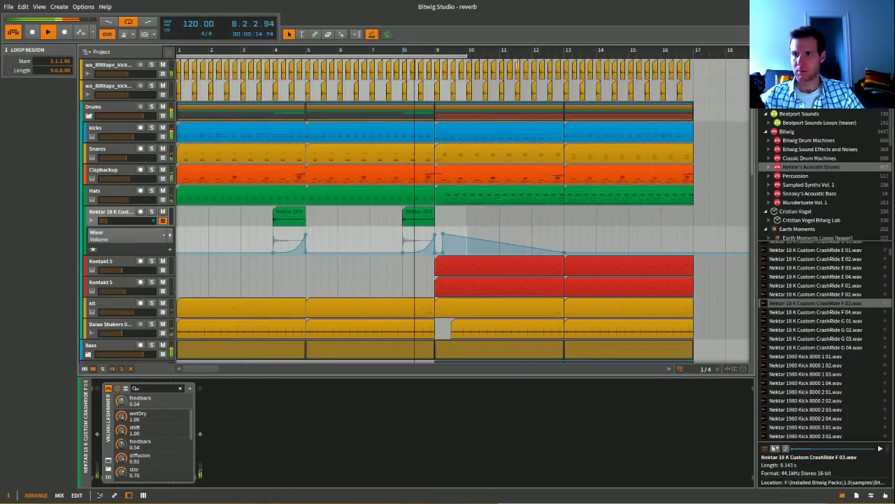
{"action": "left_click_drag", "start_coordinate": [516, 63], "coordinate": [569, 62]}
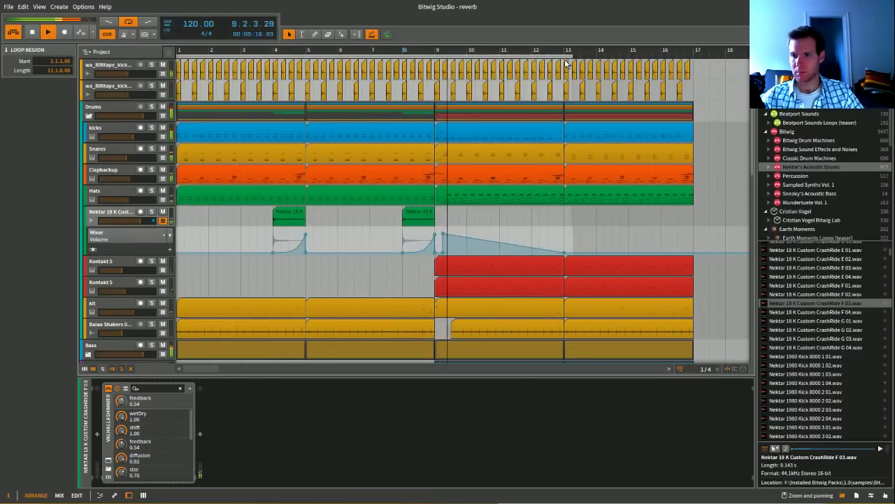
{"action": "scroll", "coordinate": [441, 177], "scroll_direction": "up", "scroll_amount": 3}
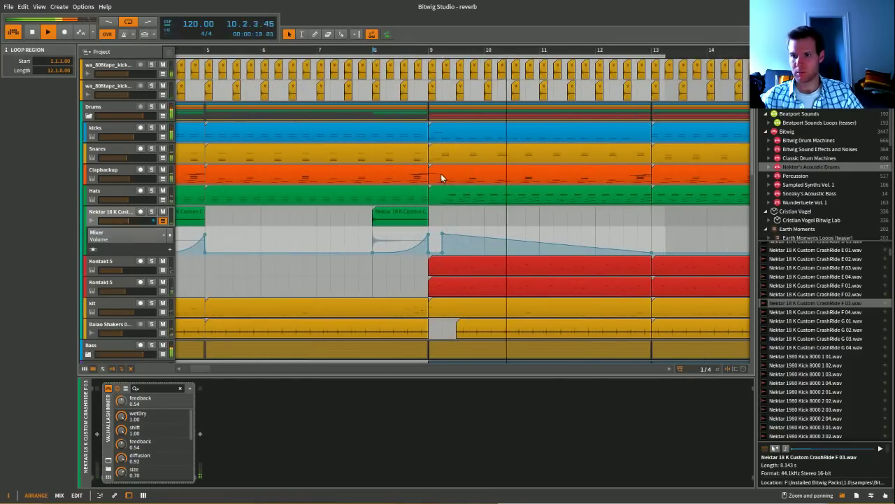
{"action": "scroll", "coordinate": [360, 179], "scroll_direction": "down", "scroll_amount": 3}
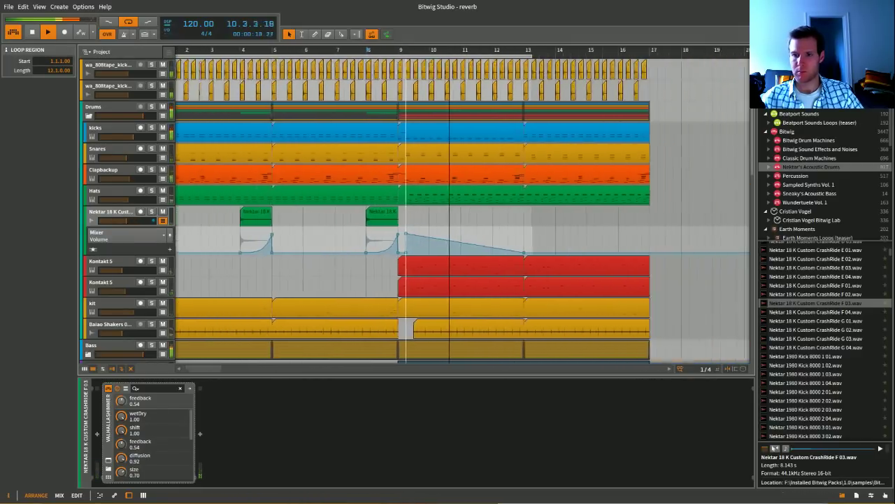
Duplicate the crash track, show the copy's automation lane, and remove its volume automation and both crash clips.
{"action": "left_click", "coordinate": [124, 213]}
{"action": "key", "text": "ctrl+d"}
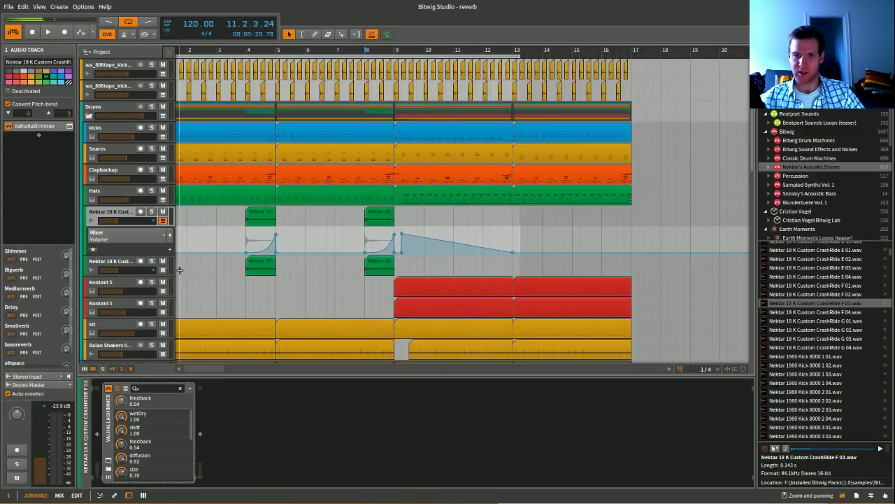
{"action": "key", "text": "a"}
{"action": "left_click_drag", "start_coordinate": [224, 285], "coordinate": [518, 307]}
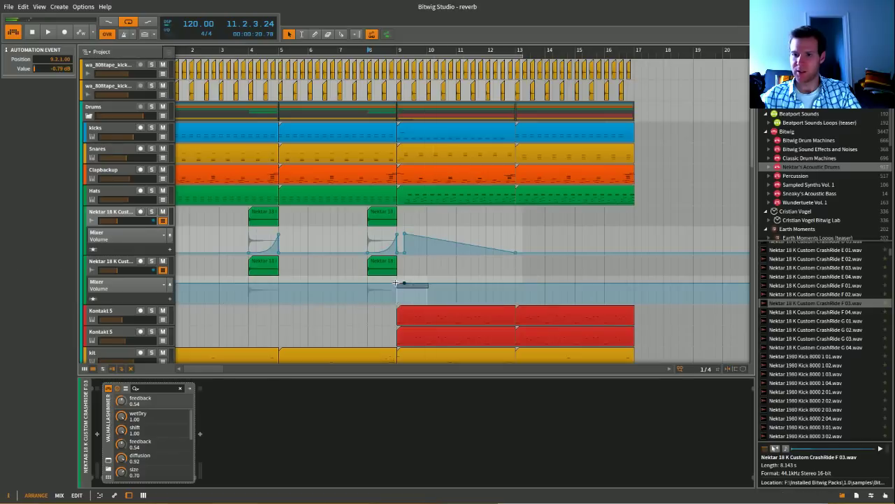
{"action": "key", "text": "Delete"}
{"action": "left_click", "coordinate": [381, 262]}
{"action": "key", "text": "Delete"}
{"action": "left_click", "coordinate": [257, 266]}
{"action": "key", "text": "Delete"}
Place the sample Nektar DW 13 Rimshot 2 B.wav at bar 3 on the duplicated track and audition it.
{"action": "scroll", "coordinate": [828, 334], "scroll_direction": "down", "scroll_amount": 5}
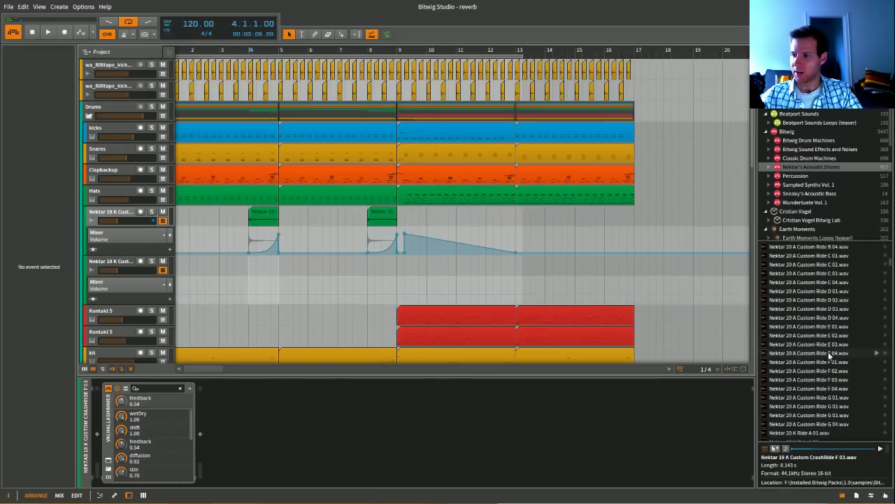
{"action": "scroll", "coordinate": [827, 332], "scroll_direction": "down", "scroll_amount": 10}
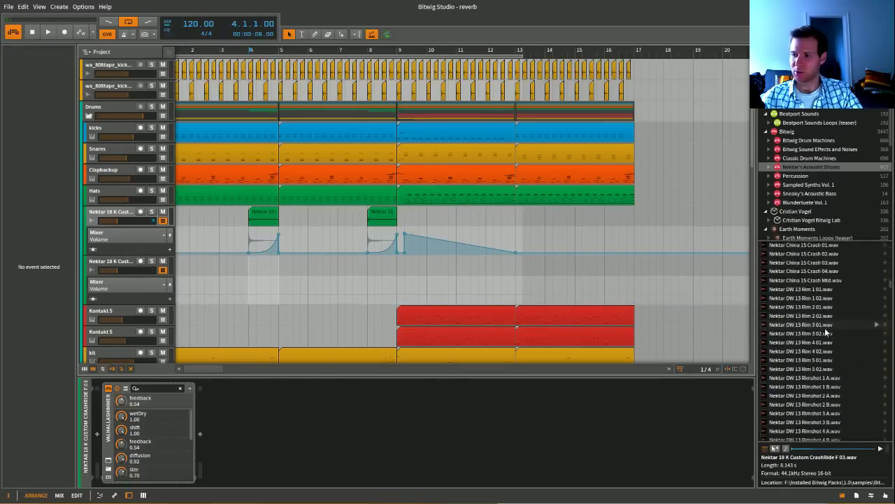
{"action": "scroll", "coordinate": [832, 319], "scroll_direction": "up", "scroll_amount": 3}
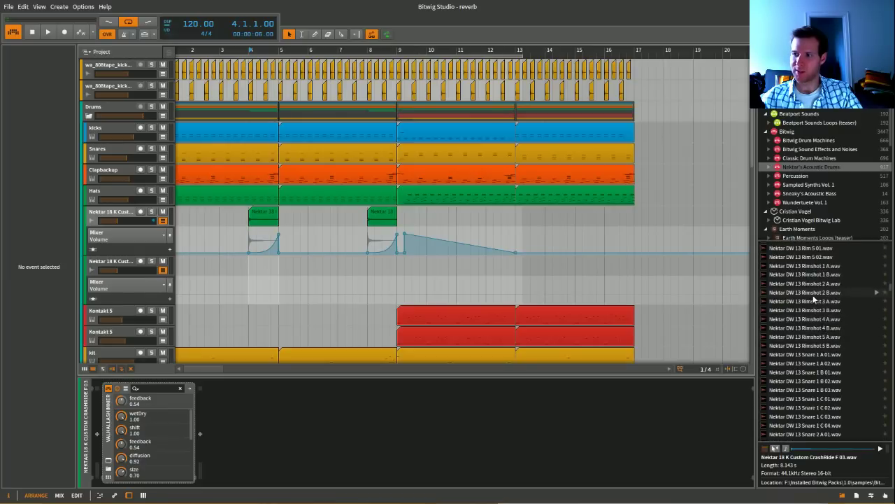
{"action": "left_click_drag", "start_coordinate": [814, 296], "coordinate": [220, 265]}
{"action": "key", "text": "space"}
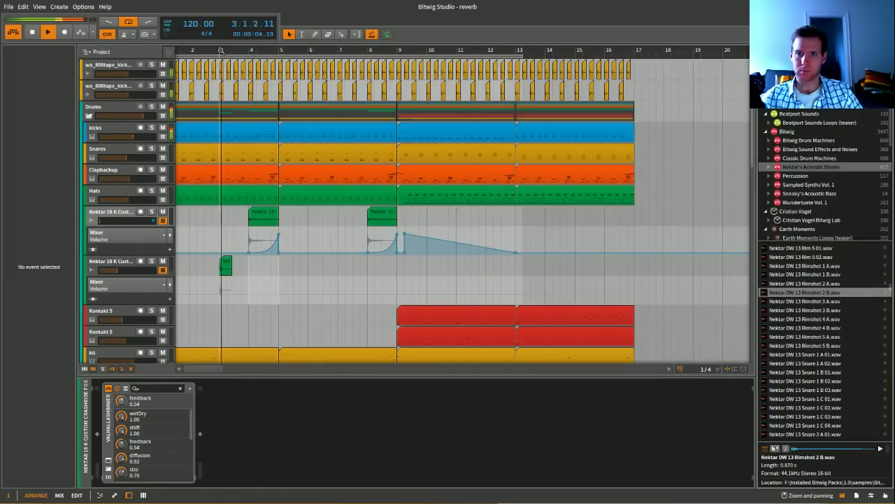
{"action": "key", "text": "space"}
Raise the duplicated track's volume to -1.159 dB and solo it while auditioning the rimshot from bar 3.
{"action": "left_click", "coordinate": [128, 265]}
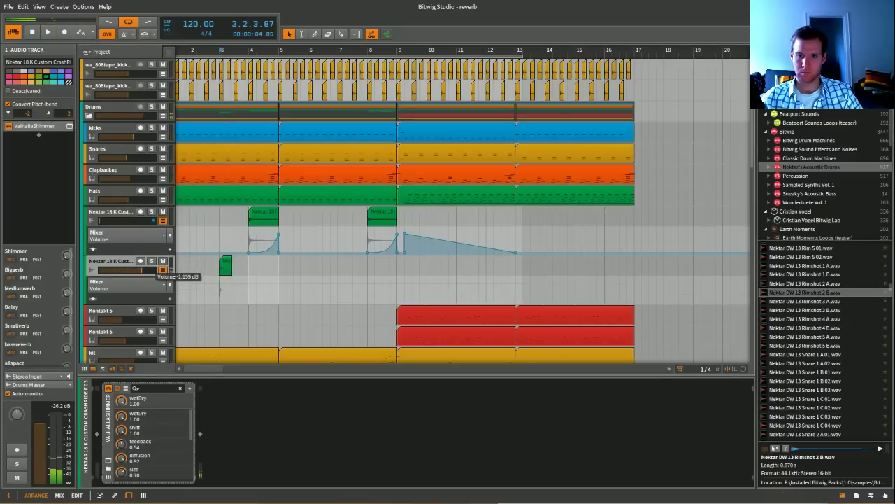
{"action": "key", "text": "space"}
{"action": "key", "text": "space"}
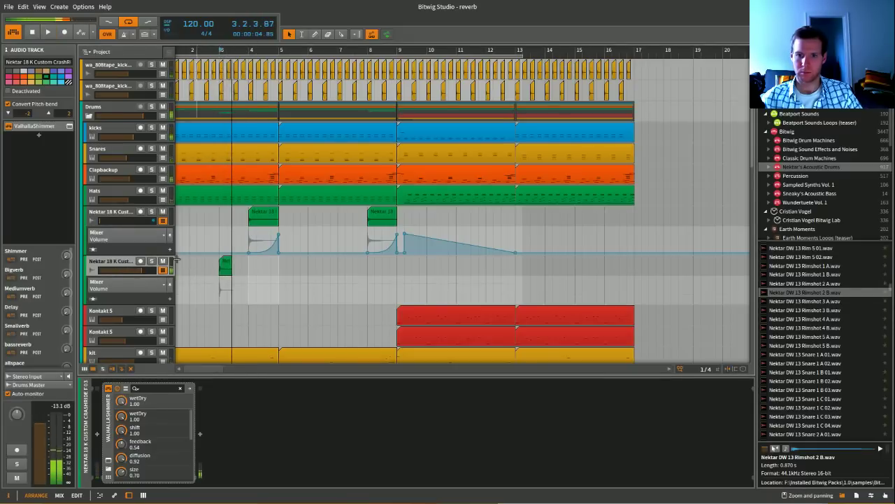
{"action": "left_click", "coordinate": [151, 261]}
{"action": "key", "text": "space"}
{"action": "key", "text": "space"}
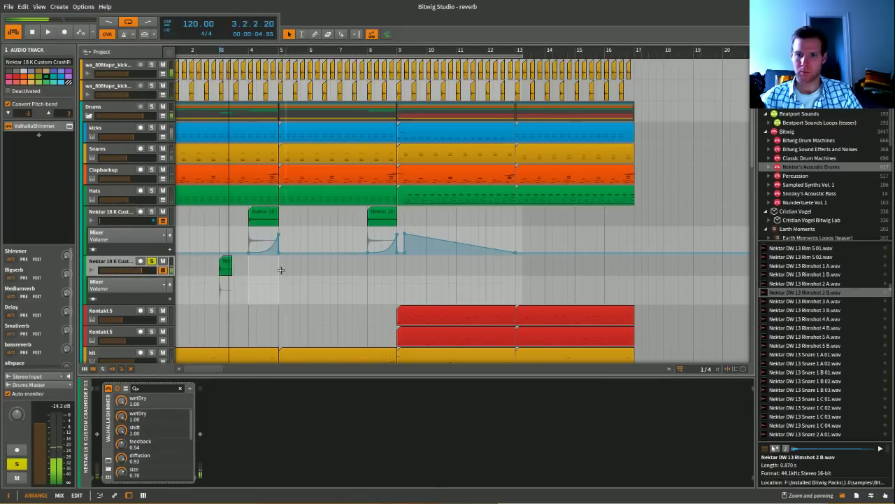
Replace the rimshot clip at bar 3 with Nektar DW 13 Rimshot 4 B.wav and audition it soloed.
{"action": "key", "text": "Delete"}
{"action": "left_click_drag", "start_coordinate": [810, 329], "coordinate": [226, 266]}
{"action": "key", "text": "space"}
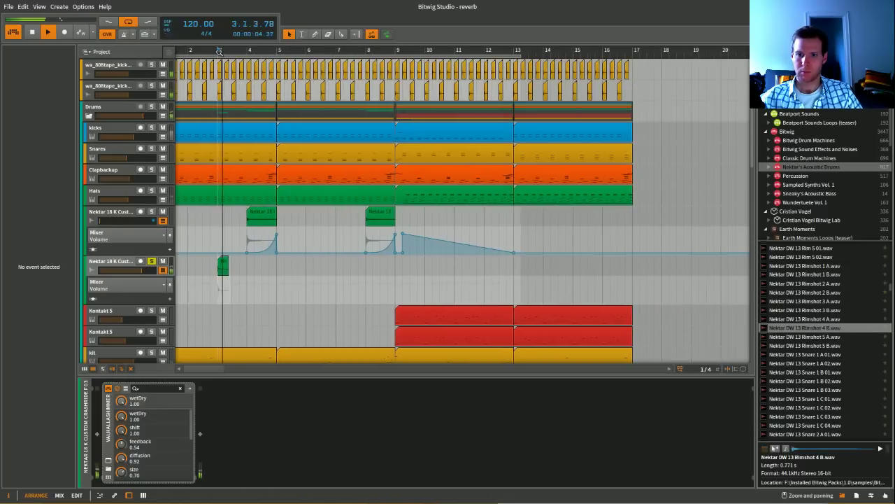
{"action": "key", "text": "plus"}
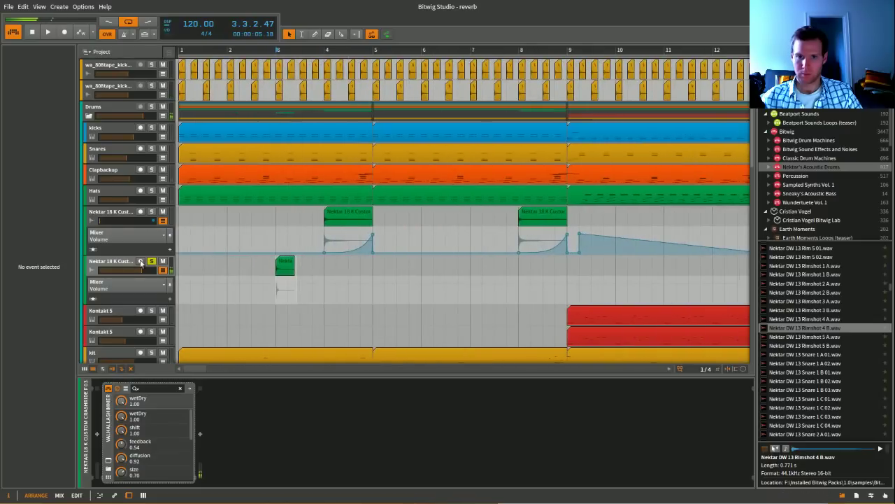
{"action": "key", "text": "space"}
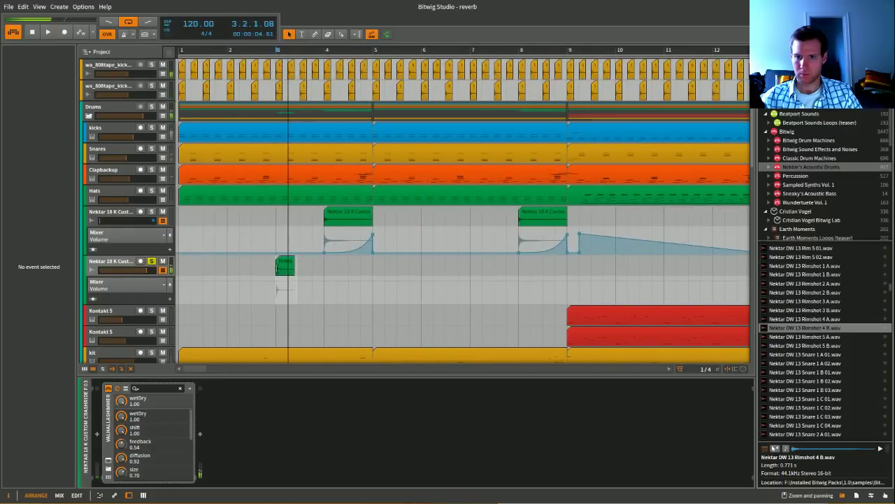
{"action": "left_click", "coordinate": [281, 272]}
{"action": "key", "text": "space"}
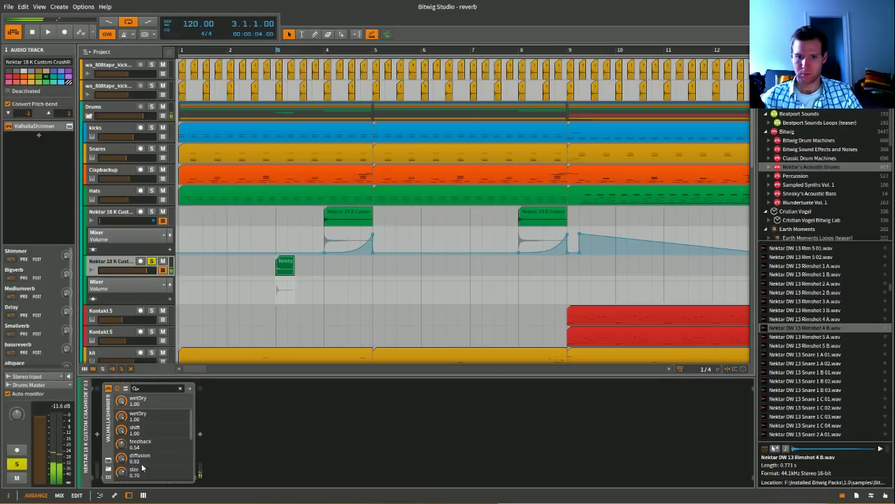
Set the rimshot track's ValhallaShimmer mix to 0.59 and audition the rimshot from bar 3, soloed and in the full mix.
{"action": "left_click", "coordinate": [105, 462]}
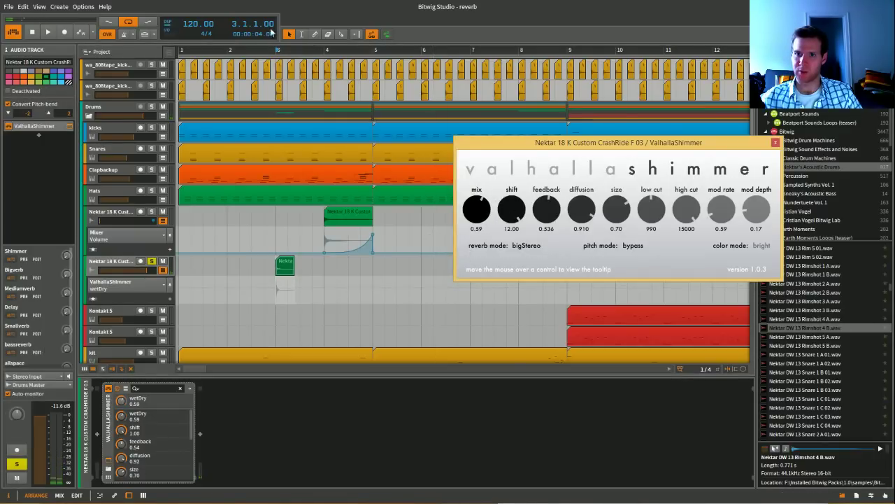
{"action": "left_click", "coordinate": [597, 143]}
{"action": "key", "text": "space"}
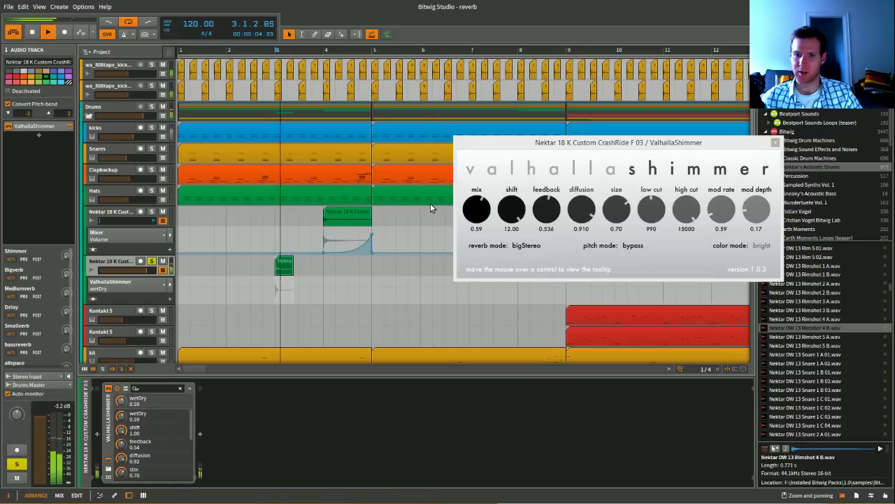
{"action": "left_click", "coordinate": [187, 269]}
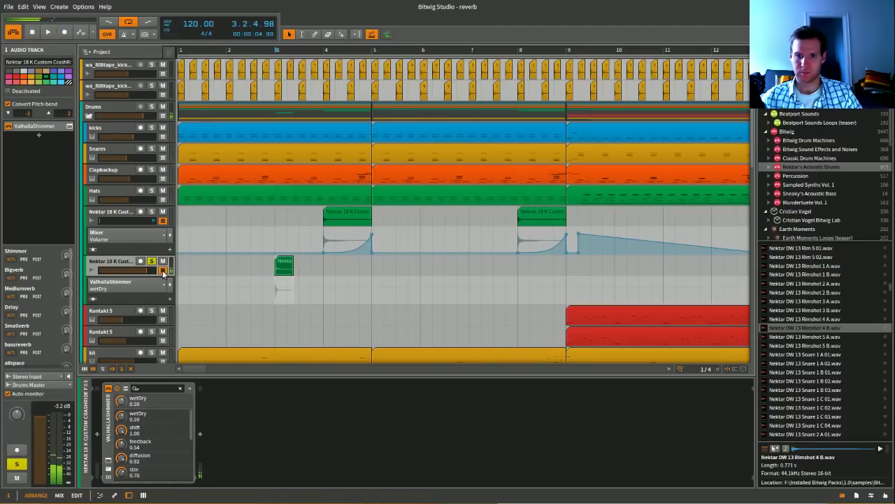
{"action": "key", "text": "space"}
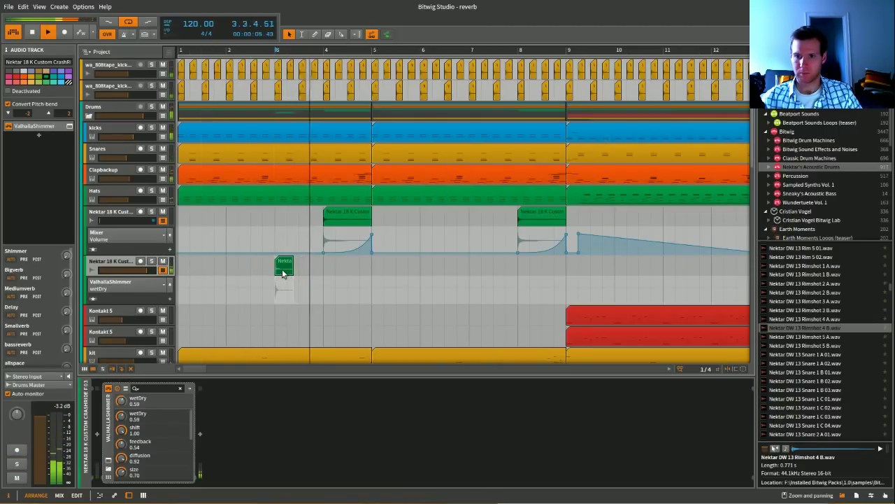
Move the rimshot clip to 4.4 and automate its ValhallaShimmer wetDry from minimum to 37% at 4.4, ramping to 59% at 5.1.
{"action": "left_click_drag", "start_coordinate": [283, 265], "coordinate": [368, 266]}
{"action": "scroll", "coordinate": [371, 274], "scroll_direction": "up", "scroll_amount": 5}
{"action": "scroll", "coordinate": [389, 270], "scroll_direction": "up", "scroll_amount": 3}
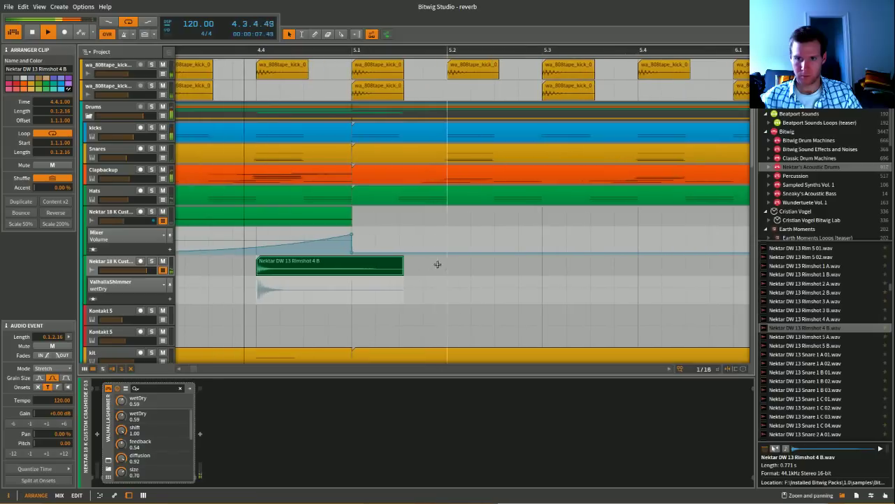
{"action": "left_click", "coordinate": [258, 292]}
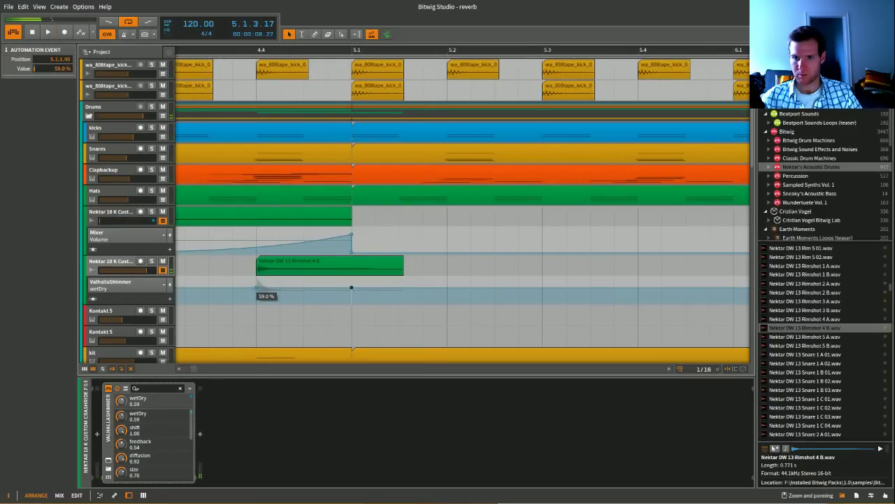
{"action": "left_click_drag", "start_coordinate": [251, 287], "coordinate": [255, 301]}
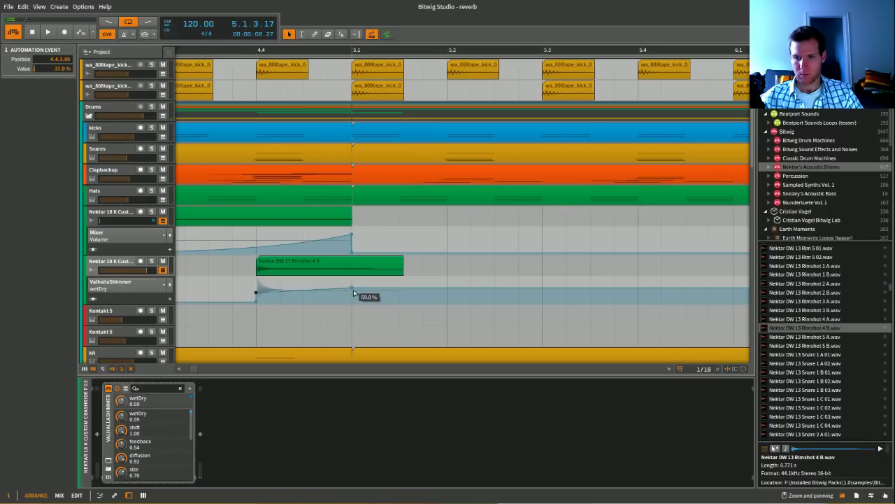
{"action": "left_click", "coordinate": [89, 285]}
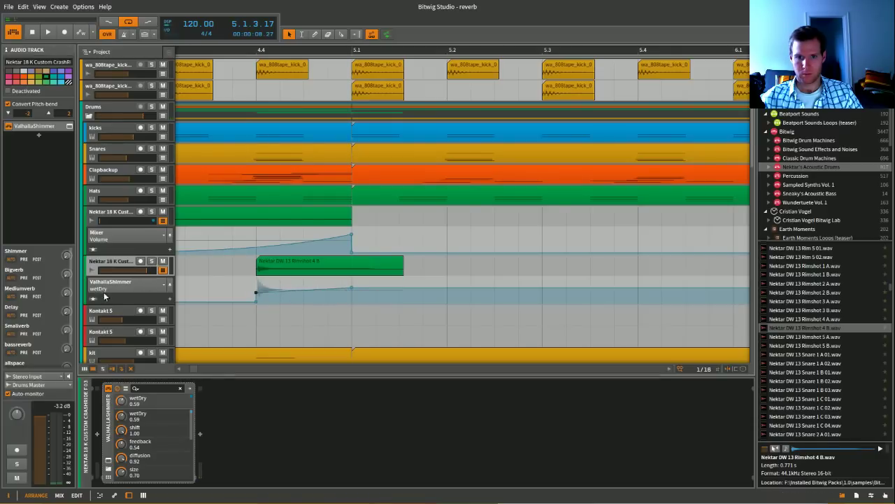
Delete the rimshot track's ValhallaShimmer wetDry automation points around 4.4 to 5.1 and display its mixer volume lane.
{"action": "left_click", "coordinate": [103, 287]}
{"action": "left_click", "coordinate": [105, 301]}
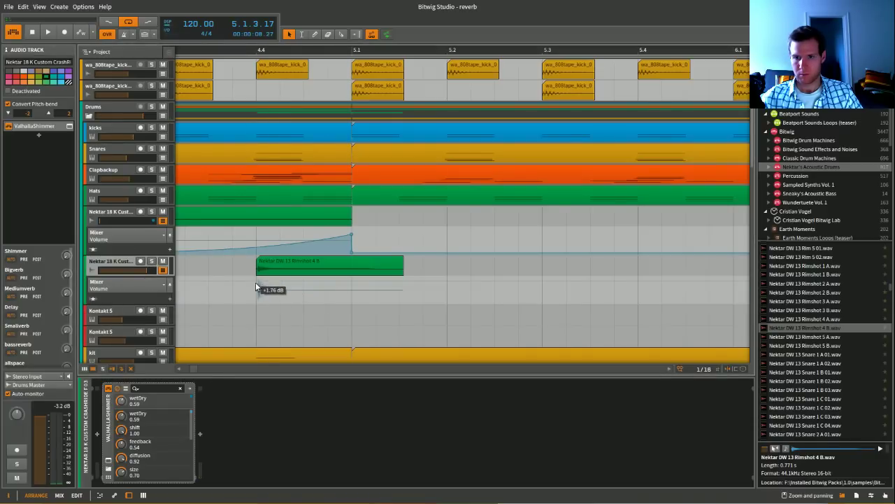
{"action": "left_click", "coordinate": [148, 284]}
{"action": "left_click", "coordinate": [142, 300]}
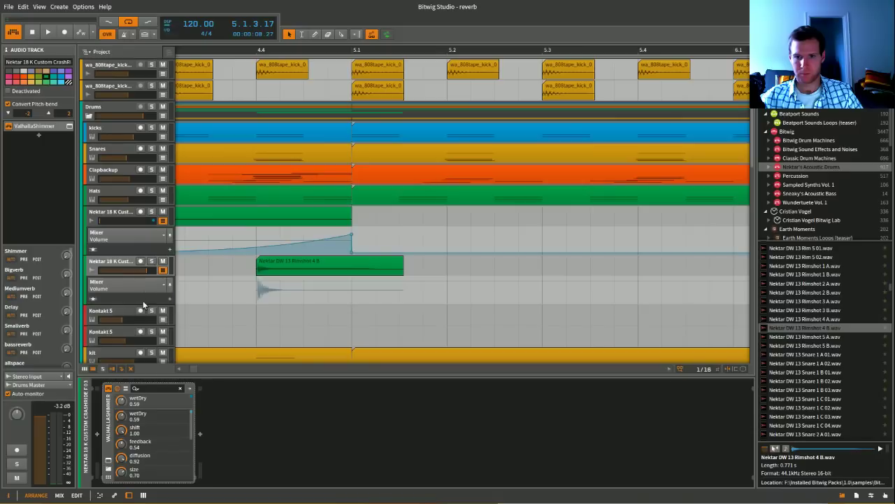
{"action": "left_click_drag", "start_coordinate": [384, 292], "coordinate": [250, 286]}
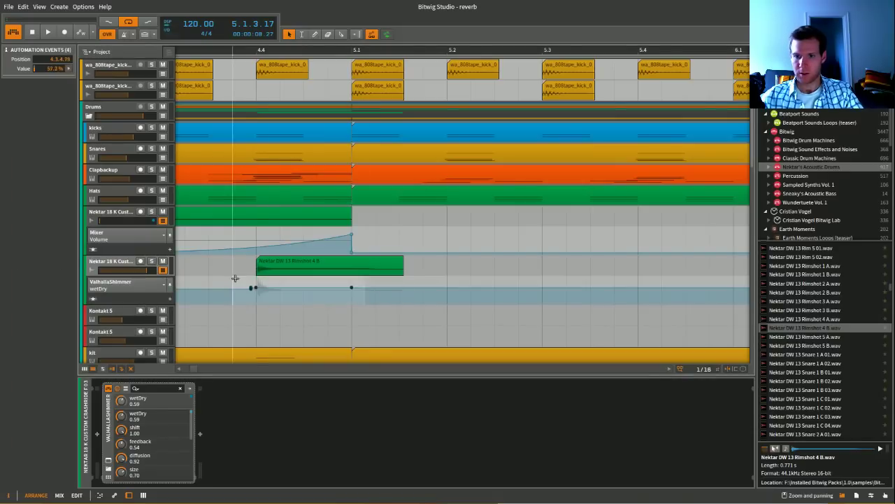
{"action": "left_click", "coordinate": [137, 285]}
{"action": "left_click", "coordinate": [117, 309]}
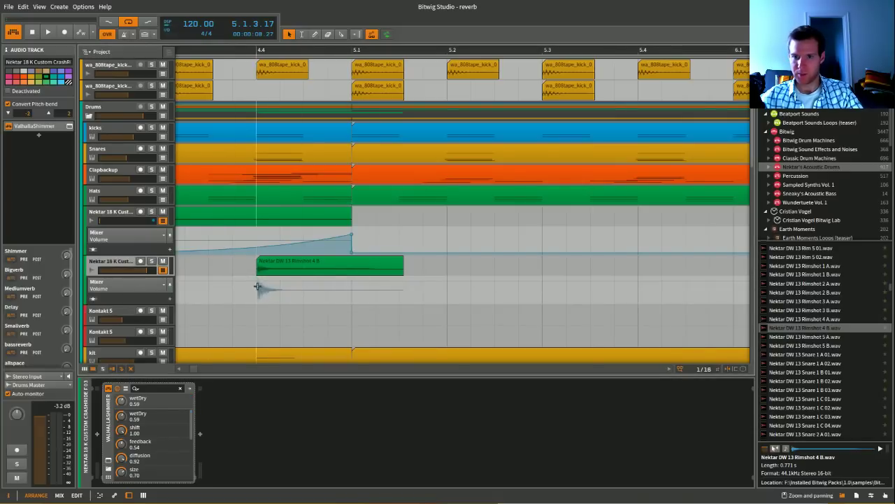
Automate the rimshot's volume from -Inf to about +3.1 dB at 4.4, dipping mid-beat, curving up to +6.02 dB at 5.1, then cutting to -Inf.
{"action": "left_click", "coordinate": [256, 282]}
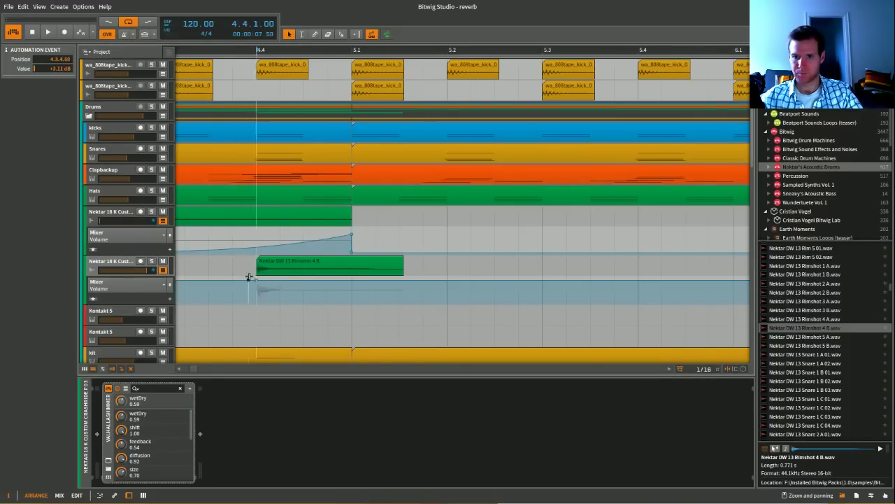
{"action": "left_click_drag", "start_coordinate": [248, 283], "coordinate": [256, 302]}
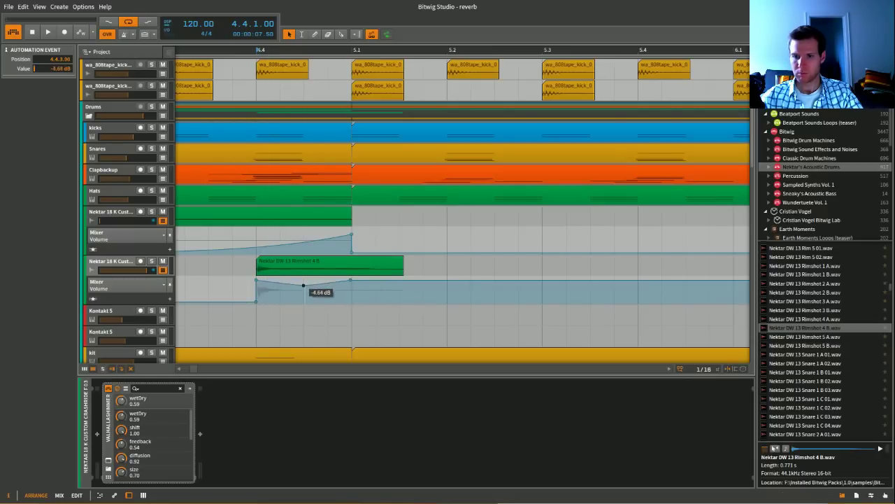
{"action": "left_click_drag", "start_coordinate": [303, 287], "coordinate": [353, 282]}
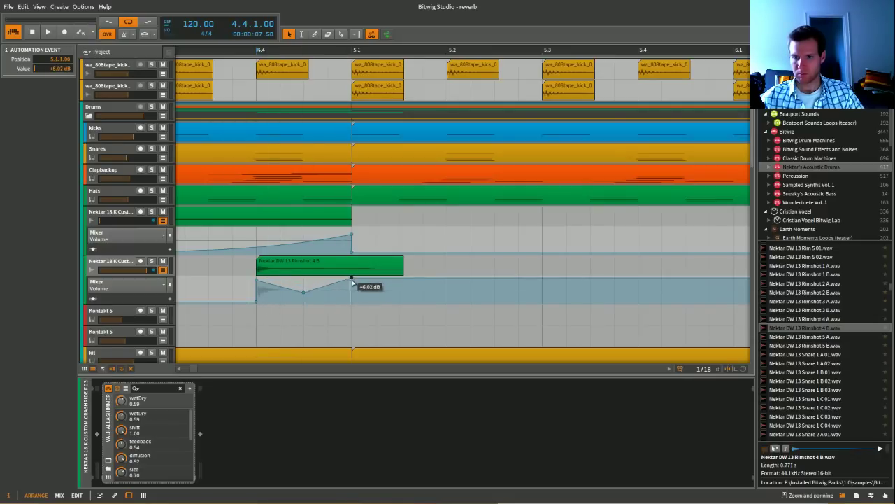
{"action": "left_click", "coordinate": [303, 292]}
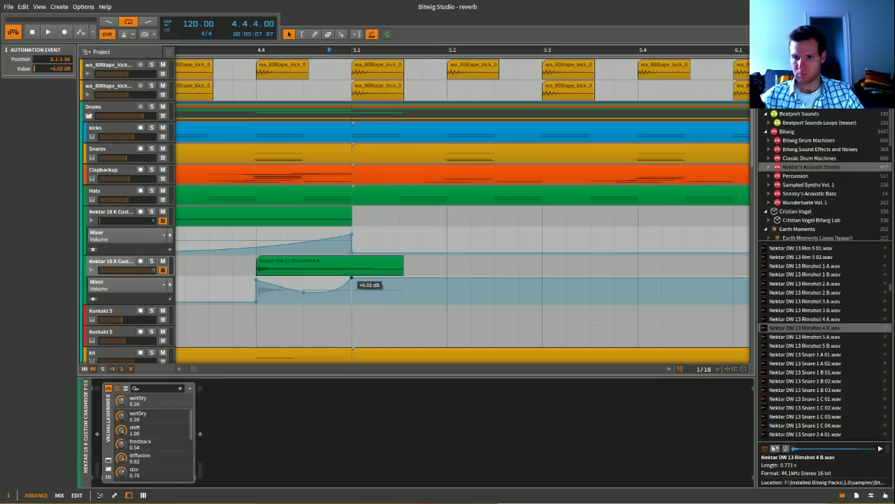
{"action": "left_click", "coordinate": [352, 281]}
{"action": "key", "text": "space"}
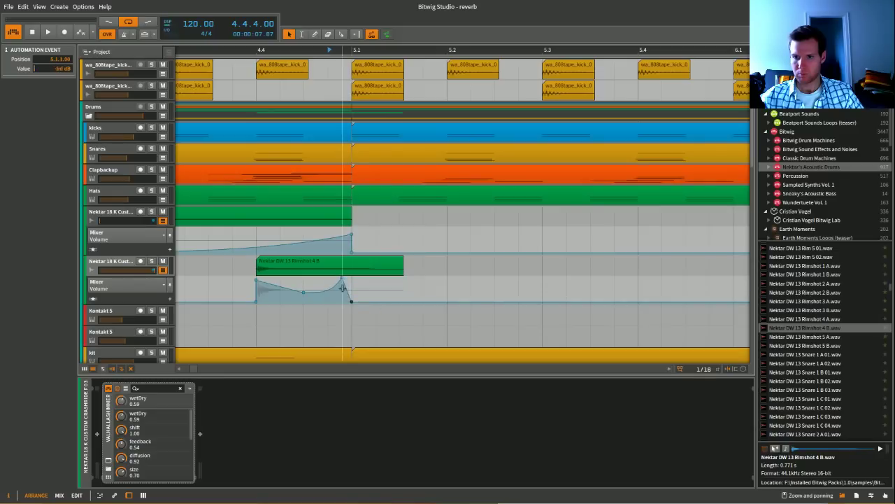
{"action": "key", "text": "space"}
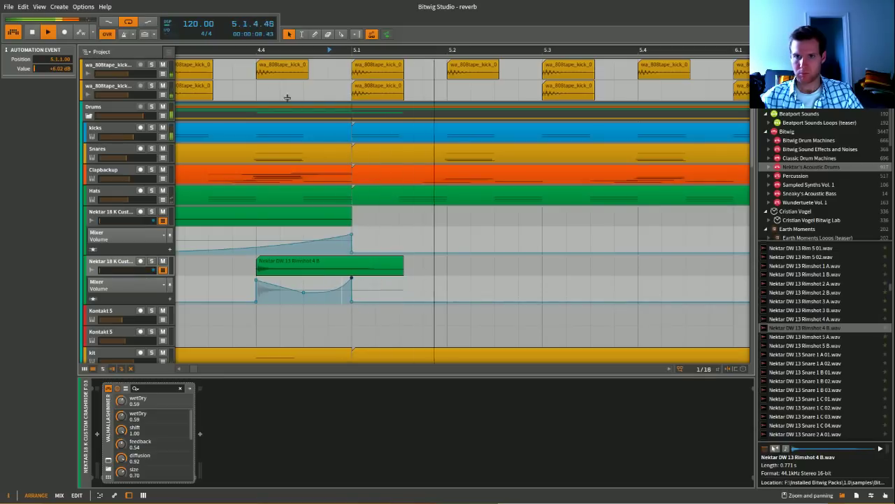
Audition the rimshot's volume automation from around 4.3 and lower its ValhallaShimmer mix to 0.50.
{"action": "left_click", "coordinate": [201, 51]}
{"action": "key", "text": "space"}
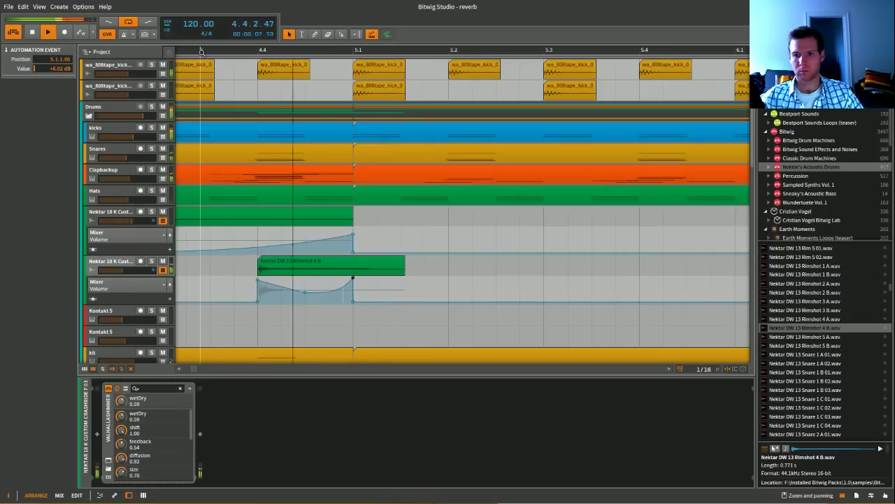
{"action": "scroll", "coordinate": [202, 51], "scroll_direction": "up", "scroll_amount": 8}
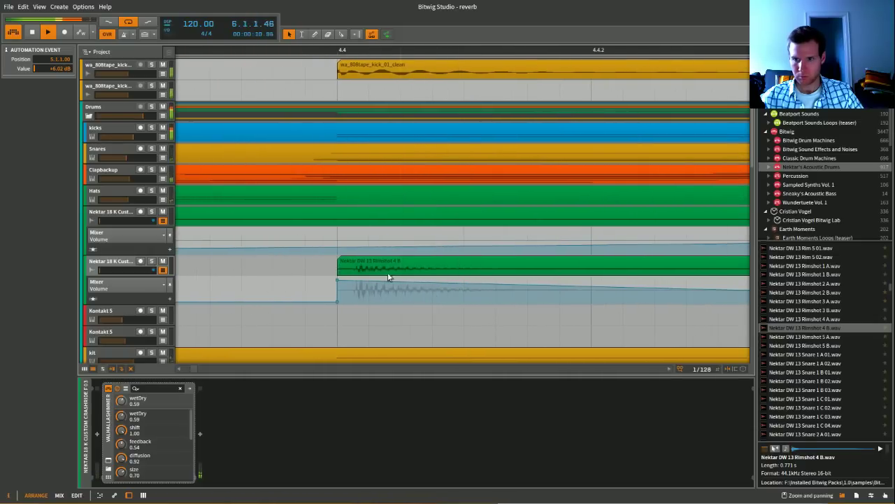
{"action": "scroll", "coordinate": [352, 81], "scroll_direction": "down", "scroll_amount": 8}
{"action": "key", "text": "space"}
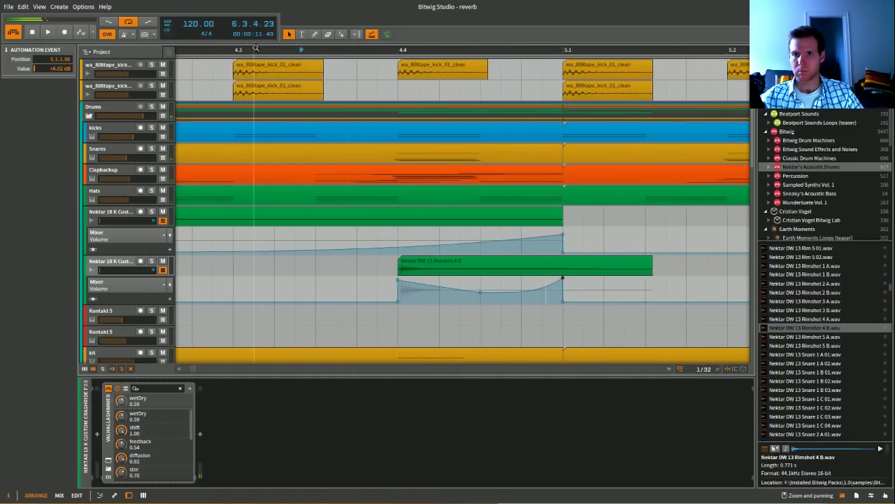
{"action": "scroll", "coordinate": [433, 266], "scroll_direction": "down", "scroll_amount": 3}
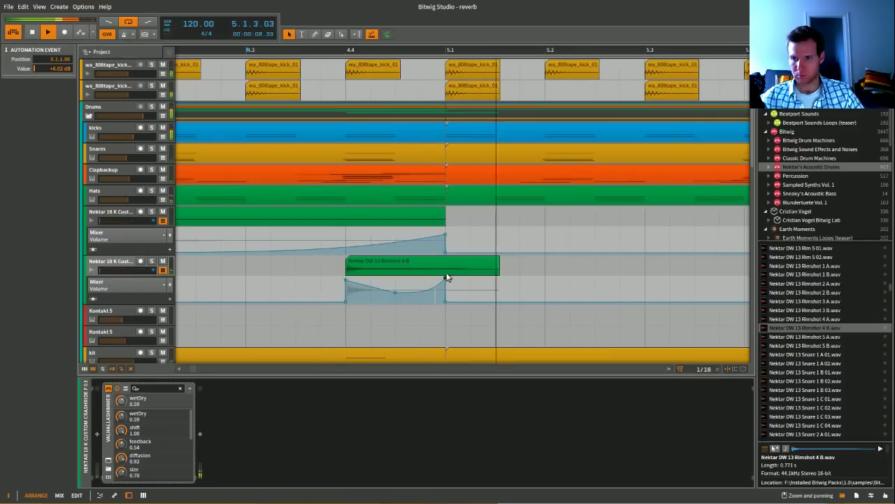
{"action": "left_click", "coordinate": [102, 266]}
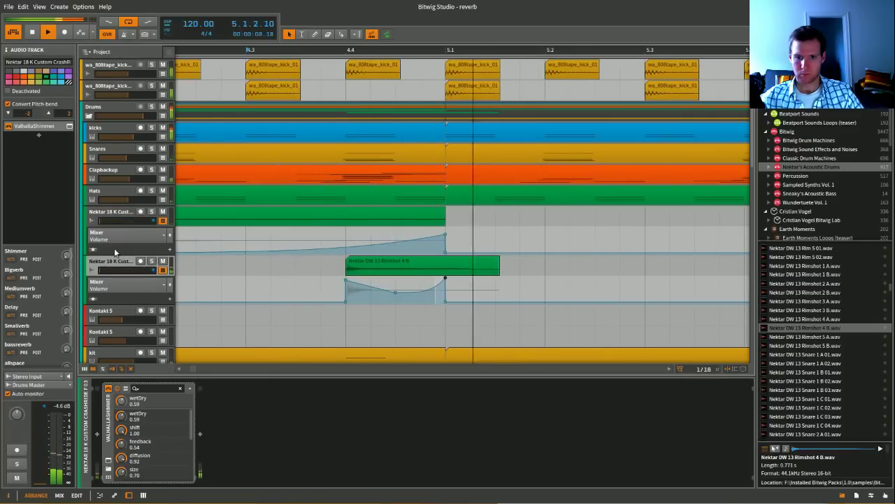
{"action": "left_click", "coordinate": [108, 389]}
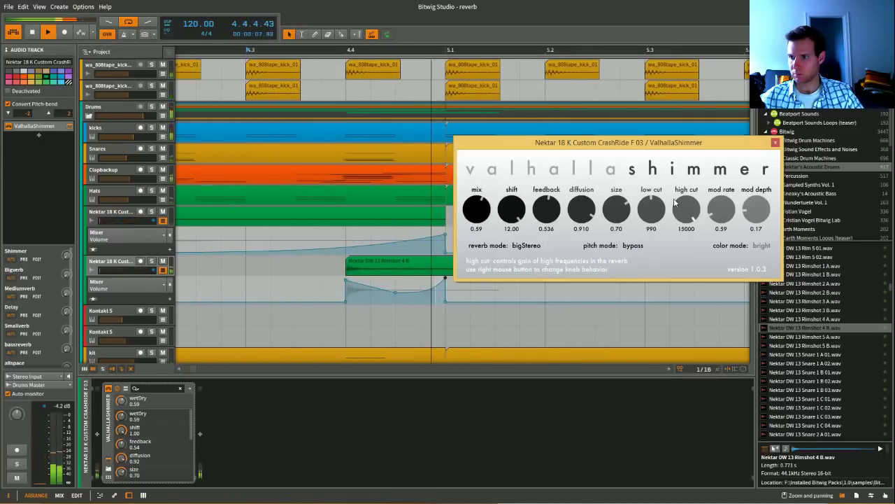
{"action": "left_click_drag", "start_coordinate": [478, 211], "coordinate": [474, 219]}
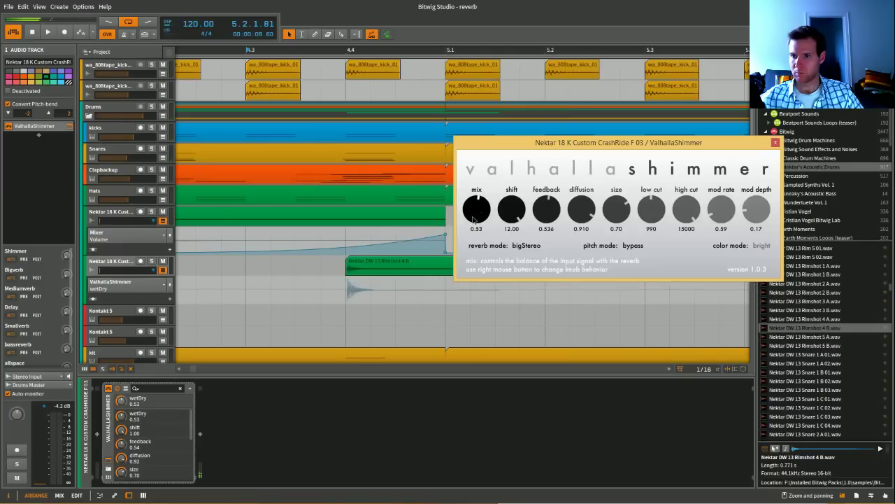
{"action": "left_click", "coordinate": [776, 142]}
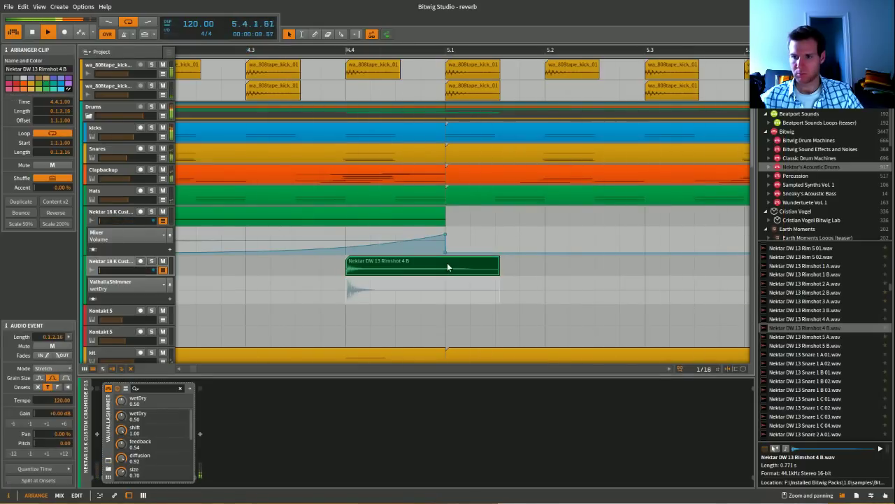
Copy the rimshot clip from 4.4 to 8.4, shorten the copy to one beat, and duplicate it at 9.1.
{"action": "double_click", "coordinate": [447, 265]}
{"action": "key", "text": "ctrl+e"}
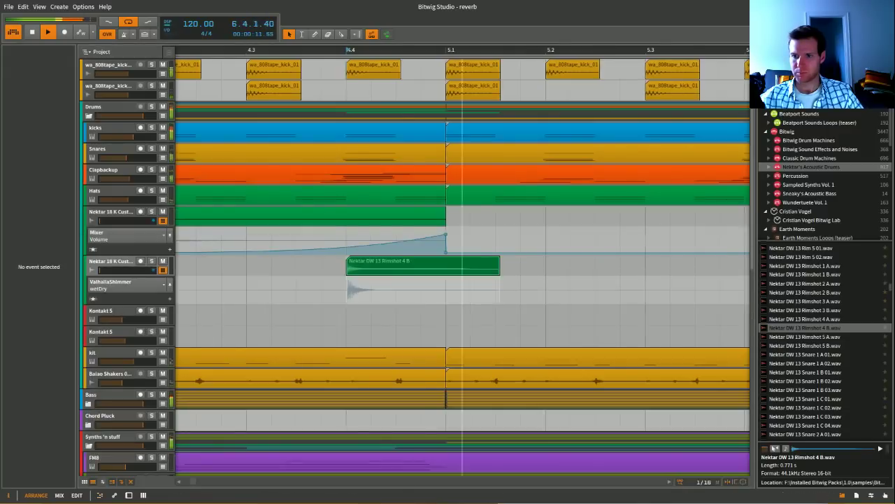
{"action": "scroll", "coordinate": [374, 246], "scroll_direction": "down", "scroll_amount": 5}
{"action": "left_click_drag", "start_coordinate": [364, 264], "coordinate": [553, 267]}
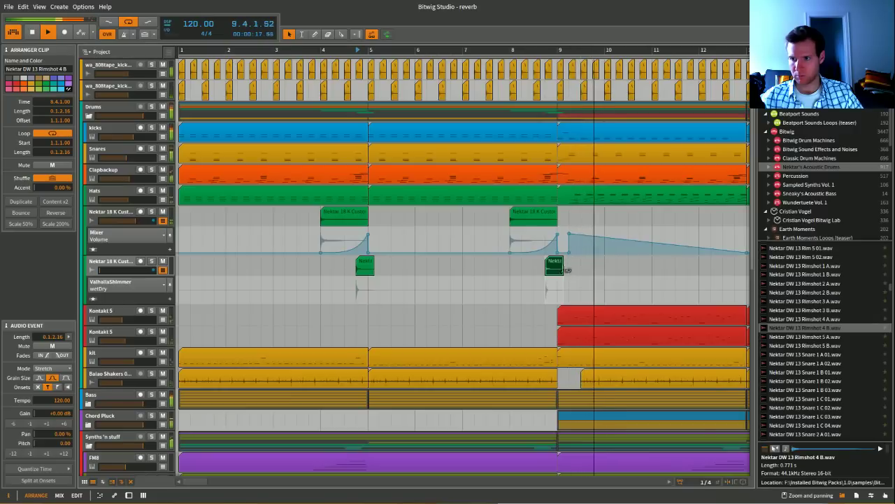
{"action": "scroll", "coordinate": [531, 264], "scroll_direction": "up", "scroll_amount": 5}
{"action": "mouse_move", "coordinate": [496, 266]}
{"action": "left_mouse_down"}
{"action": "mouse_move", "coordinate": [461, 266]}
{"action": "mouse_move", "coordinate": [494, 266]}
{"action": "left_mouse_up"}
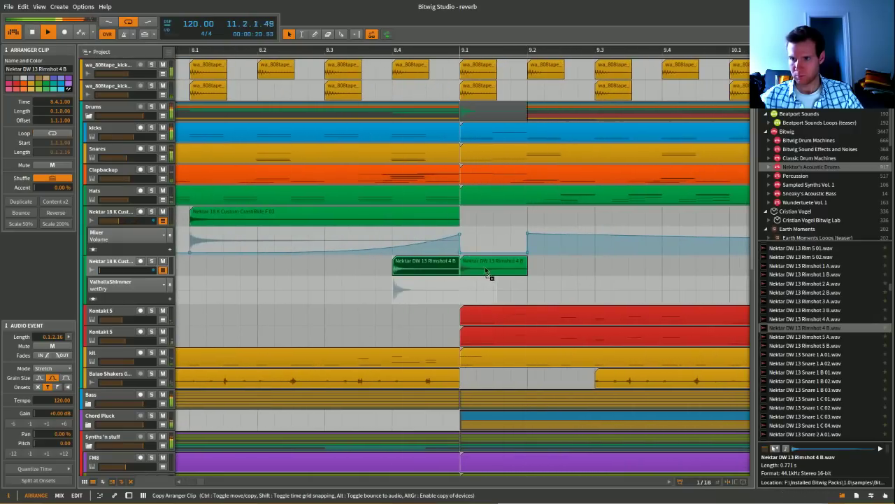
Set the rimshot volume automation at 9.1 to -12.6 dB, remove the dip after it, and audition the transition into bar 9.
{"action": "left_click", "coordinate": [330, 49]}
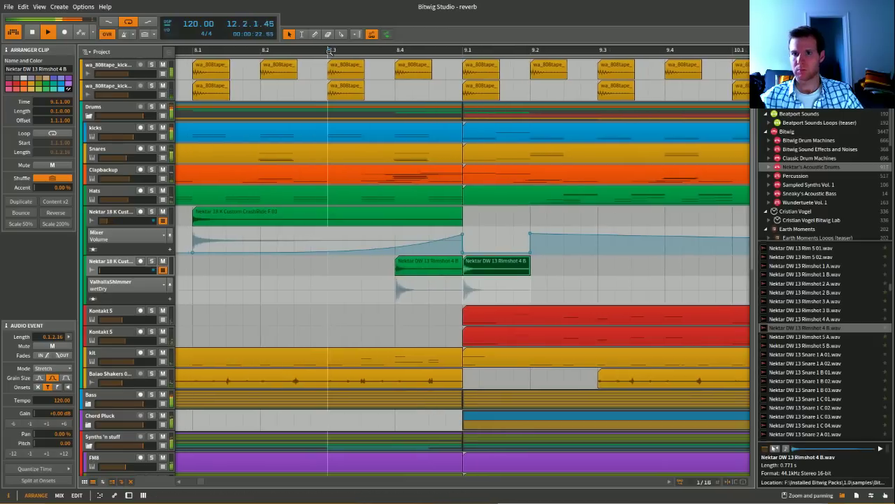
{"action": "left_click", "coordinate": [138, 291]}
{"action": "left_click", "coordinate": [130, 307]}
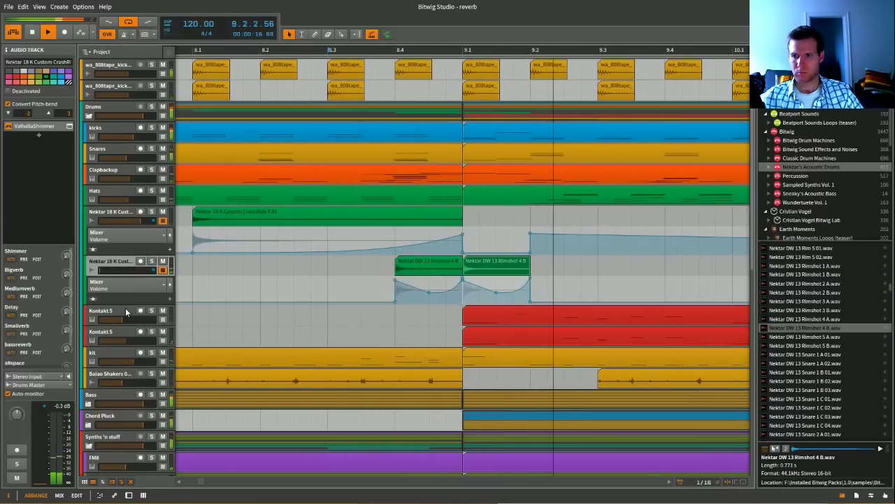
{"action": "left_click", "coordinate": [462, 283]}
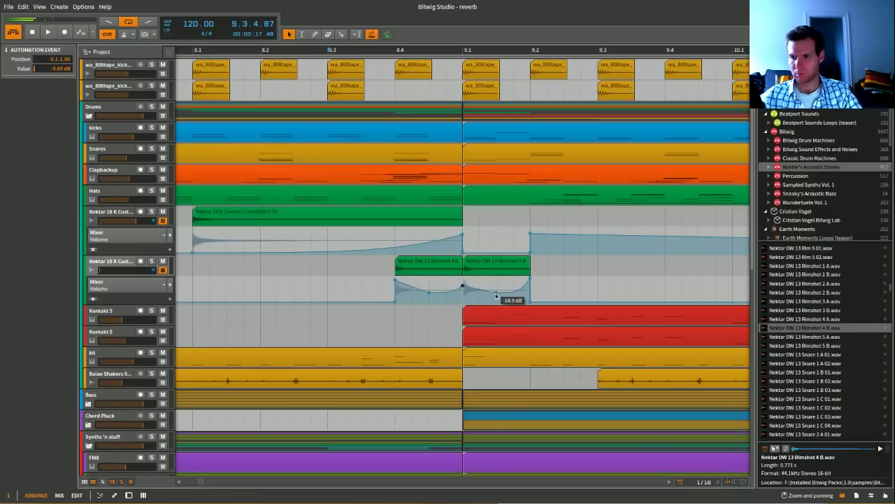
{"action": "left_click_drag", "start_coordinate": [496, 297], "coordinate": [461, 289]}
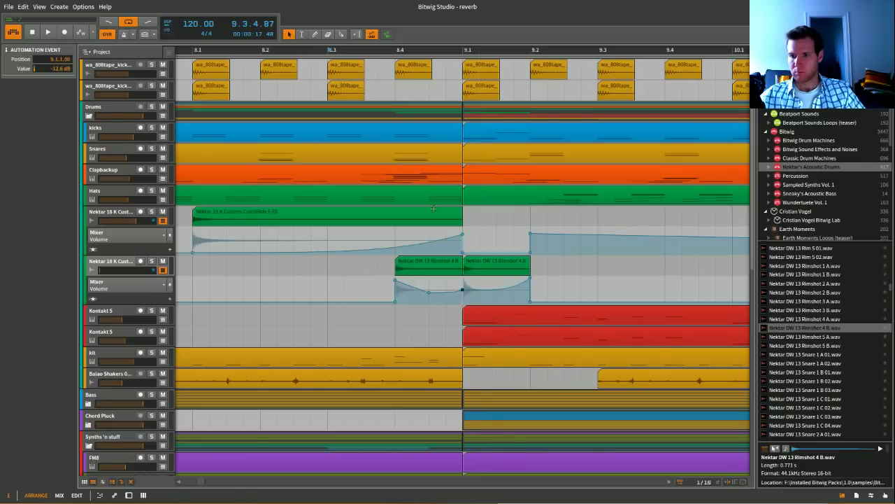
{"action": "key", "text": "space"}
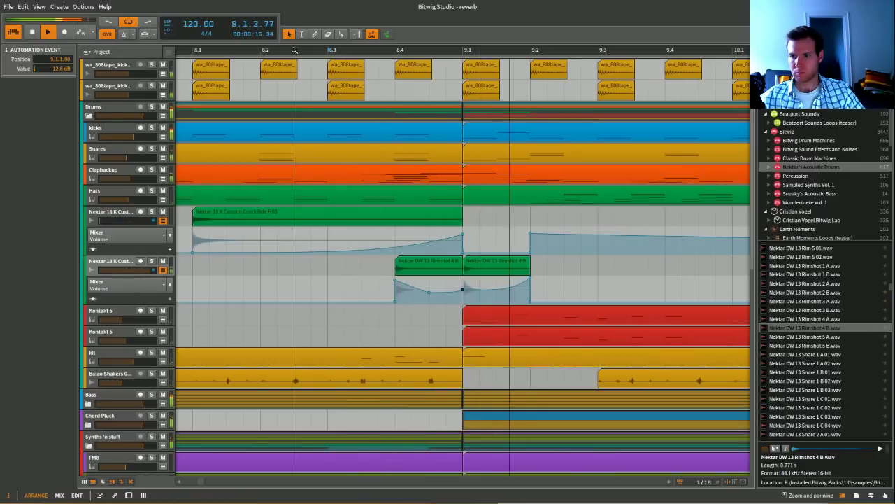
{"action": "key", "text": "space"}
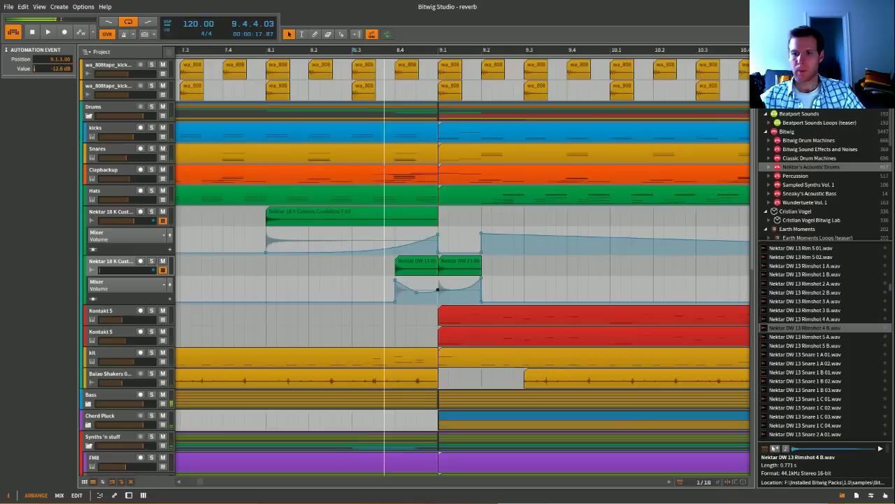
Automate the rimshot track's pan from 0% at 9.1 to -100% at 9.1.4, curving to the opposite side at 9.2.
{"action": "scroll", "coordinate": [376, 117], "scroll_direction": "up", "scroll_amount": 1}
{"action": "left_click", "coordinate": [105, 285]}
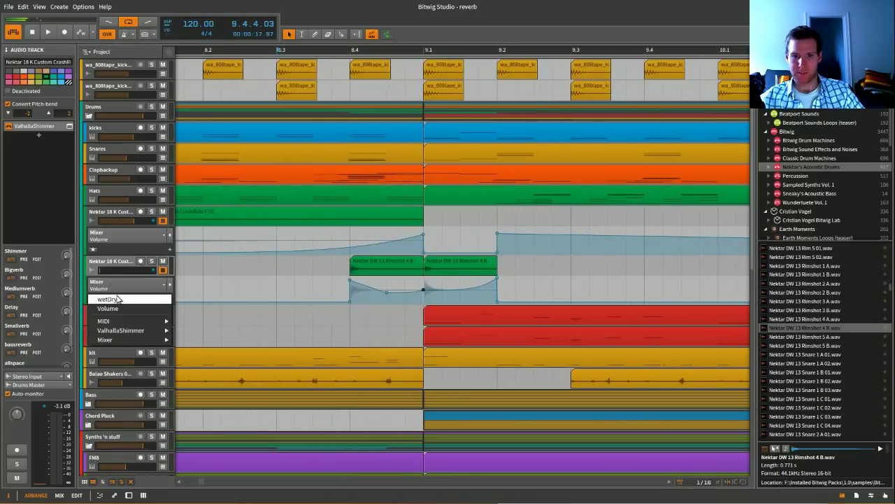
{"action": "mouse_move", "coordinate": [122, 340]}
{"action": "left_click", "coordinate": [184, 348]}
{"action": "scroll", "coordinate": [350, 303], "scroll_direction": "up", "scroll_amount": 2}
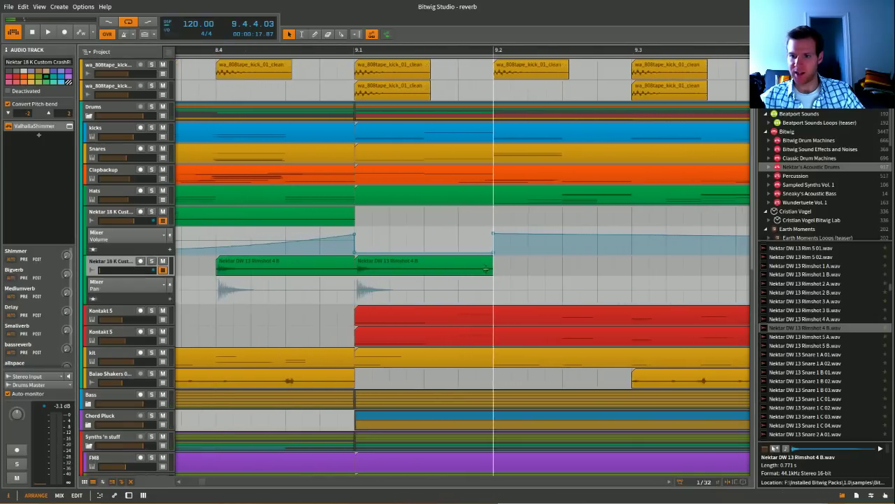
{"action": "left_click", "coordinate": [352, 299]}
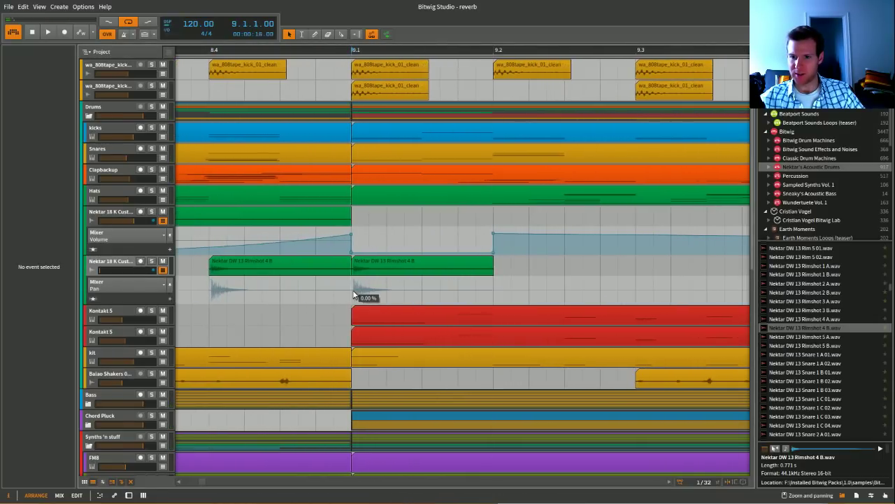
{"action": "left_click", "coordinate": [354, 295]}
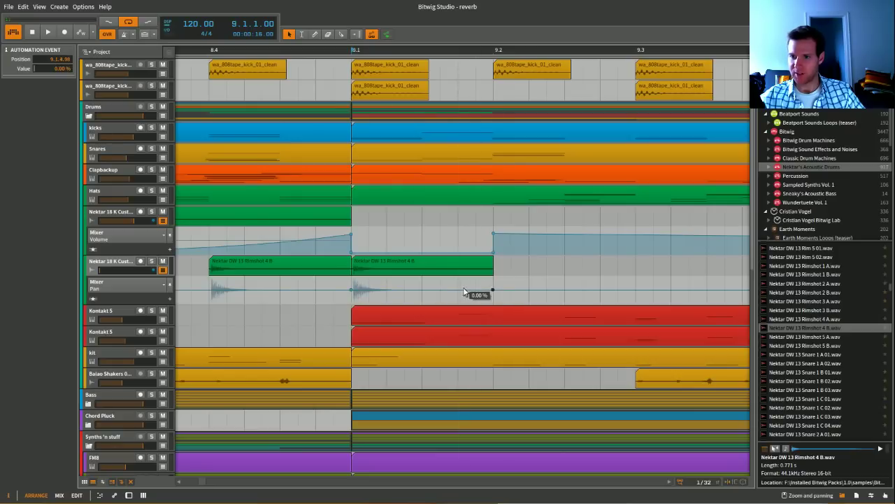
{"action": "left_click_drag", "start_coordinate": [460, 291], "coordinate": [493, 278]}
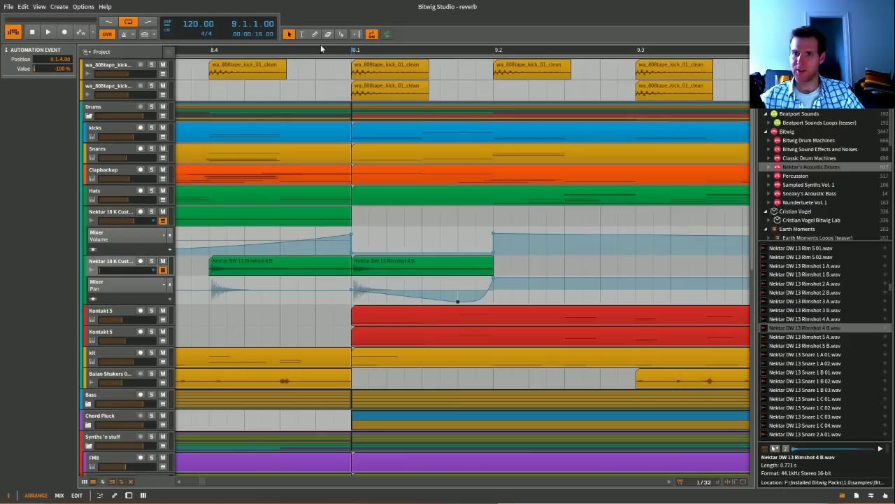
Audition the panned rimshot from between 8.4 and 9.1 and review the clips around bar 9.
{"action": "left_click", "coordinate": [301, 51]}
{"action": "key", "text": "space"}
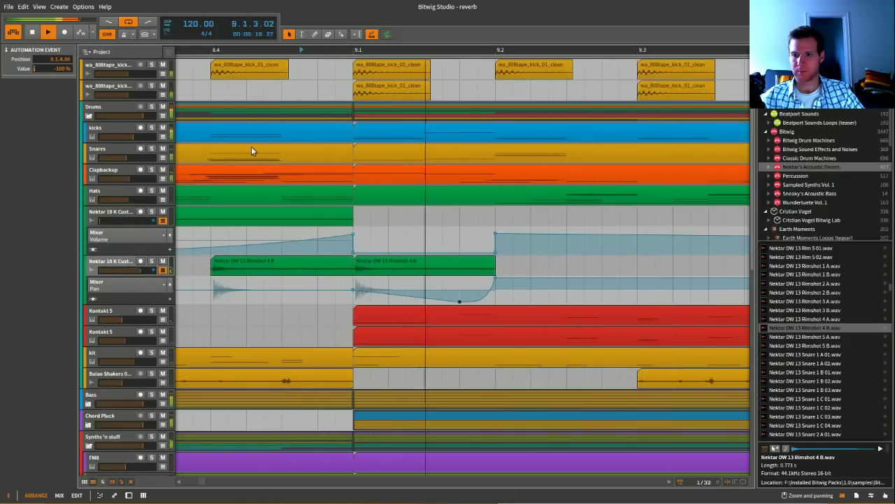
{"action": "scroll", "coordinate": [371, 178], "scroll_direction": "down", "scroll_amount": 5}
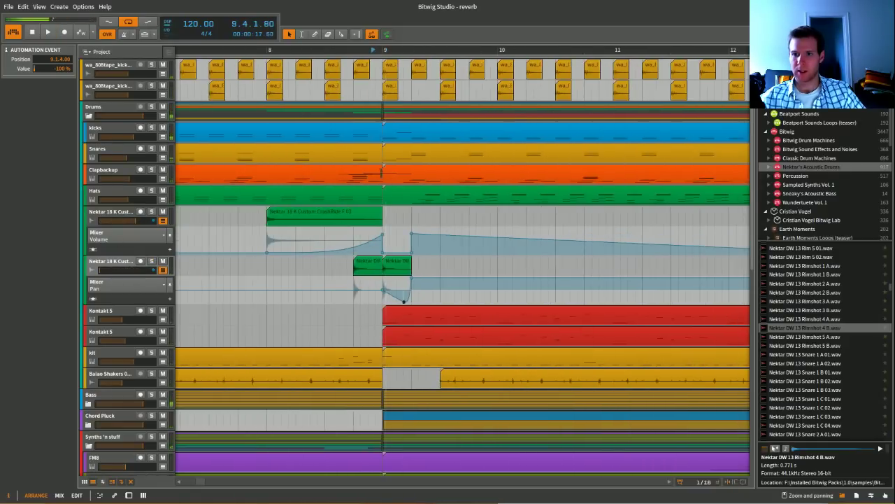
{"action": "left_click", "coordinate": [367, 264]}
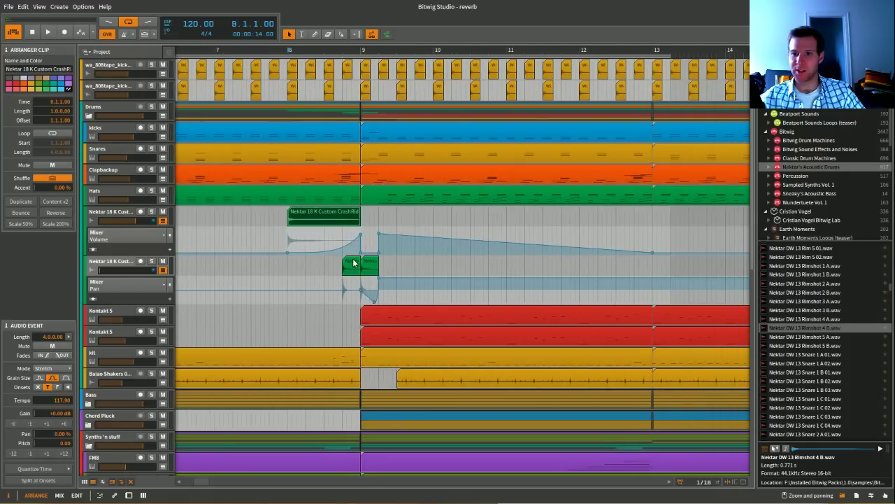
Hide the automation lanes of the crash and rimshot tracks and set the playback start to bar 8.
{"action": "left_click", "coordinate": [148, 221]}
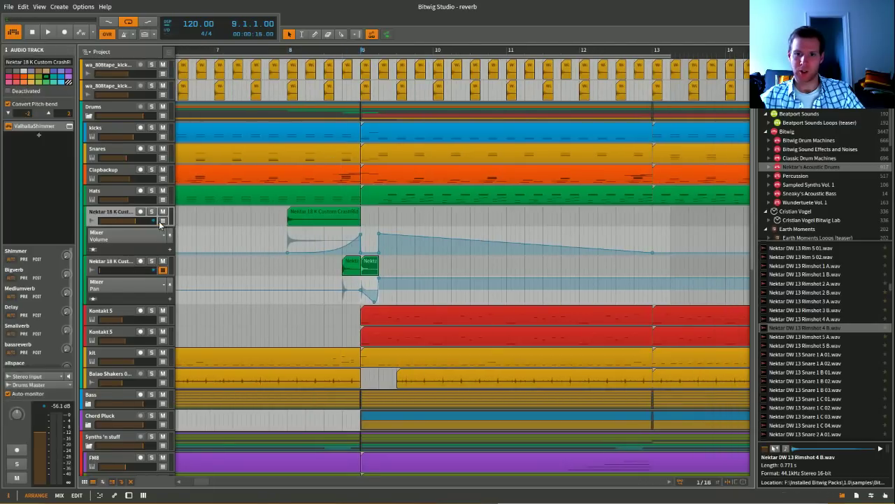
{"action": "left_click", "coordinate": [162, 220]}
{"action": "left_click", "coordinate": [162, 242]}
{"action": "left_click", "coordinate": [287, 51]}
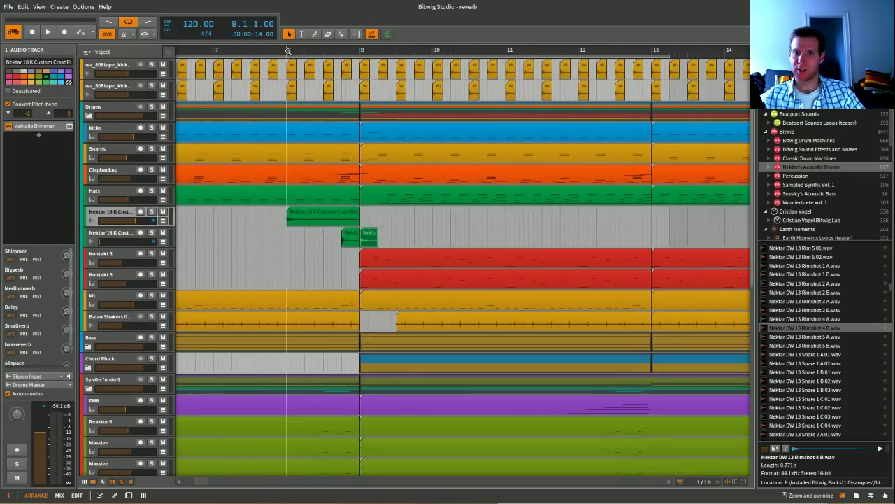
Examine the device chains of the Smallverb, Mediumverb and Bigverb effect tracks.
{"action": "scroll", "coordinate": [340, 143], "scroll_direction": "down", "scroll_amount": 6}
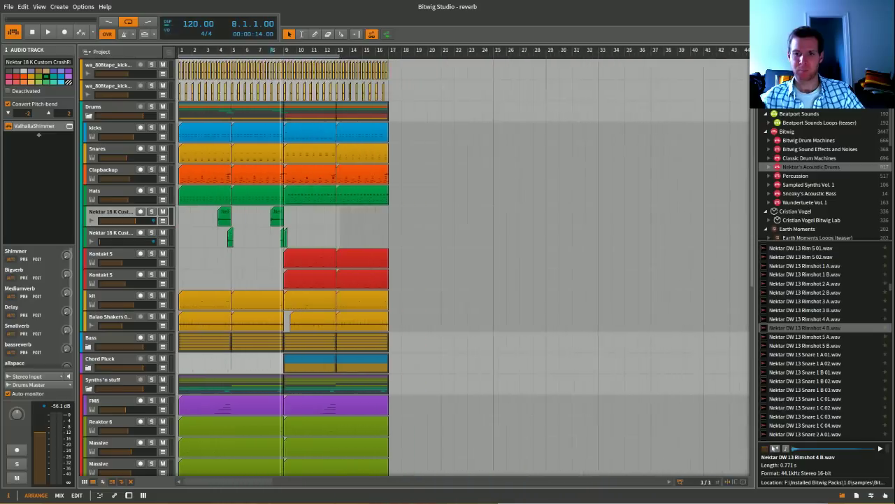
{"action": "scroll", "coordinate": [262, 225], "scroll_direction": "up", "scroll_amount": 1}
{"action": "scroll", "coordinate": [246, 214], "scroll_direction": "down", "scroll_amount": 10}
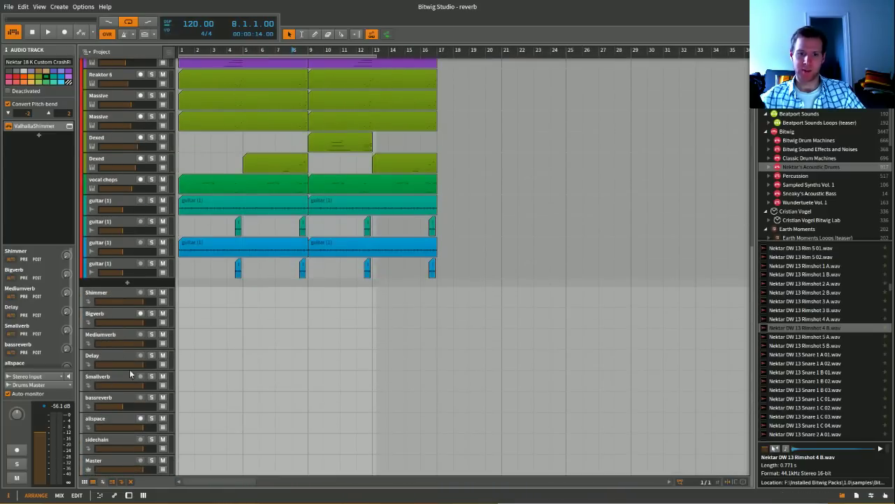
{"action": "left_click", "coordinate": [103, 380]}
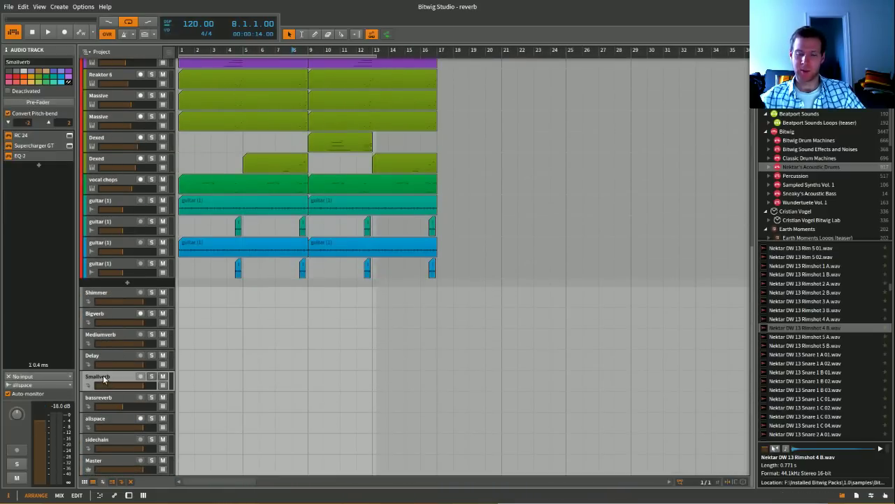
{"action": "left_click", "coordinate": [110, 336]}
{"action": "left_click", "coordinate": [110, 316]}
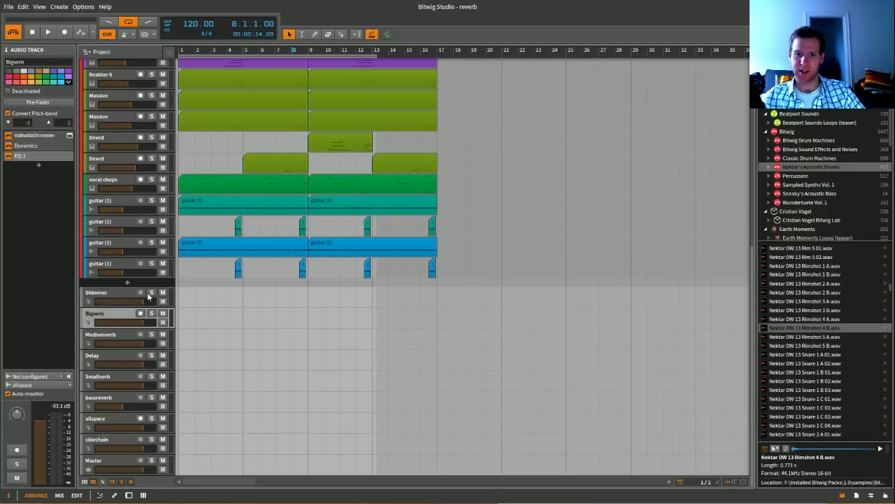
Extend the arranger loop region to bar 17 so it covers the full 16 bars.
{"action": "scroll", "coordinate": [270, 241], "scroll_direction": "up", "scroll_amount": 3}
{"action": "scroll", "coordinate": [291, 166], "scroll_direction": "up", "scroll_amount": 5}
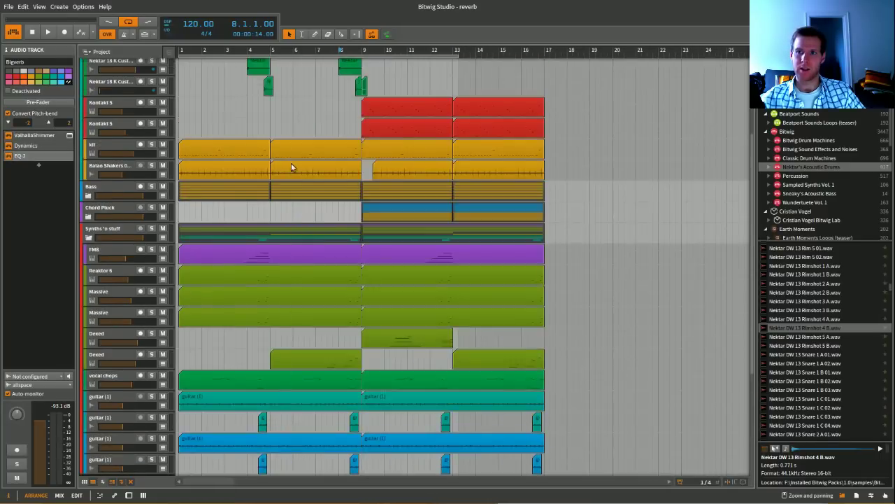
{"action": "scroll", "coordinate": [292, 168], "scroll_direction": "up", "scroll_amount": 5}
{"action": "left_click_drag", "start_coordinate": [457, 57], "coordinate": [549, 58]}
Play the arrangement from bar 8 and compare it with the allspace reverb bus muted and unmuted.
{"action": "scroll", "coordinate": [317, 225], "scroll_direction": "down", "scroll_amount": 10}
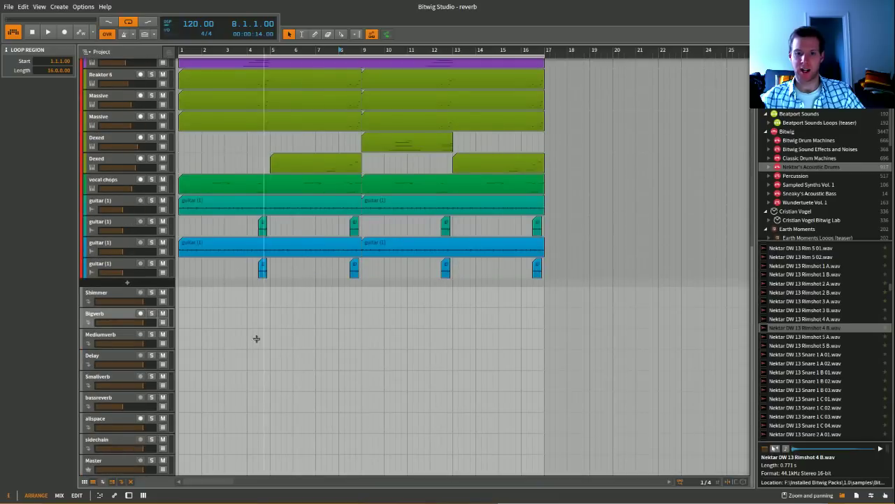
{"action": "left_click", "coordinate": [95, 441]}
{"action": "left_click", "coordinate": [106, 423]}
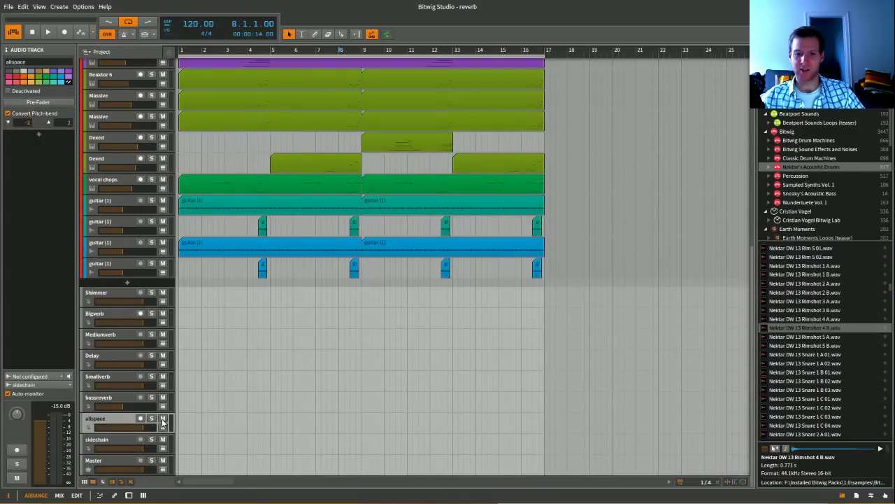
{"action": "key", "text": "space"}
{"action": "left_click", "coordinate": [162, 418]}
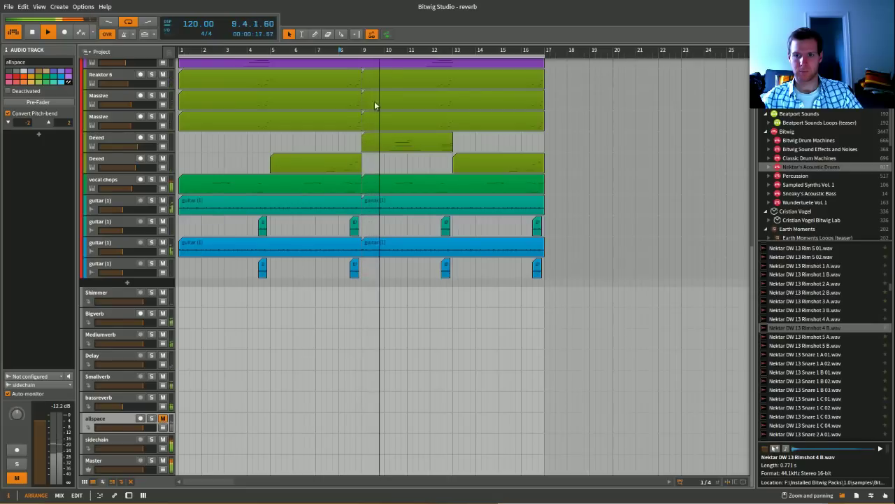
{"action": "left_click", "coordinate": [163, 419]}
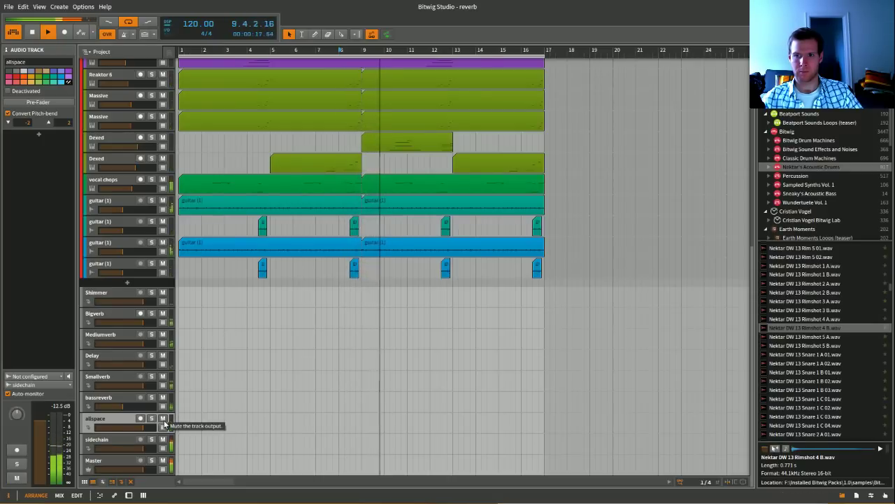
Show the second Dexed track's volume automation lane, check its available automation parameters, and inspect the Bigverb track.
{"action": "left_click", "coordinate": [116, 158]}
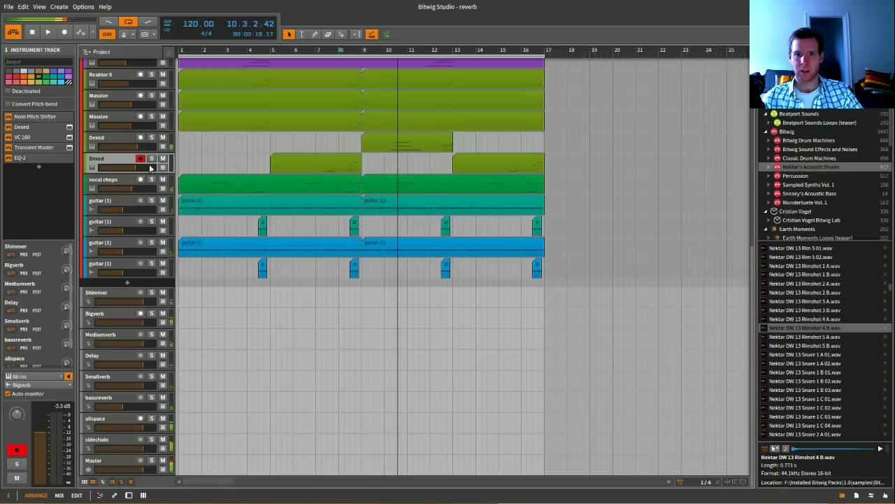
{"action": "left_click", "coordinate": [161, 168]}
{"action": "left_click", "coordinate": [129, 183]}
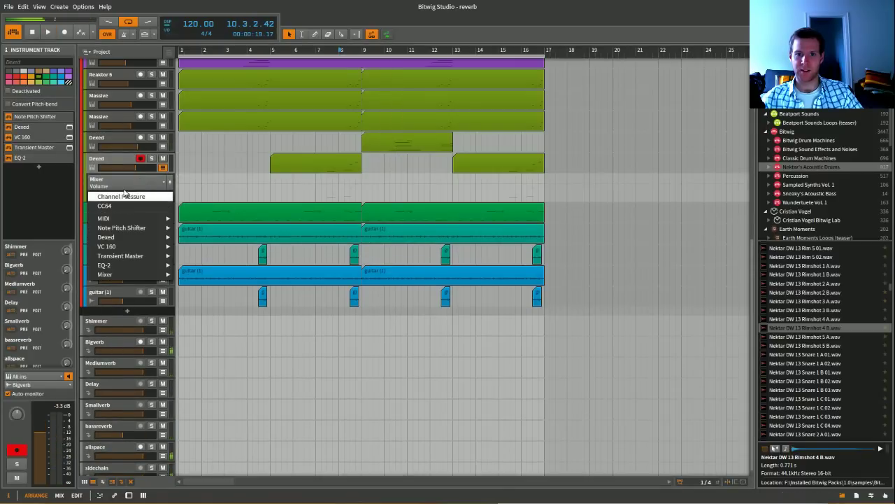
{"action": "left_click", "coordinate": [110, 164]}
{"action": "left_click", "coordinate": [120, 347]}
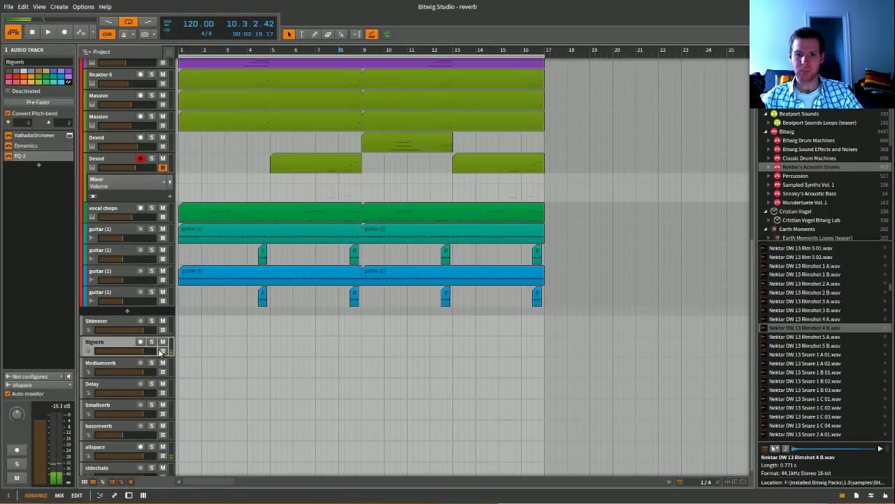
Review the arrangement around the bar 5 transition, from the drum tracks down to the synths and guitars.
{"action": "scroll", "coordinate": [271, 140], "scroll_direction": "up", "scroll_amount": 5}
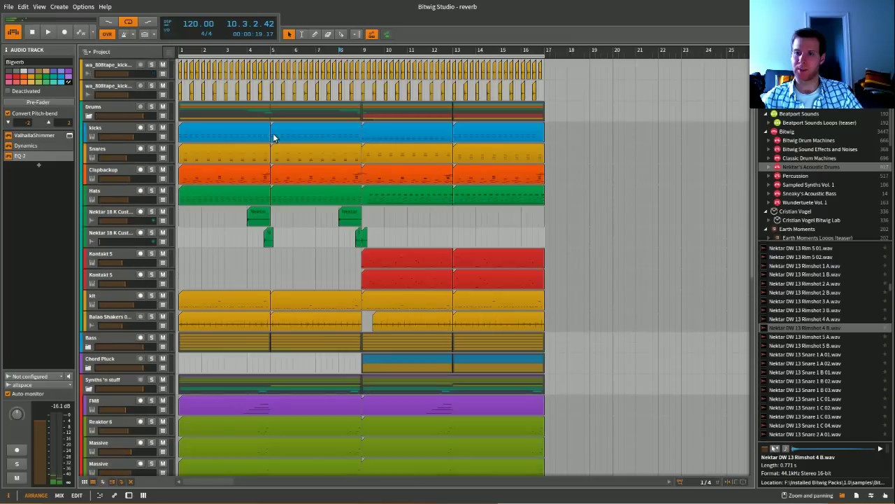
{"action": "left_click", "coordinate": [273, 149]}
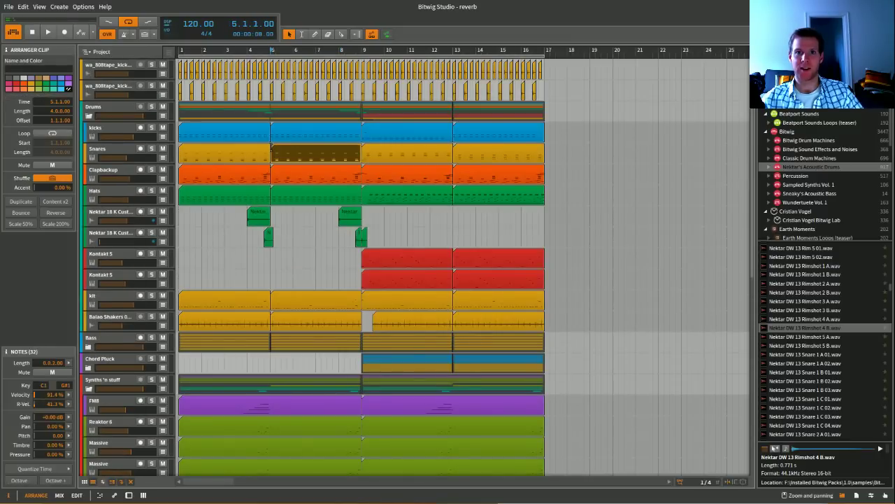
{"action": "scroll", "coordinate": [280, 129], "scroll_direction": "up", "scroll_amount": 3}
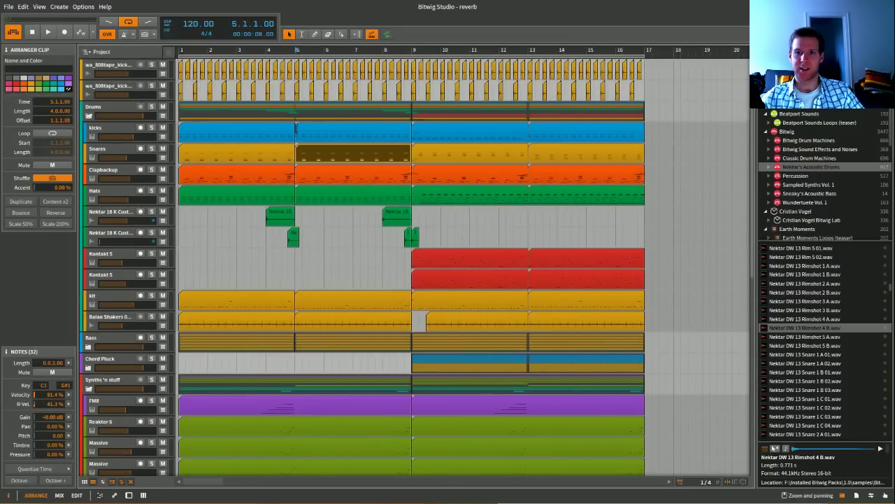
{"action": "scroll", "coordinate": [296, 129], "scroll_direction": "down", "scroll_amount": 5}
{"action": "scroll", "coordinate": [299, 144], "scroll_direction": "up", "scroll_amount": 5}
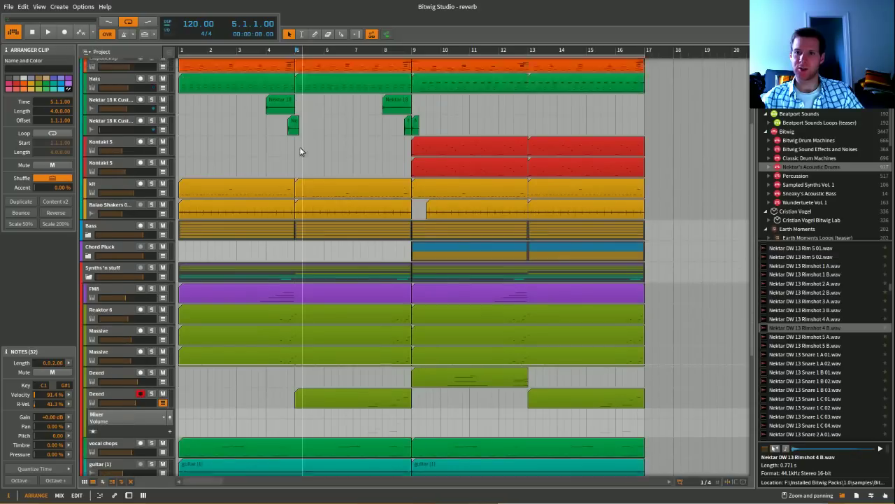
{"action": "scroll", "coordinate": [296, 133], "scroll_direction": "down", "scroll_amount": 5}
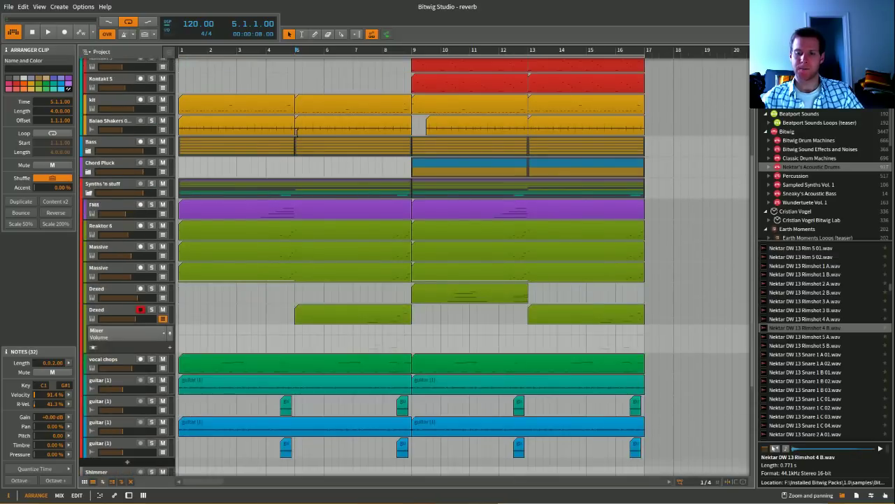
{"action": "scroll", "coordinate": [278, 167], "scroll_direction": "up", "scroll_amount": 5}
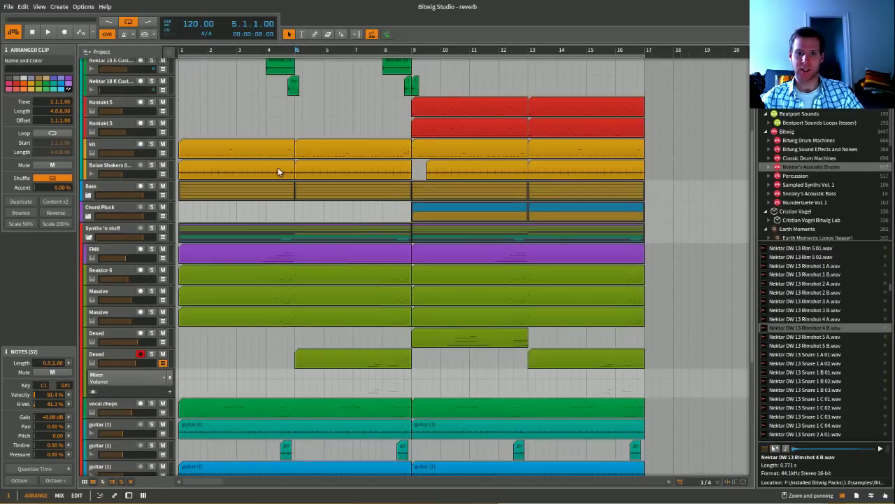
{"action": "scroll", "coordinate": [277, 167], "scroll_direction": "down", "scroll_amount": 5}
{"action": "scroll", "coordinate": [277, 168], "scroll_direction": "up", "scroll_amount": 5}
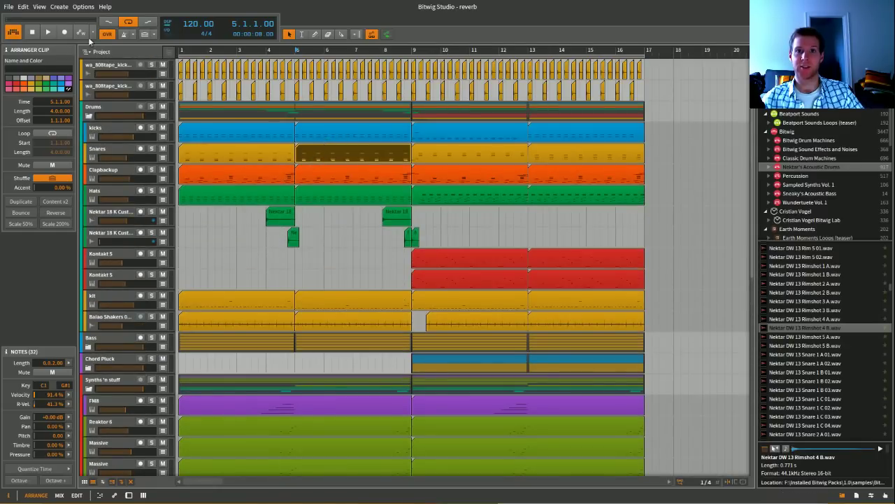
{"action": "left_click", "coordinate": [81, 8]}
{"action": "left_click", "coordinate": [83, 9]}
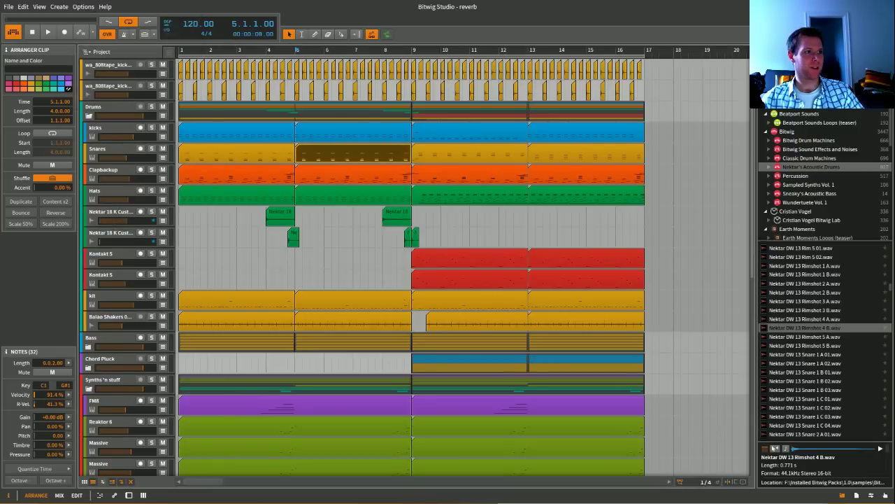
{"action": "key", "text": "Escape"}
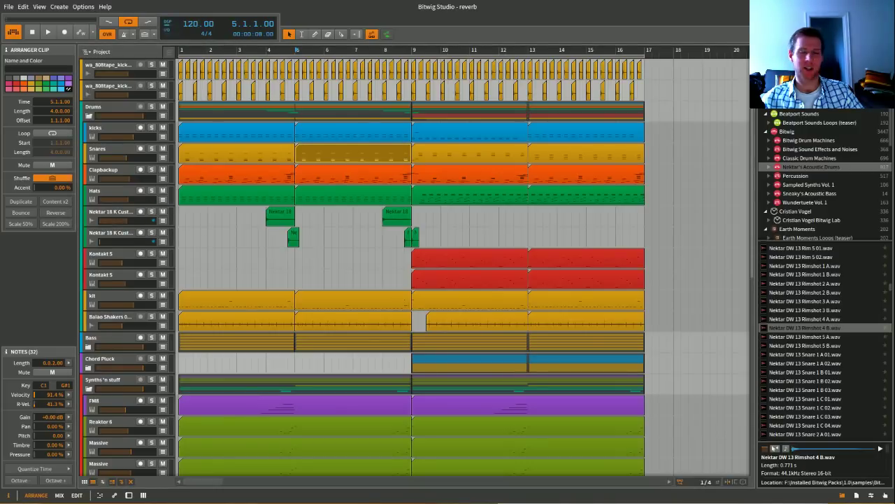